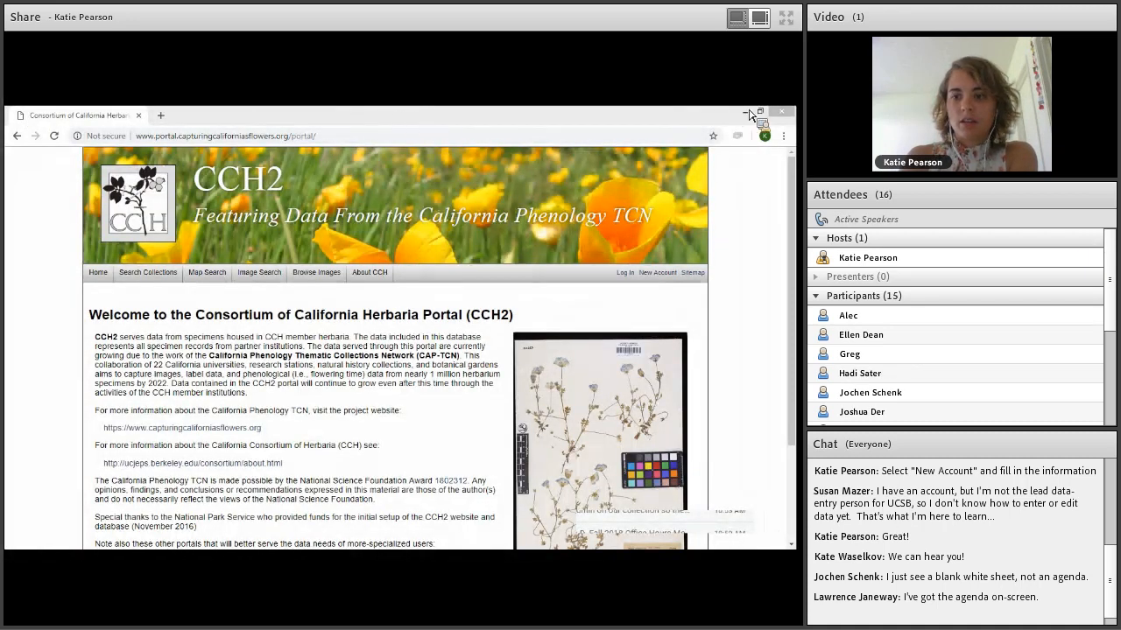
pyautogui.click(391, 117)
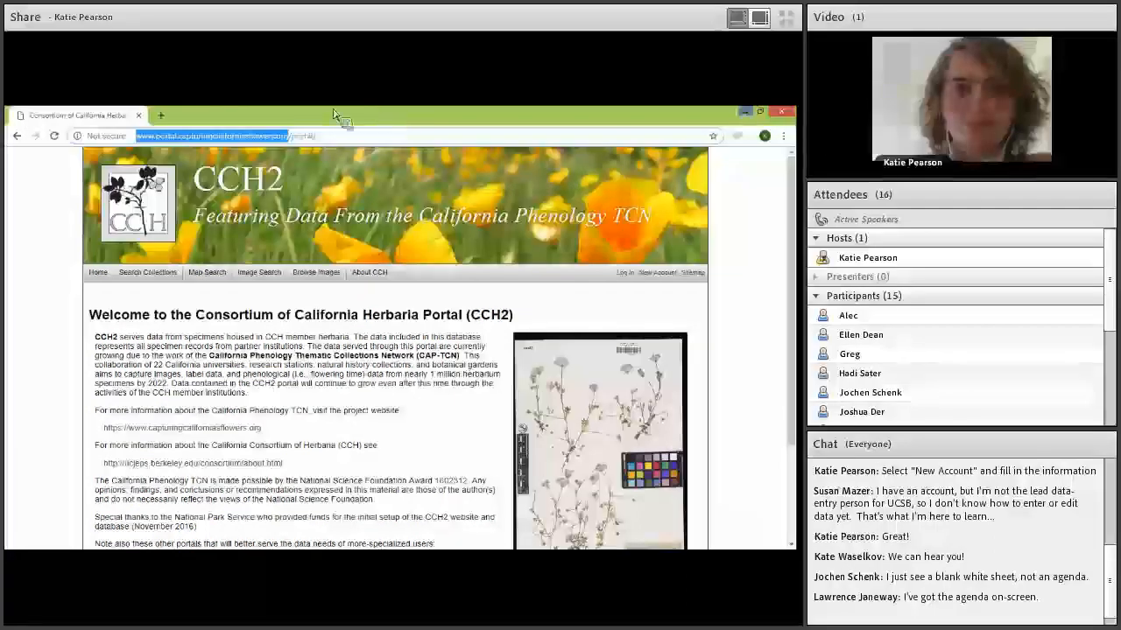
pyautogui.click(589, 512)
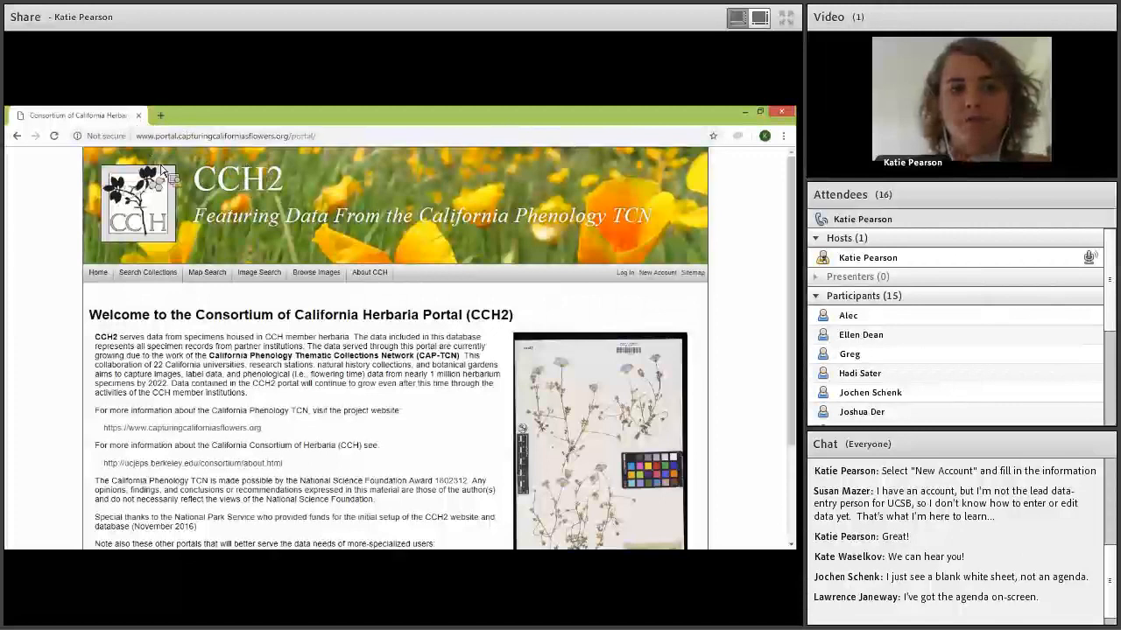
pyautogui.click(160, 116)
pyautogui.click(124, 117)
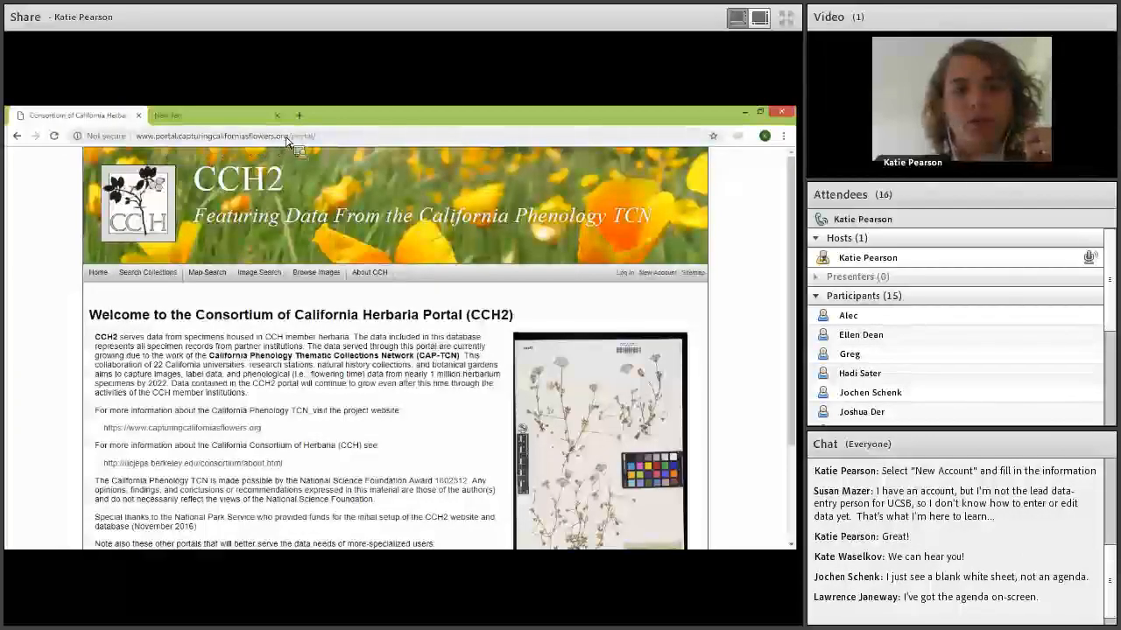
pyautogui.click(245, 117)
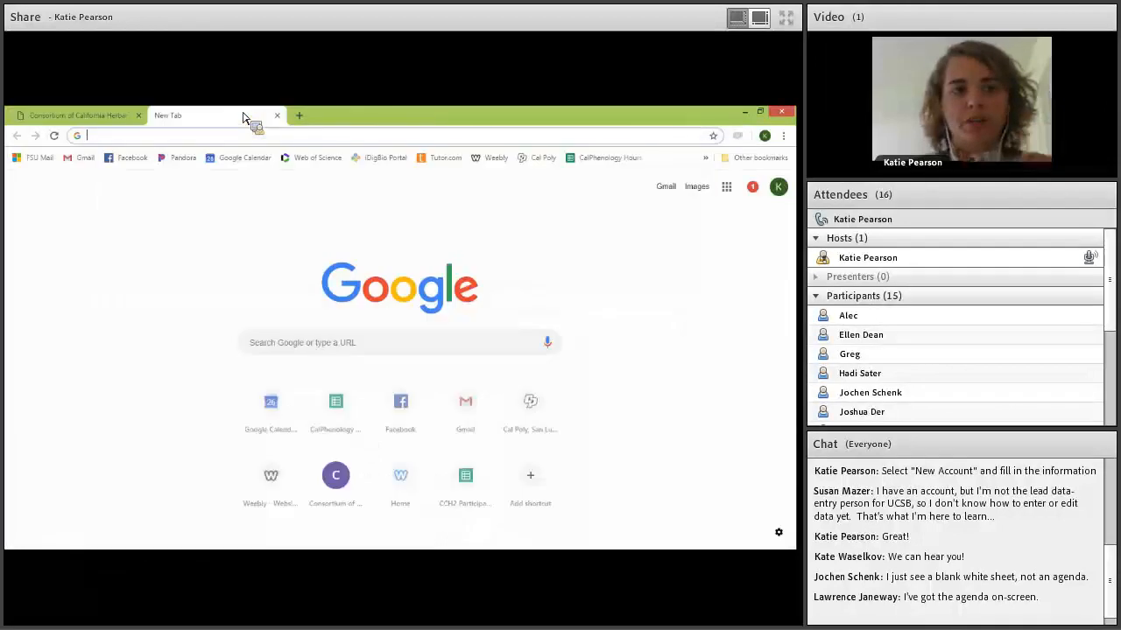
pyautogui.write('ca')
pyautogui.press('Return')
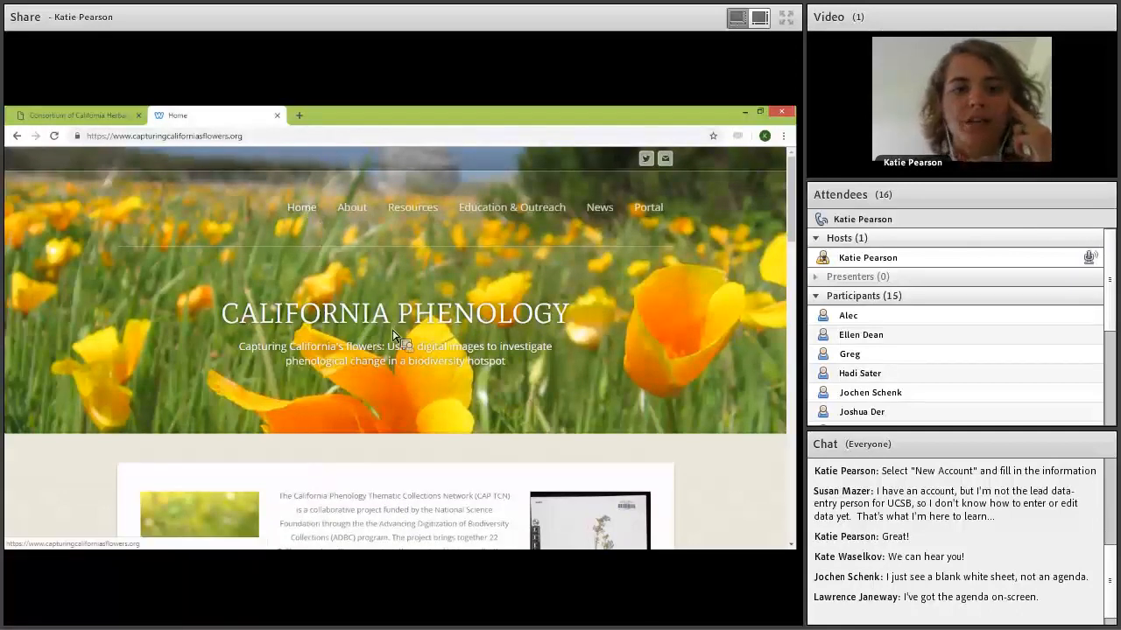
# - Skim the project home page, then open the Phenology Research page and look through its featured, review and primary research articles
pyautogui.scroll(-5, 393, 335)
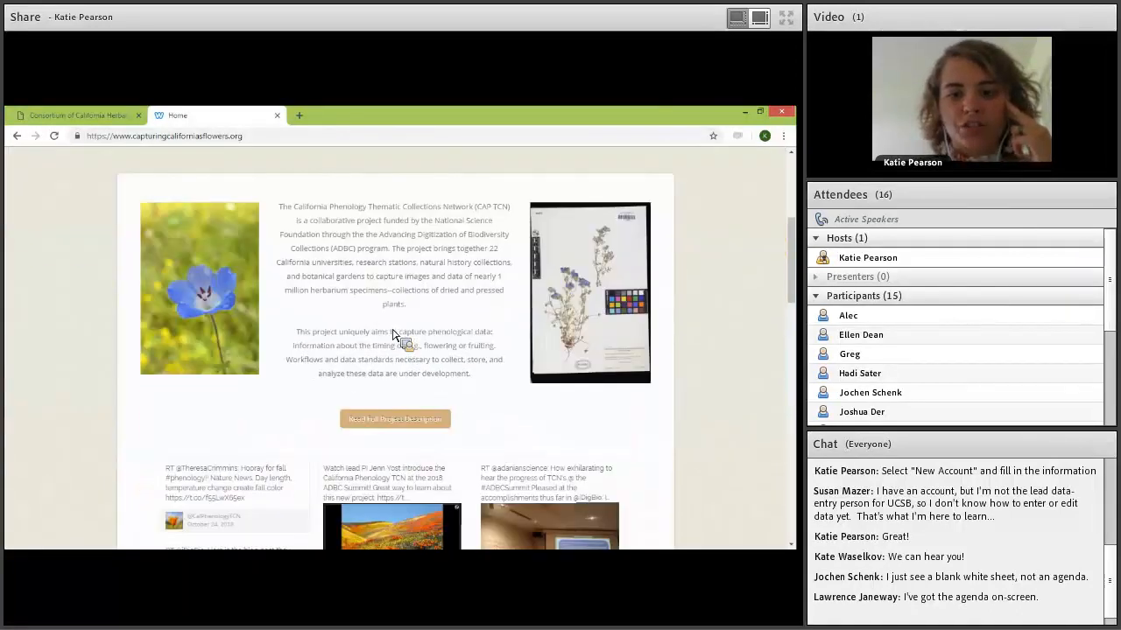
pyautogui.scroll(5, 366, 246)
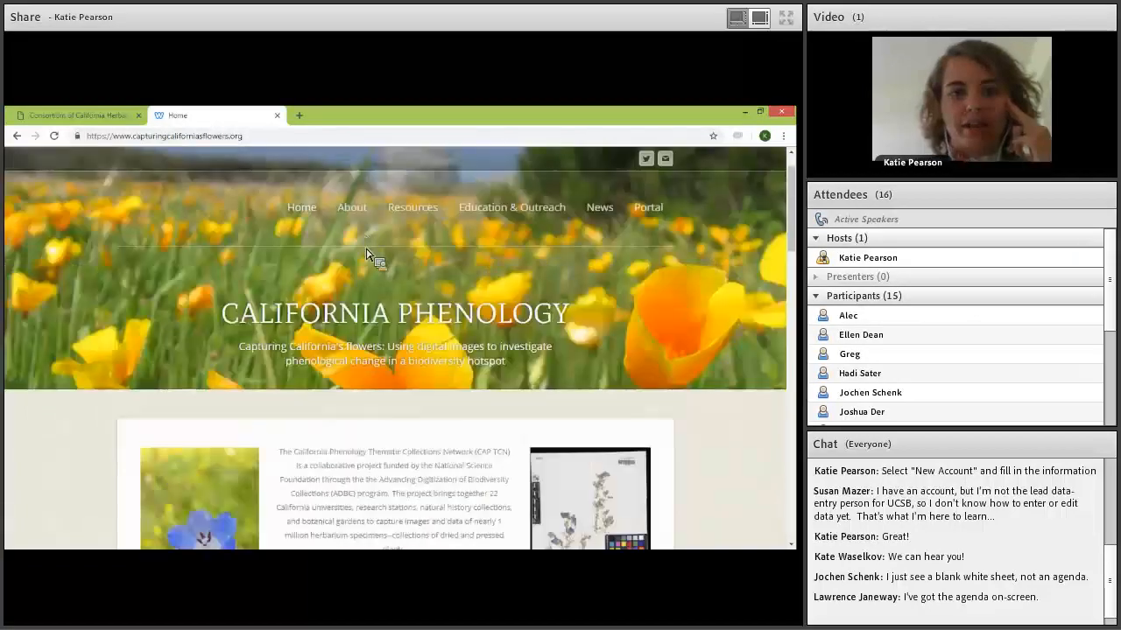
pyautogui.moveTo(353, 207)
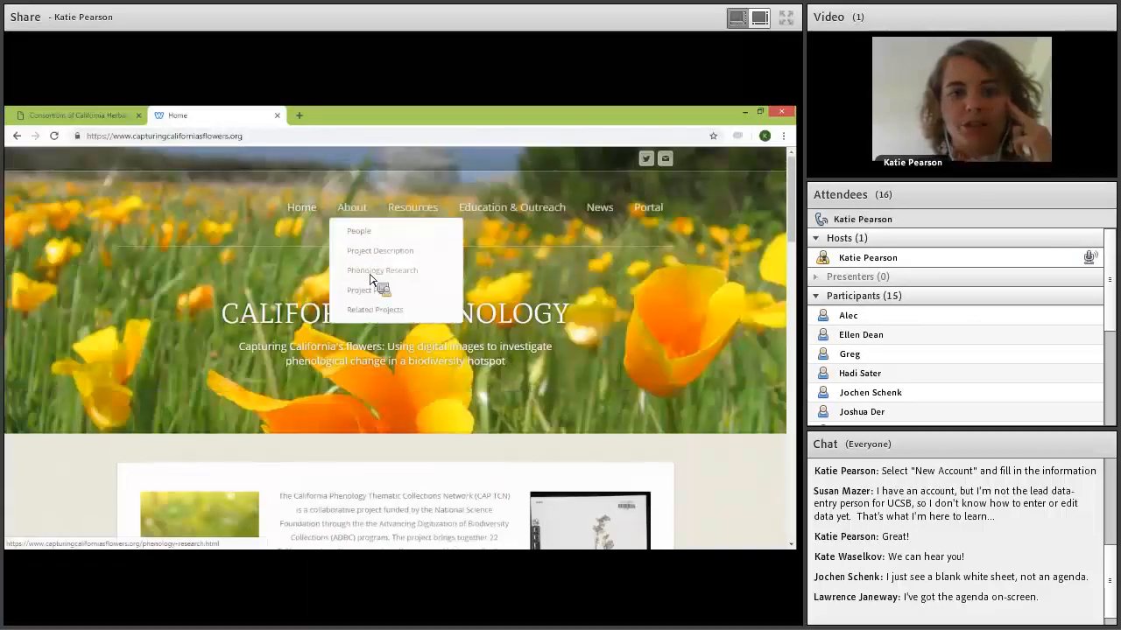
pyautogui.click(370, 278)
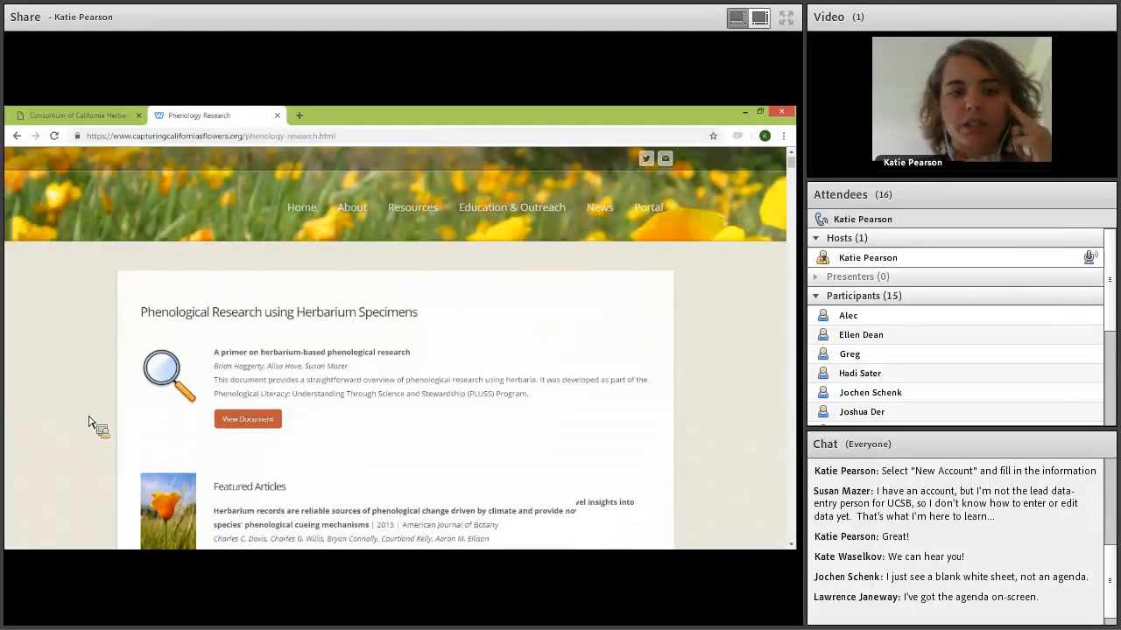
pyautogui.scroll(-3, 90, 422)
pyautogui.scroll(-3, 90, 422)
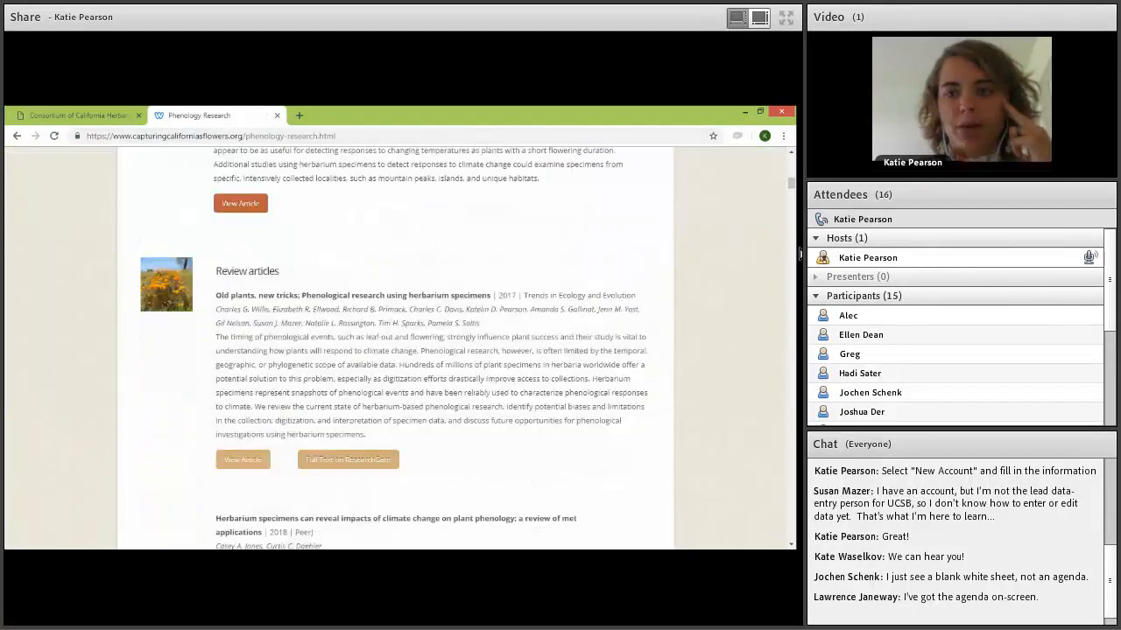
pyautogui.scroll(-5, 791, 256)
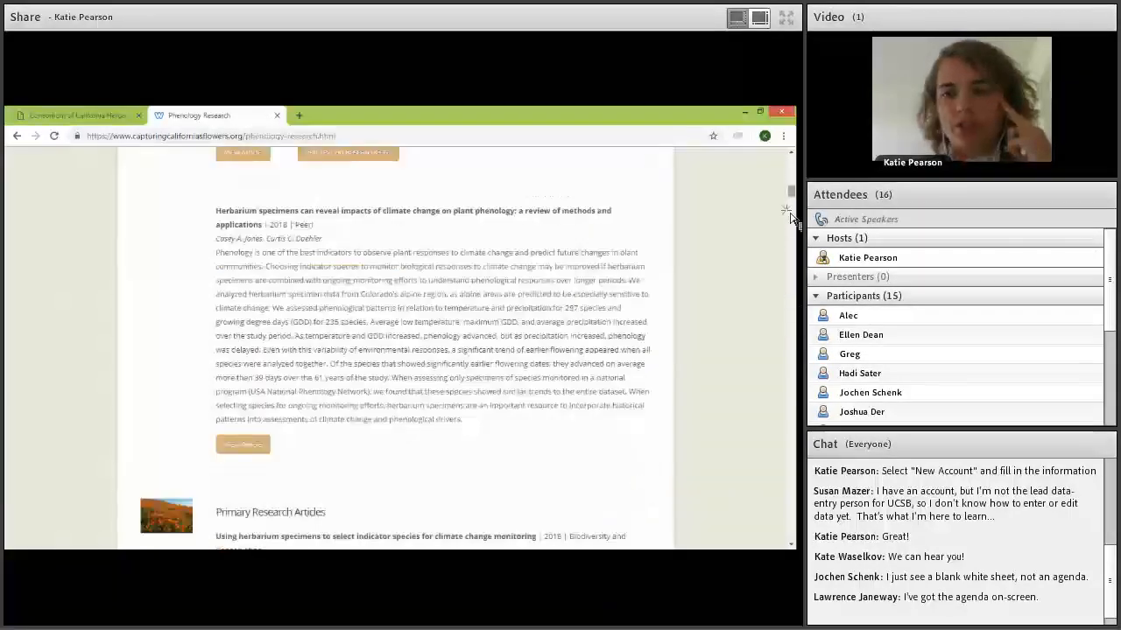
pyautogui.scroll(10, 791, 217)
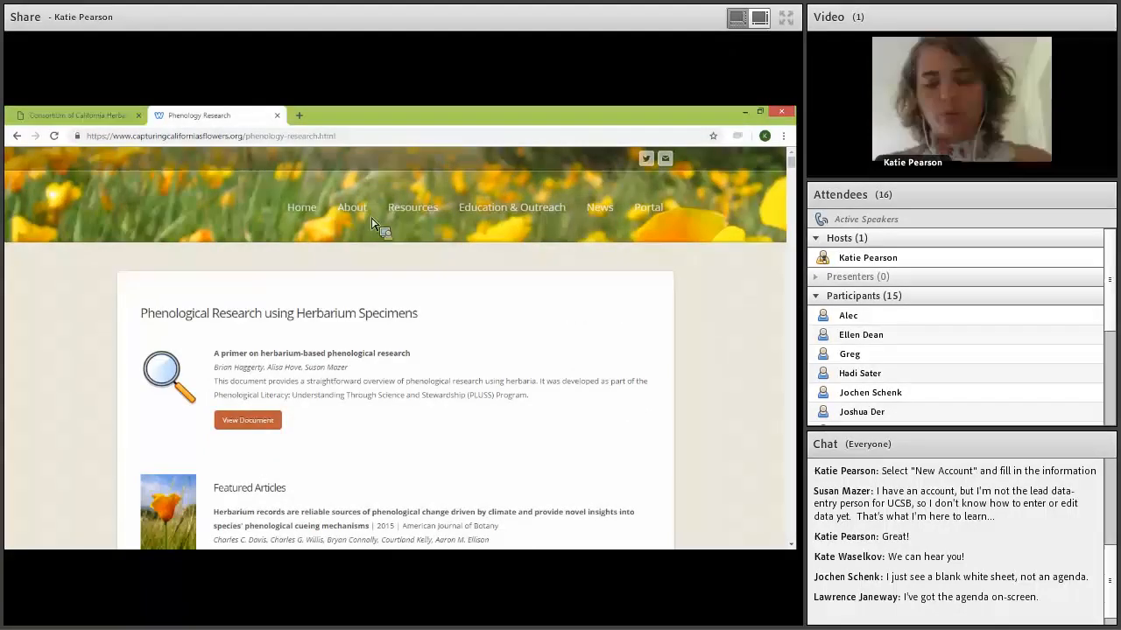
# - Open the project's Document Library and review the listed forms, protocols and guides
pyautogui.moveTo(427, 243)
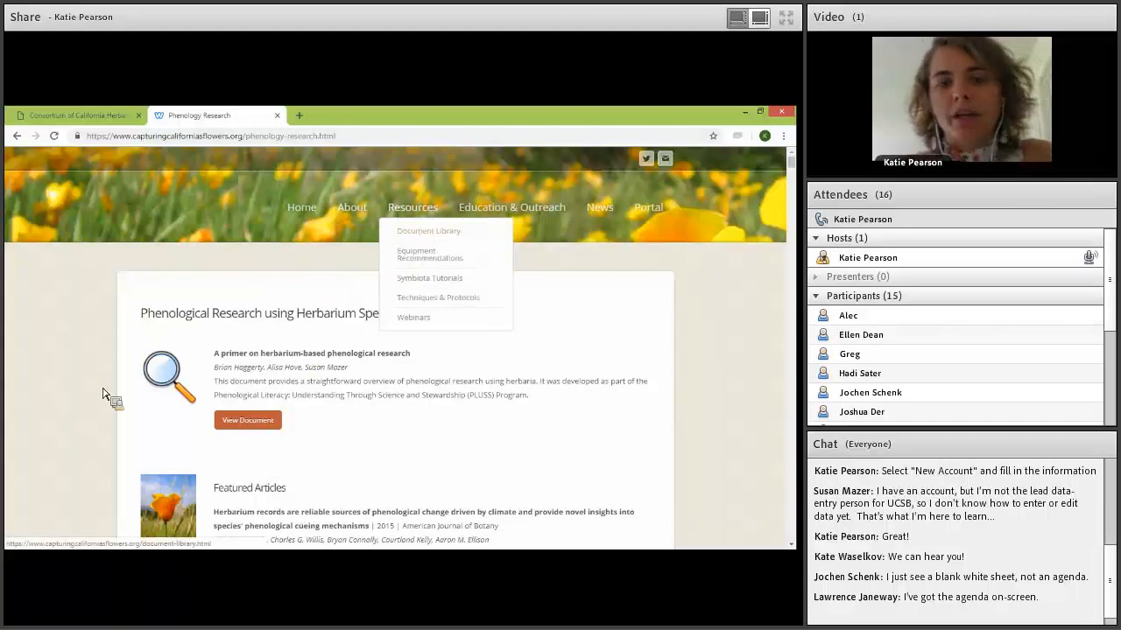
pyautogui.scroll(-3, 145, 263)
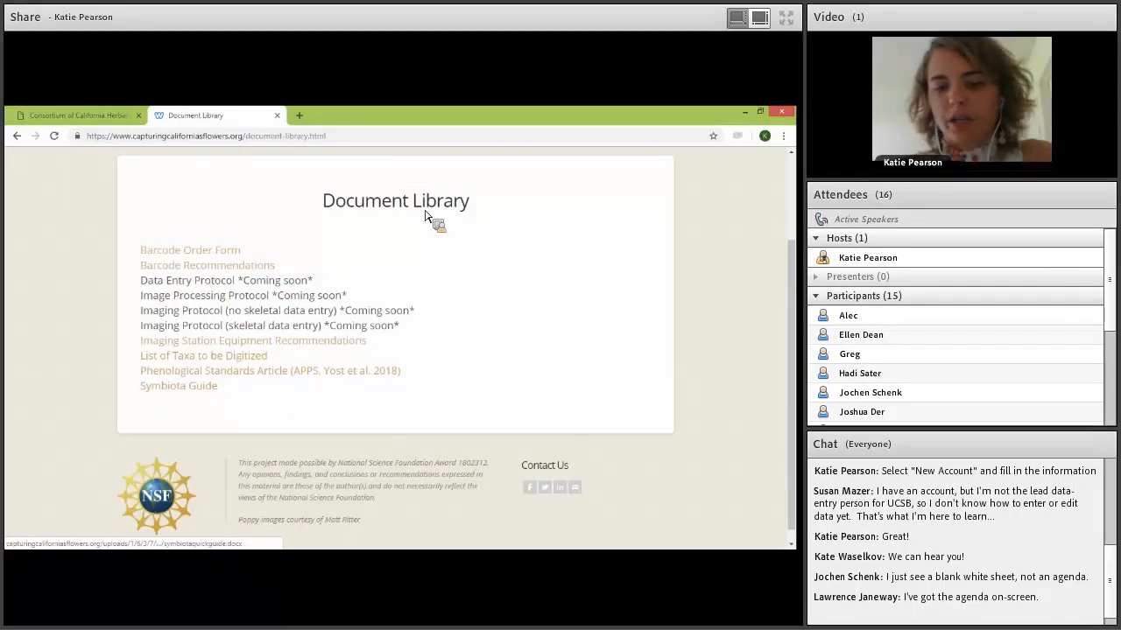
pyautogui.scroll(3, 425, 219)
# - Open the Symbiota Tutorials page and look over the portal guide and the linked documentation below it
pyautogui.moveTo(409, 220)
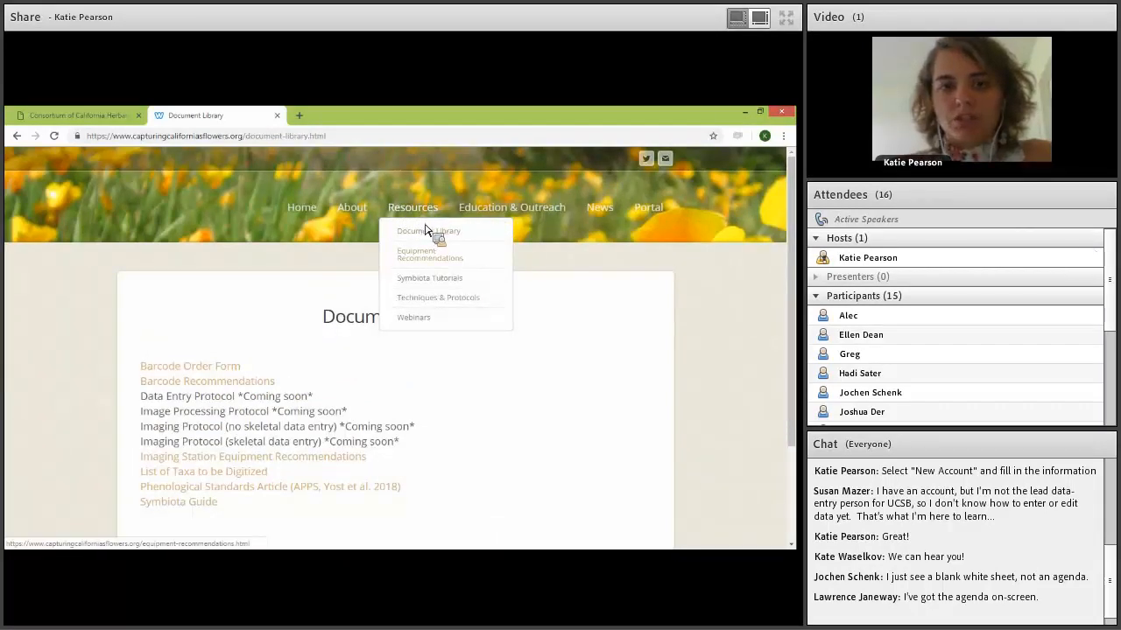
pyautogui.click(427, 280)
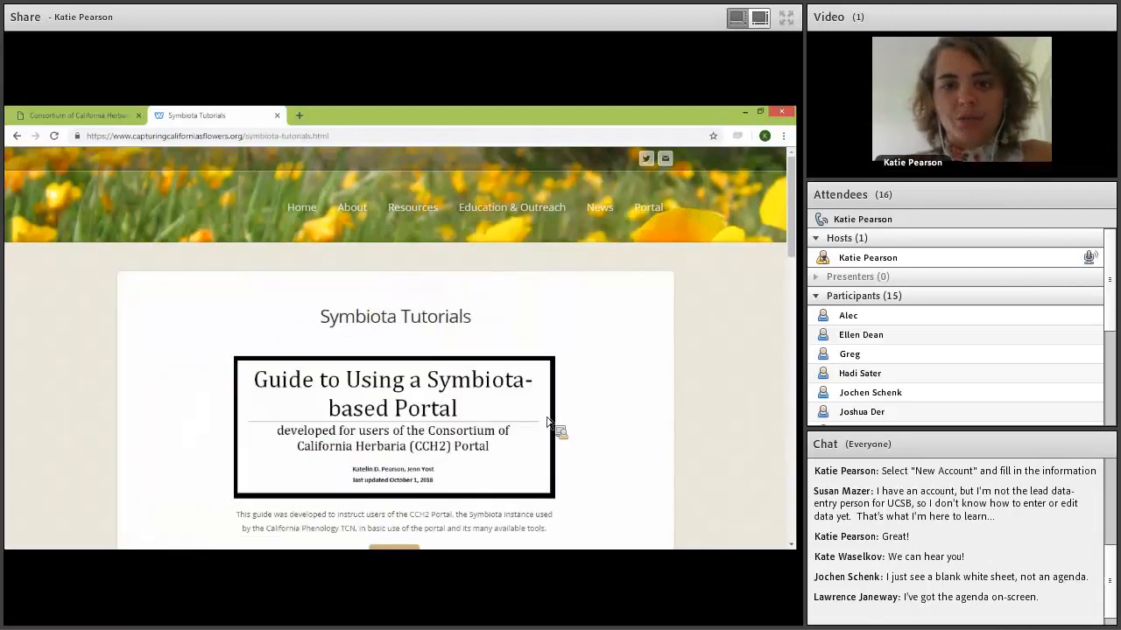
pyautogui.scroll(-1, 547, 423)
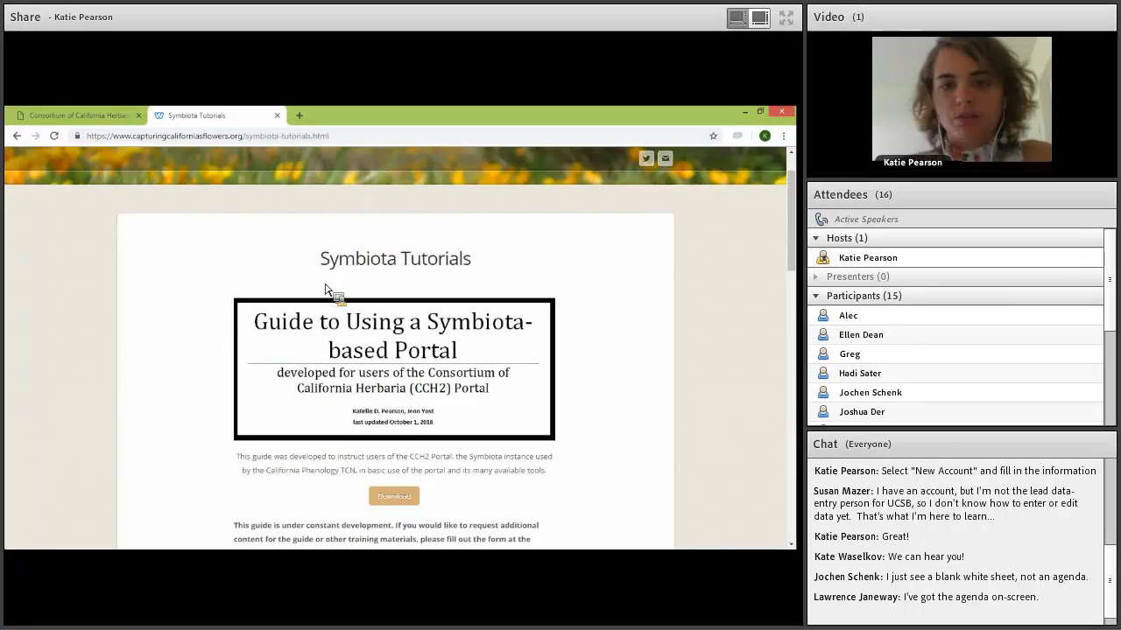
pyautogui.scroll(-4, 500, 351)
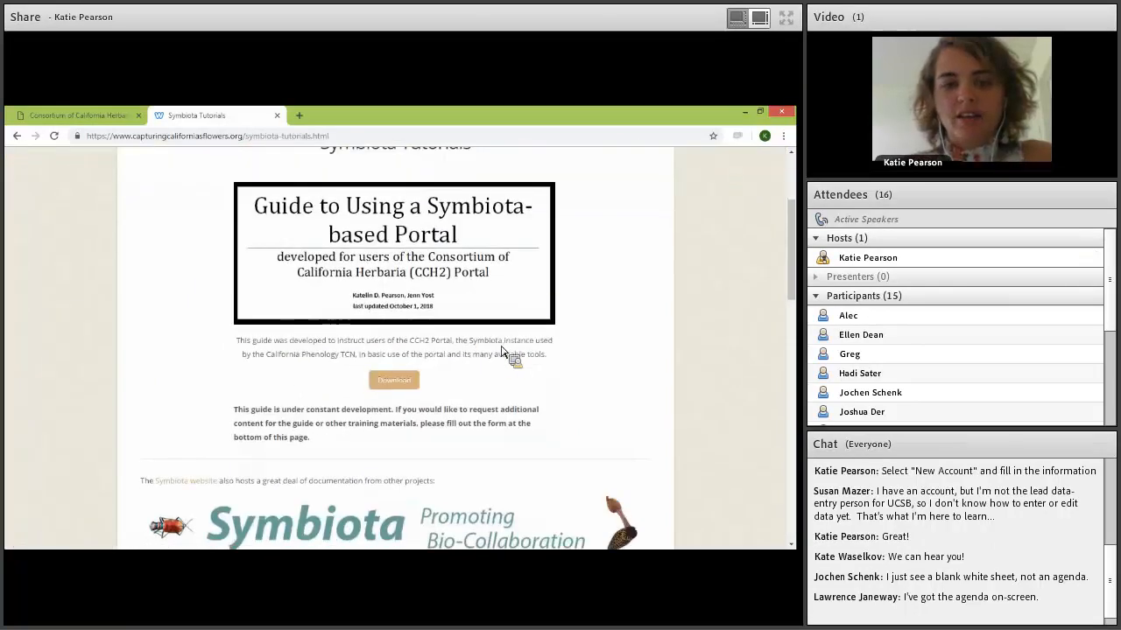
pyautogui.scroll(-1, 263, 350)
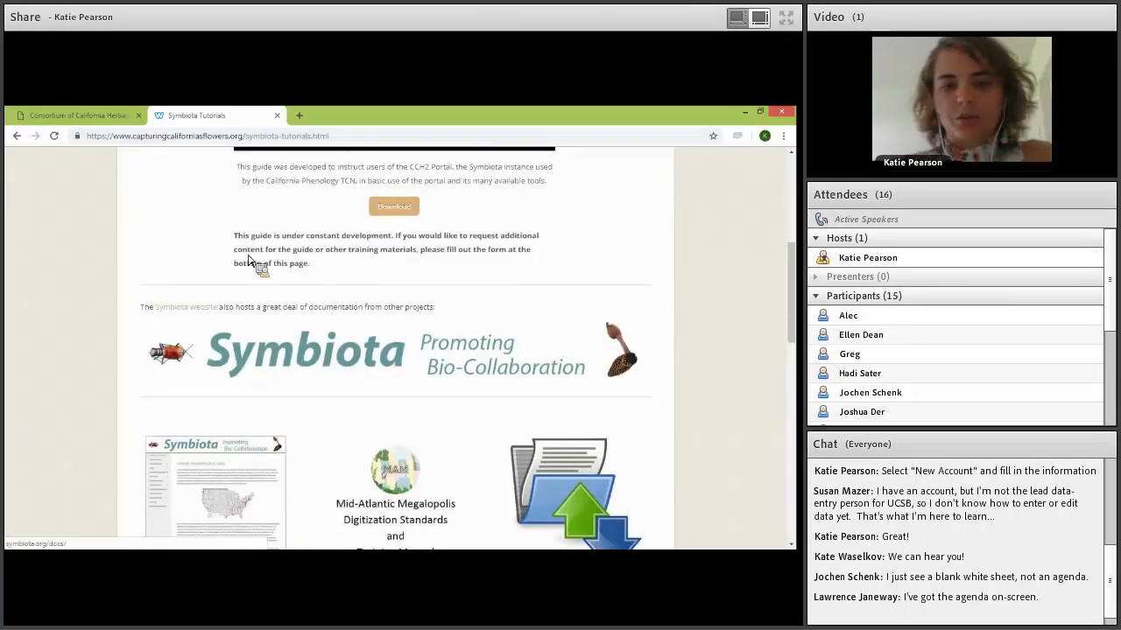
pyautogui.scroll(-2, 280, 258)
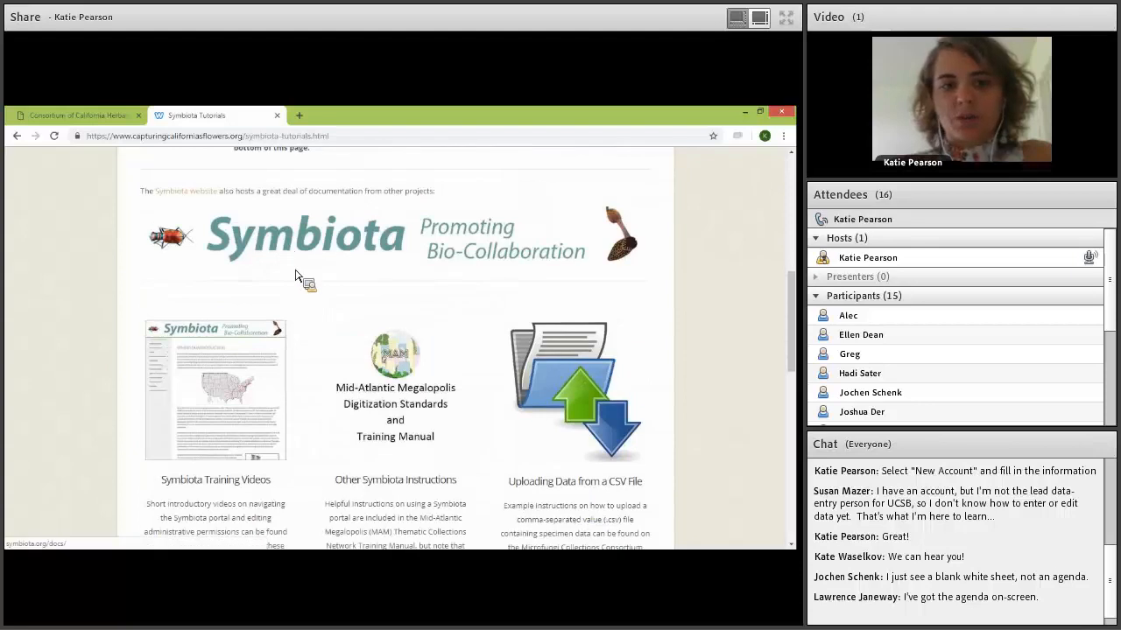
# - View the linked Symbiota documentation site, then return to the tutorials page and examine its training videos, instructions and CSV upload resources
pyautogui.click(296, 277)
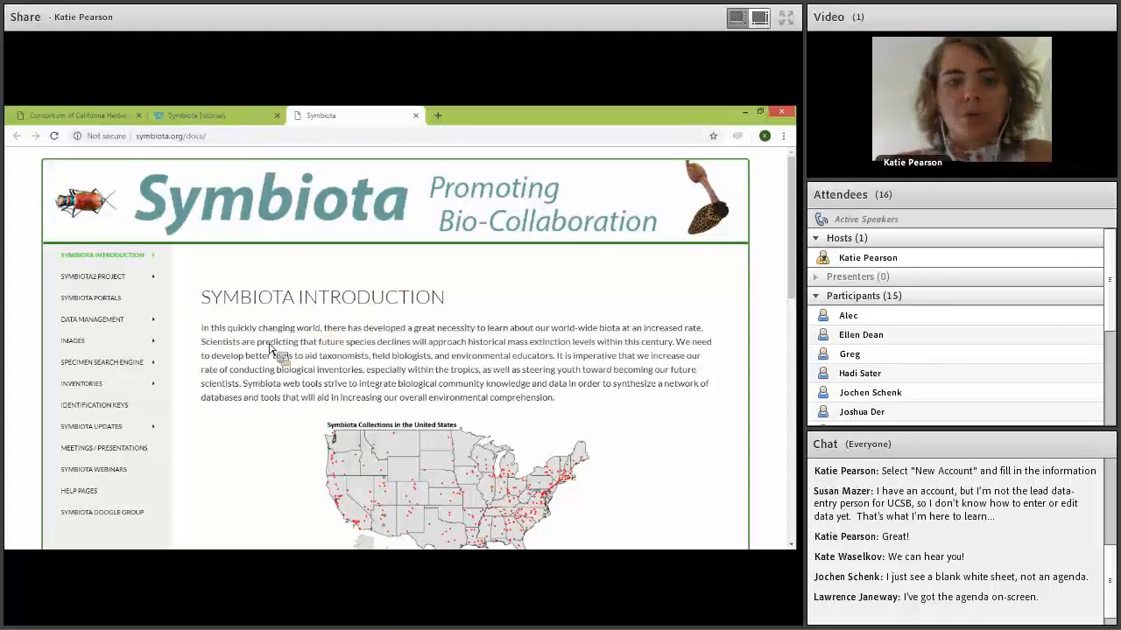
pyautogui.click(197, 115)
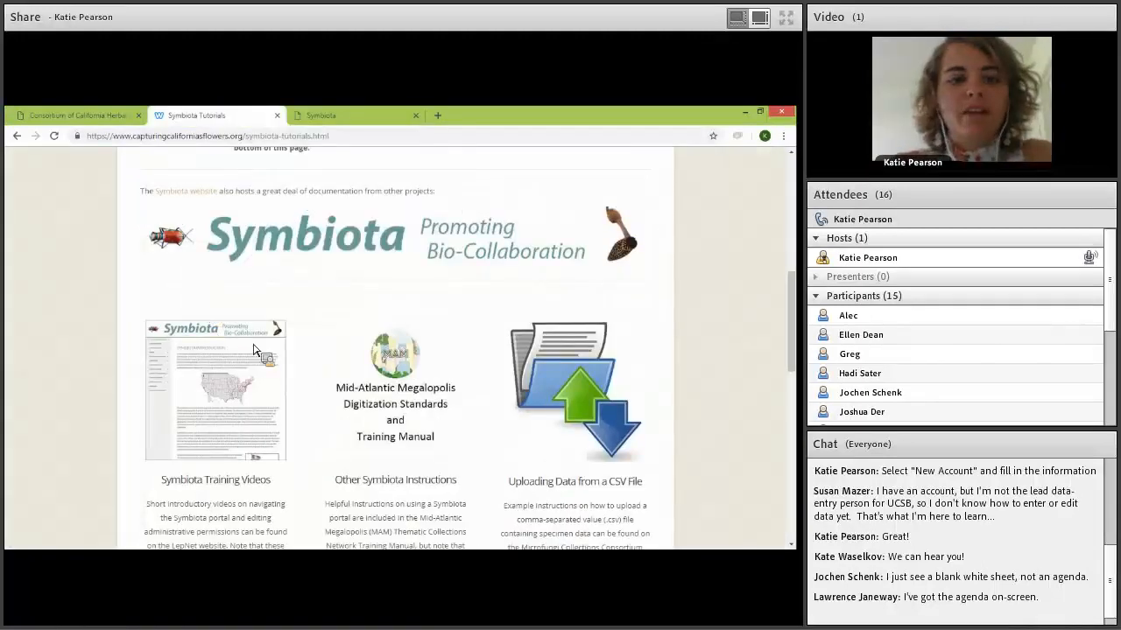
pyautogui.scroll(-2, 254, 349)
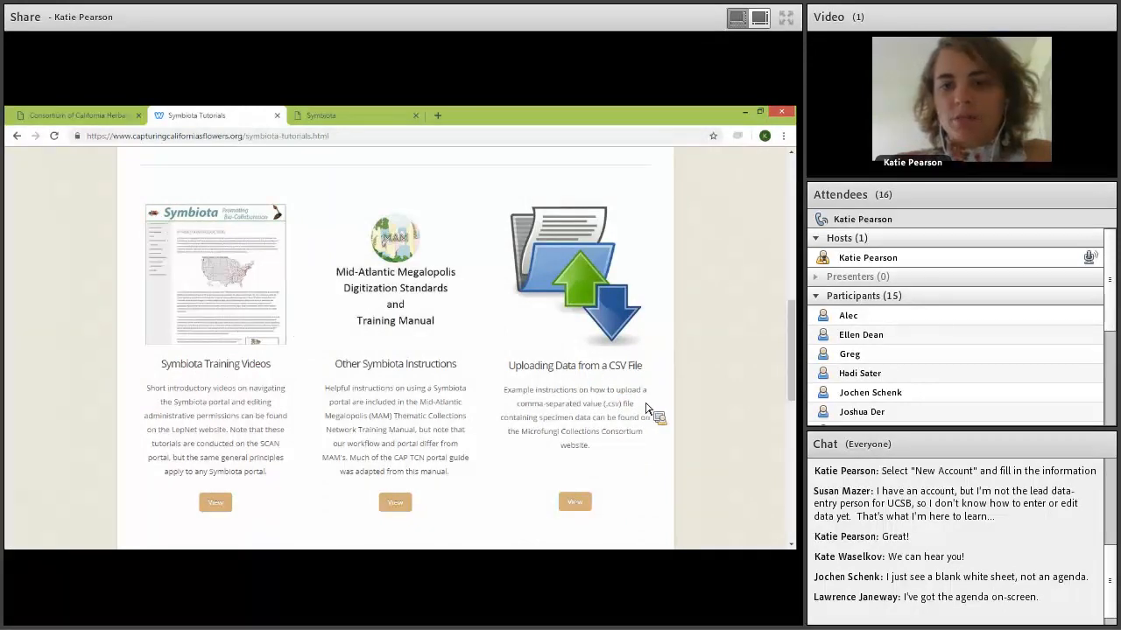
# - Open the Techniques & Protocols page and view the manual download and the start of the workflow diagram
pyautogui.scroll(4, 596, 424)
pyautogui.scroll(3, 326, 188)
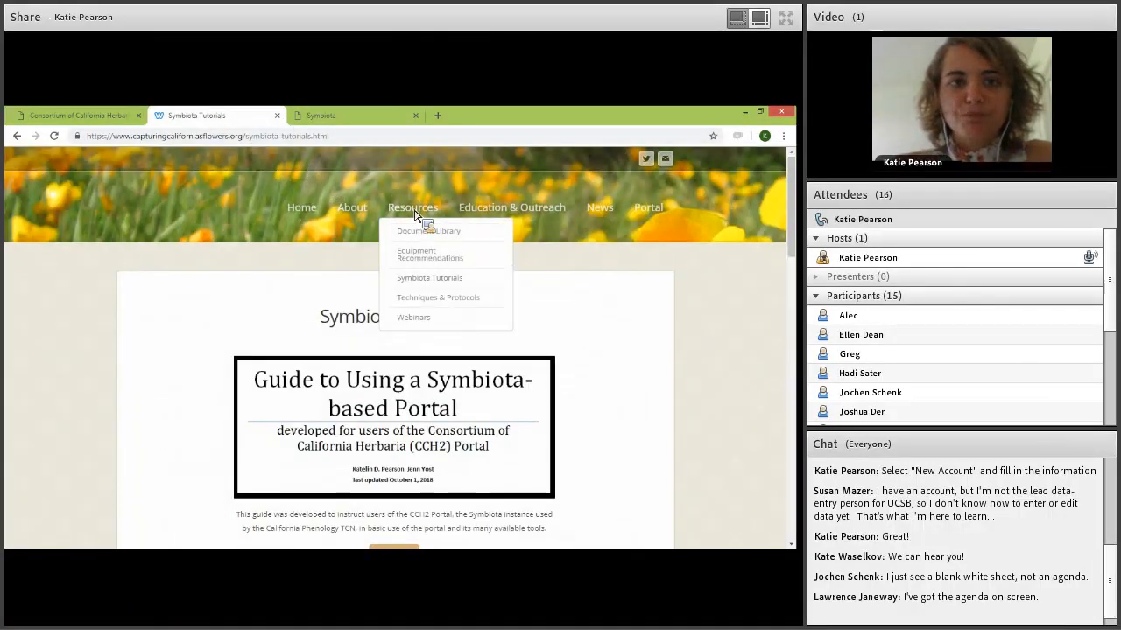
pyautogui.click(423, 300)
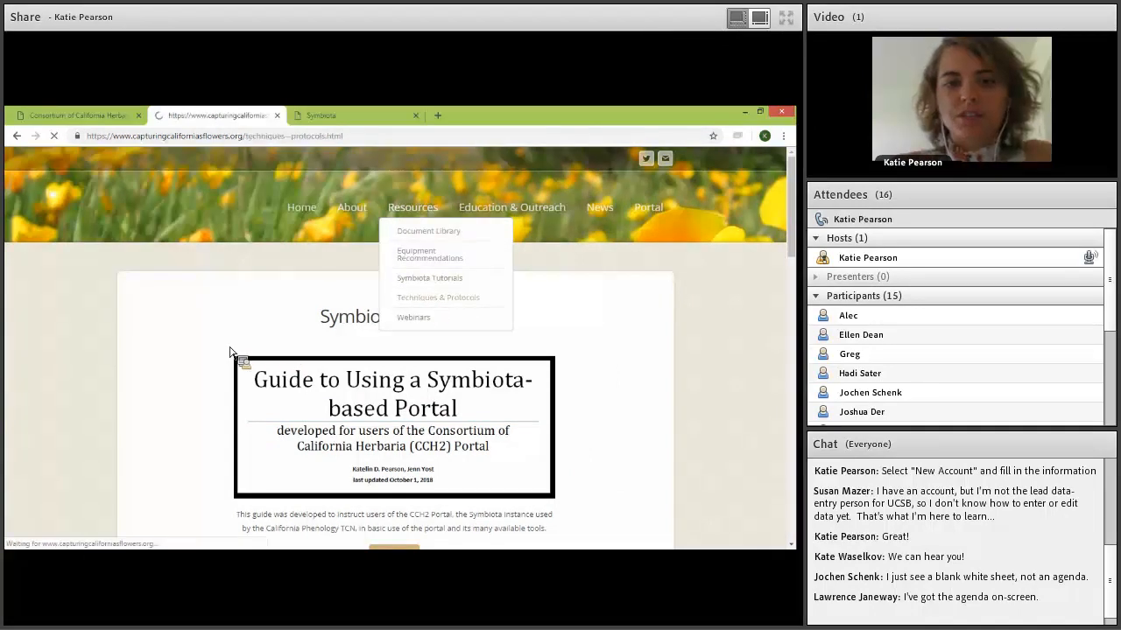
pyautogui.scroll(-2, 229, 353)
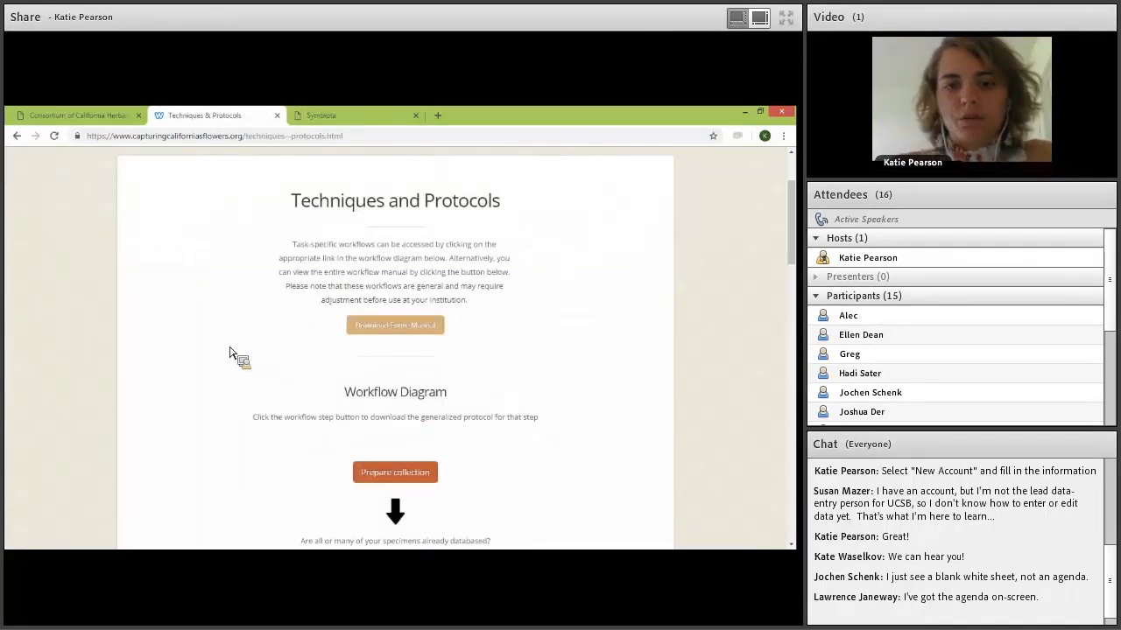
pyautogui.scroll(-1, 230, 353)
pyautogui.scroll(3, 230, 353)
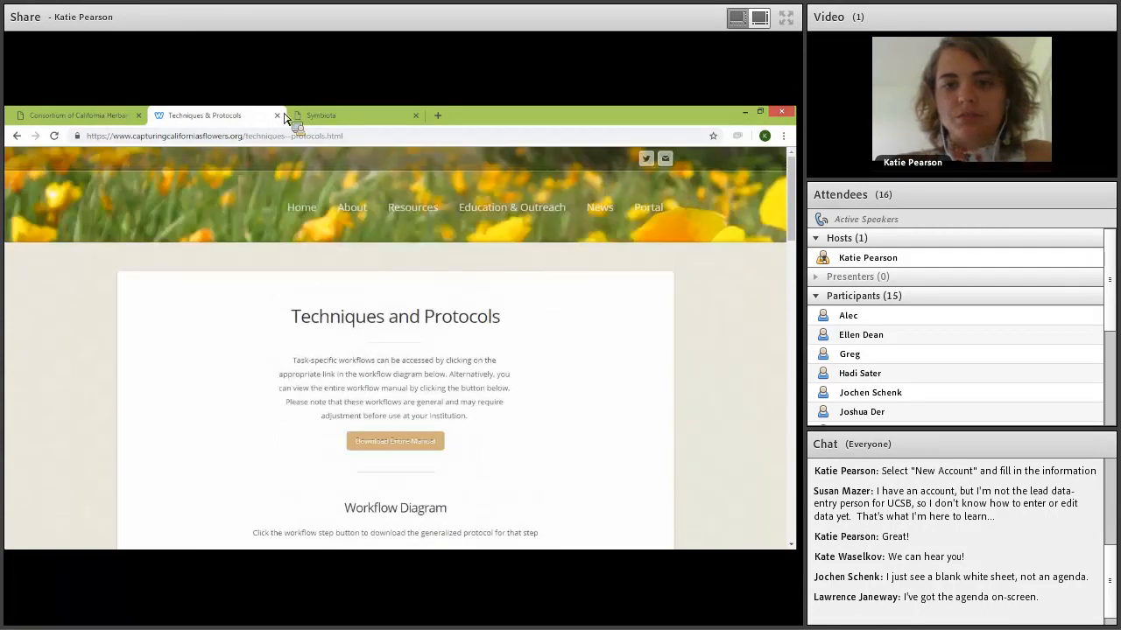
pyautogui.scroll(-1, 282, 123)
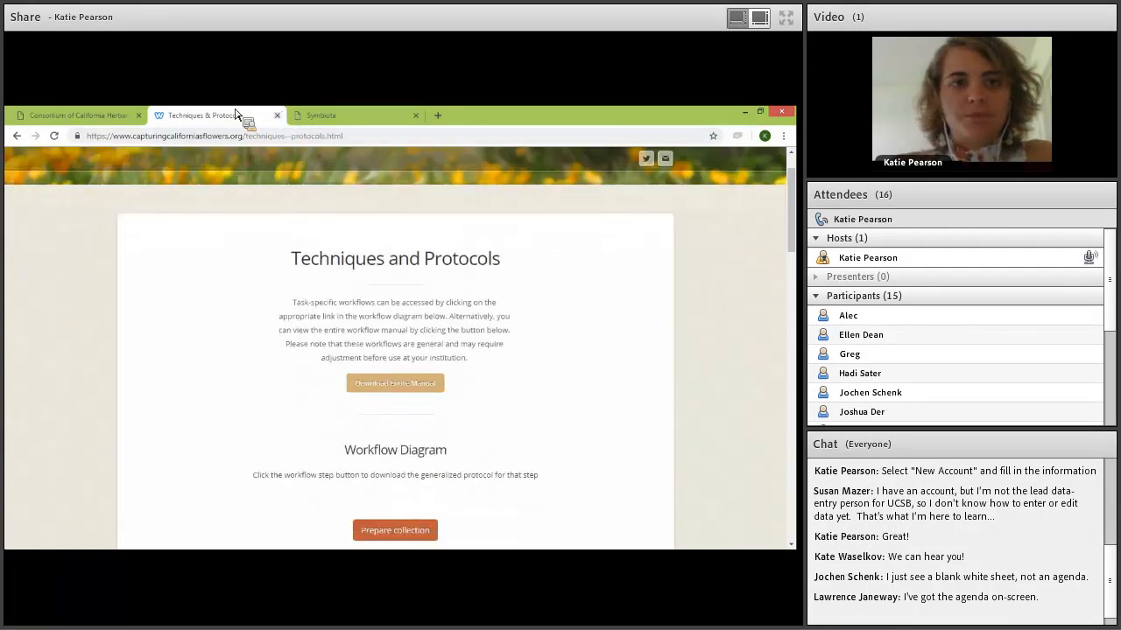
# - Close the project and Symbiota website tabs, then open the CCH2 portal's new account form and review its fields
pyautogui.hotkey('ctrl', 'w')
pyautogui.hotkey('ctrl', 'w')
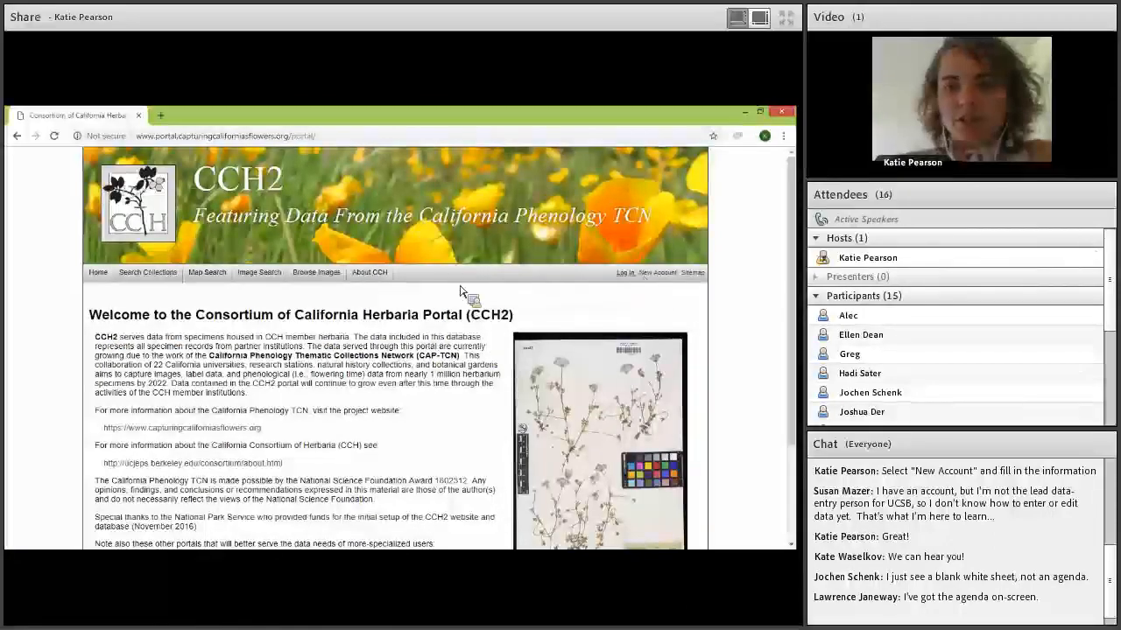
pyautogui.scroll(-1, 247, 341)
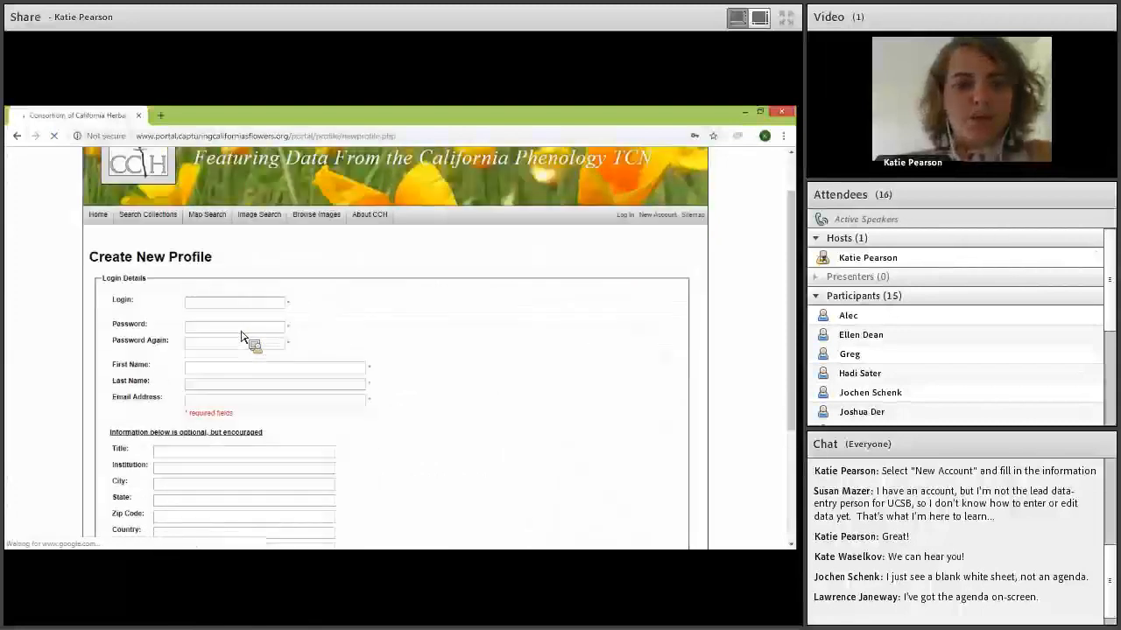
pyautogui.scroll(-3, 112, 483)
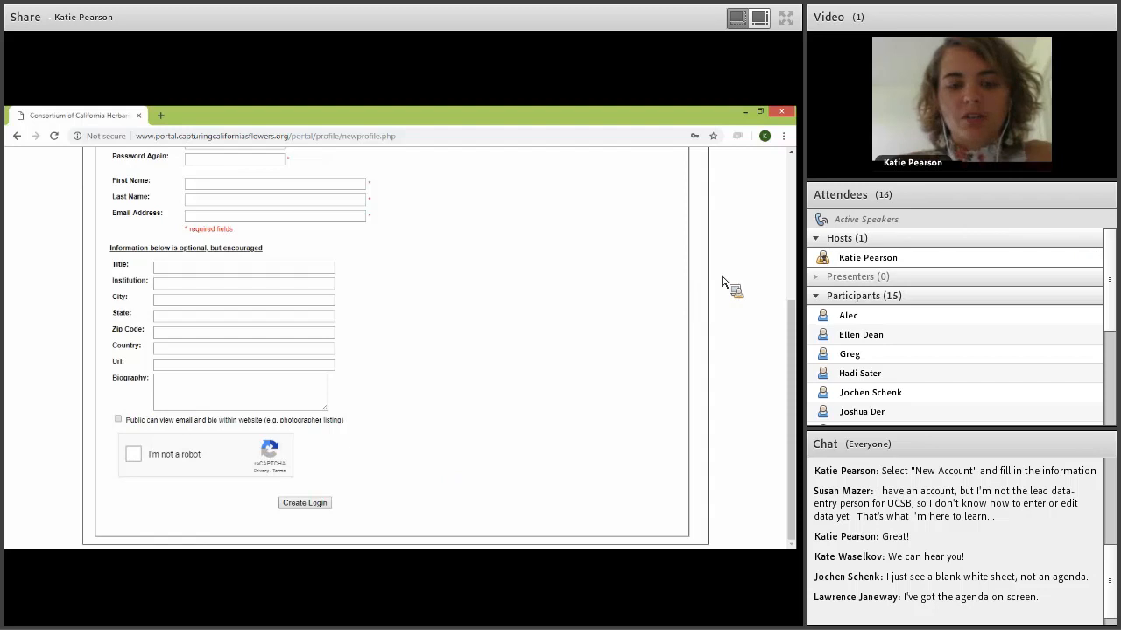
# - Log in to the CCH2 portal, replacing the prefilled credentials with the test account's login name and password
pyautogui.scroll(4, 638, 282)
pyautogui.click(625, 272)
pyautogui.doubleClick(438, 340)
pyautogui.press('BackSpace')
pyautogui.click(411, 357)
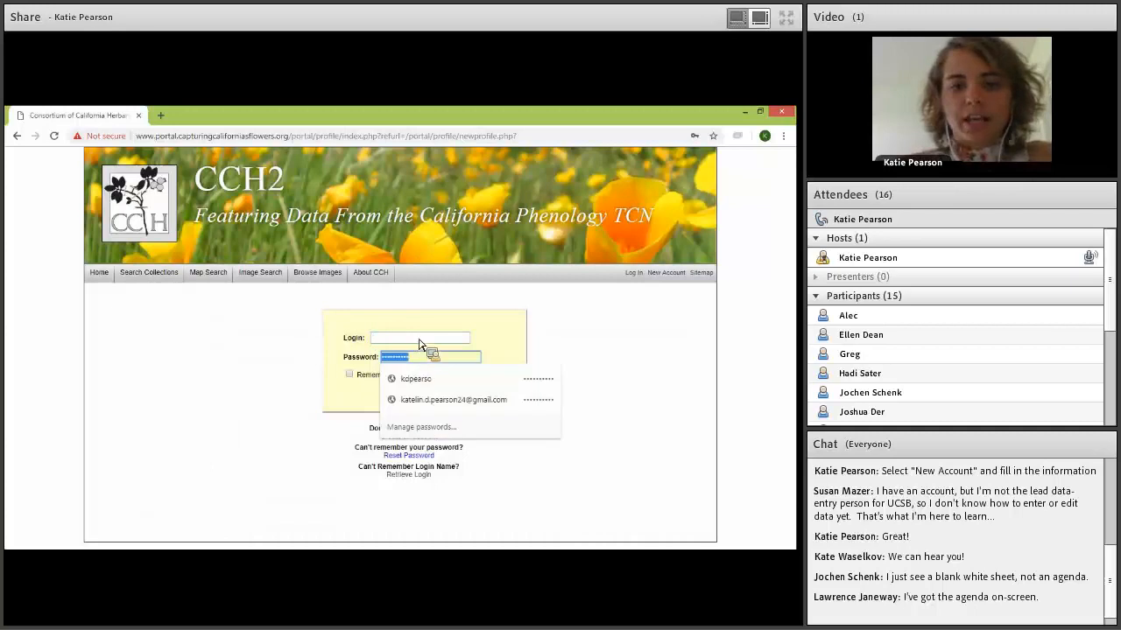
pyautogui.click(456, 338)
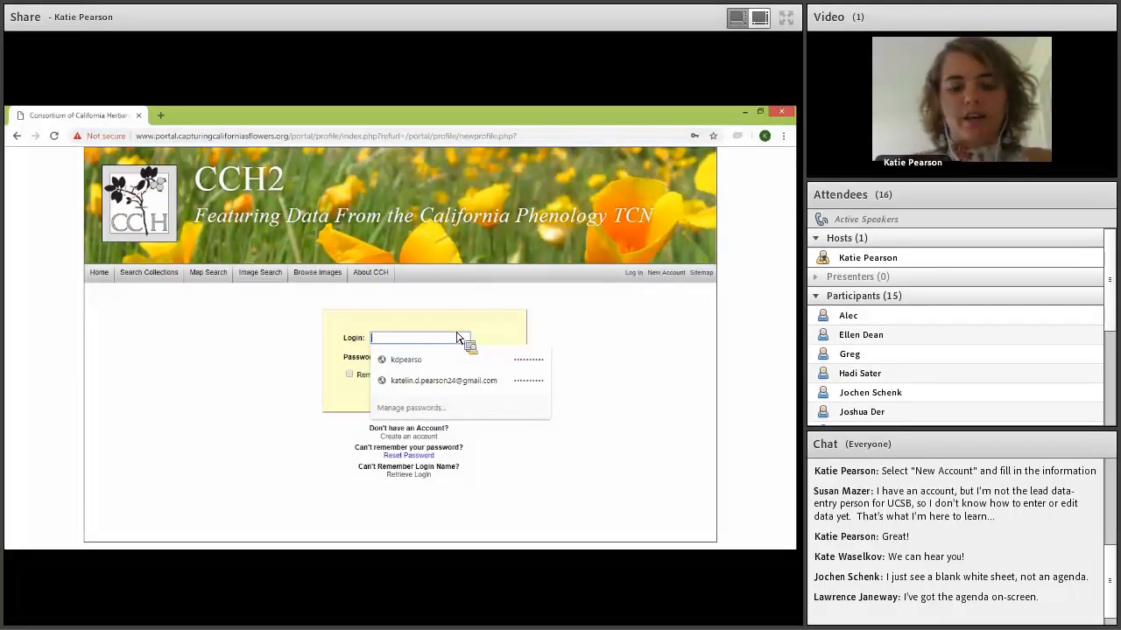
pyautogui.write('iamtest')
pyautogui.press('Tab')
pyautogui.write('••••')
pyautogui.press('Return')
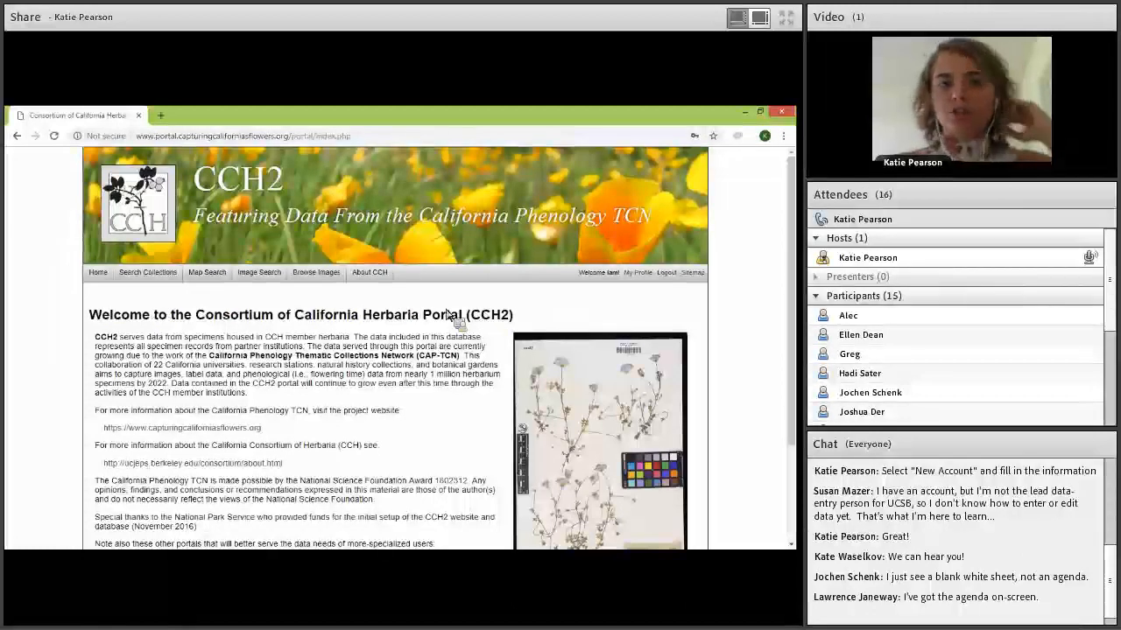
# - Start a specimen search across all listed herbarium collections and enter Eschscholzia californica as the scientific name
pyautogui.click(146, 276)
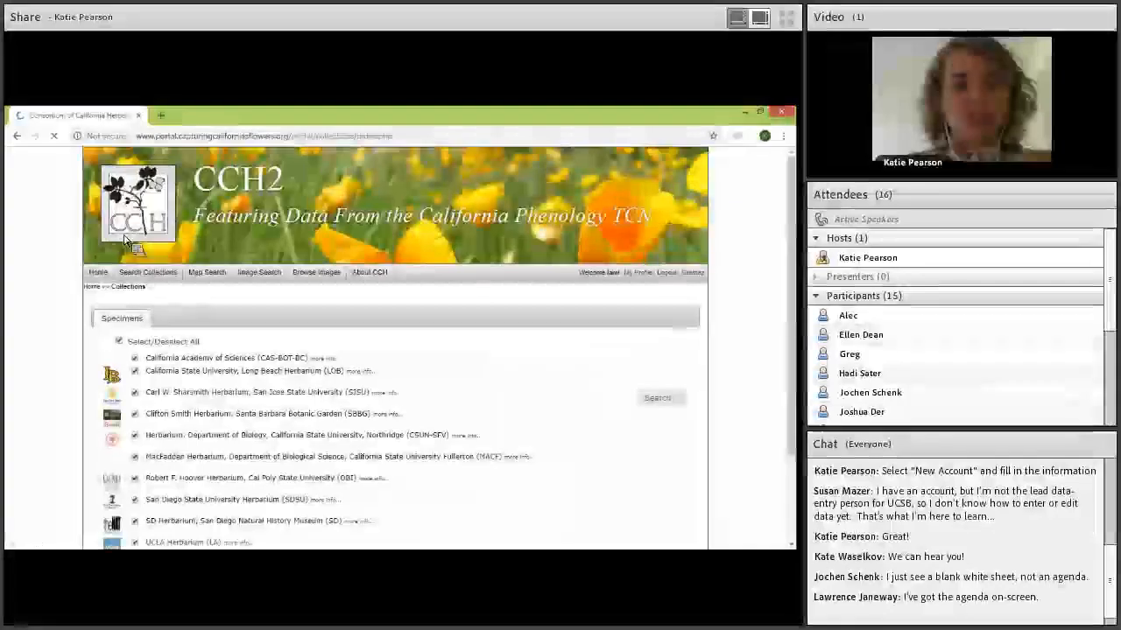
pyautogui.scroll(-2, 131, 241)
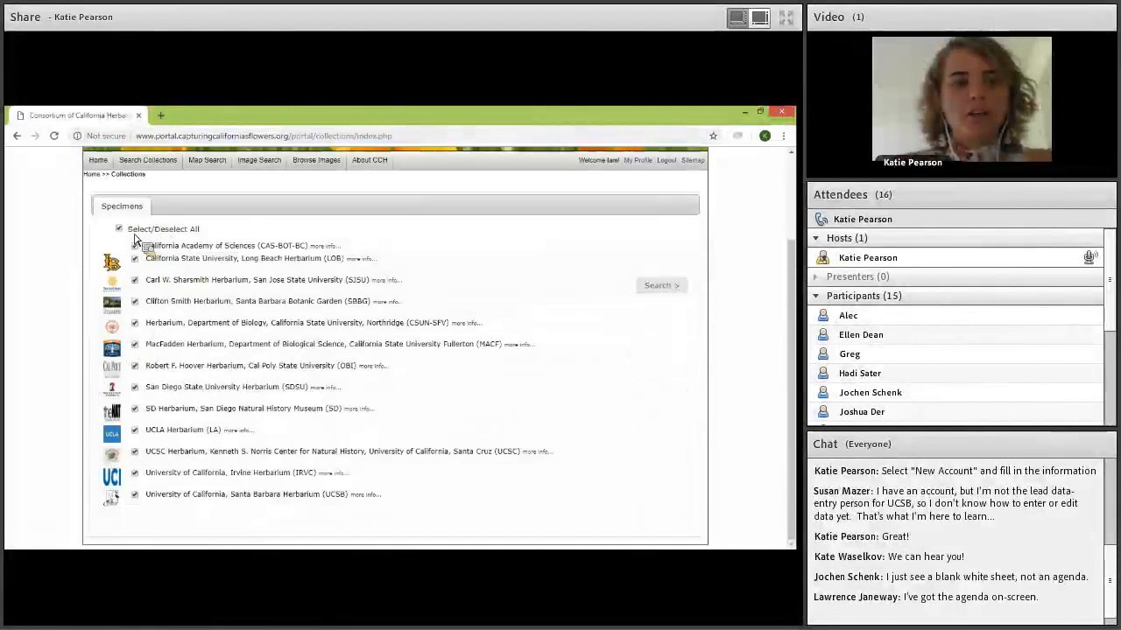
pyautogui.click(672, 286)
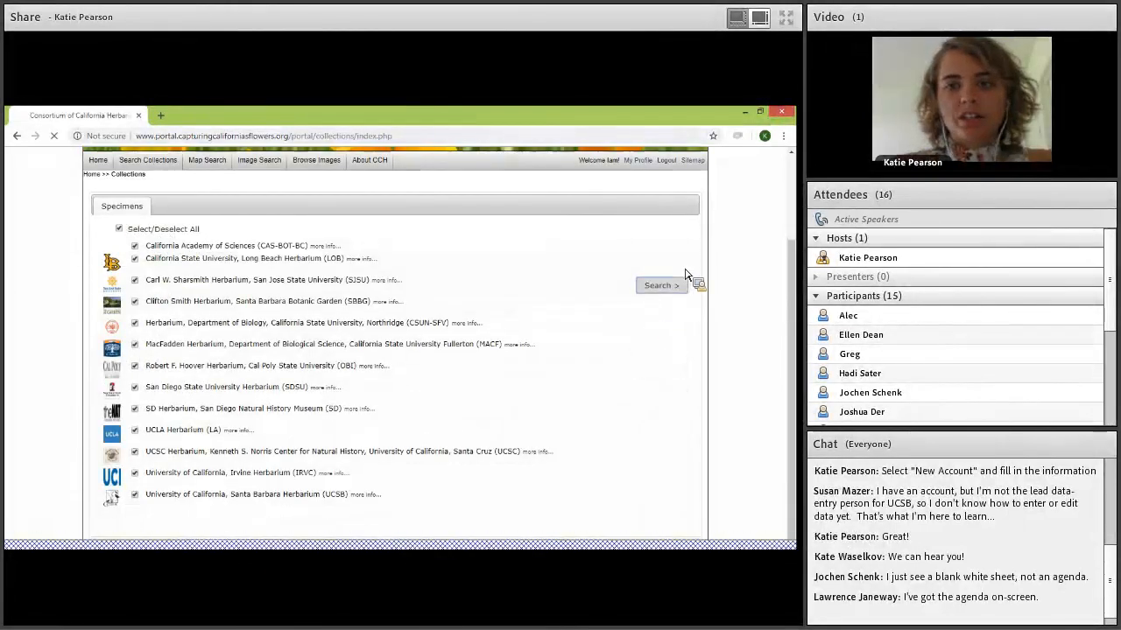
pyautogui.scroll(-1, 223, 359)
pyautogui.click(221, 352)
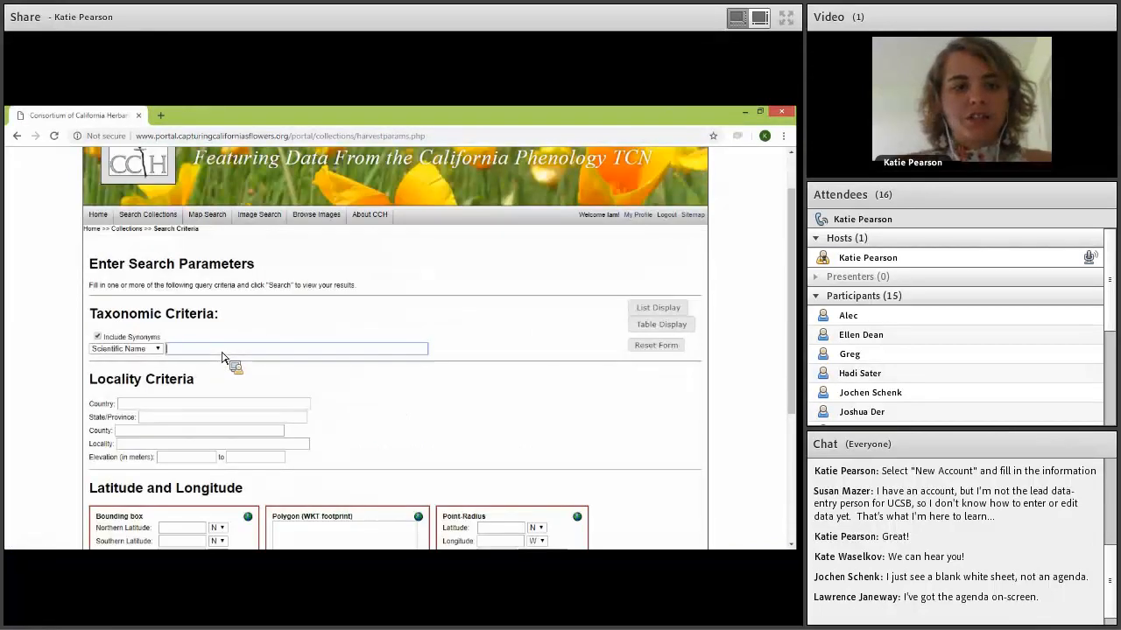
pyautogui.write('Eschscholzia californica')
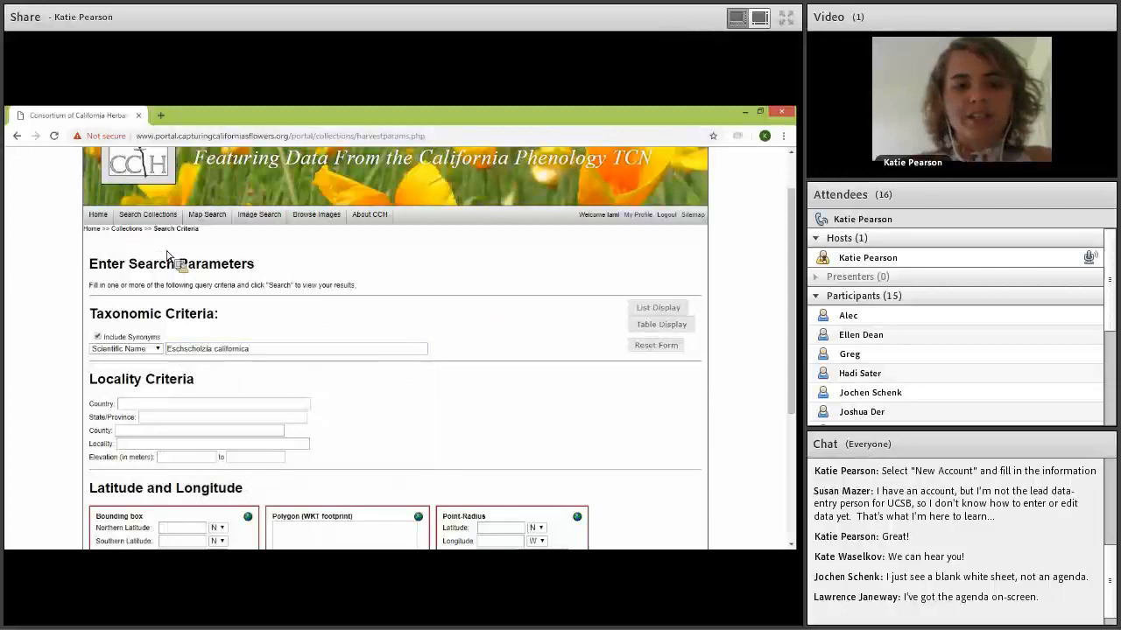
# - Review the locality, coordinate, collector and specimen criteria, then show the Eschscholzia californica records as a list and look through them
pyautogui.scroll(-2, 175, 259)
pyautogui.scroll(1, 219, 317)
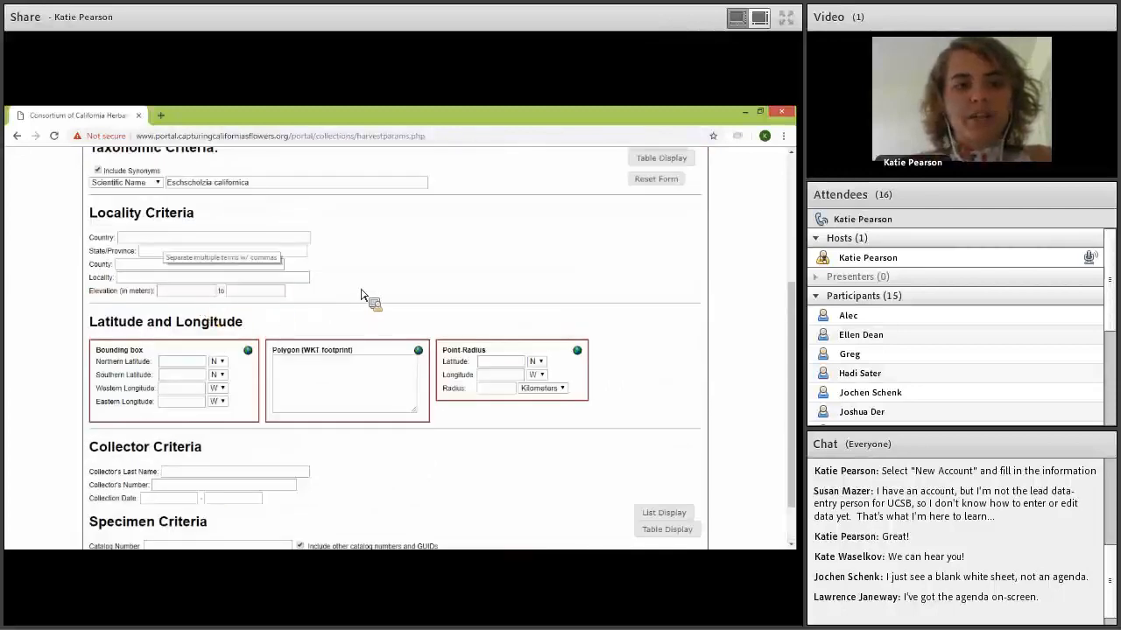
pyautogui.scroll(-1, 383, 433)
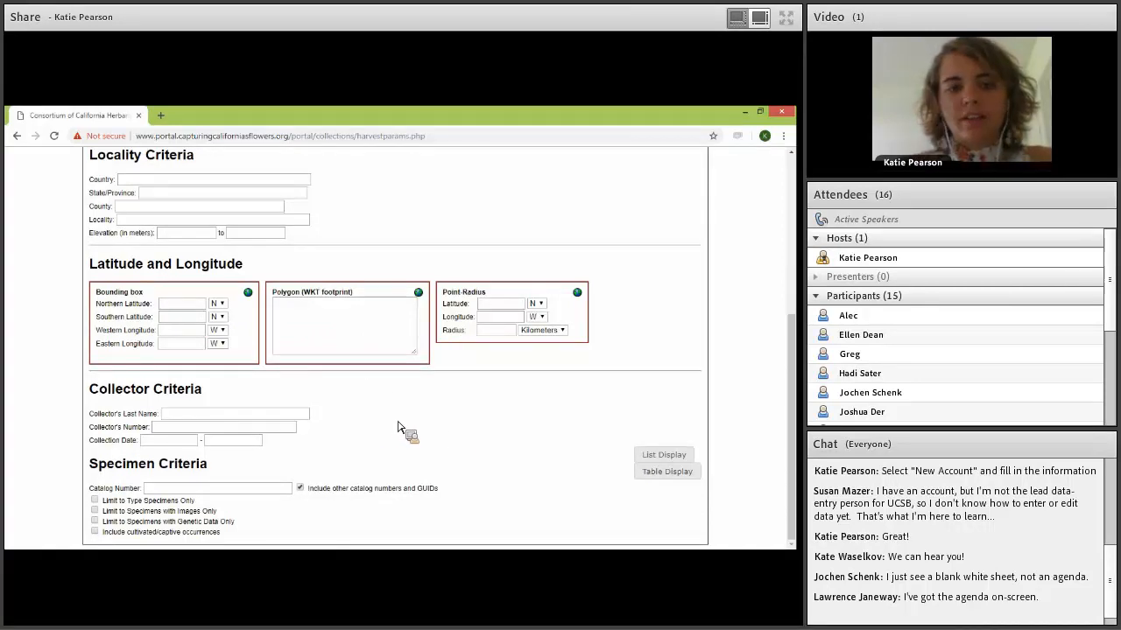
pyautogui.scroll(5, 631, 376)
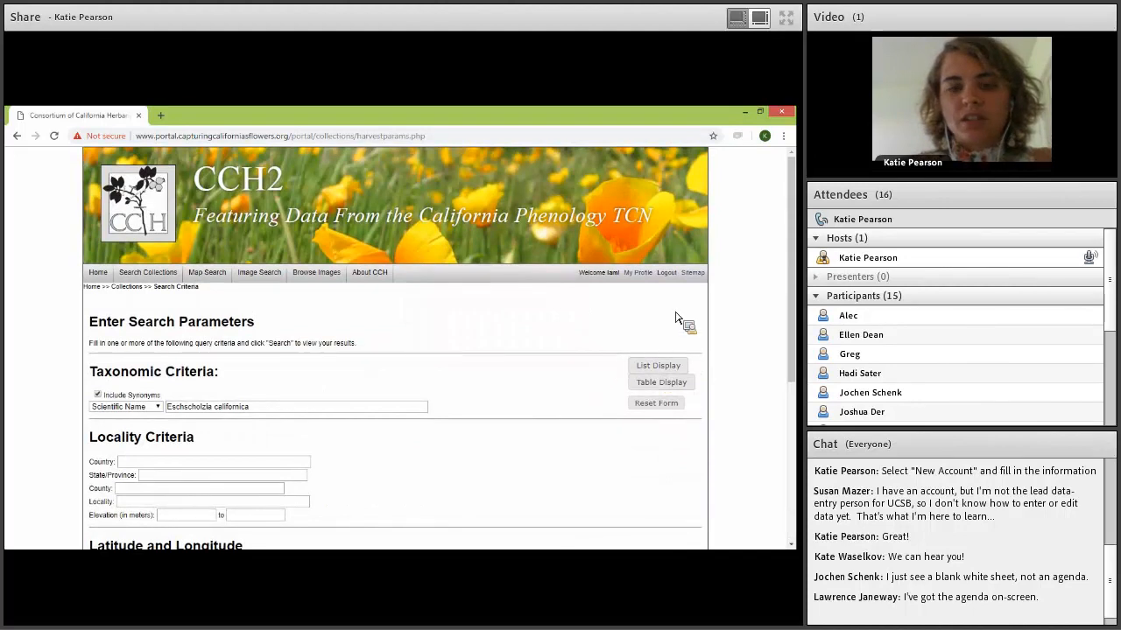
pyautogui.scroll(-1, 671, 318)
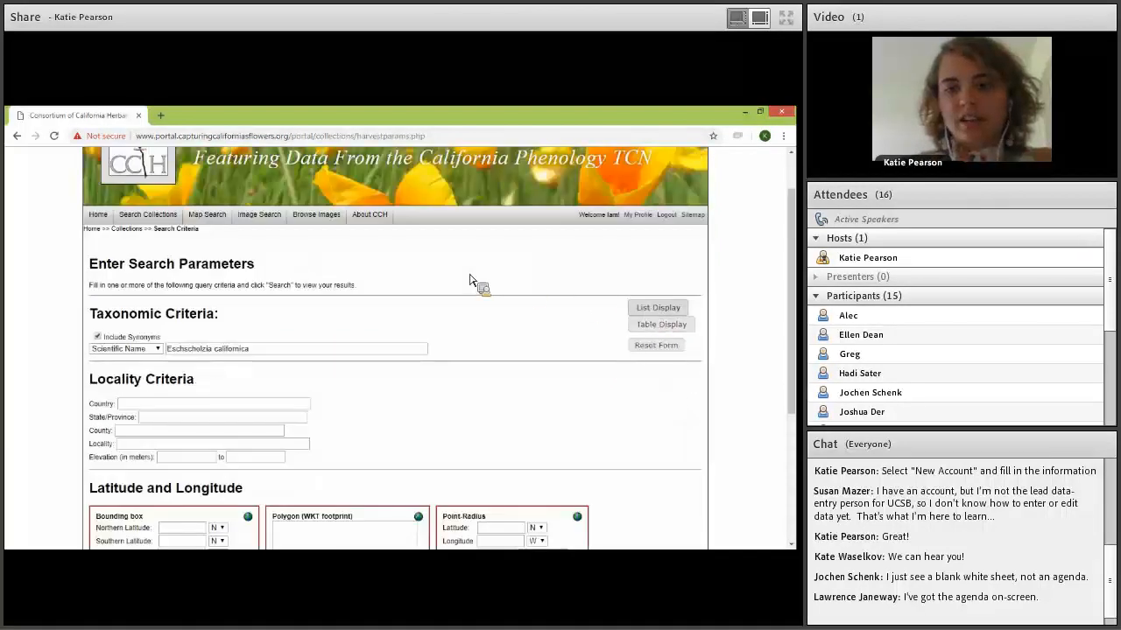
pyautogui.click(674, 308)
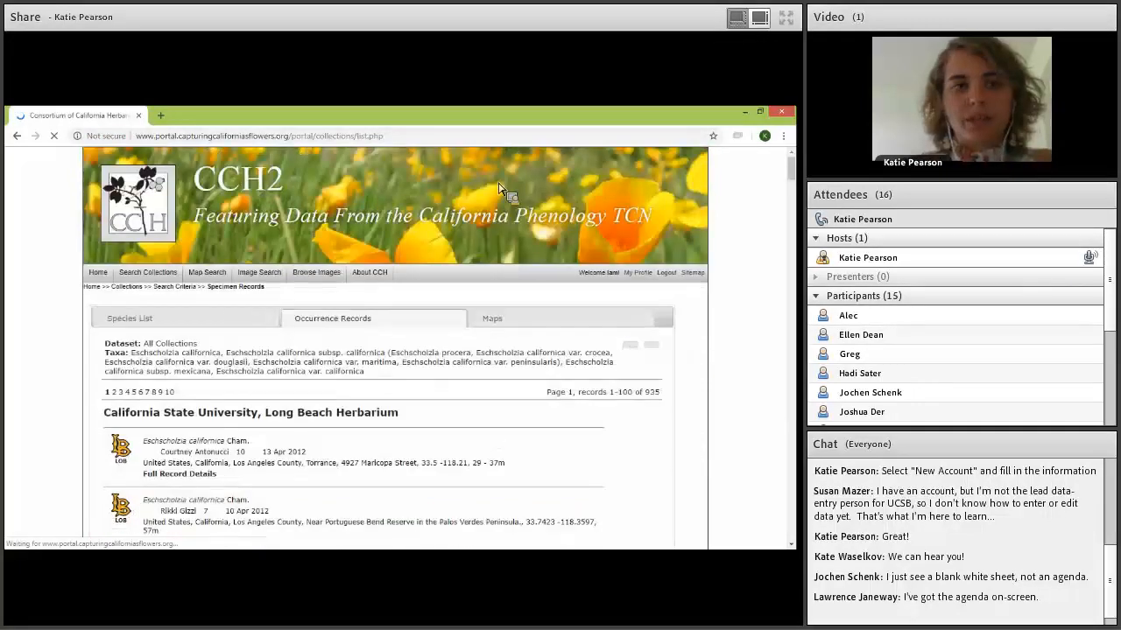
pyautogui.scroll(-5, 681, 238)
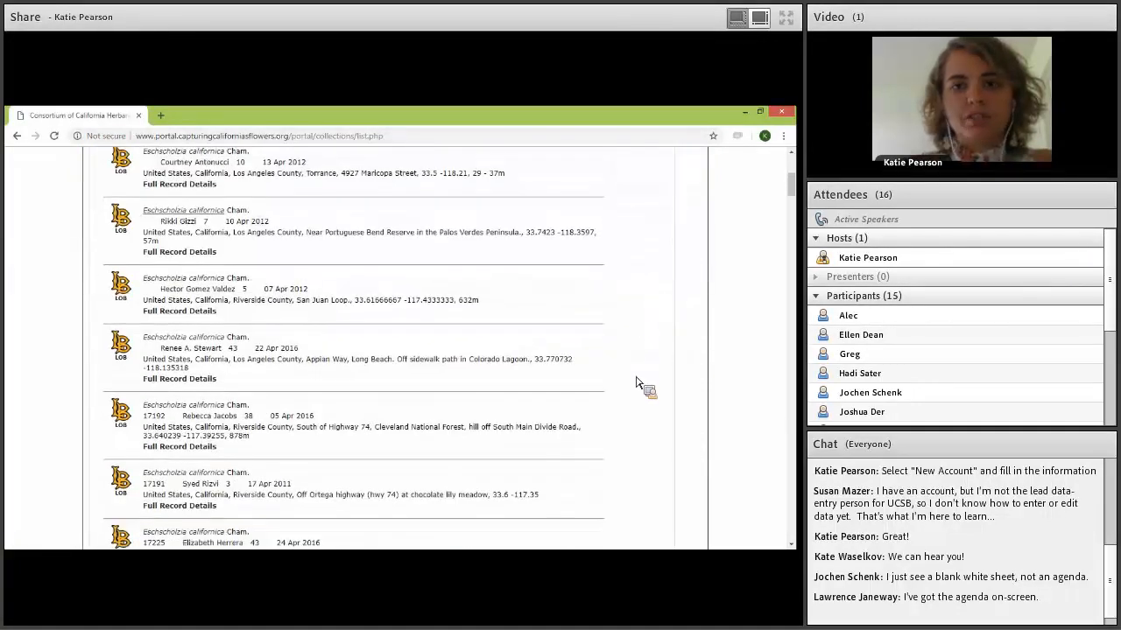
pyautogui.scroll(1, 646, 370)
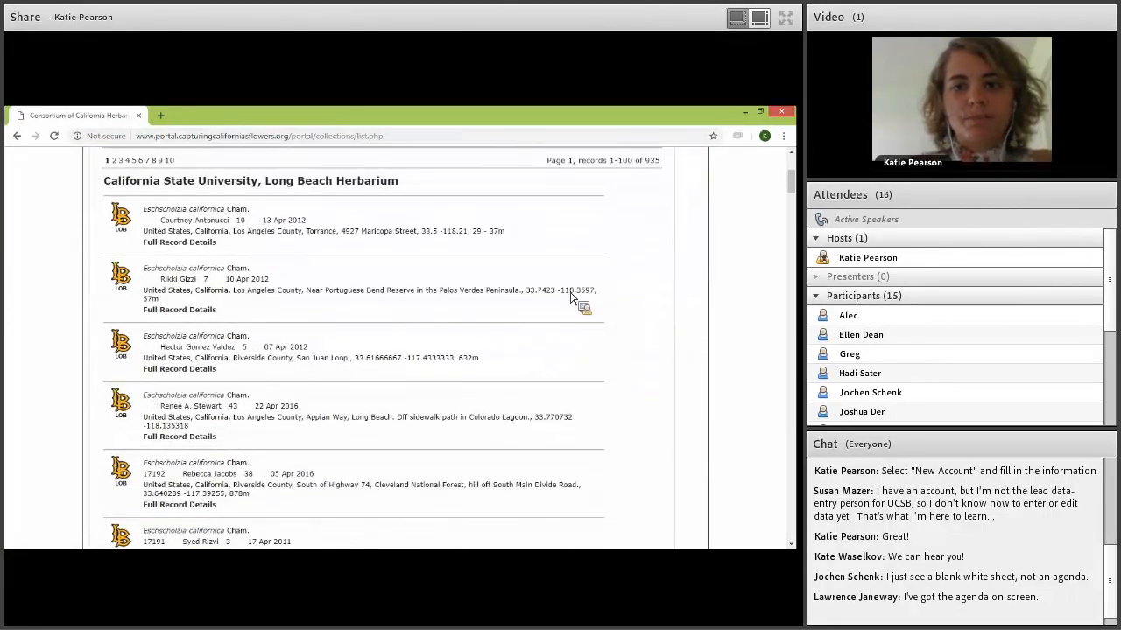
# - Show the same search results as a table, browse its records, and return to the search criteria form
pyautogui.hotkey('alt', 'Left')
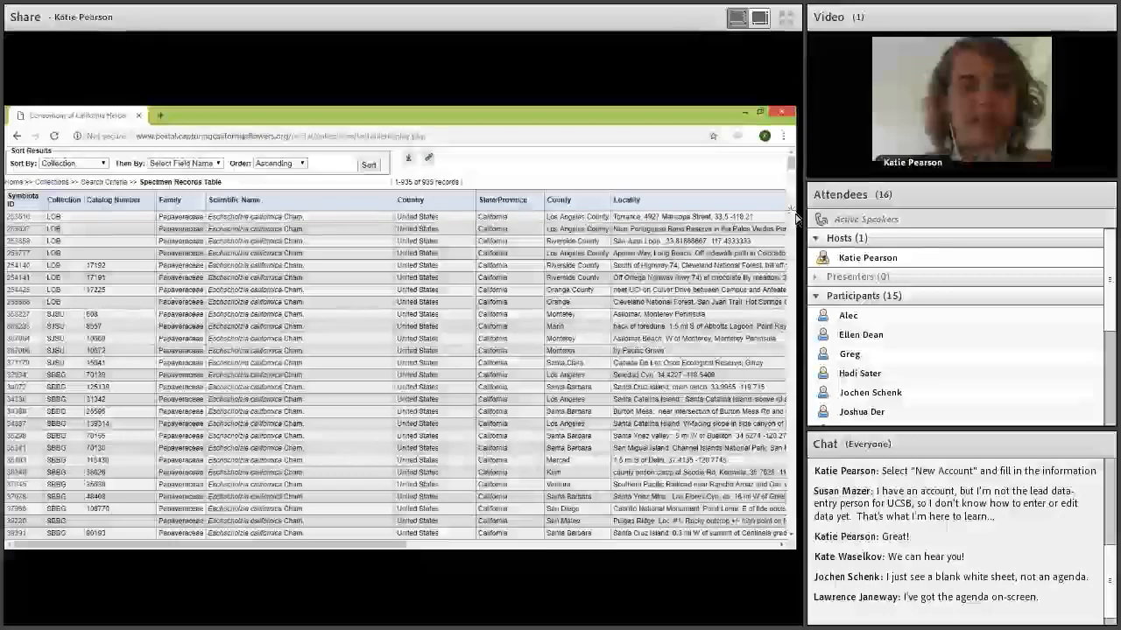
pyautogui.scroll(-10, 784, 230)
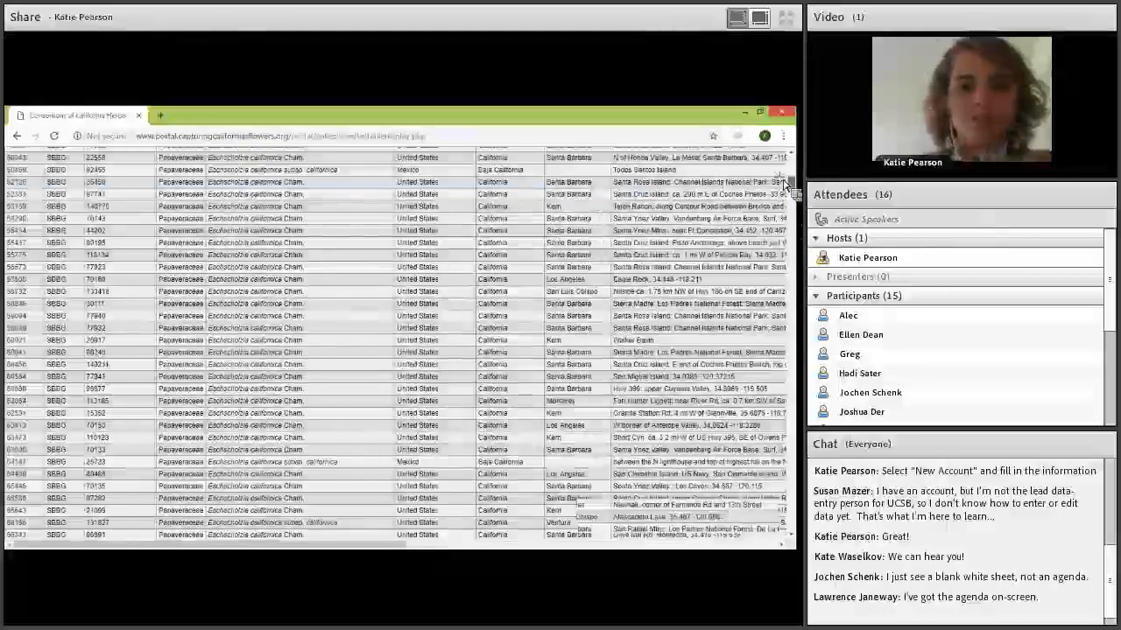
pyautogui.scroll(10, 188, 324)
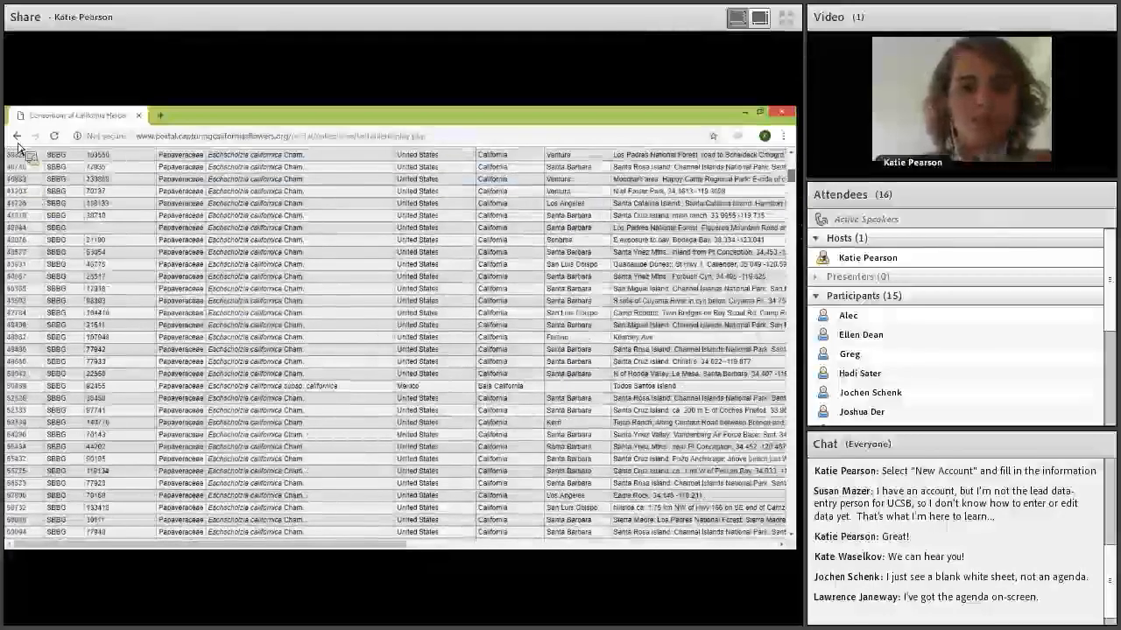
pyautogui.scroll(5, 291, 295)
pyautogui.hotkey('alt', 'Left')
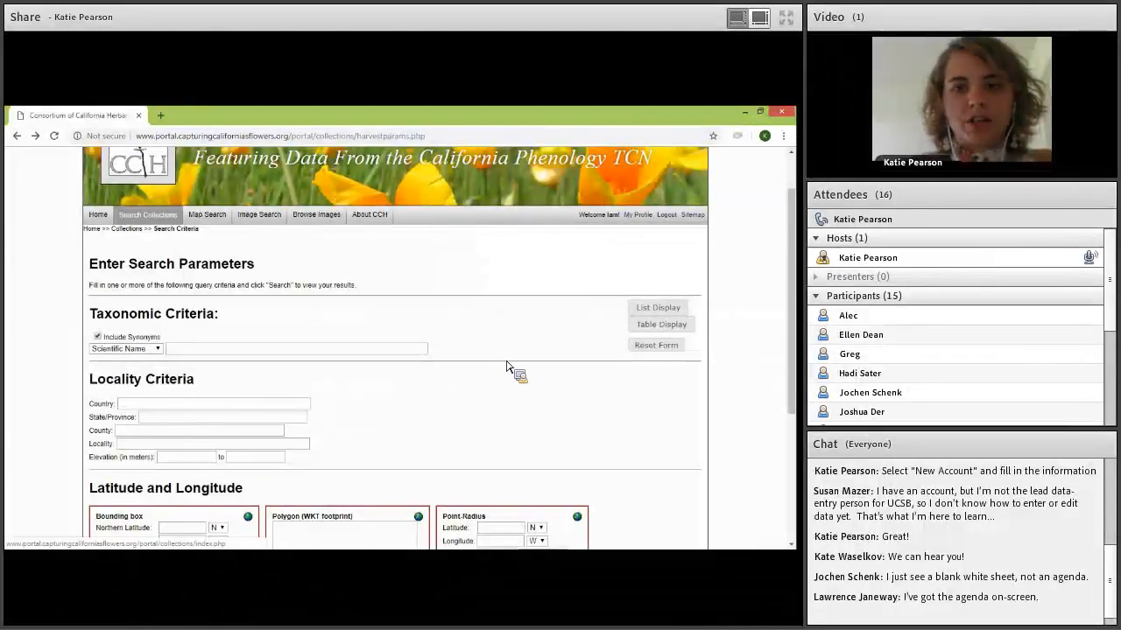
pyautogui.scroll(1, 507, 368)
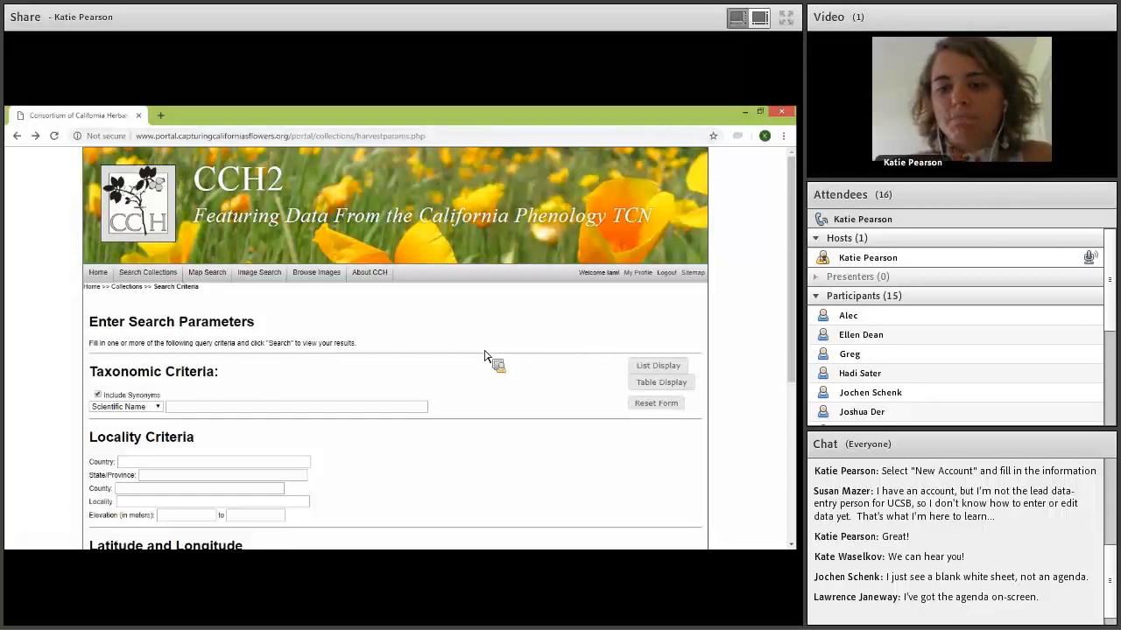
# - Open the account's profile and go through specimen management to the Robert F. Hoover Herbarium (OBI) collection page
pyautogui.click(638, 273)
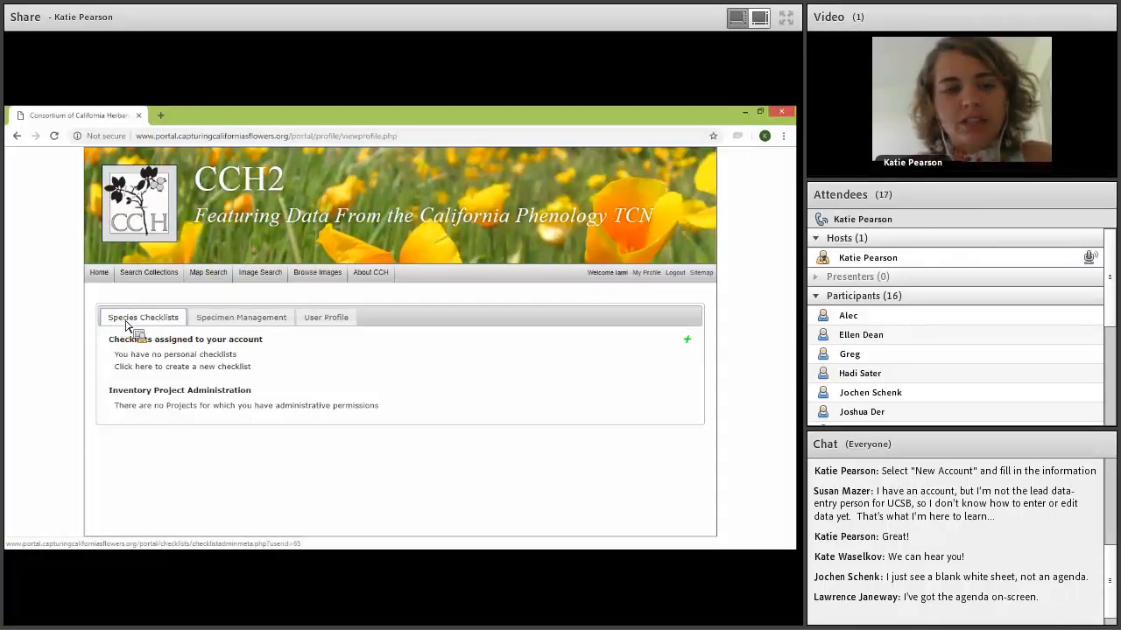
pyautogui.click(326, 318)
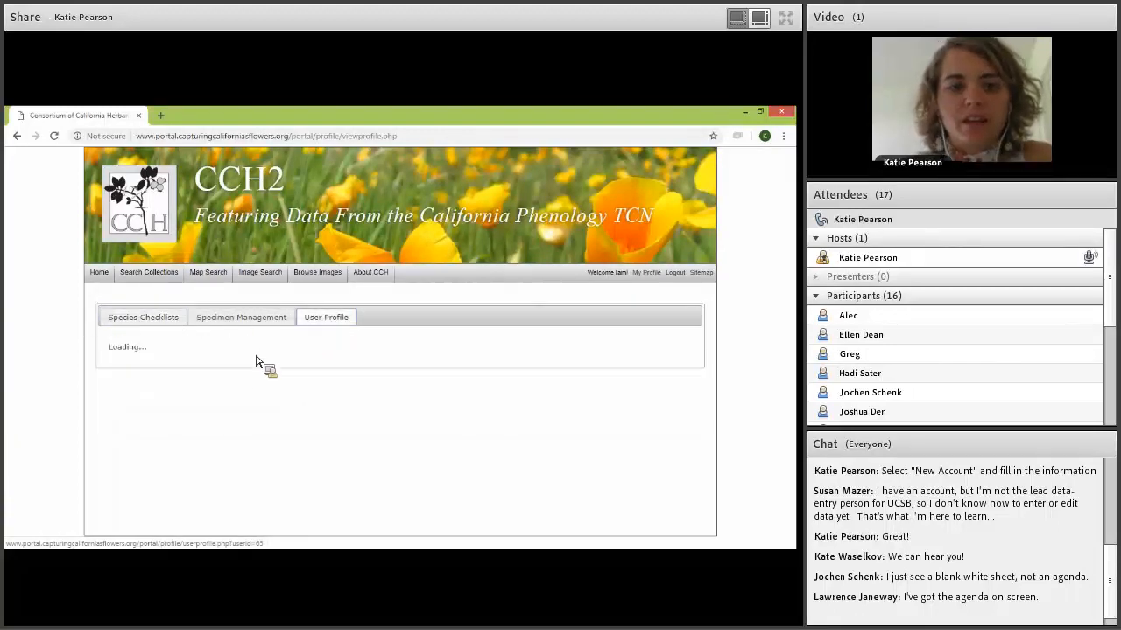
pyautogui.click(212, 321)
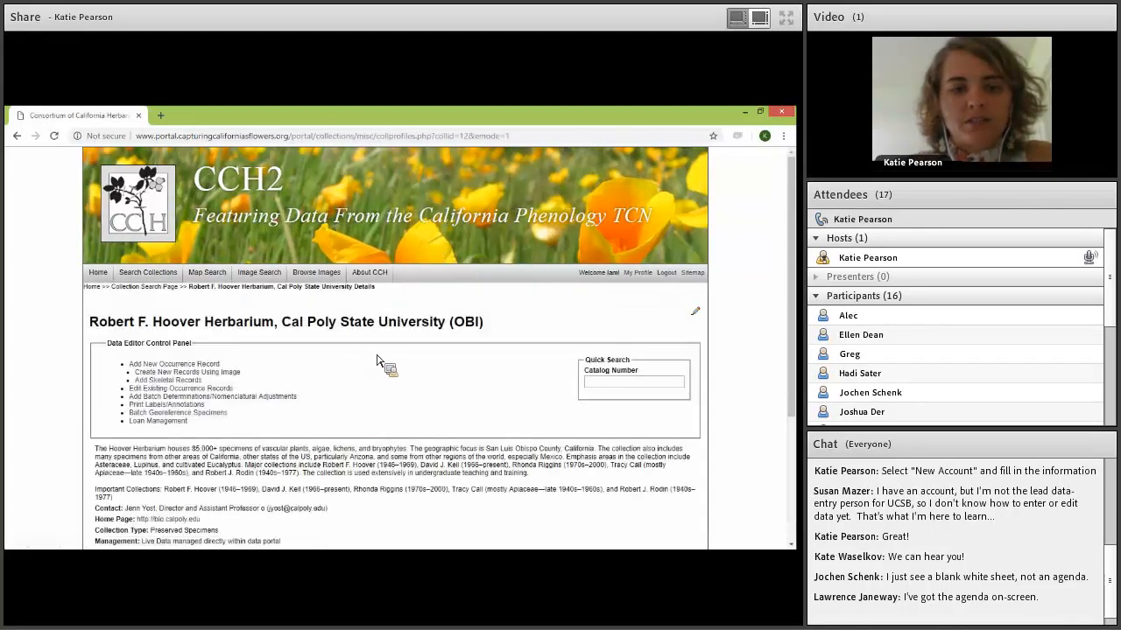
# - Examine the herbarium's data editor options, collection description, metadata, download links and collection statistics
pyautogui.scroll(-1, 376, 363)
pyautogui.scroll(-1, 179, 228)
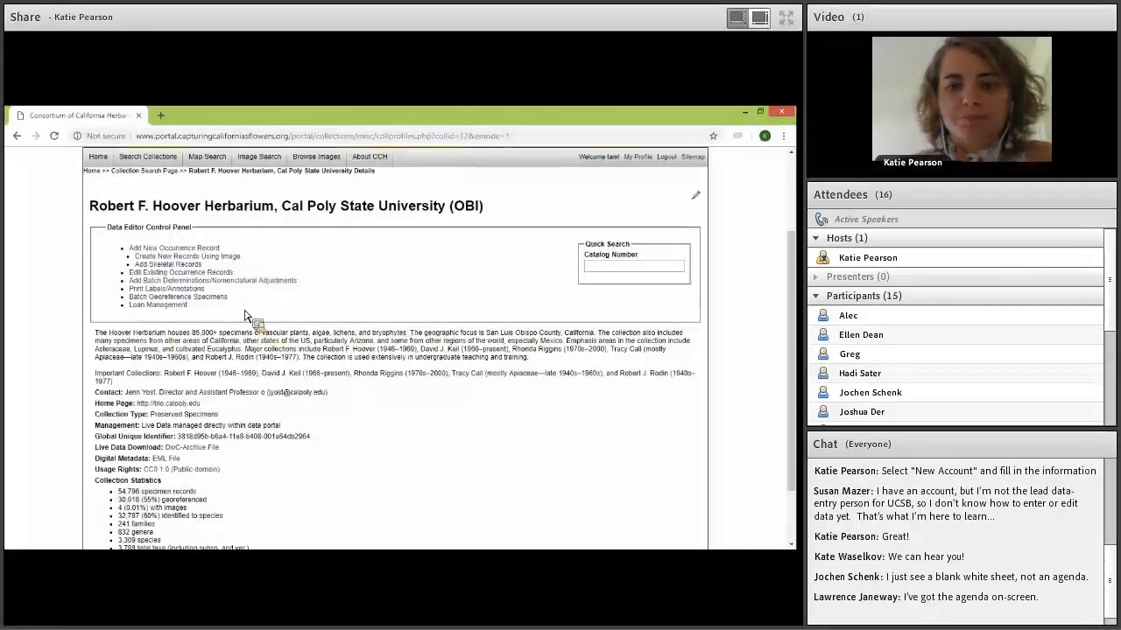
pyautogui.scroll(-1, 164, 308)
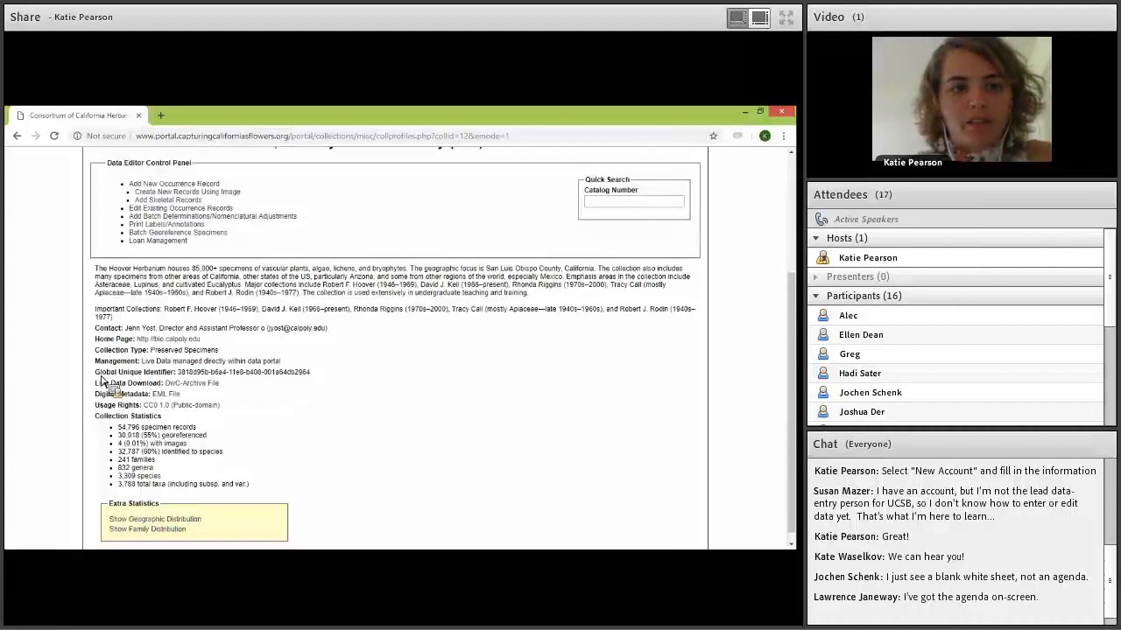
pyautogui.scroll(-1, 109, 425)
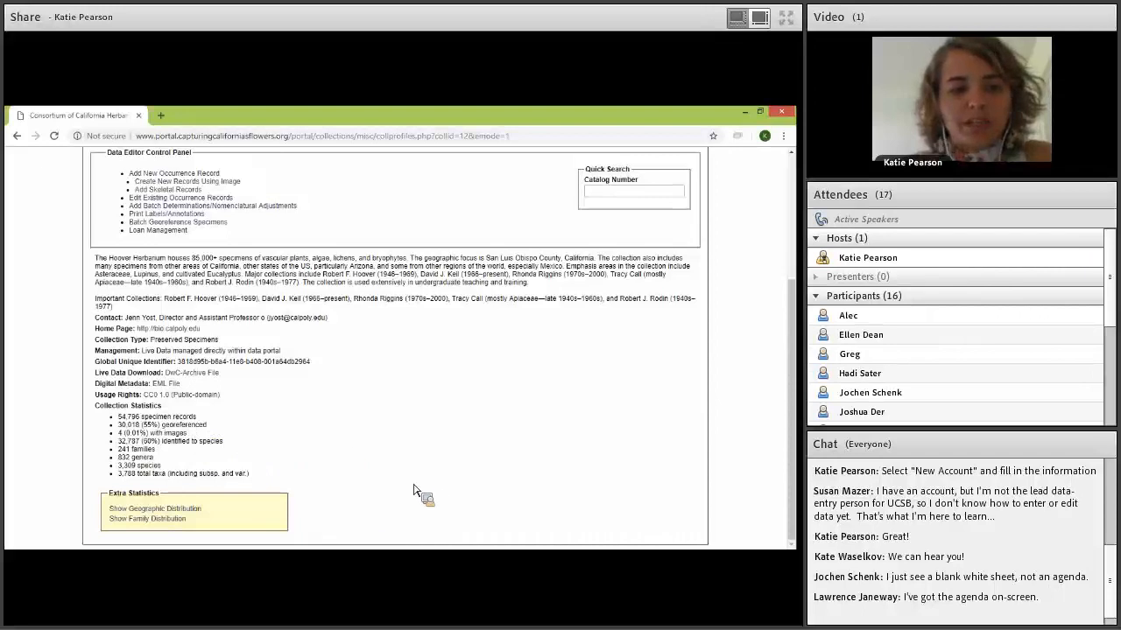
pyautogui.scroll(3, 350, 460)
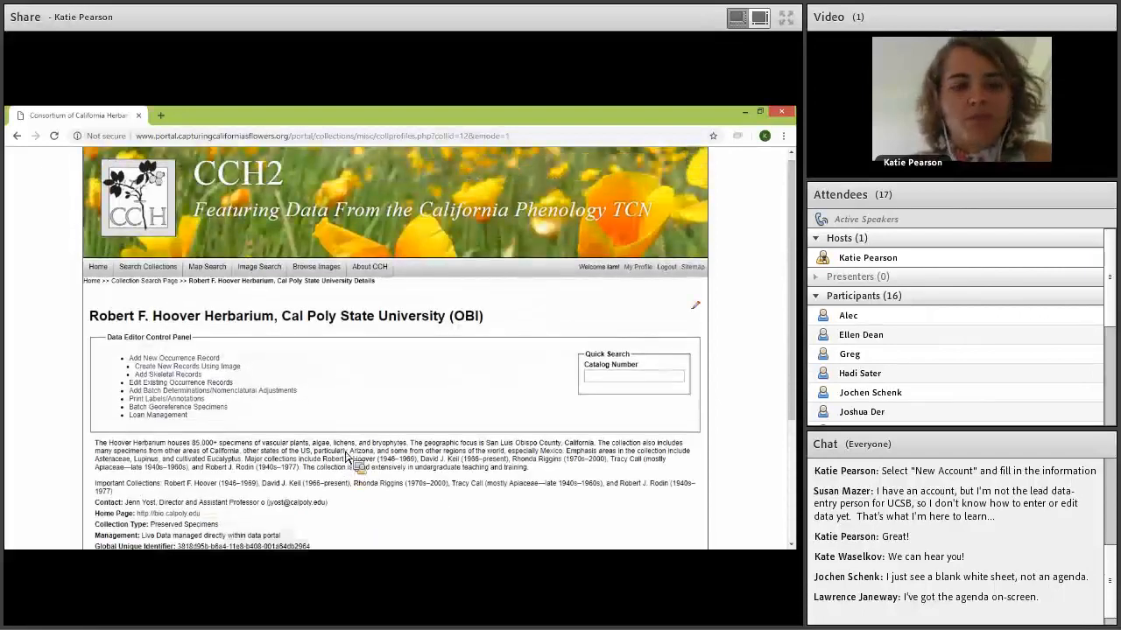
pyautogui.scroll(-1, 347, 456)
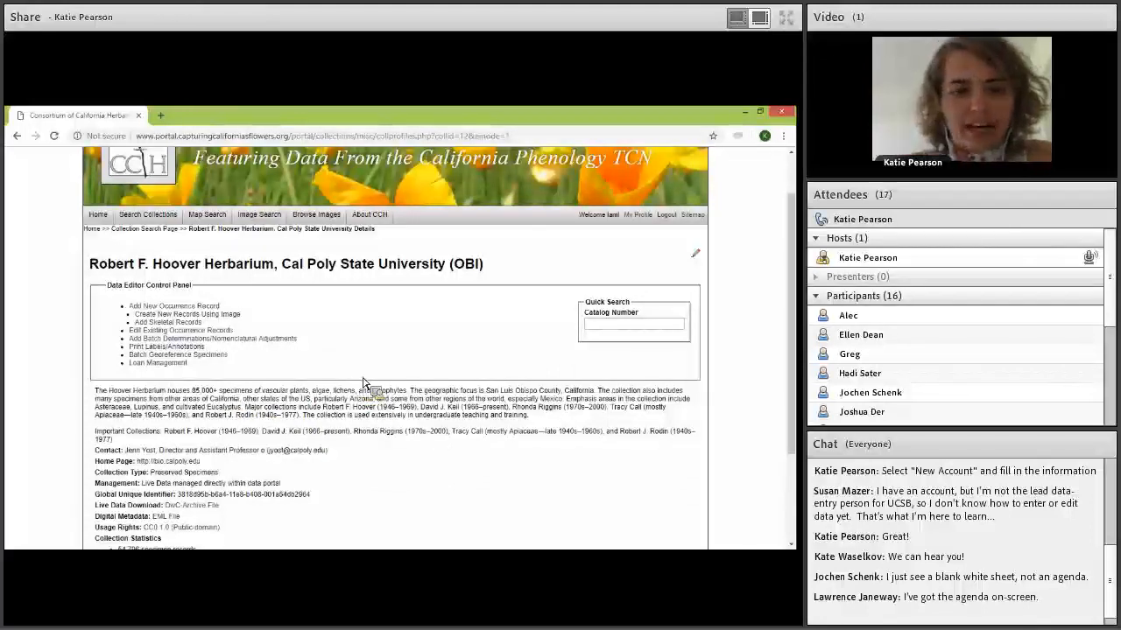
pyautogui.scroll(-1, 365, 383)
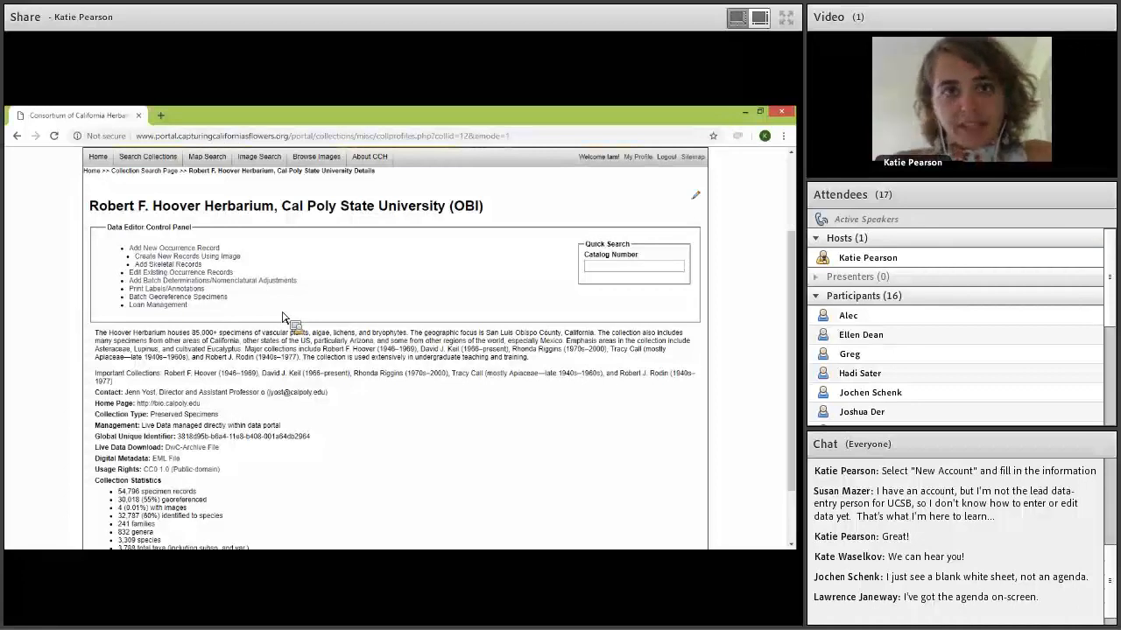
# - Open the Add Skeletal Records form and limit its displayed fields to Author, Family and Locality Security, then close the display options
pyautogui.click(186, 265)
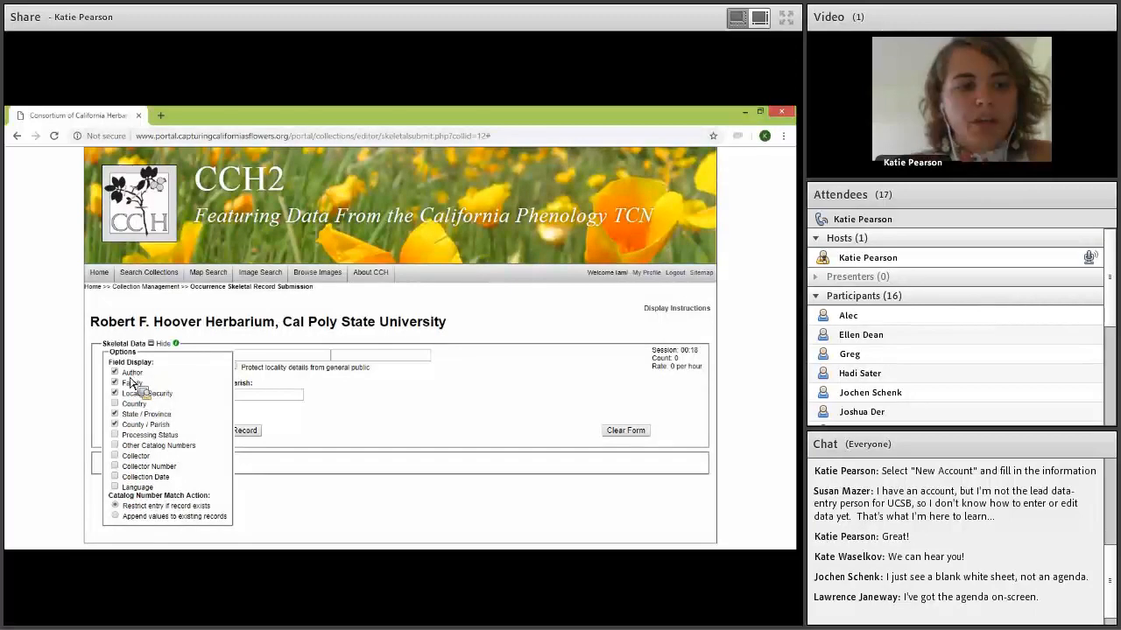
pyautogui.click(116, 425)
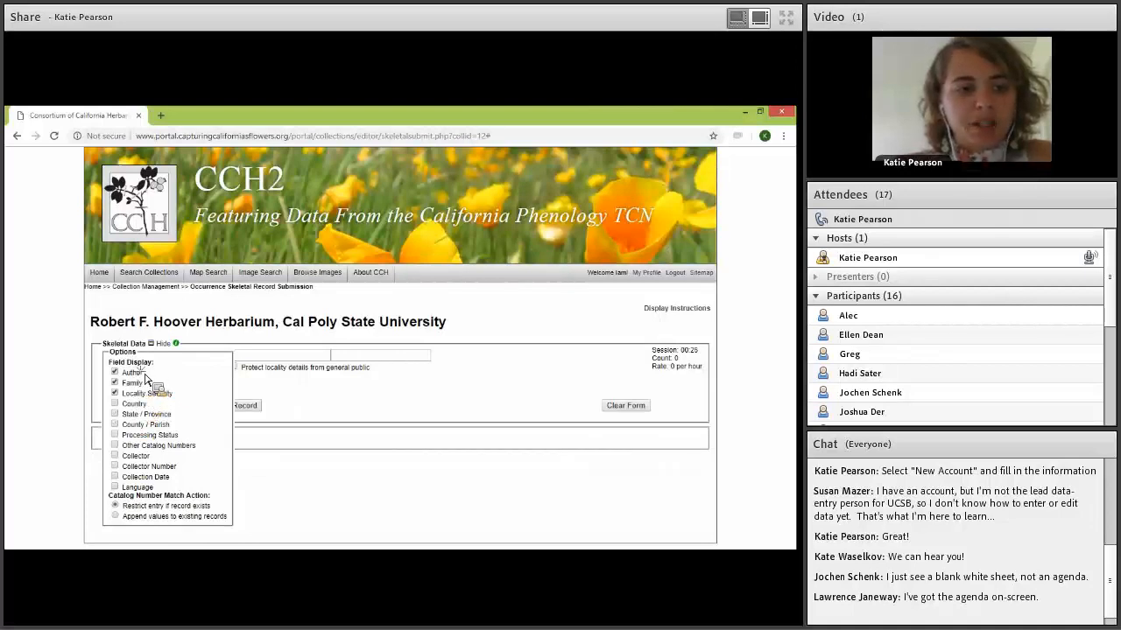
pyautogui.moveTo(128, 377); pyautogui.dragTo(161, 388)
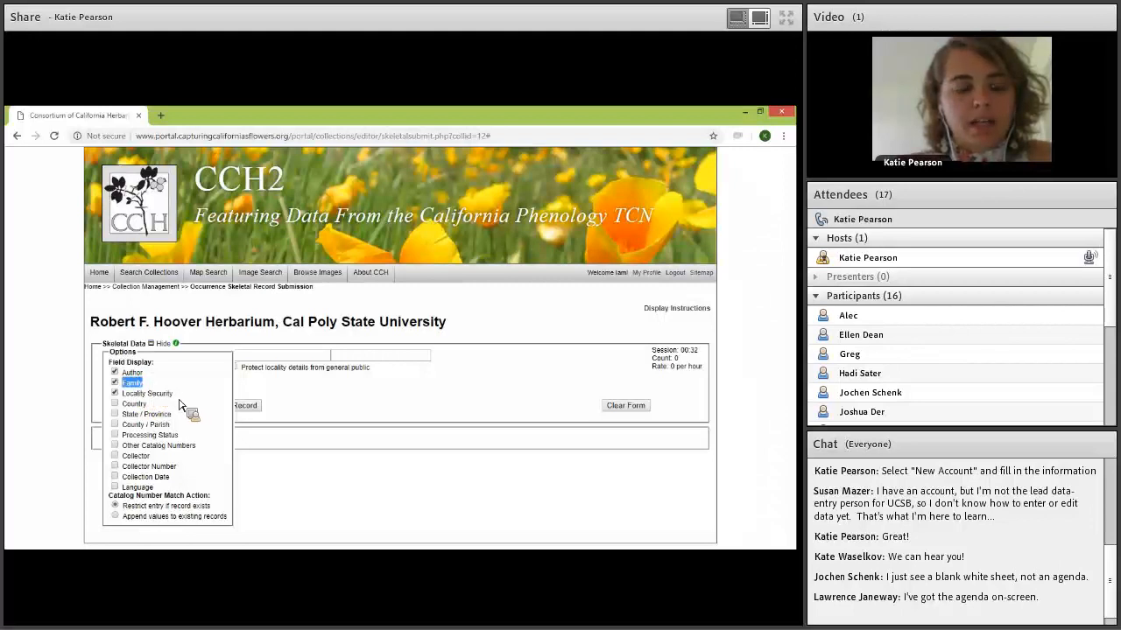
pyautogui.click(130, 400)
pyautogui.moveTo(138, 399); pyautogui.dragTo(182, 401)
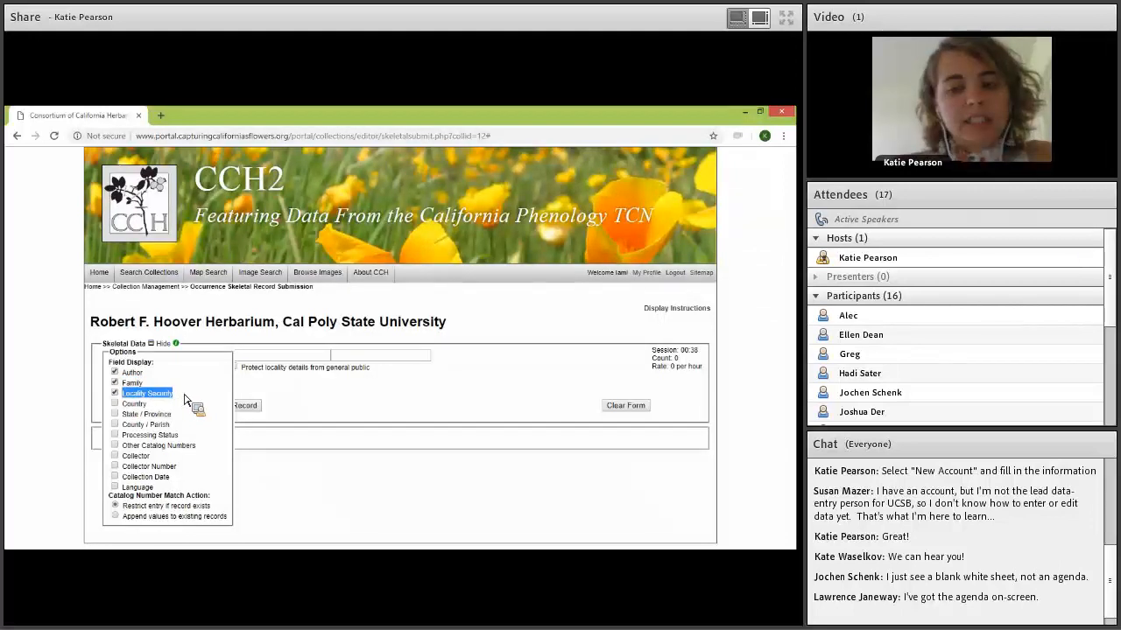
pyautogui.click(186, 400)
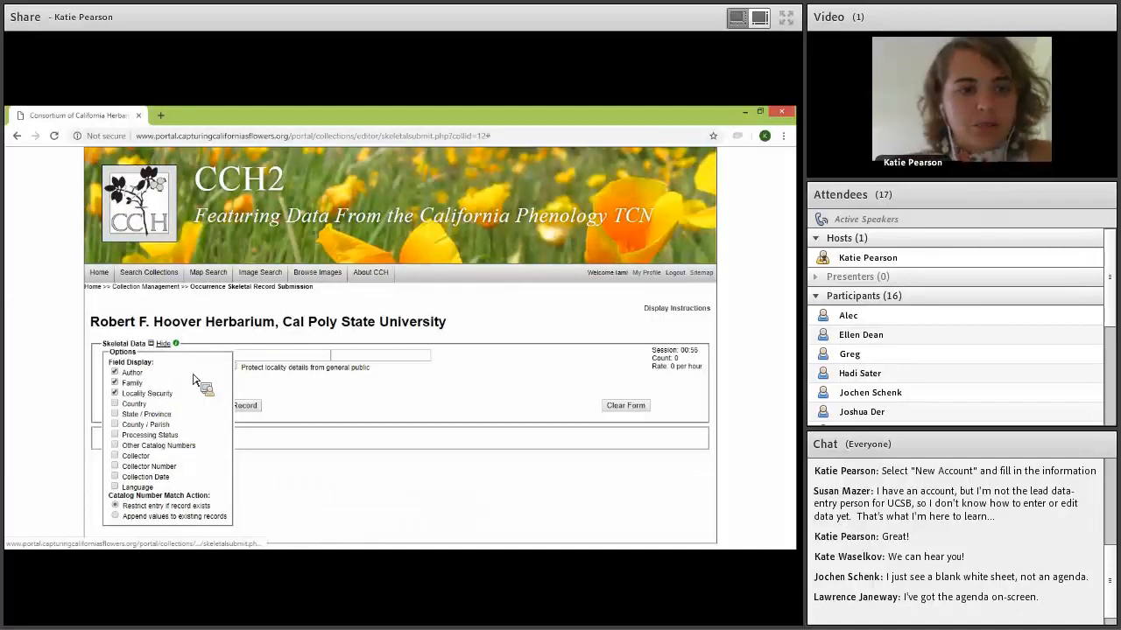
pyautogui.click(163, 344)
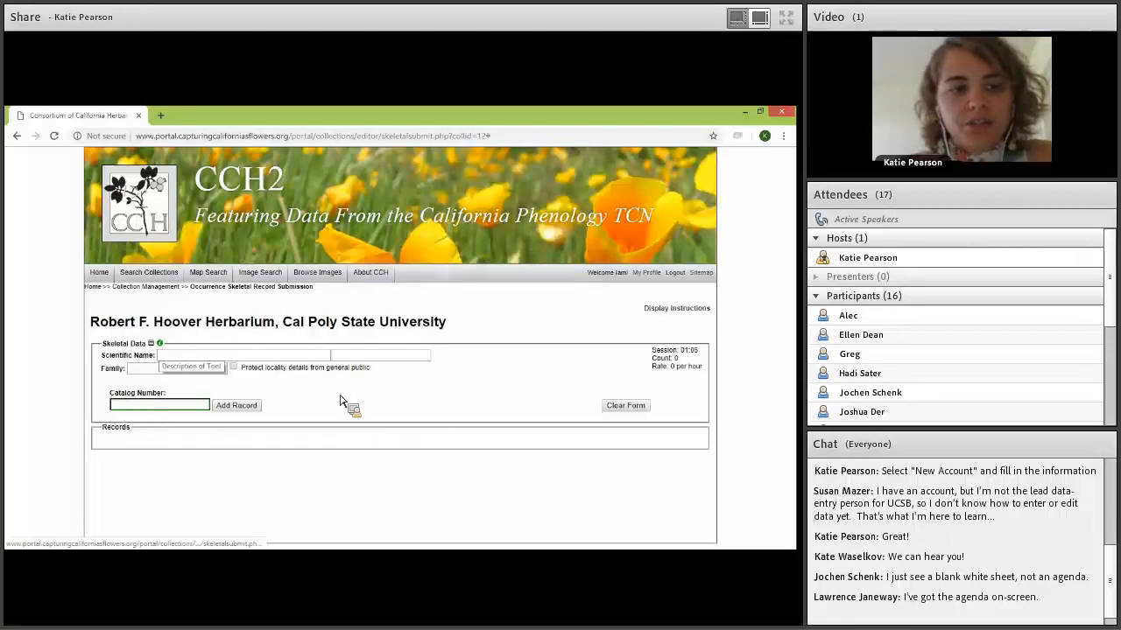
# - Show the description of the skeletal data tool, read it, and hide it again
pyautogui.click(160, 343)
pyautogui.scroll(-1, 211, 331)
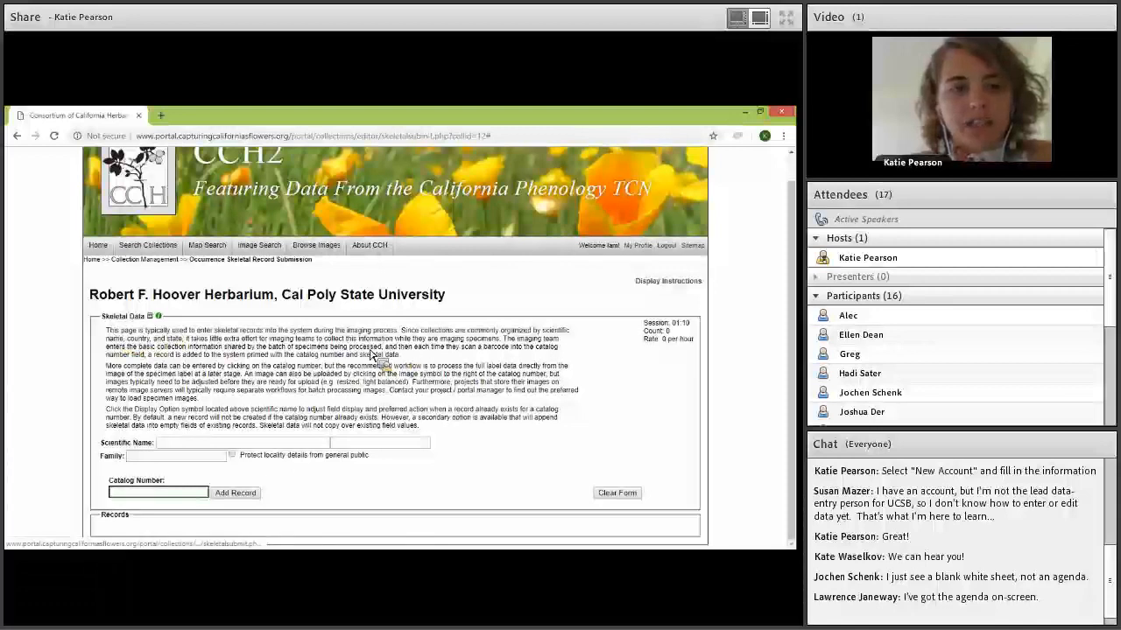
pyautogui.click(160, 317)
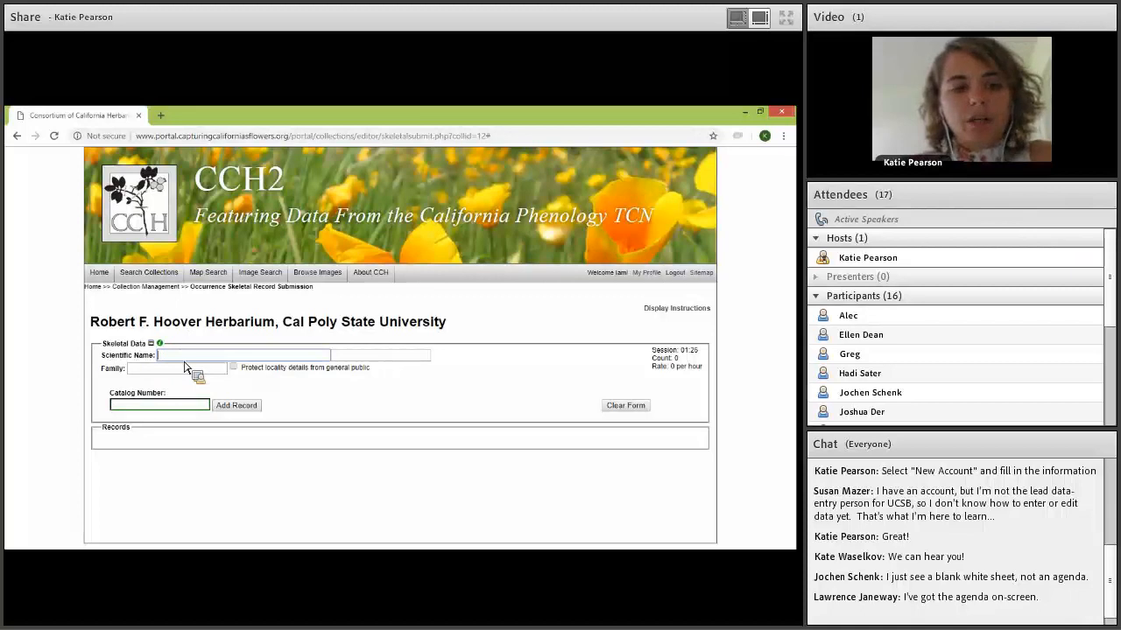
# - Set the scientific name of the skeletal record to Nemophila maculata using the suggested taxa
pyautogui.write('Nemophila')
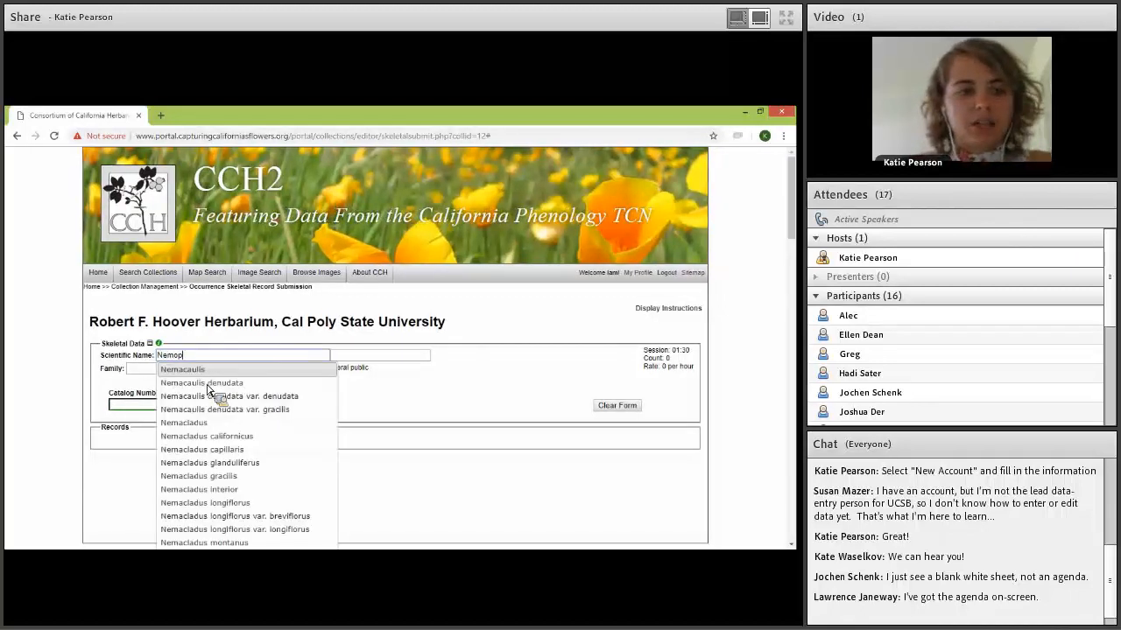
pyautogui.press('Down')
pyautogui.press('Down')
pyautogui.press('Down')
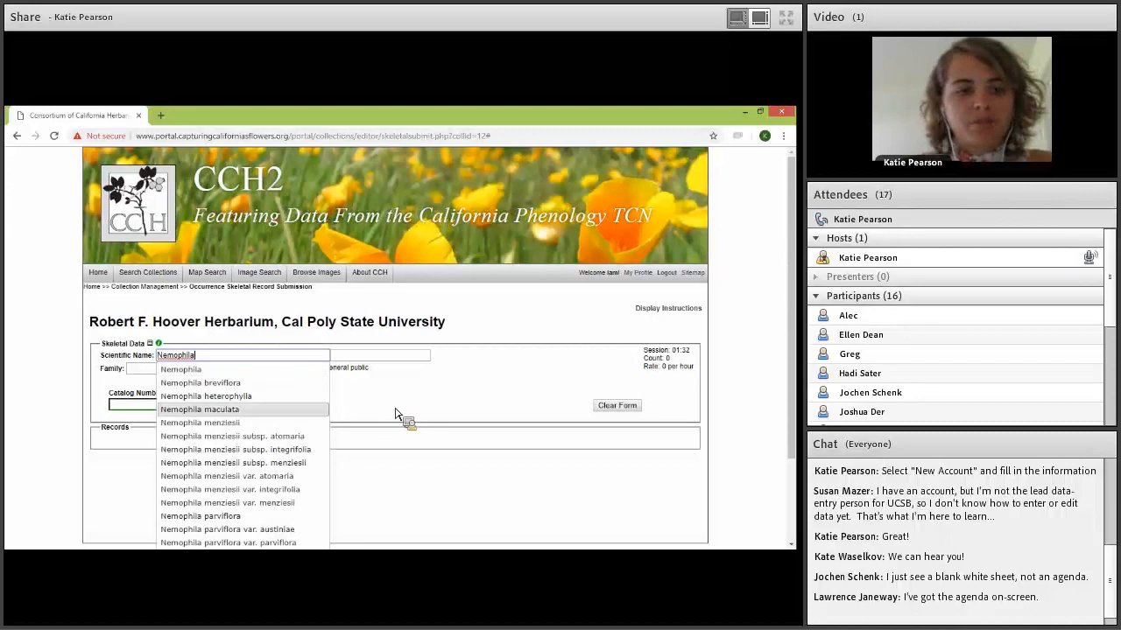
pyautogui.press('Return')
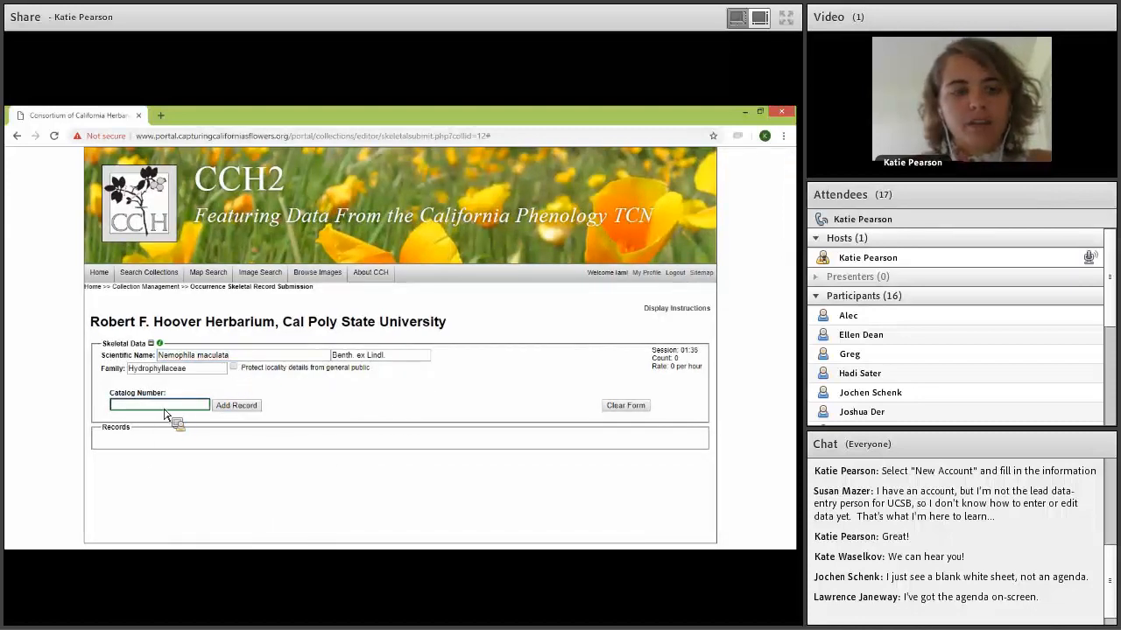
pyautogui.click(163, 358)
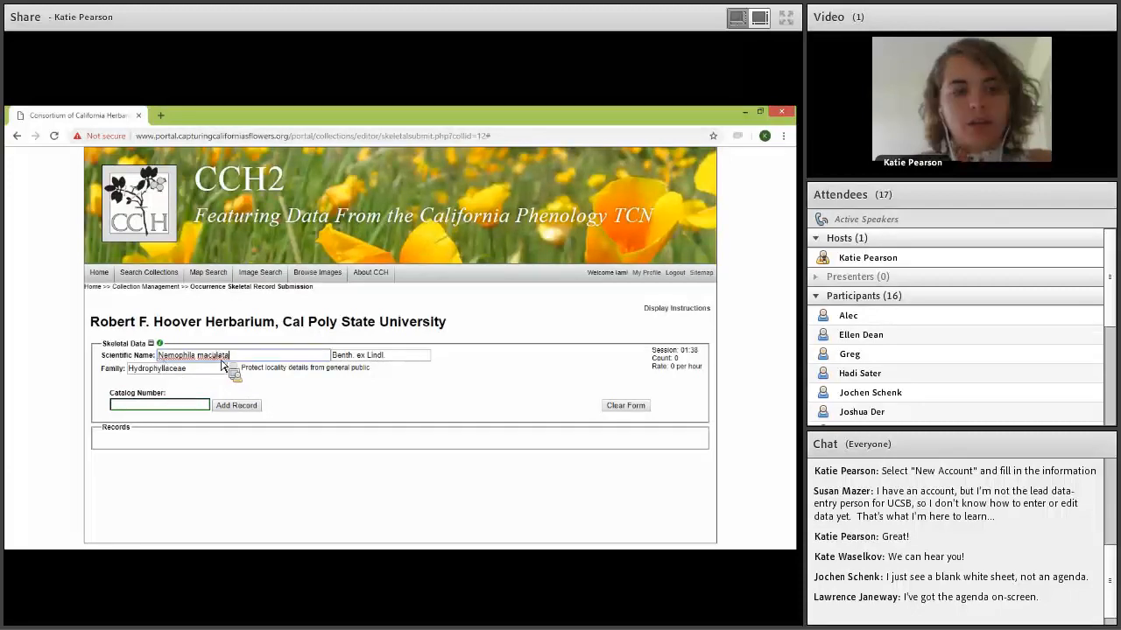
# - Enter catalog number OBI100444 and add the skeletal record to the collection
pyautogui.click(177, 408)
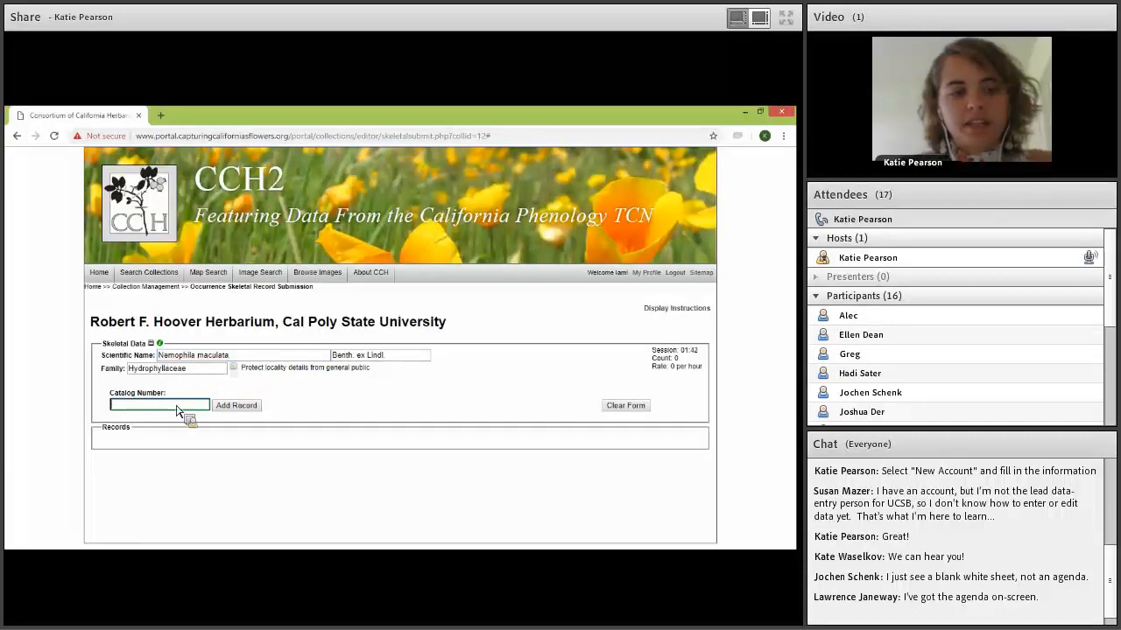
pyautogui.write('OBI100444')
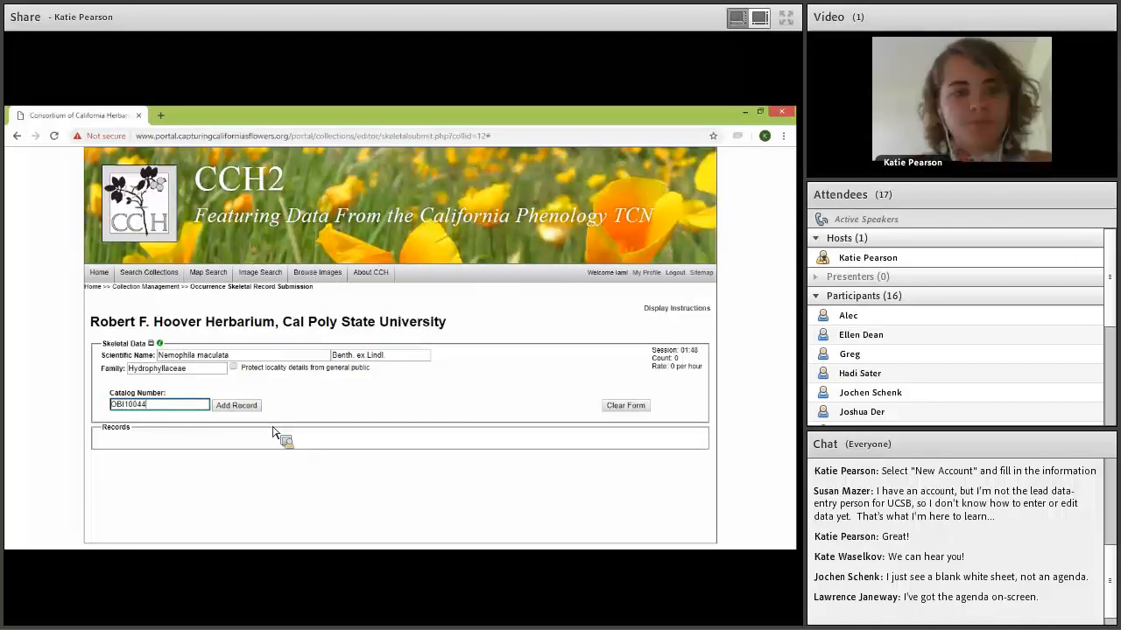
pyautogui.click(242, 408)
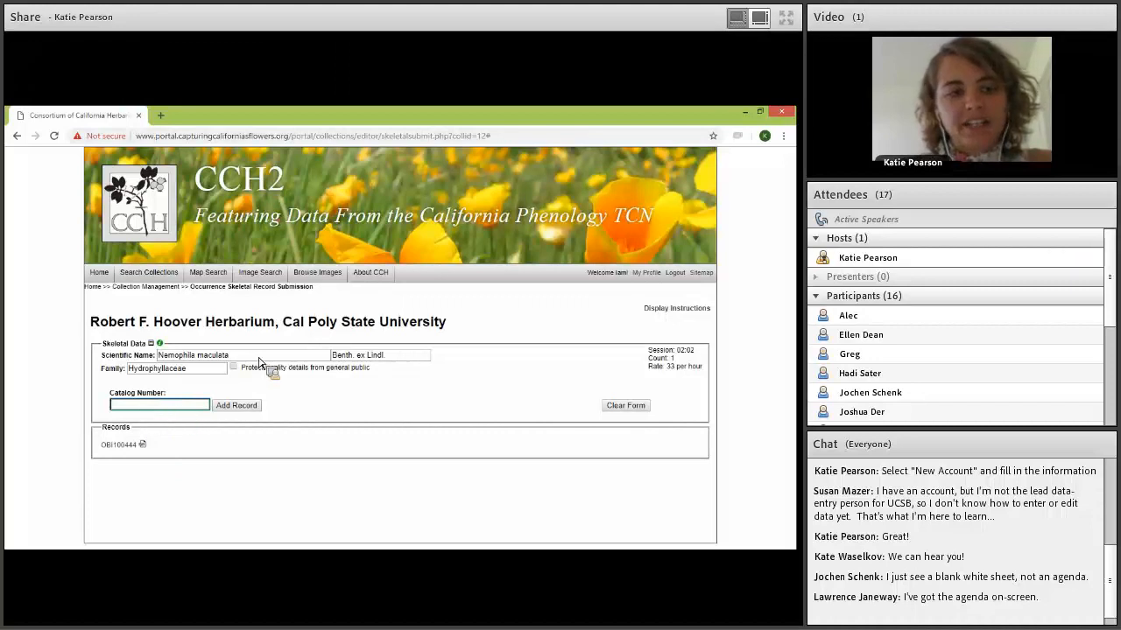
pyautogui.tripleClick(292, 357)
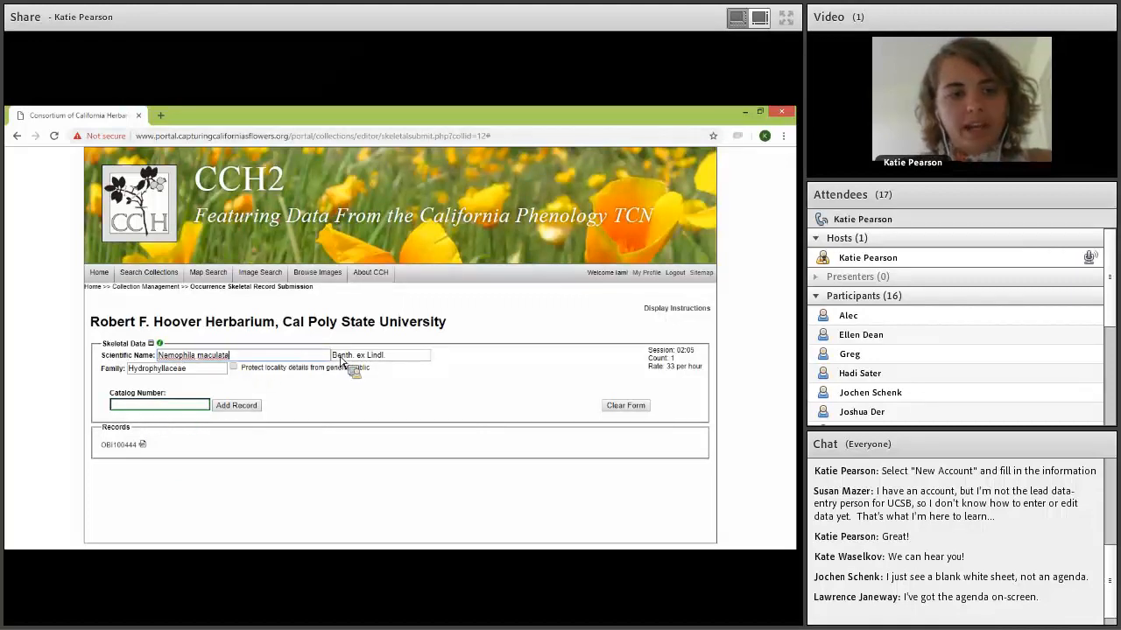
pyautogui.click(266, 390)
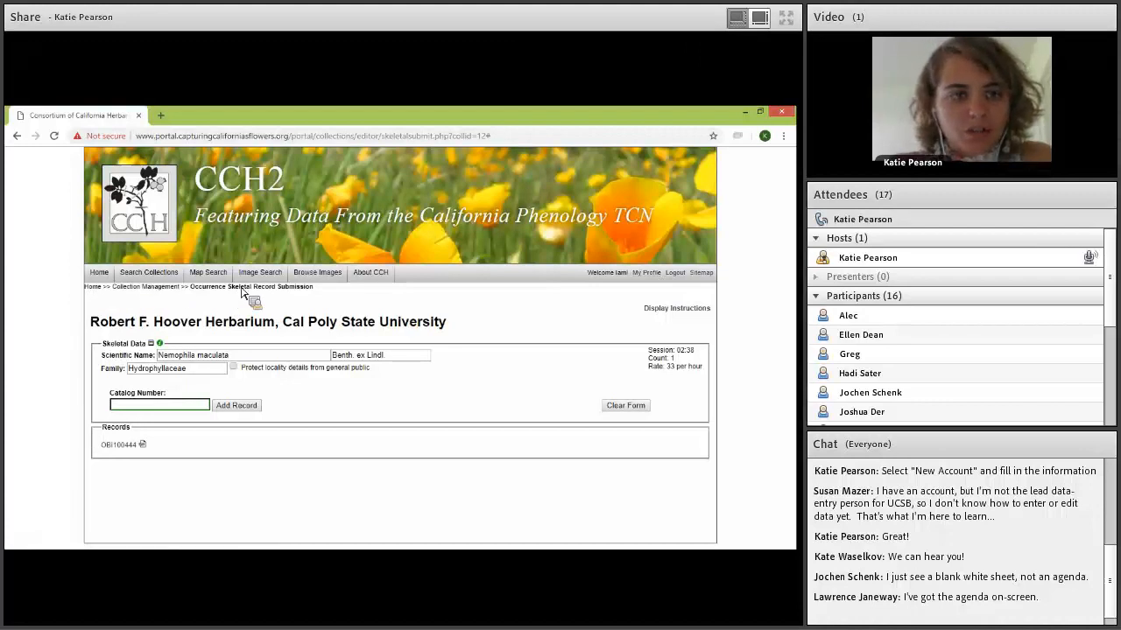
# - Return to the herbarium's collection management page and open the search form for editing existing occurrence records
pyautogui.click(159, 289)
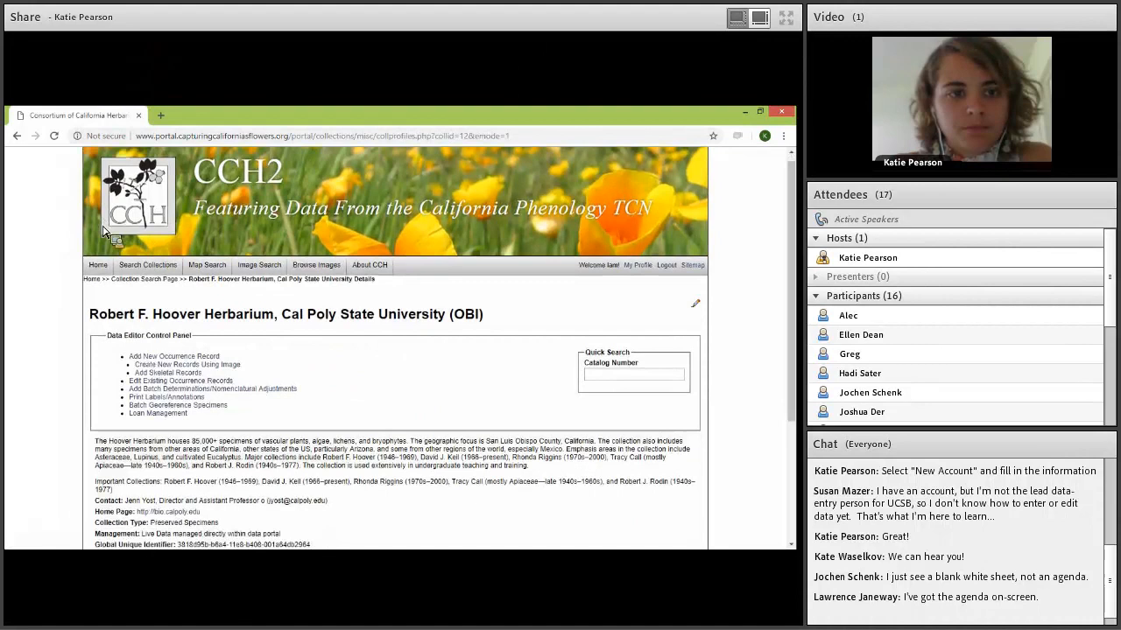
pyautogui.scroll(-3, 109, 238)
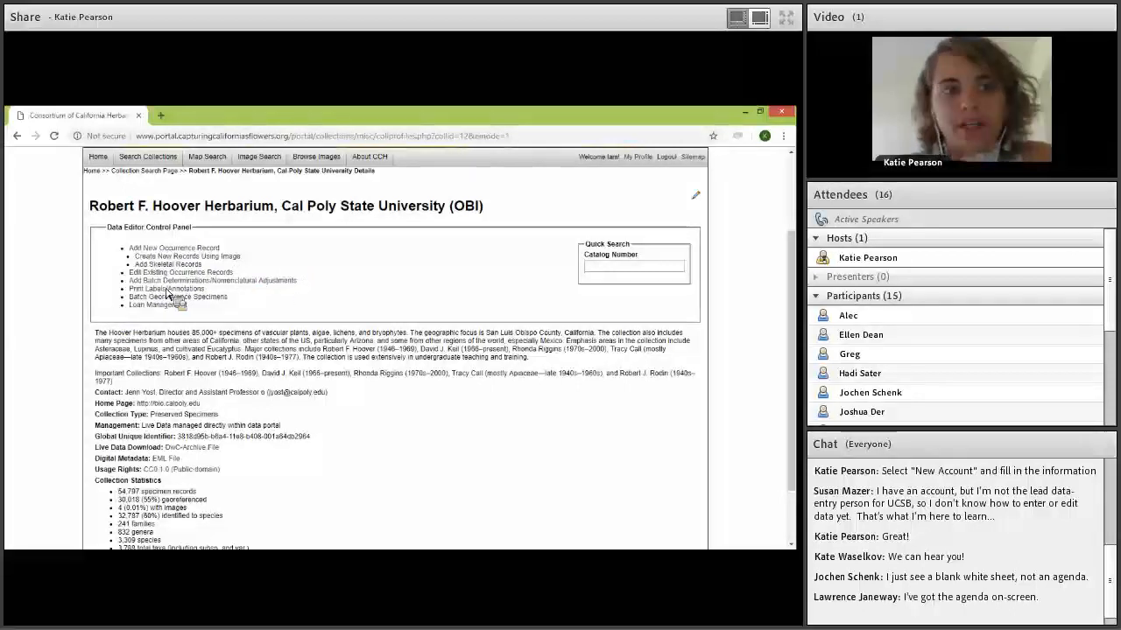
pyautogui.click(229, 280)
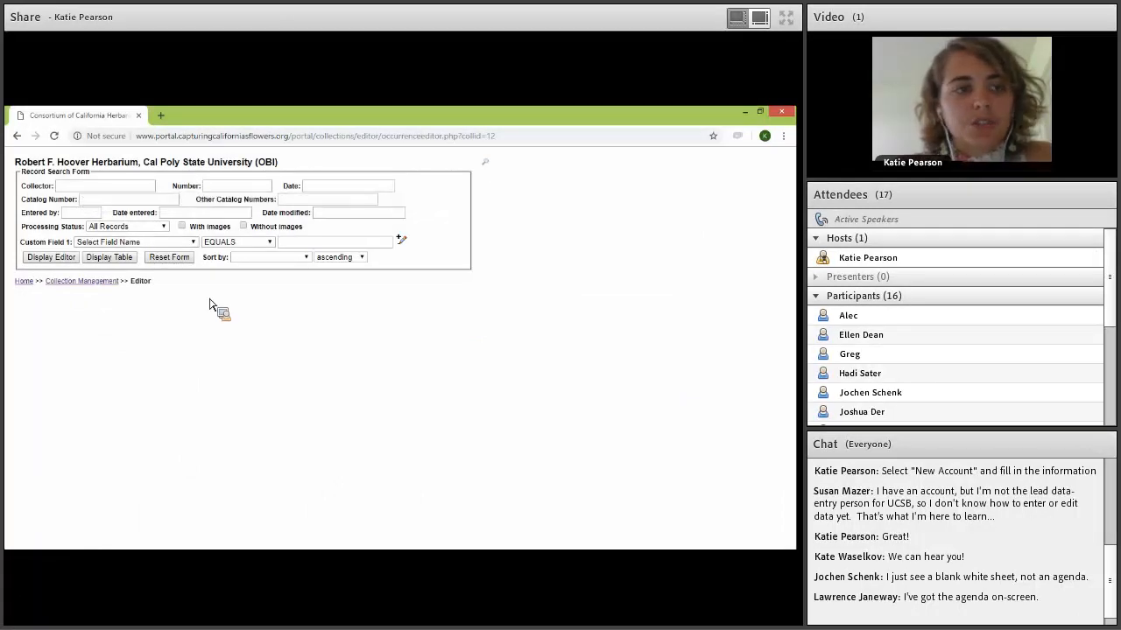
# - Search the herbarium's existing occurrence records using only the collector's last name
pyautogui.click(112, 186)
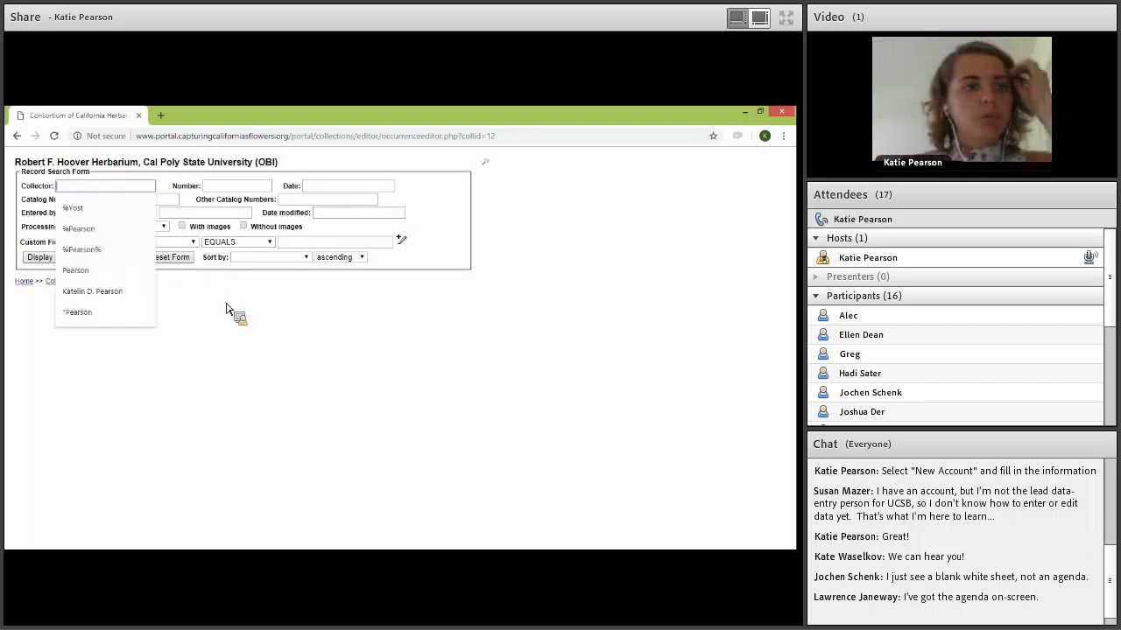
pyautogui.click(226, 309)
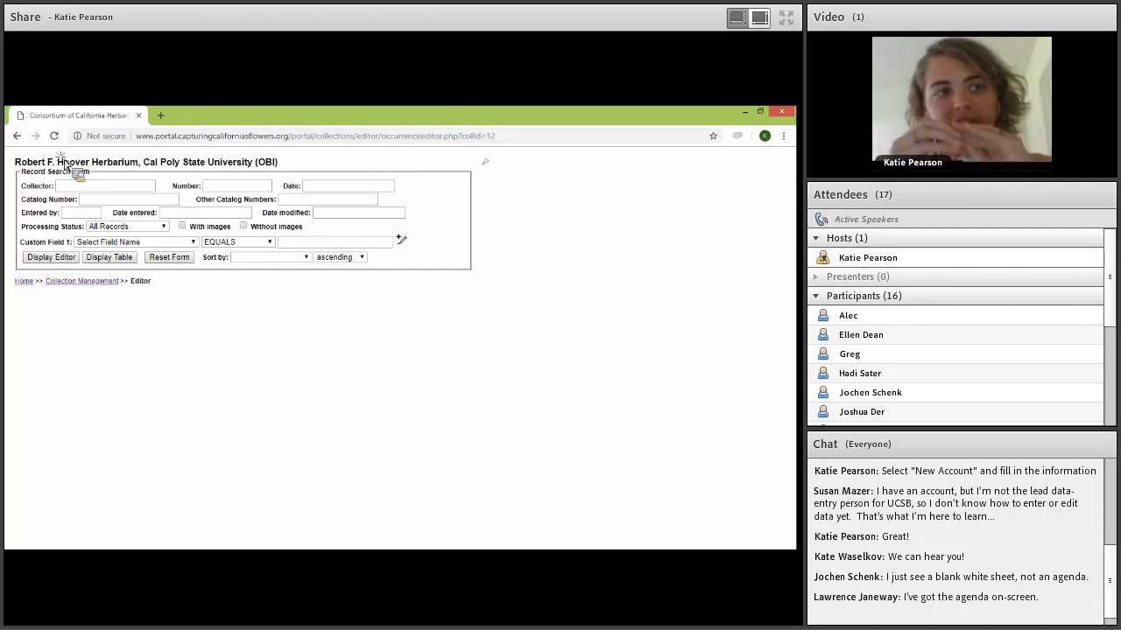
pyautogui.click(105, 185)
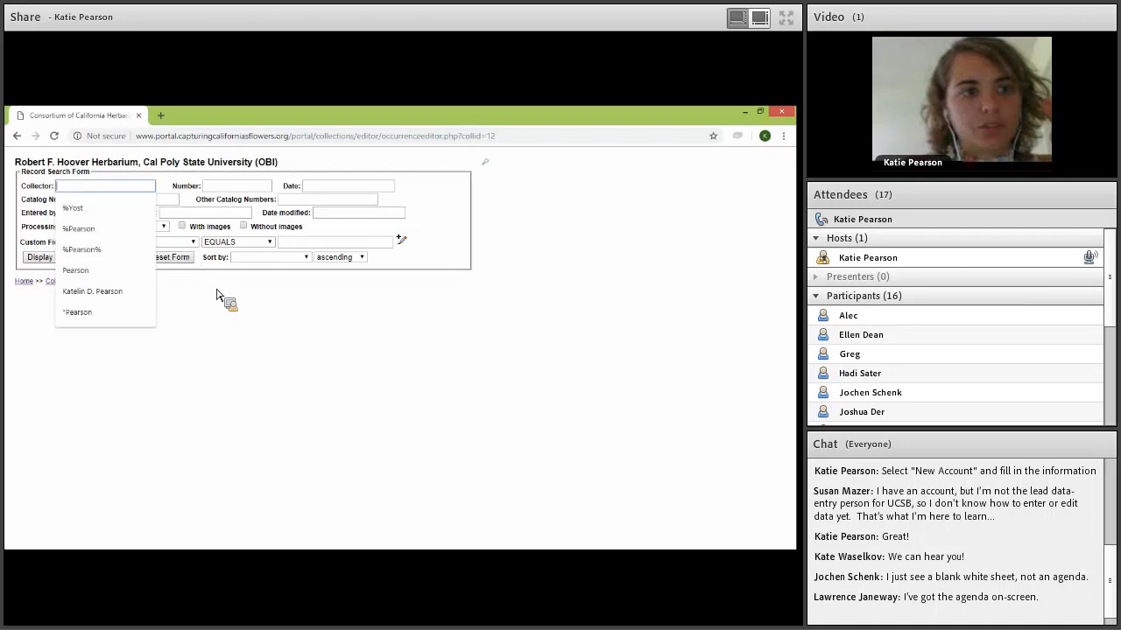
pyautogui.click(215, 293)
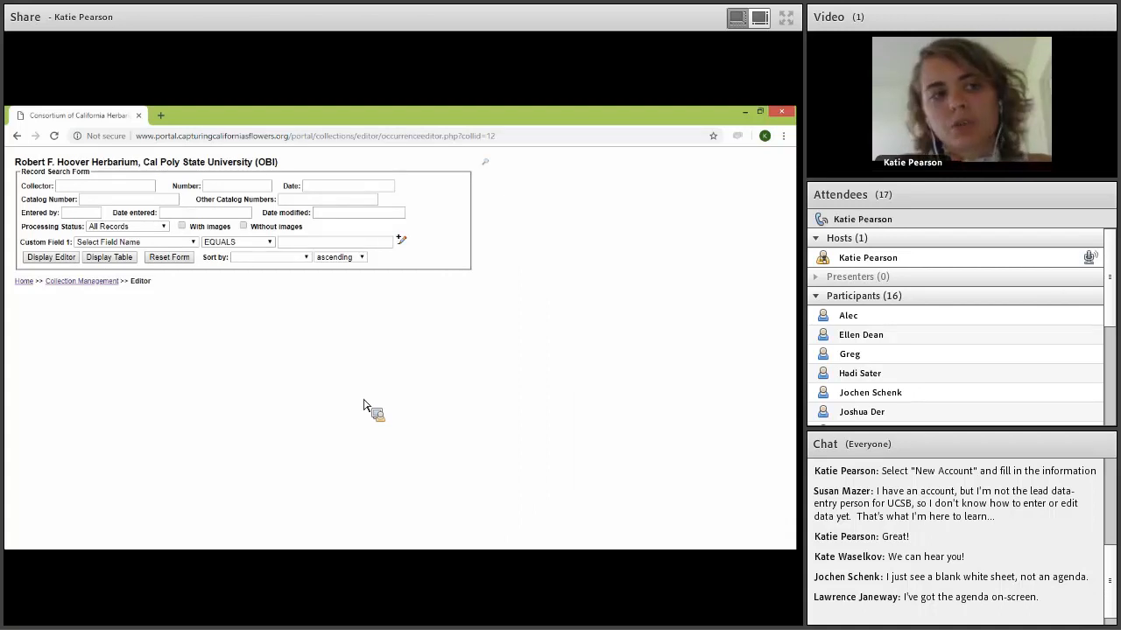
pyautogui.click(150, 188)
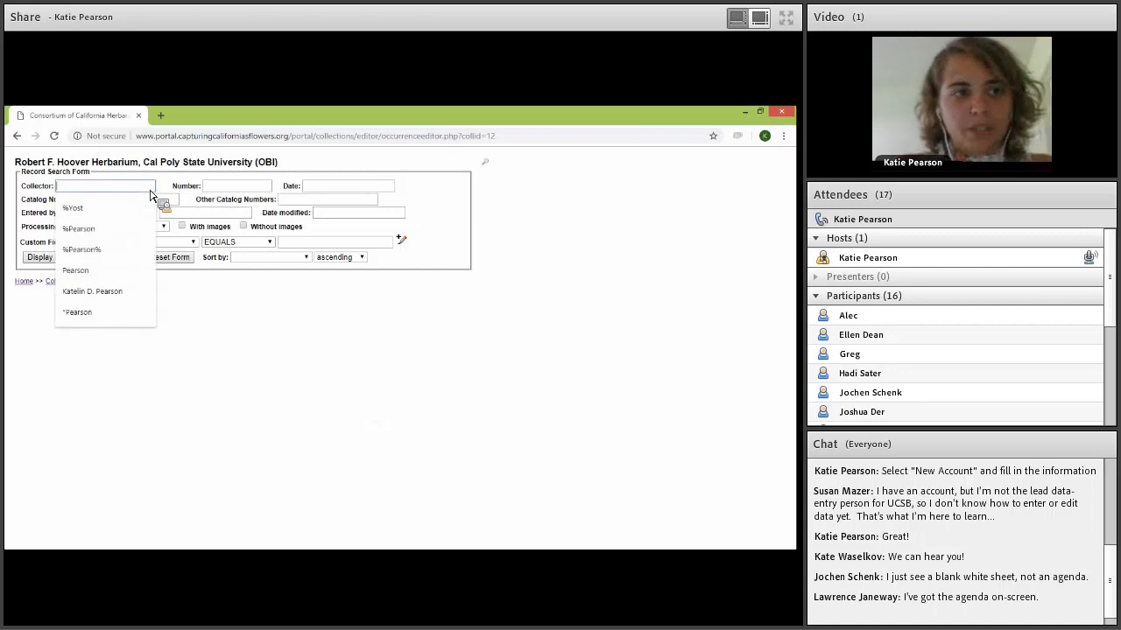
pyautogui.write('Yost')
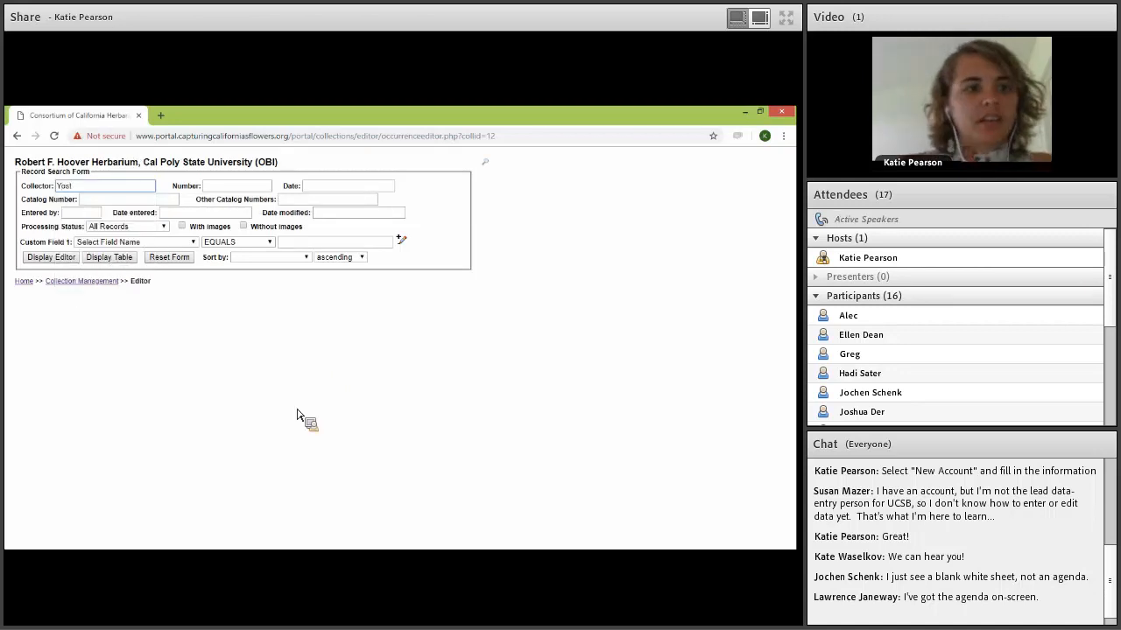
pyautogui.press('Return')
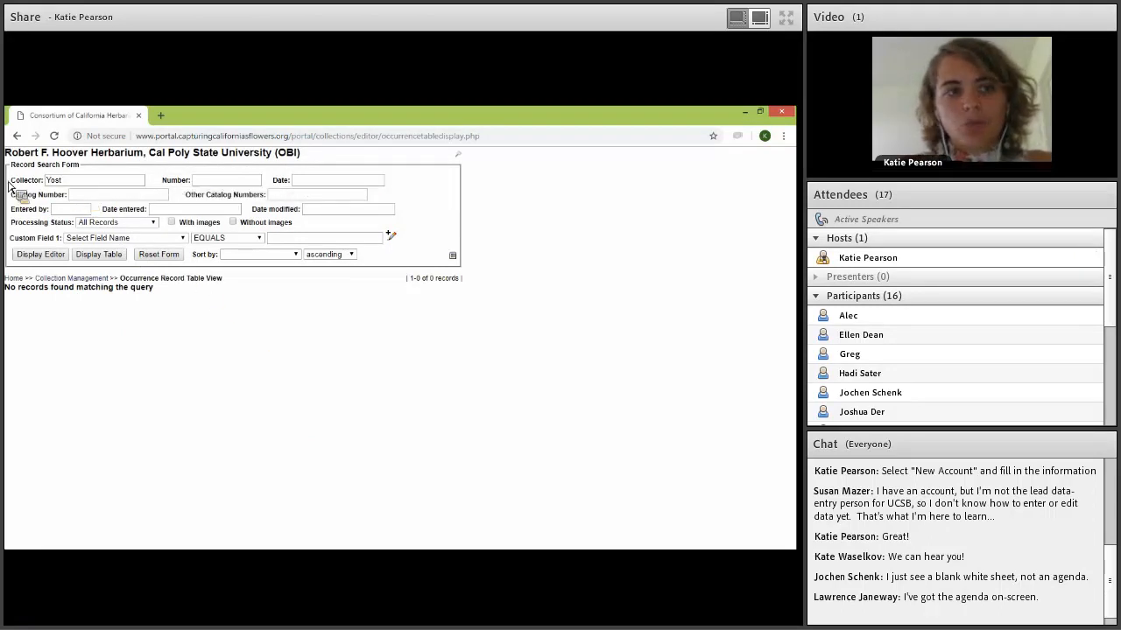
# - Search the collector field again with the % wildcard before the last name and display the results as a table
pyautogui.moveTo(64, 180); pyautogui.dragTo(9, 186)
pyautogui.press('BackSpace')
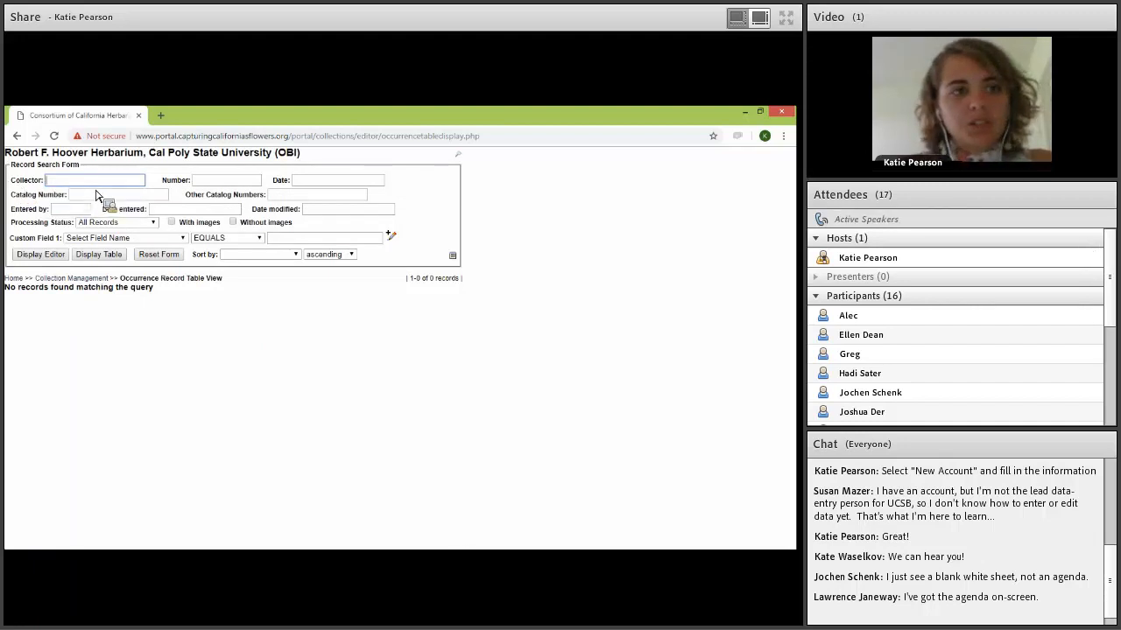
pyautogui.write('%Yost')
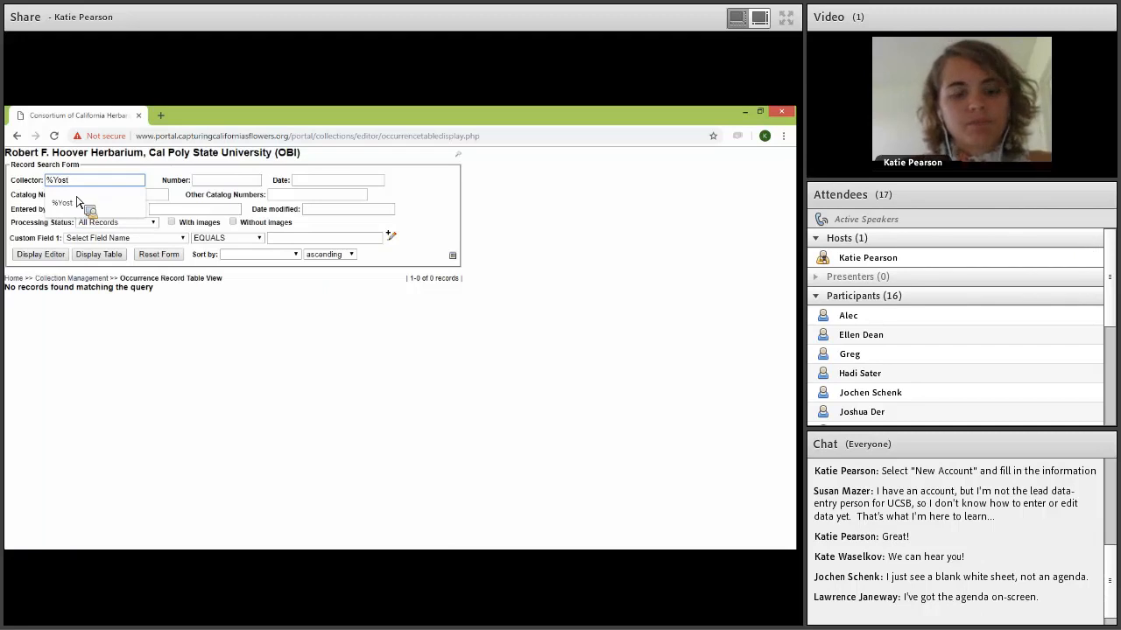
pyautogui.click(77, 202)
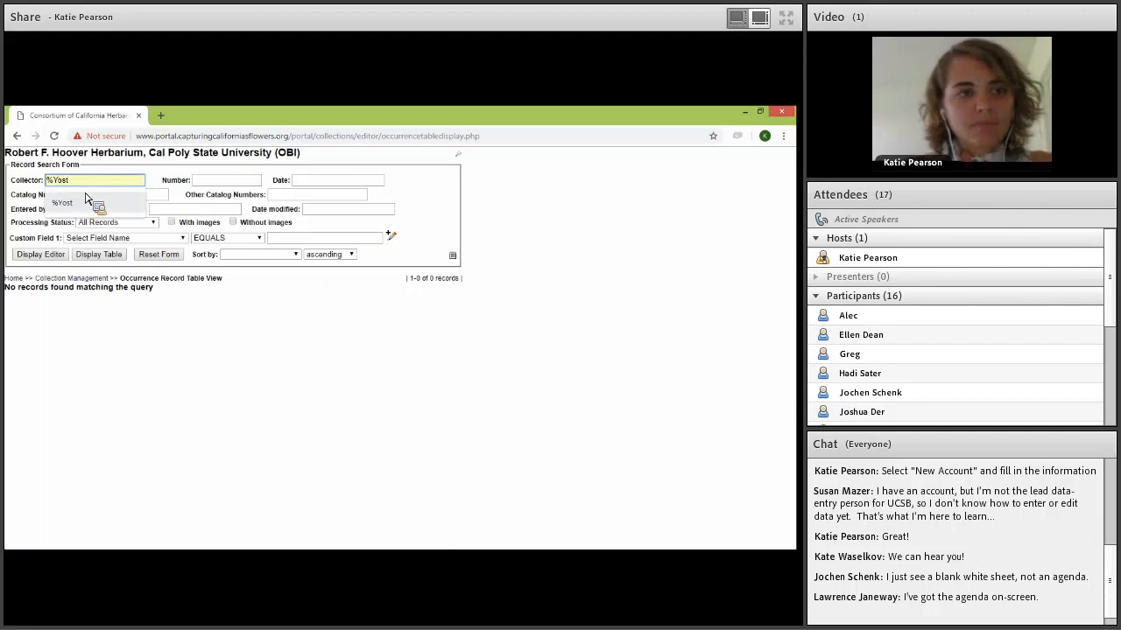
pyautogui.click(85, 184)
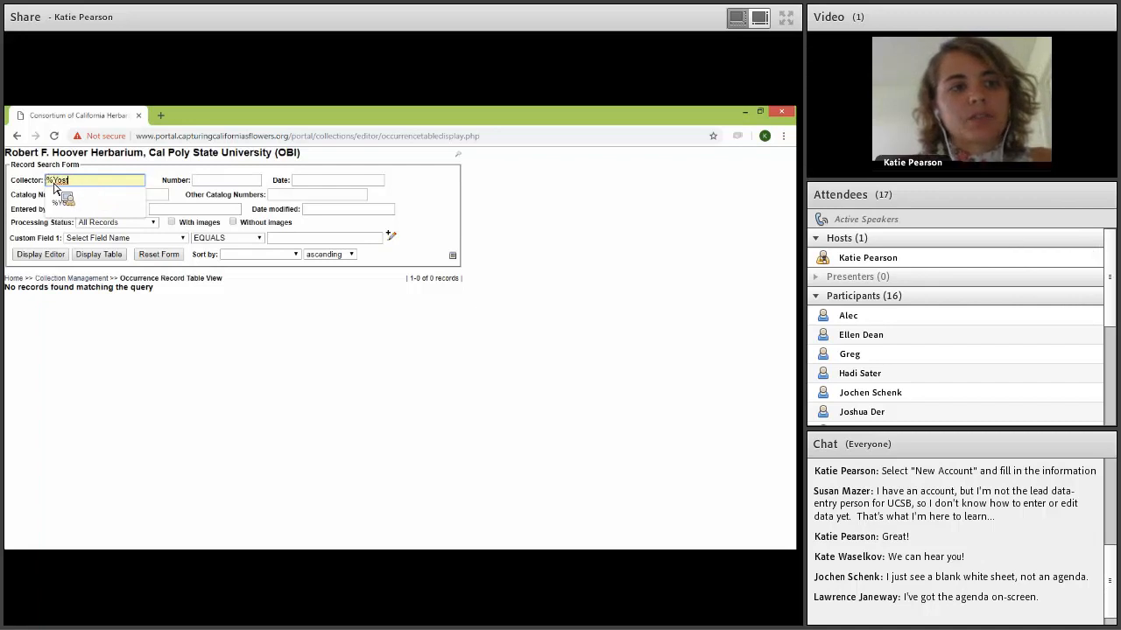
pyautogui.moveTo(54, 184); pyautogui.dragTo(55, 184)
pyautogui.click(113, 335)
pyautogui.click(100, 253)
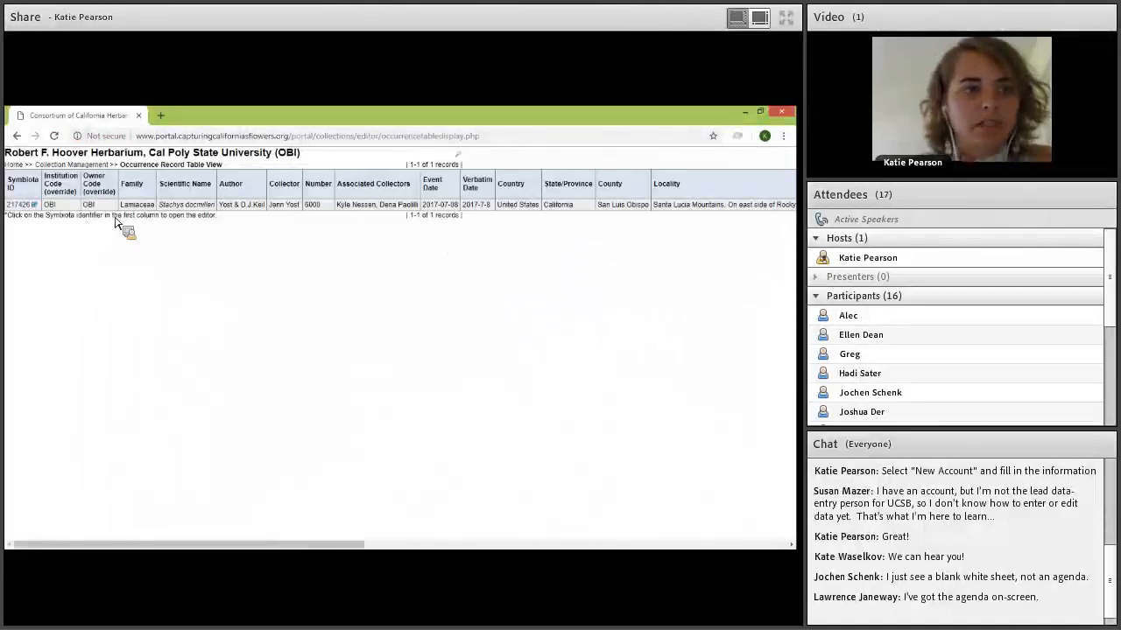
# - Open the matching record in the occurrence editor and examine its collector, identification, locality, miscellaneous and curation fields
pyautogui.click(25, 208)
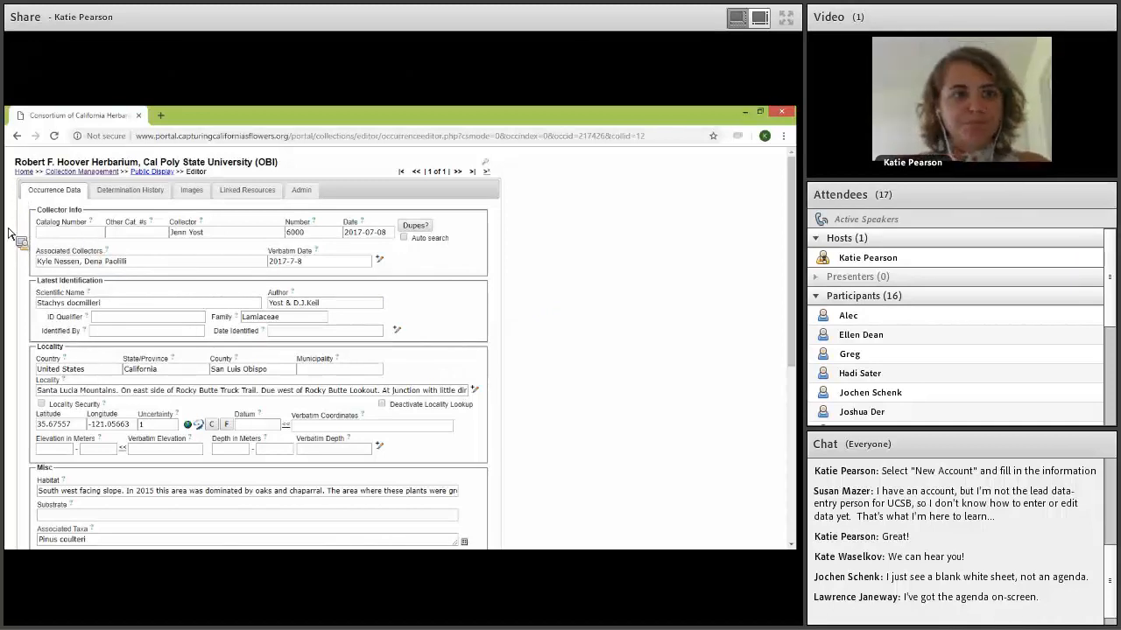
pyautogui.scroll(-3, 11, 232)
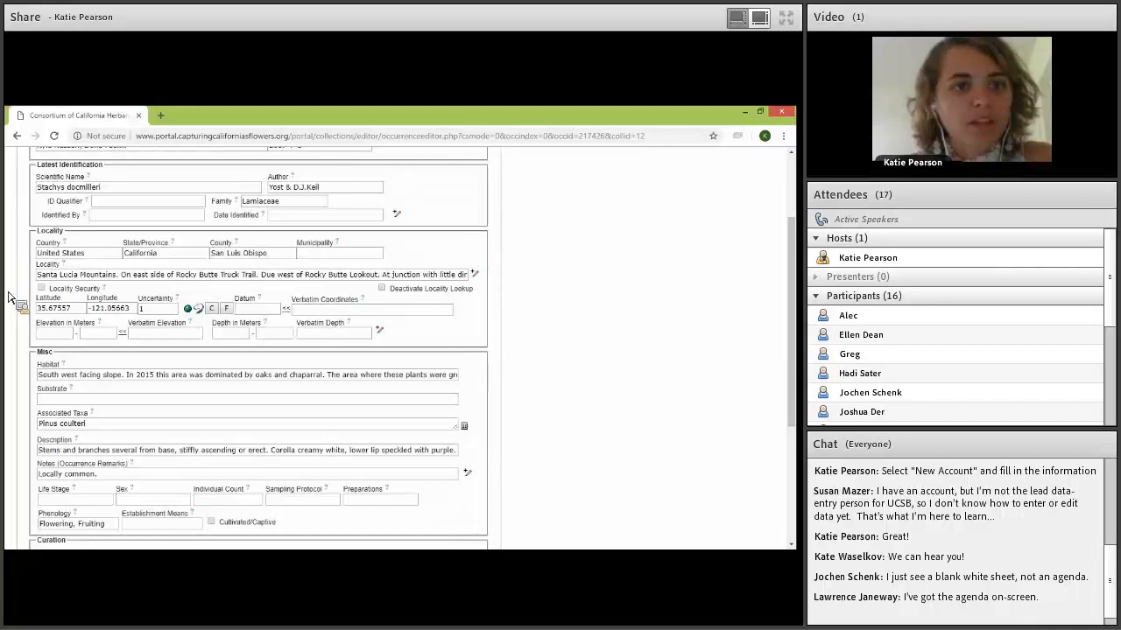
pyautogui.scroll(-6, 11, 298)
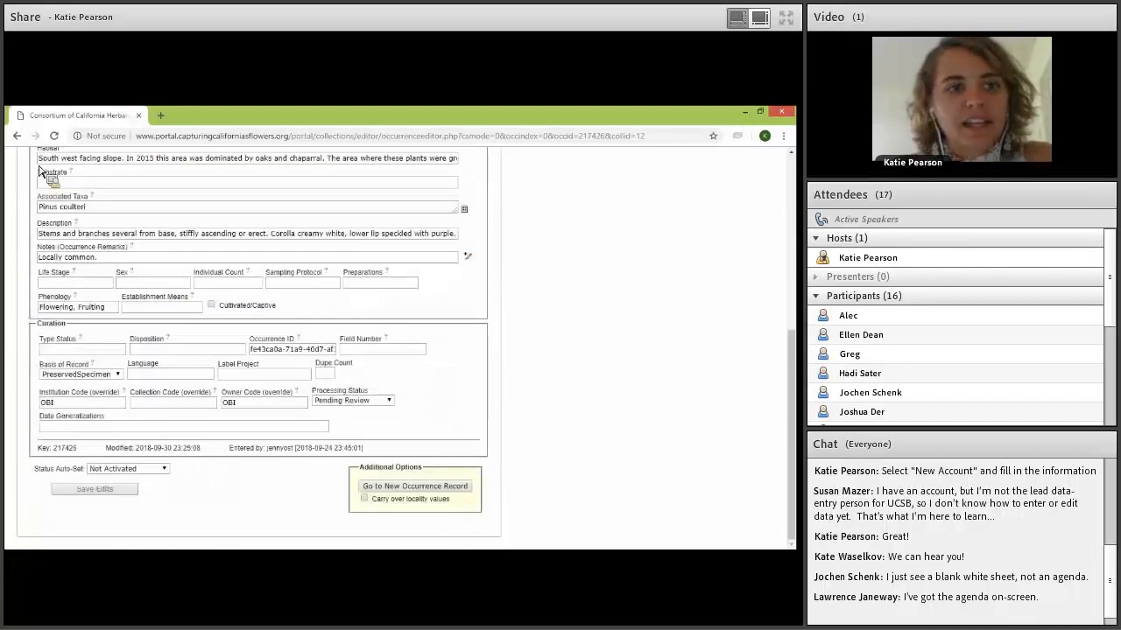
pyautogui.scroll(9, 39, 170)
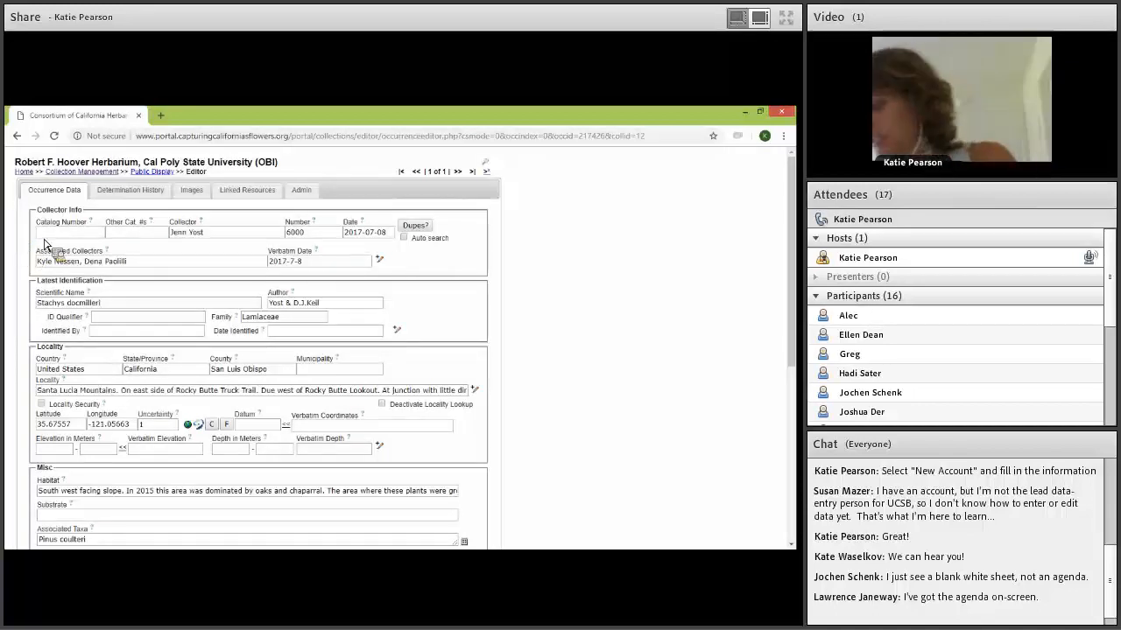
# - Open the Catalog Number field's help and read the Symbiota occurrence data field definitions
pyautogui.click(92, 222)
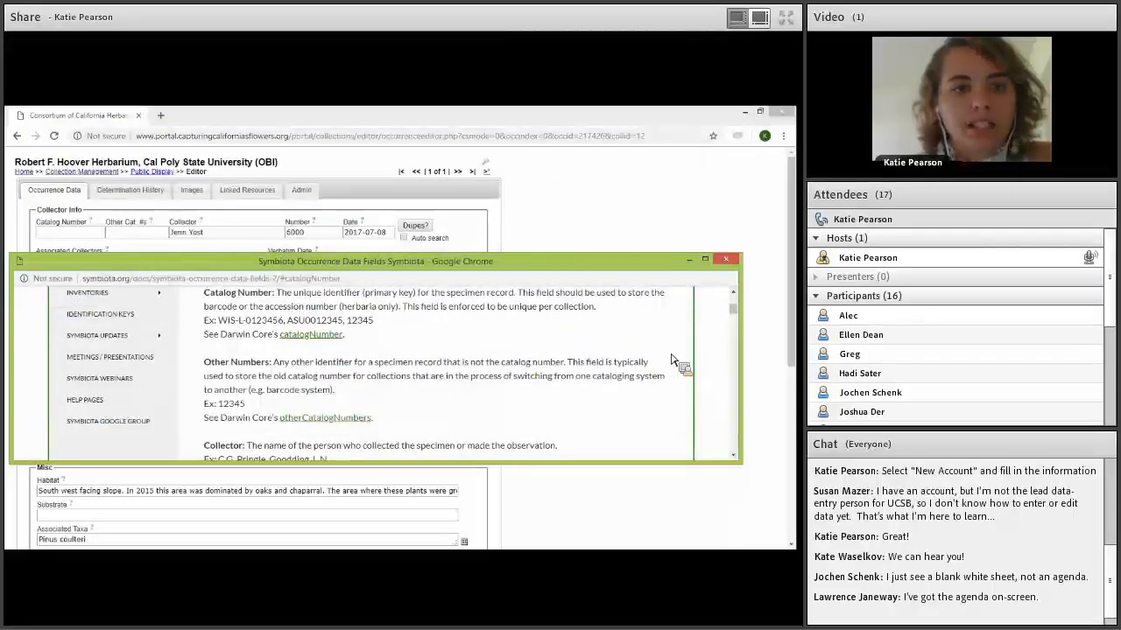
pyautogui.scroll(4, 386, 379)
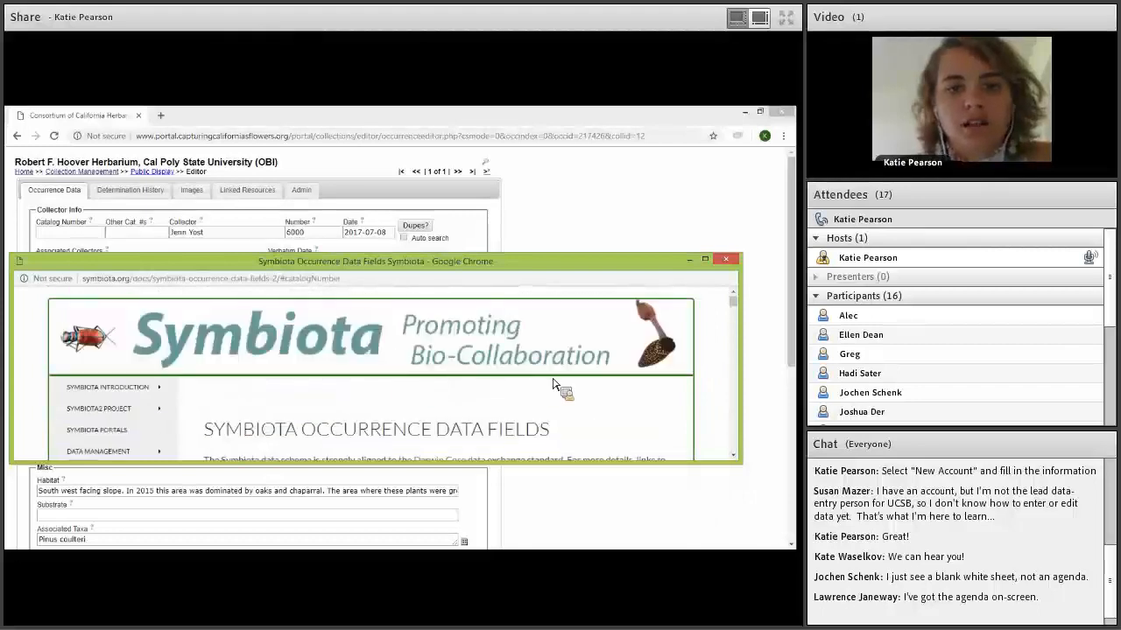
pyautogui.scroll(-1, 672, 389)
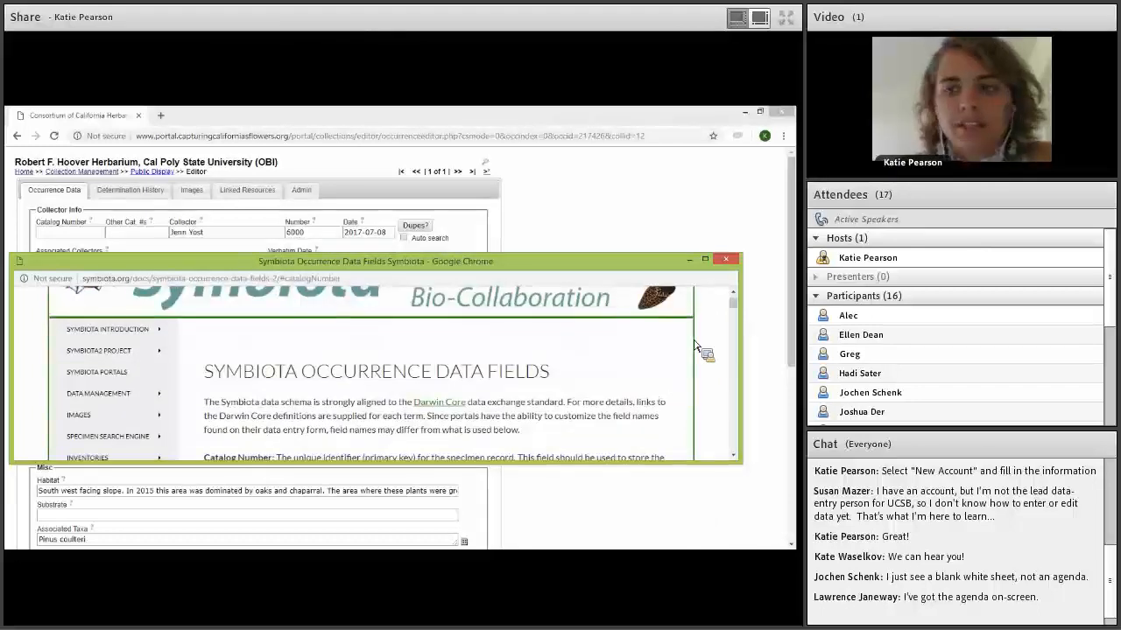
pyautogui.scroll(-6, 704, 351)
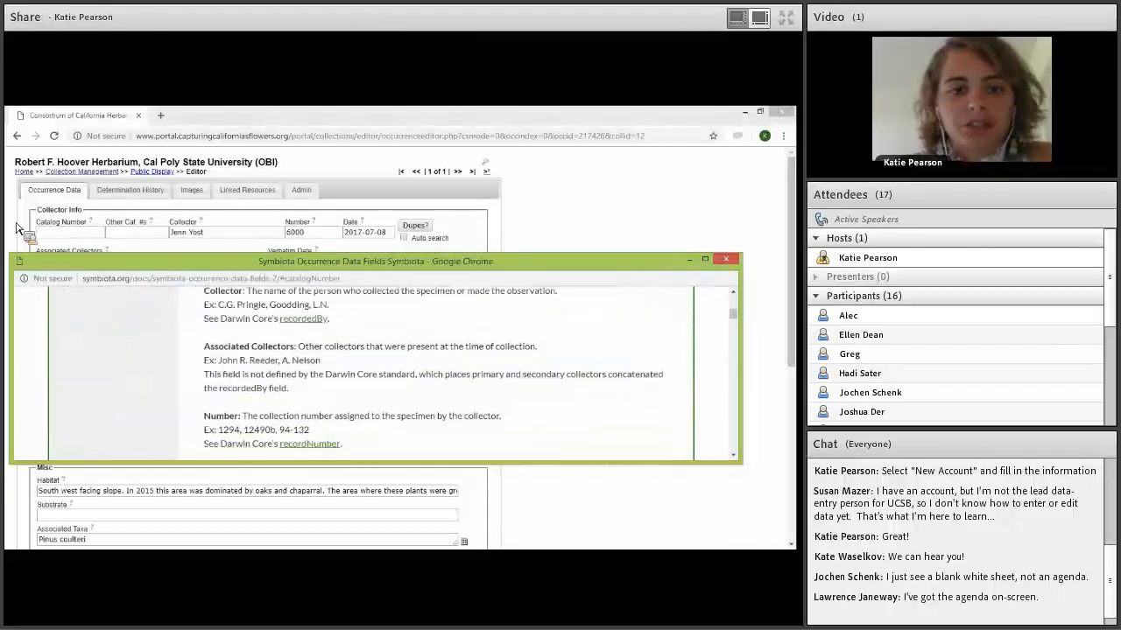
# - Return to the occurrence editor and set the record's catalog number to OBI100875
pyautogui.click(84, 243)
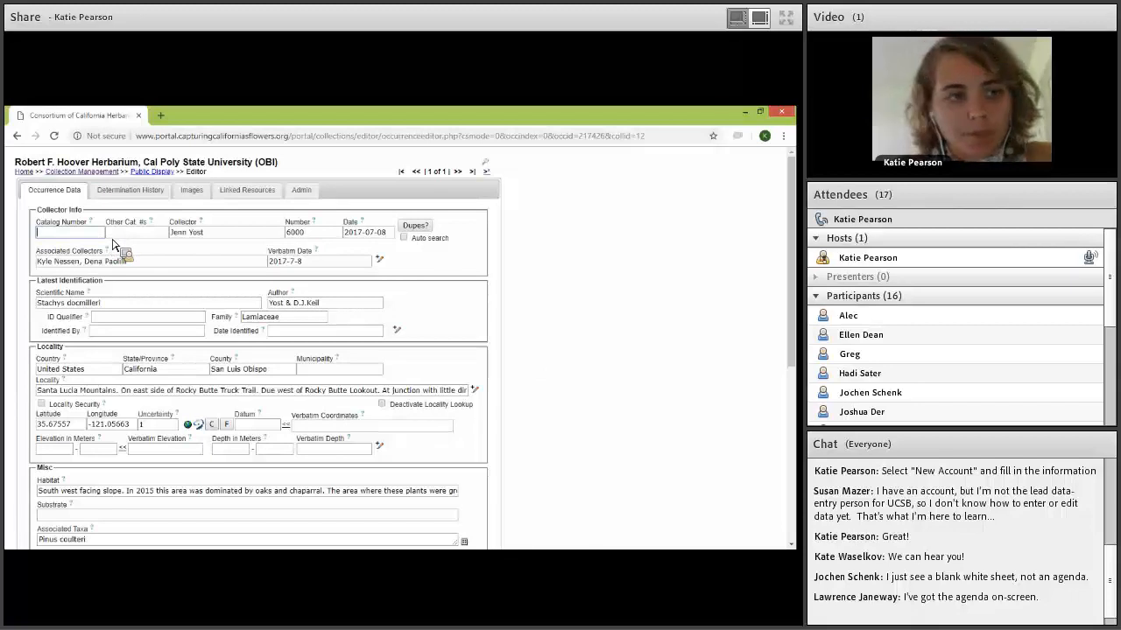
pyautogui.write('BI')
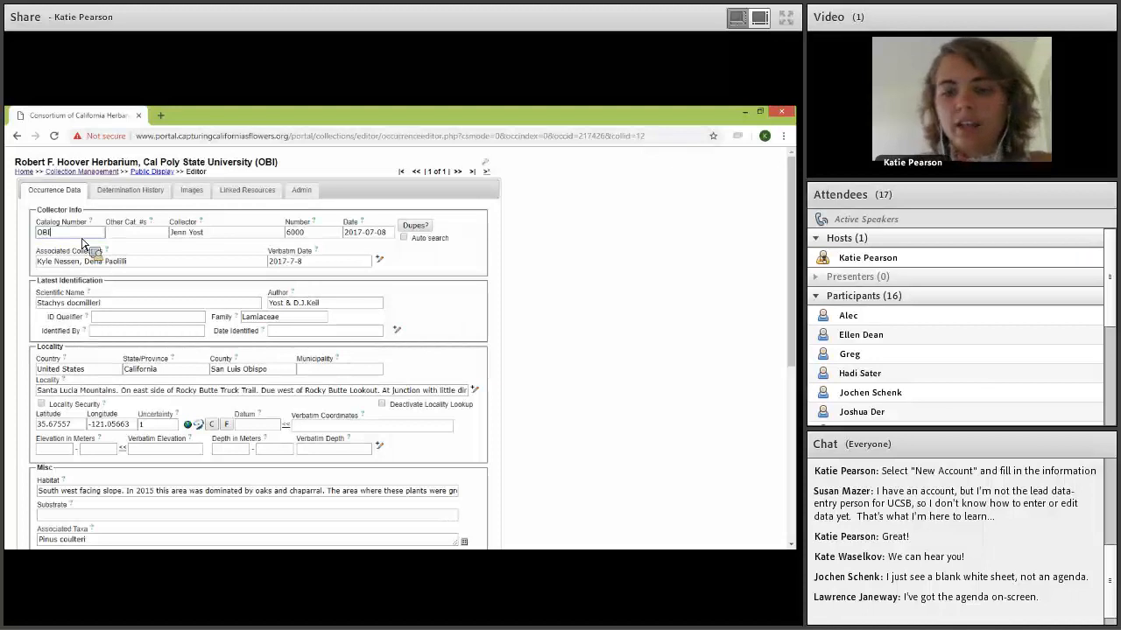
pyautogui.write('00875')
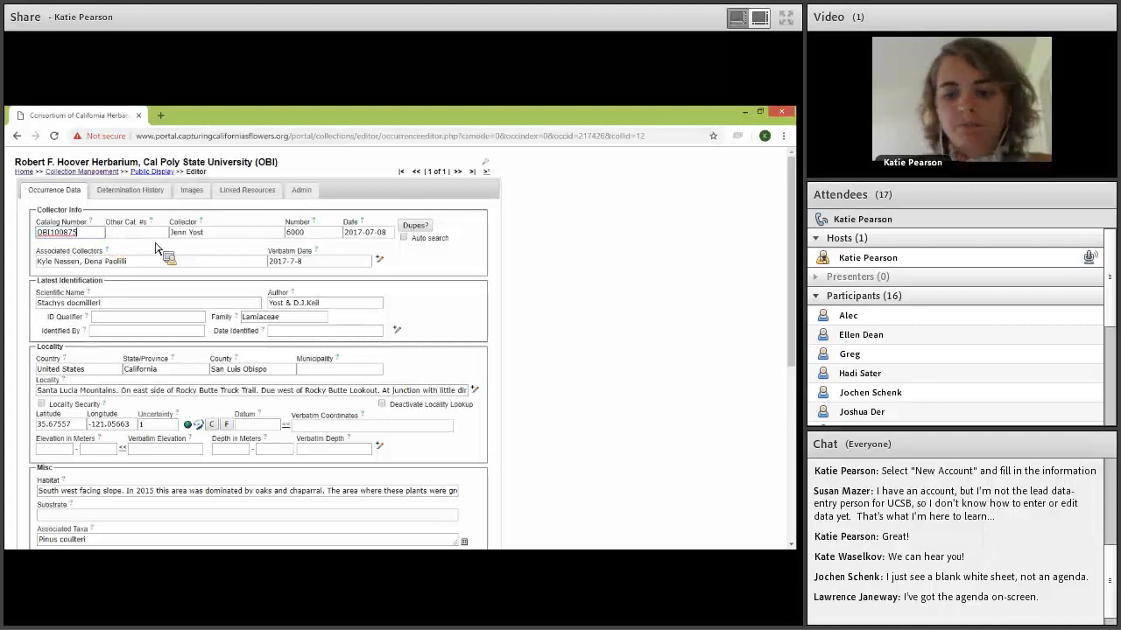
# - Clear the record's Catalog Number field
pyautogui.press('Tab')
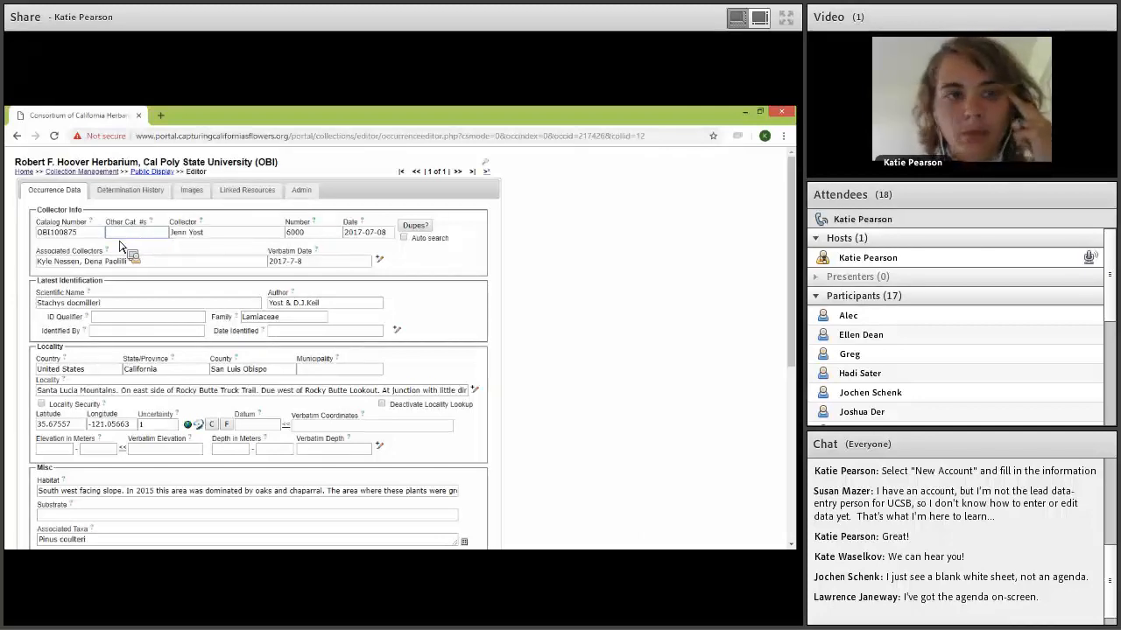
pyautogui.moveTo(37, 233); pyautogui.dragTo(126, 238)
pyautogui.rightClick(124, 234)
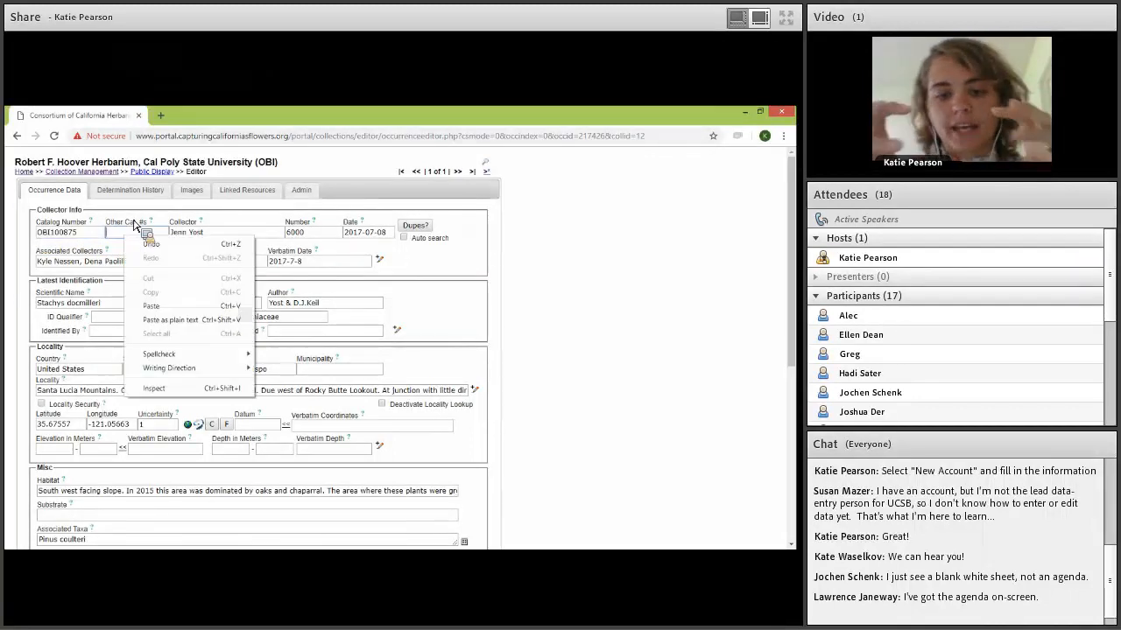
pyautogui.click(148, 229)
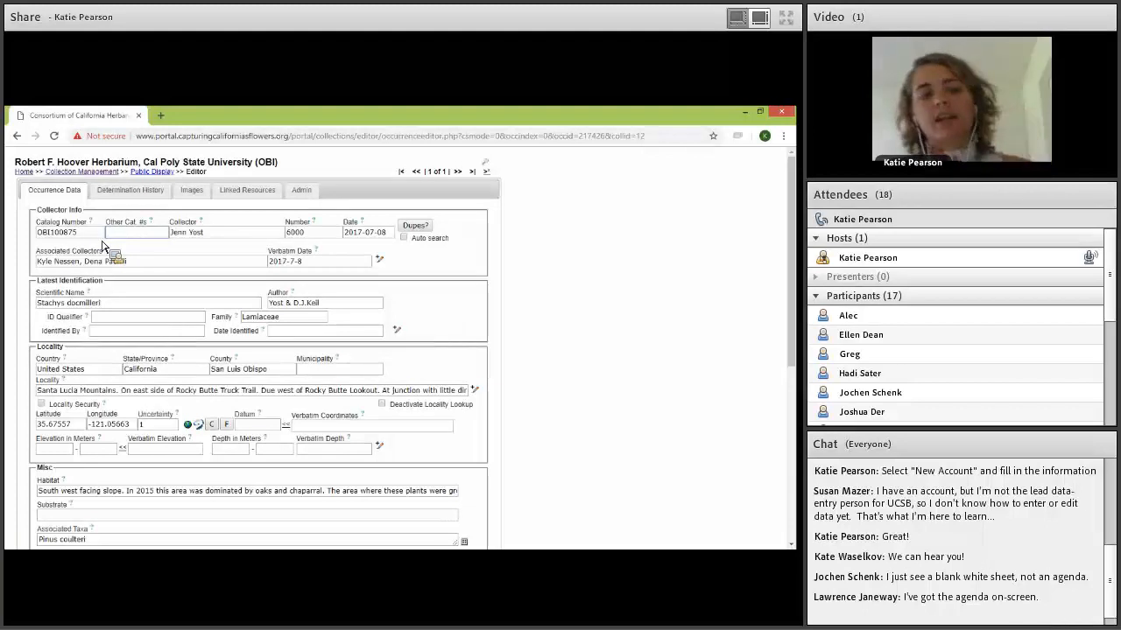
pyautogui.doubleClick(88, 235)
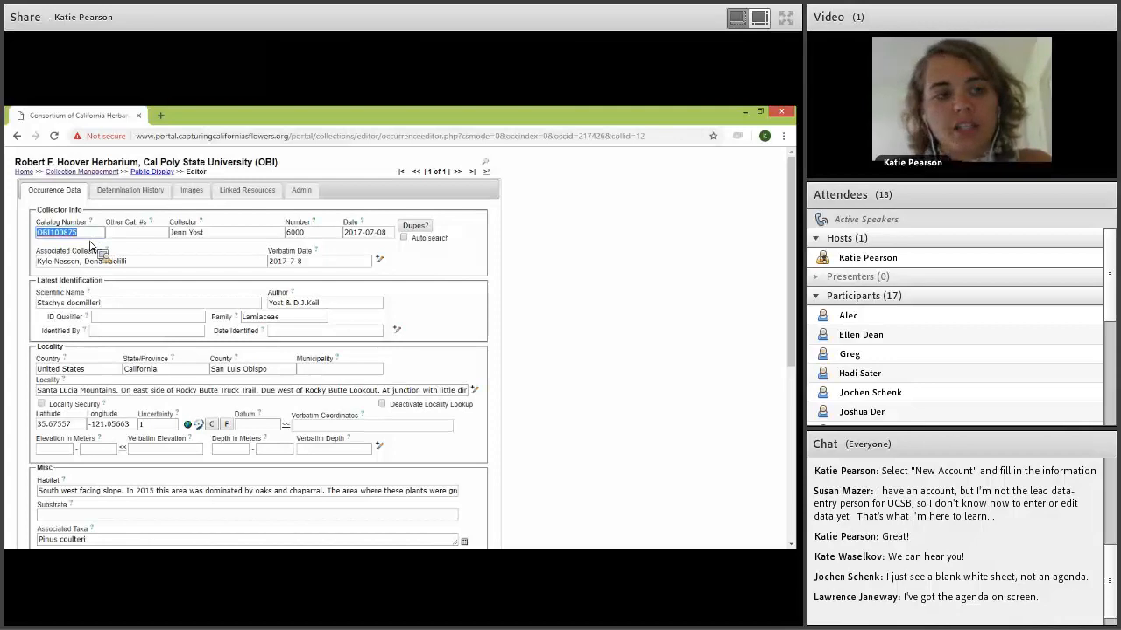
pyautogui.press('BackSpace')
# - Examine the Collector field and read the Symbiota help definitions for associated collectors, number and date
pyautogui.click(220, 232)
pyautogui.click(239, 235)
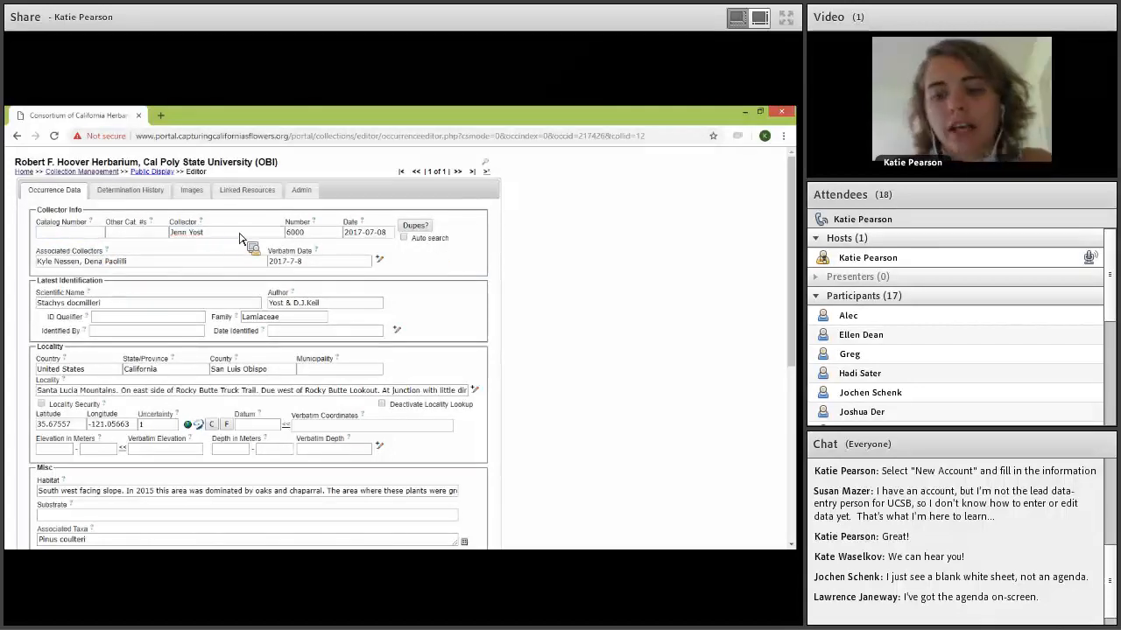
pyautogui.click(220, 237)
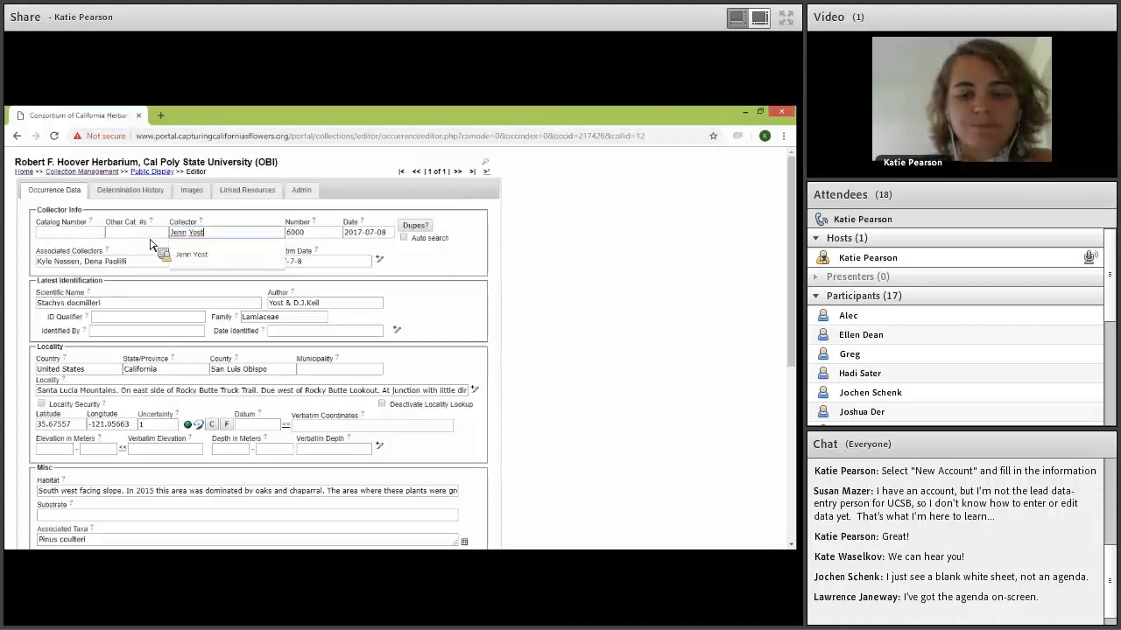
pyautogui.hotkey('shift', 'Tab')
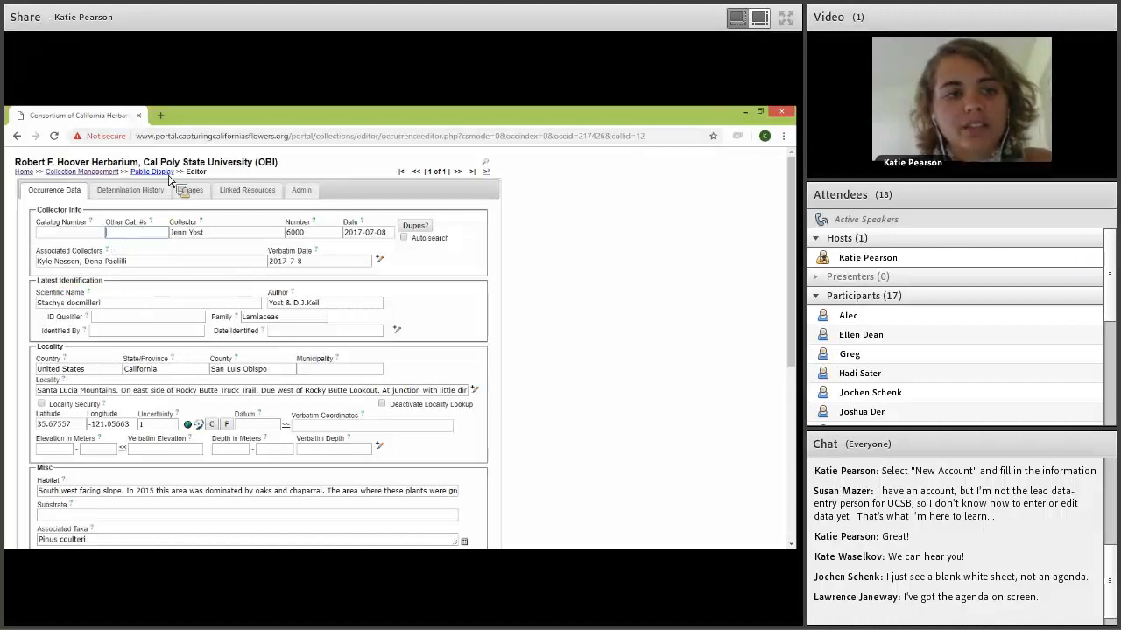
pyautogui.click(252, 182)
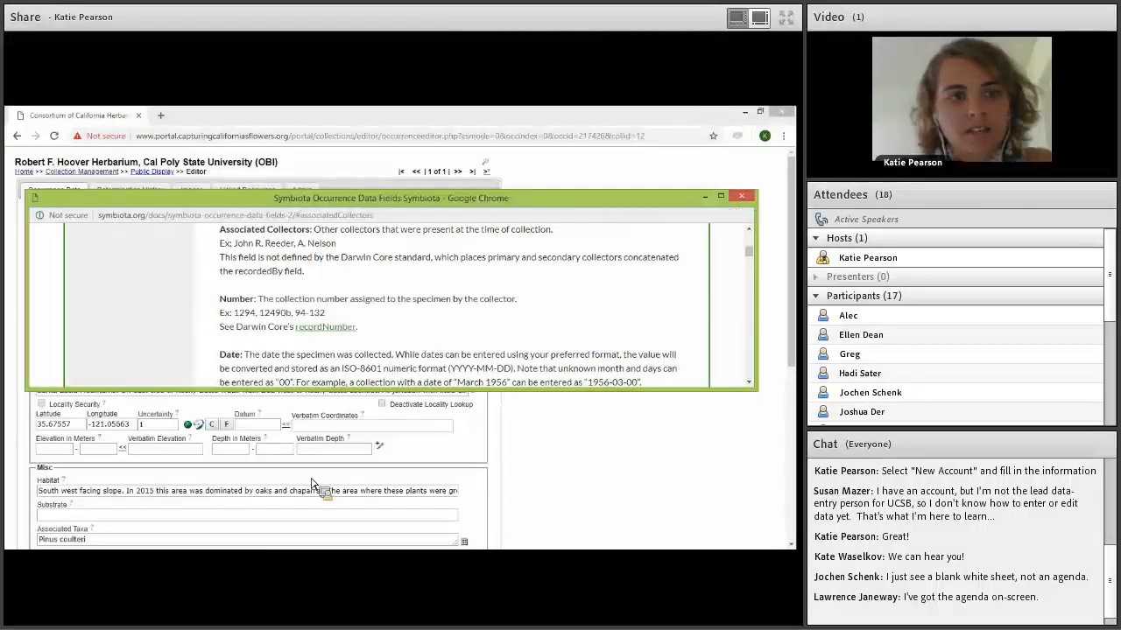
pyautogui.hotkey('ctrl', 'w')
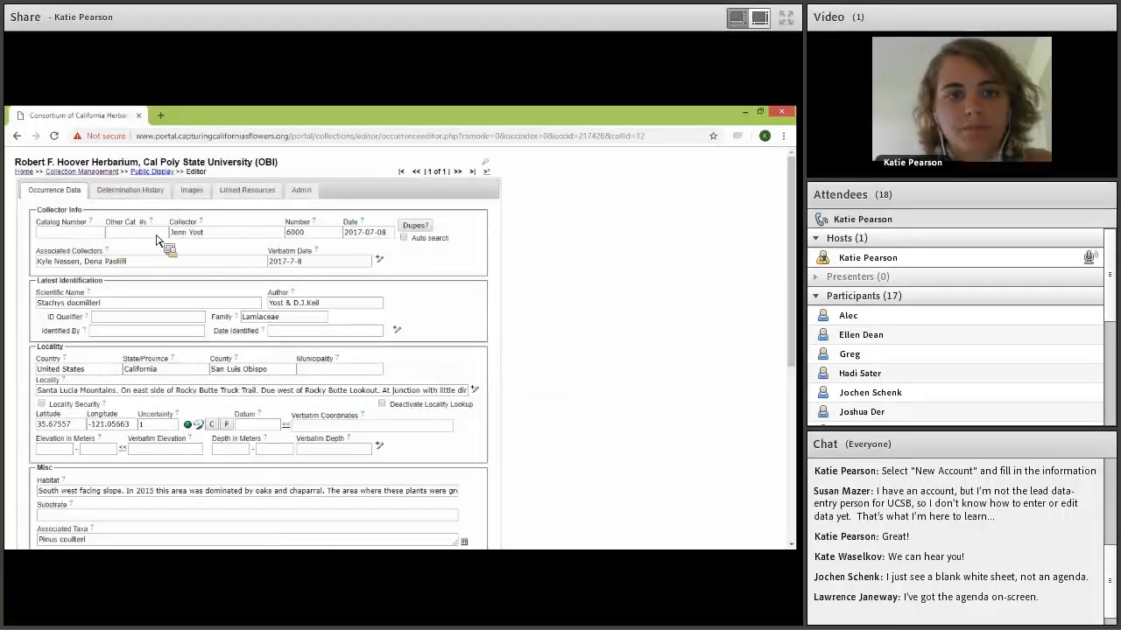
# - Run a duplicate search for the record and set the browser to always allow pop-ups and redirects from the portal site
pyautogui.click(233, 234)
pyautogui.click(312, 235)
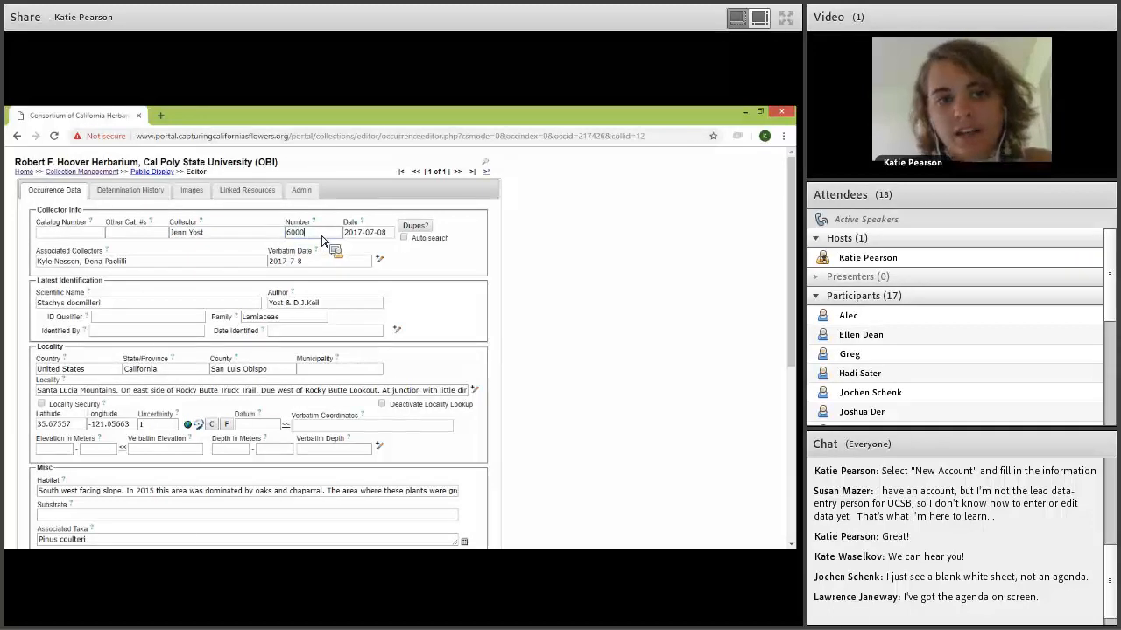
pyautogui.click(376, 234)
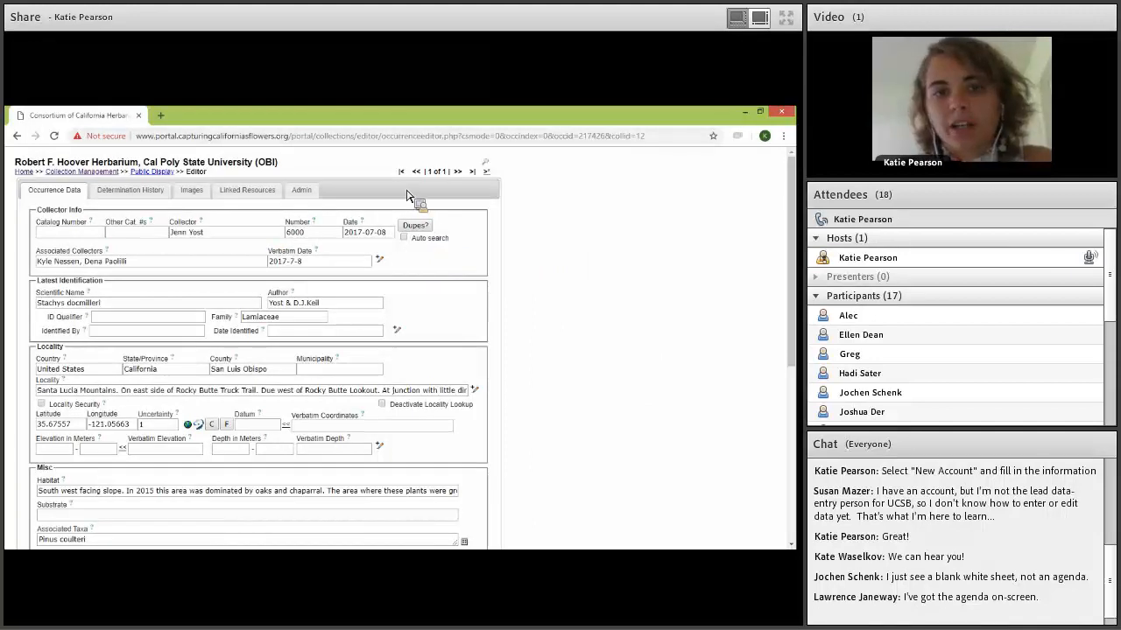
pyautogui.click(418, 225)
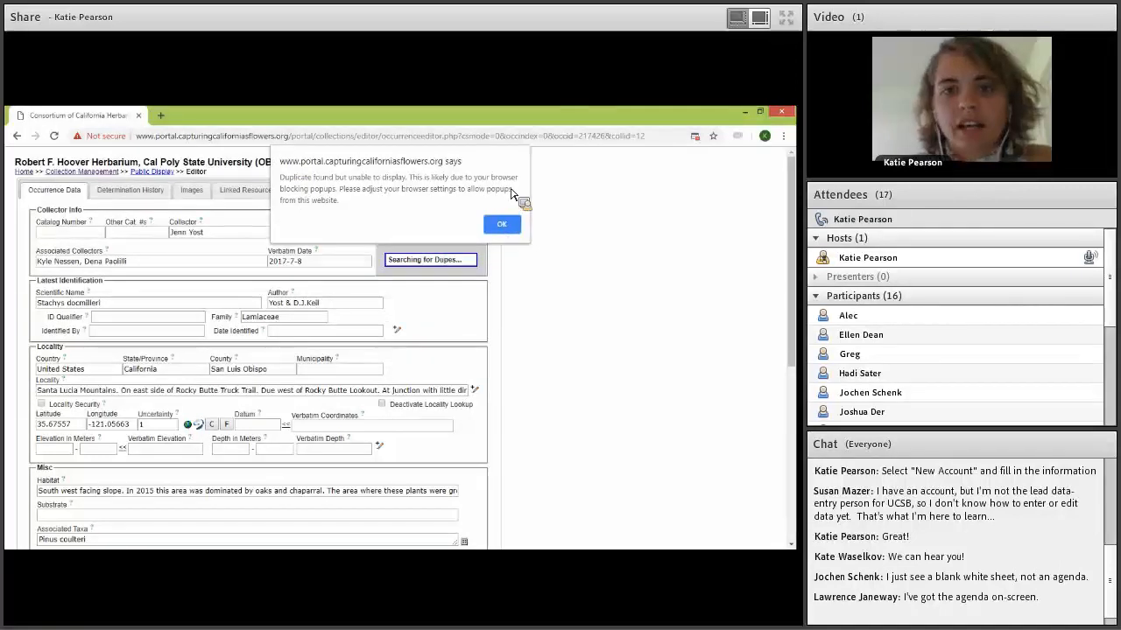
pyautogui.click(698, 138)
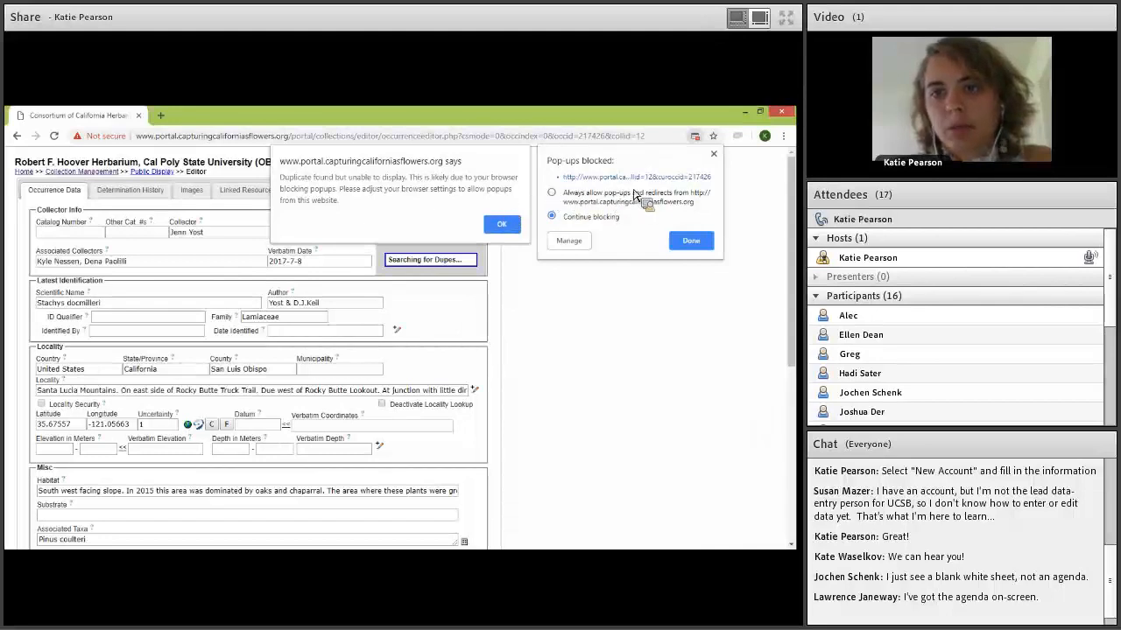
pyautogui.click(694, 245)
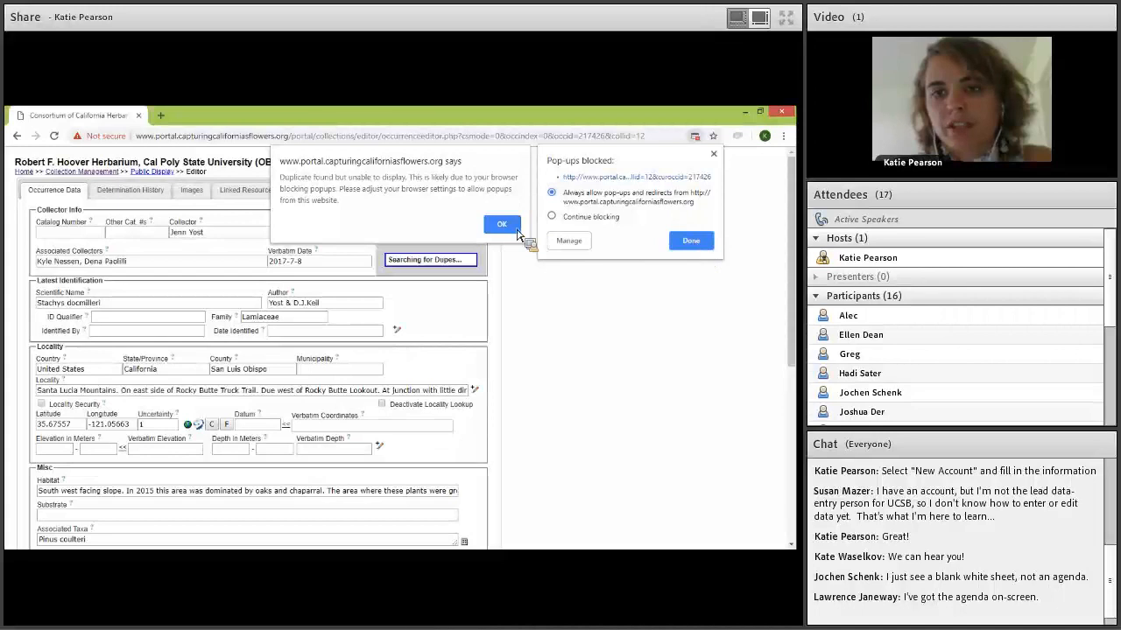
pyautogui.press('Return')
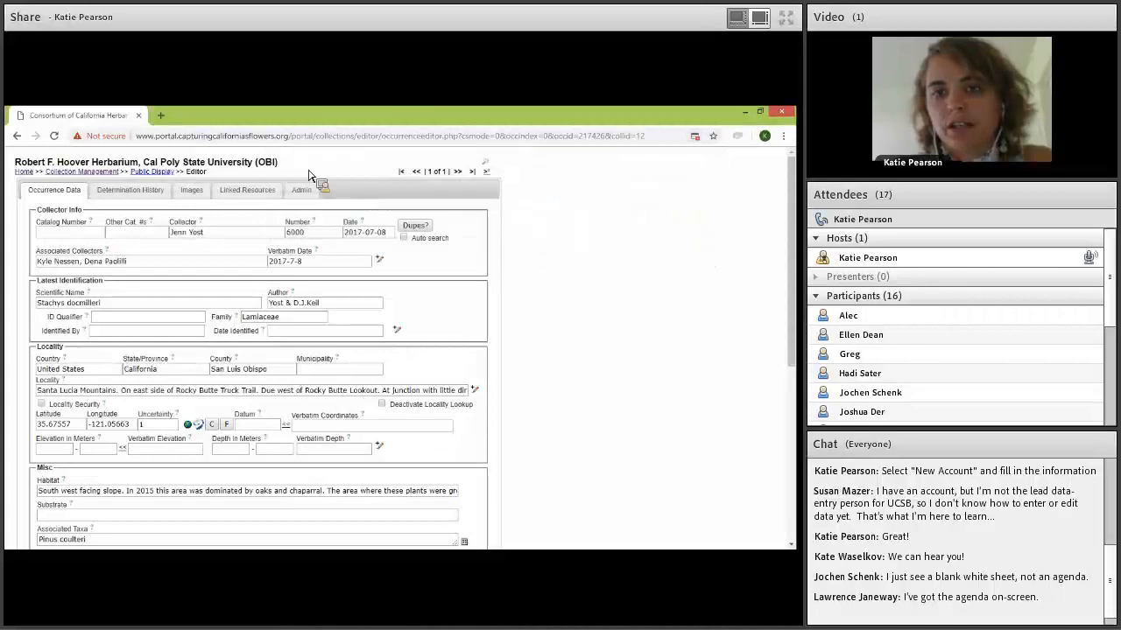
# - Reposition and widen the duplicate search window and examine the possible matching duplicate events
pyautogui.moveTo(249, 126); pyautogui.dragTo(487, 127)
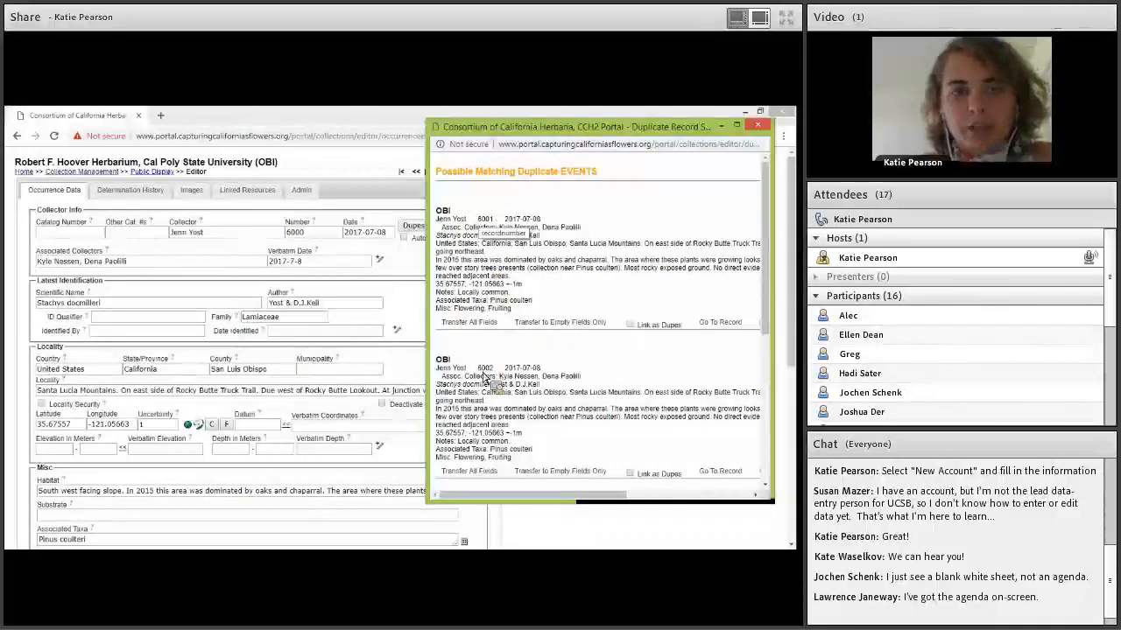
pyautogui.scroll(-2, 483, 375)
pyautogui.scroll(-2, 492, 357)
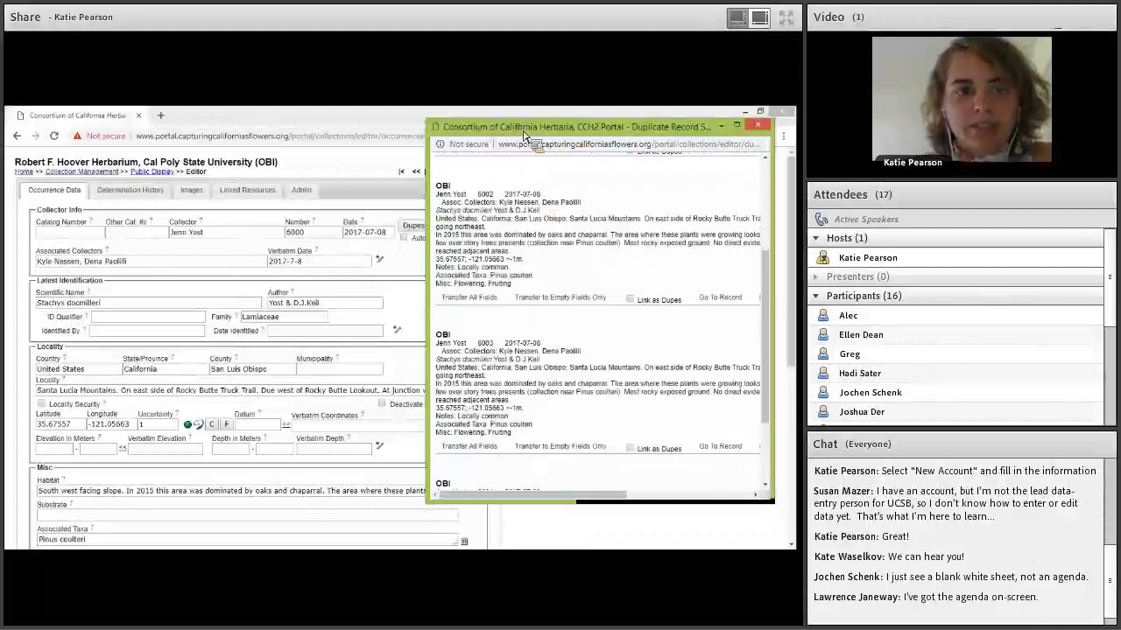
pyautogui.moveTo(569, 127); pyautogui.dragTo(434, 142)
pyautogui.moveTo(640, 295); pyautogui.dragTo(748, 225)
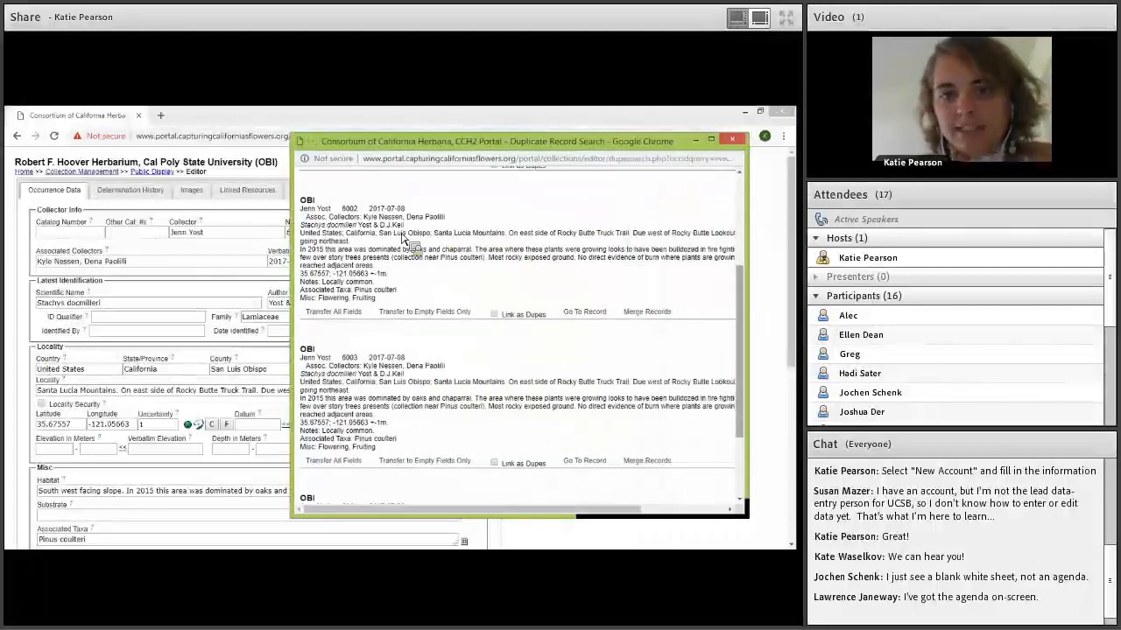
pyautogui.scroll(4, 666, 335)
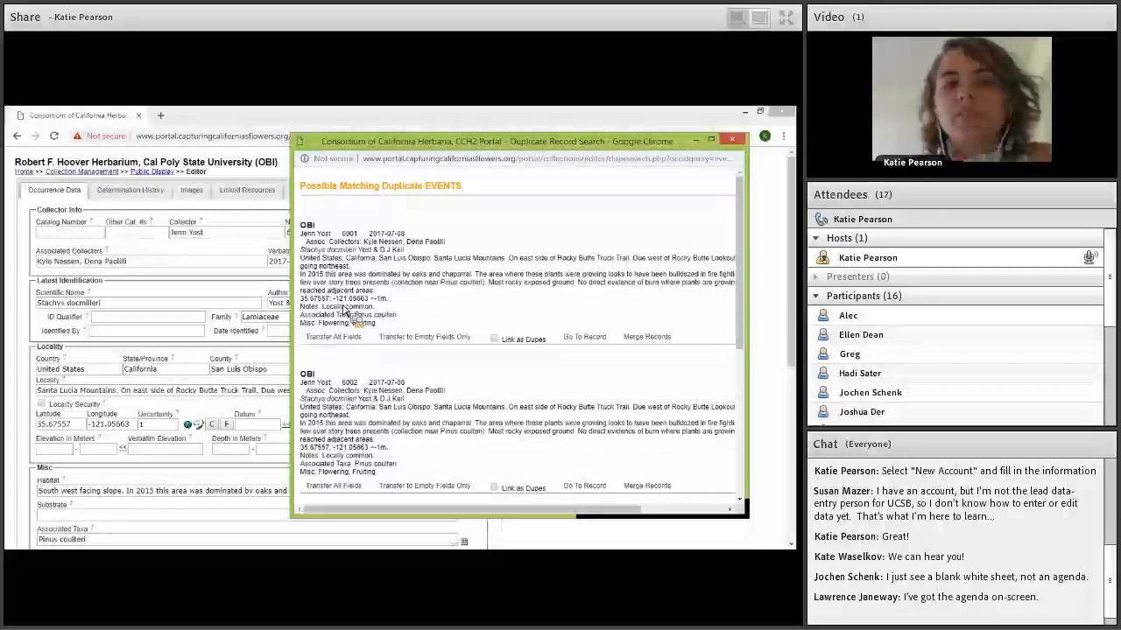
# - Review the field transfer and Link as Dupes options for the matching records, and close the duplicate search window
pyautogui.click(355, 341)
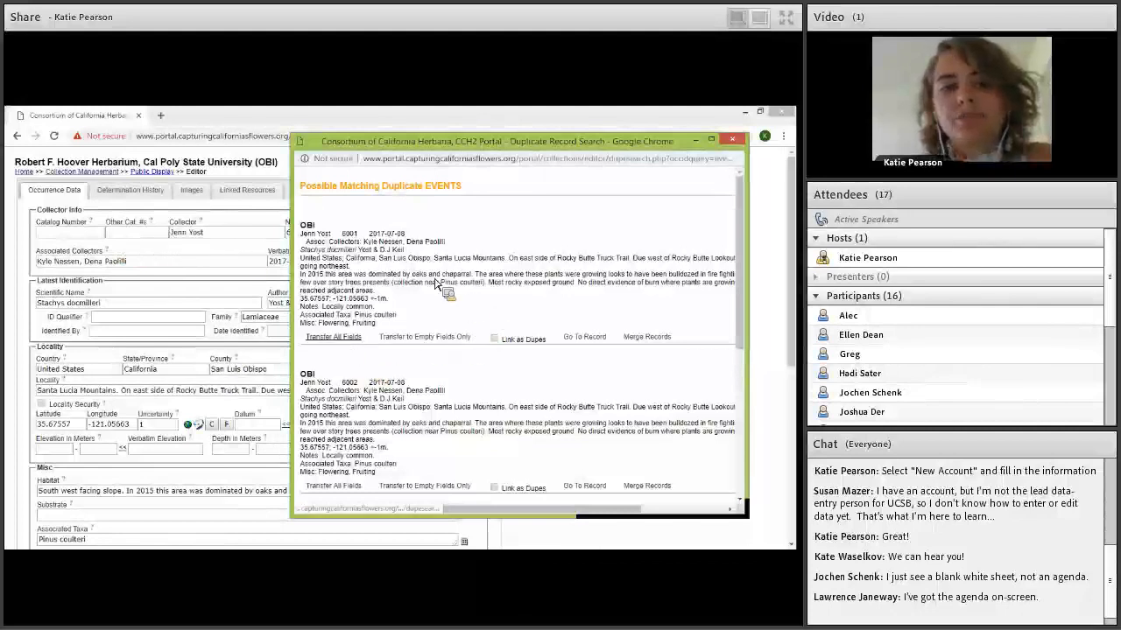
pyautogui.scroll(-1, 497, 289)
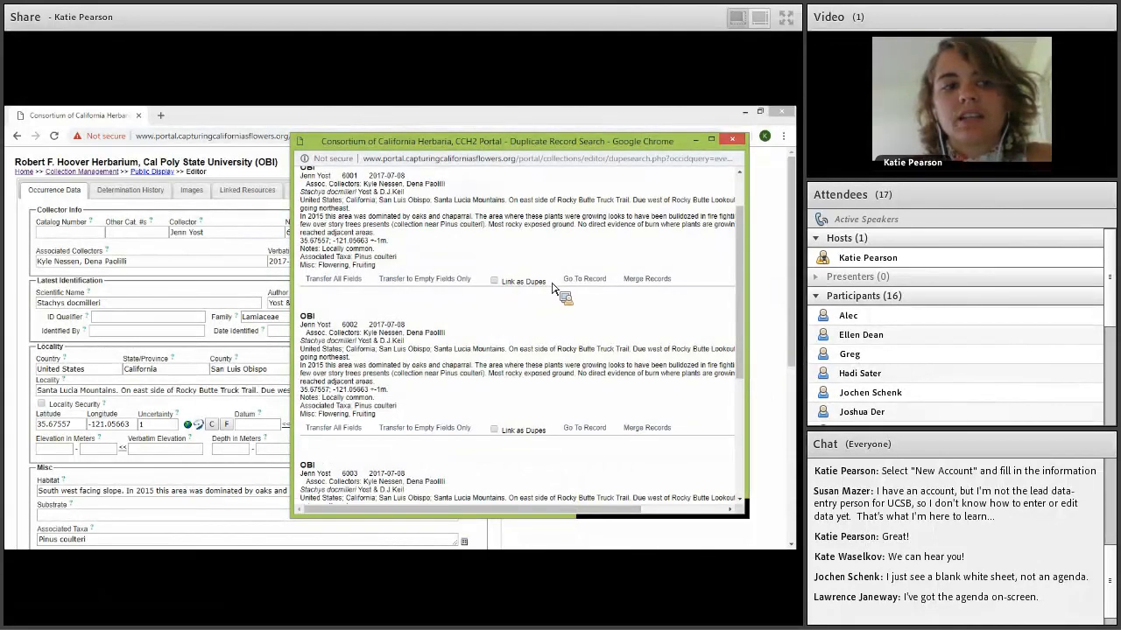
pyautogui.moveTo(516, 282); pyautogui.dragTo(546, 282)
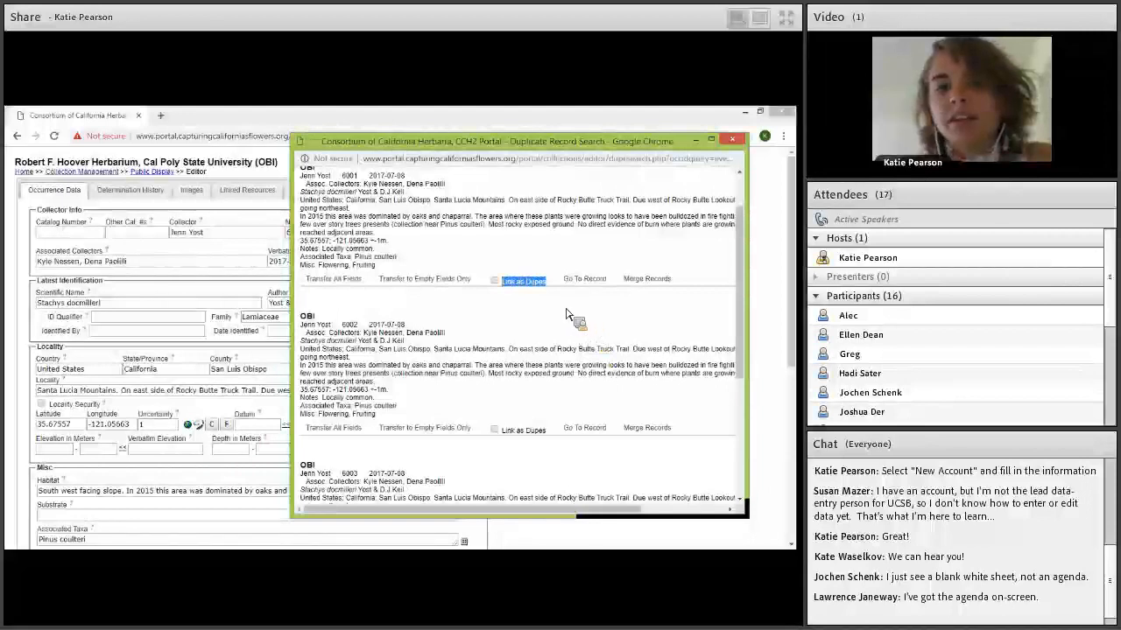
pyautogui.click(589, 321)
pyautogui.scroll(1, 706, 269)
pyautogui.click(734, 141)
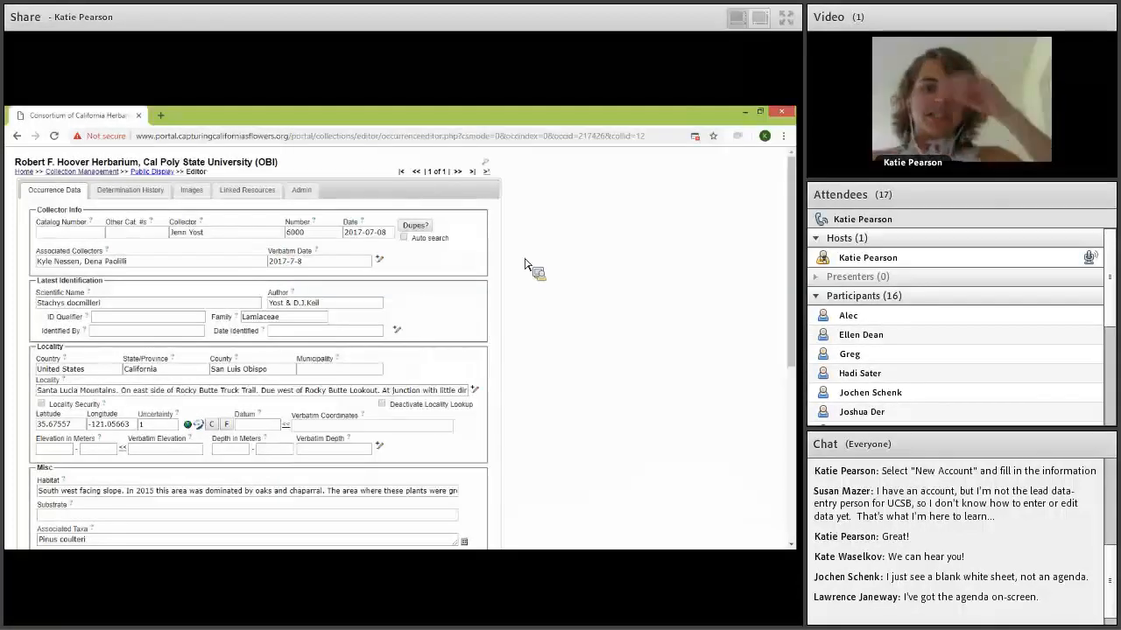
# - Examine the record's Associated Collectors, Verbatim Date and Scientific Name fields
pyautogui.click(325, 203)
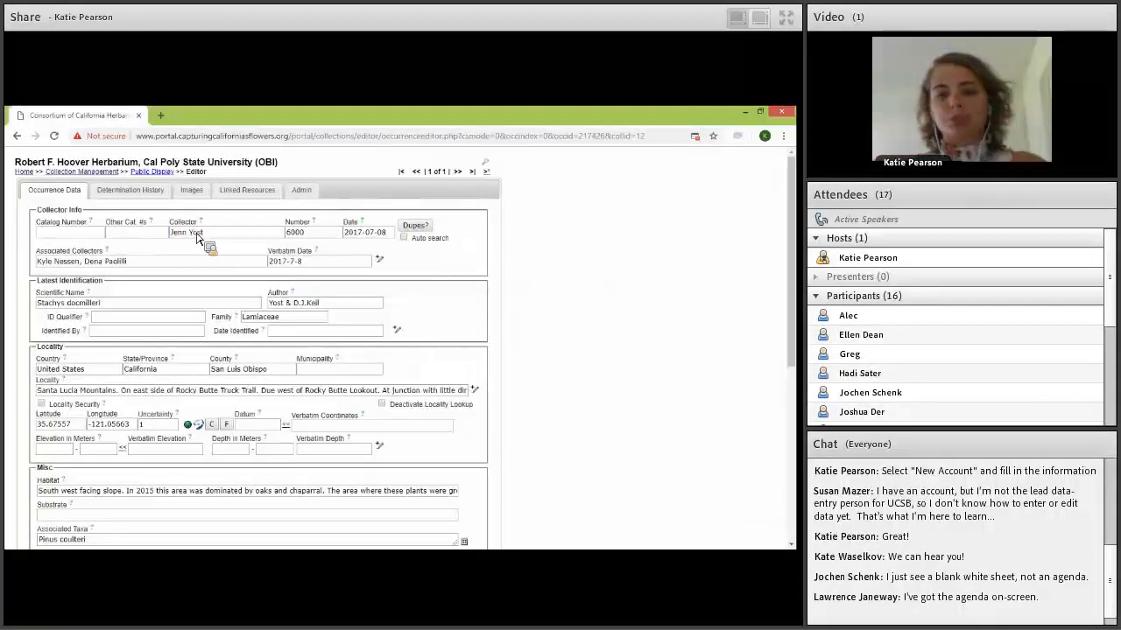
pyautogui.scroll(-1, 171, 216)
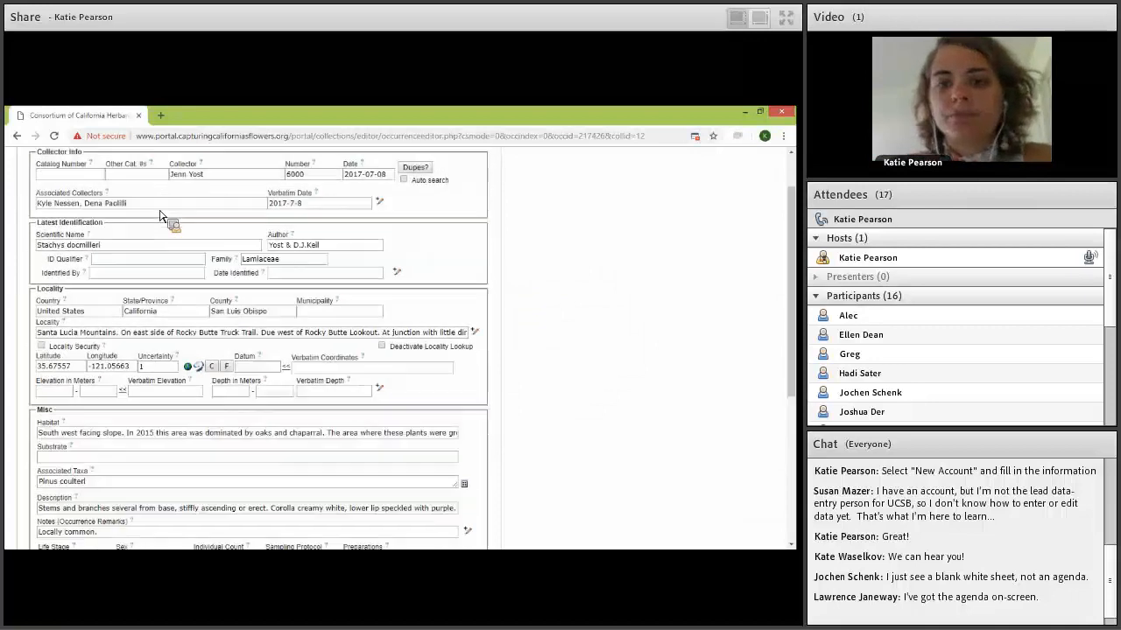
pyautogui.click(143, 207)
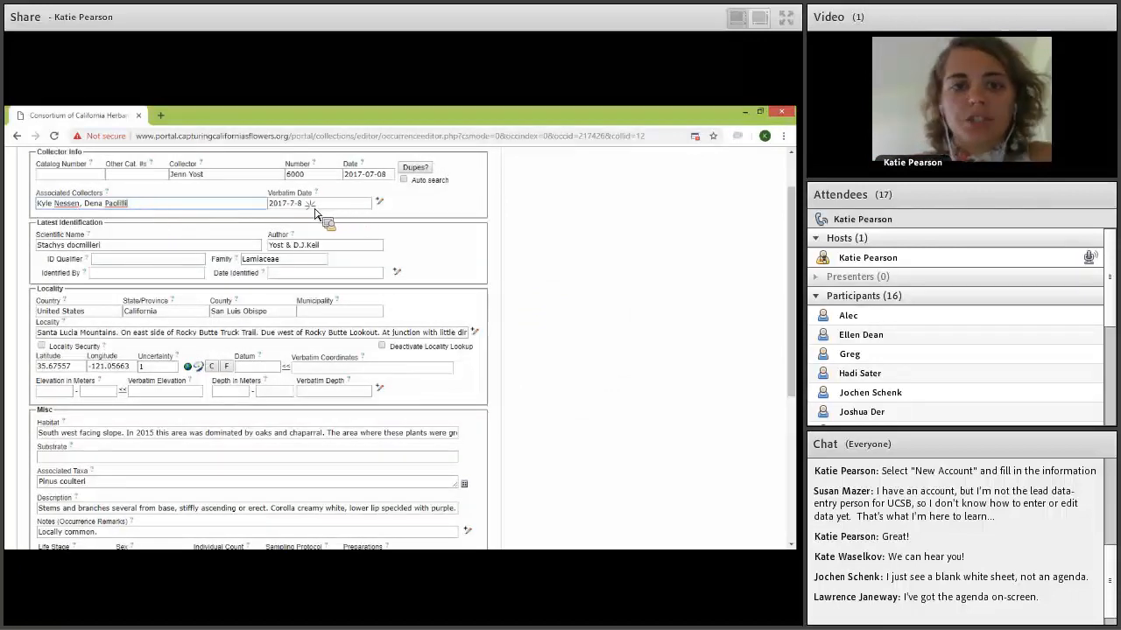
pyautogui.click(272, 203)
pyautogui.tripleClick(274, 202)
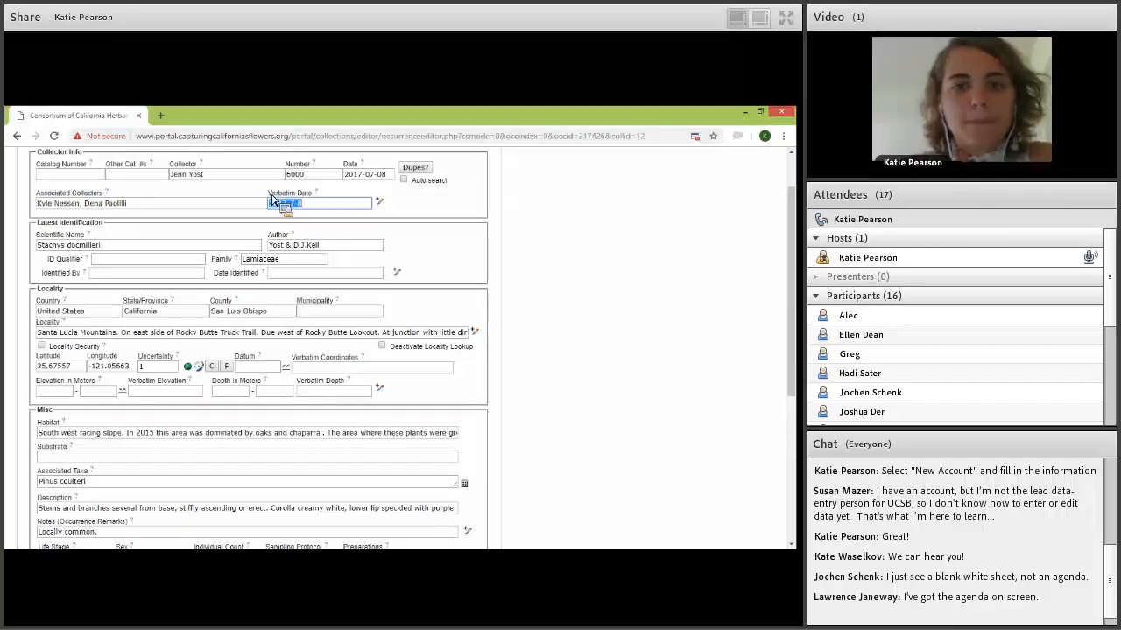
pyautogui.moveTo(295, 194); pyautogui.dragTo(341, 203)
pyautogui.click(340, 203)
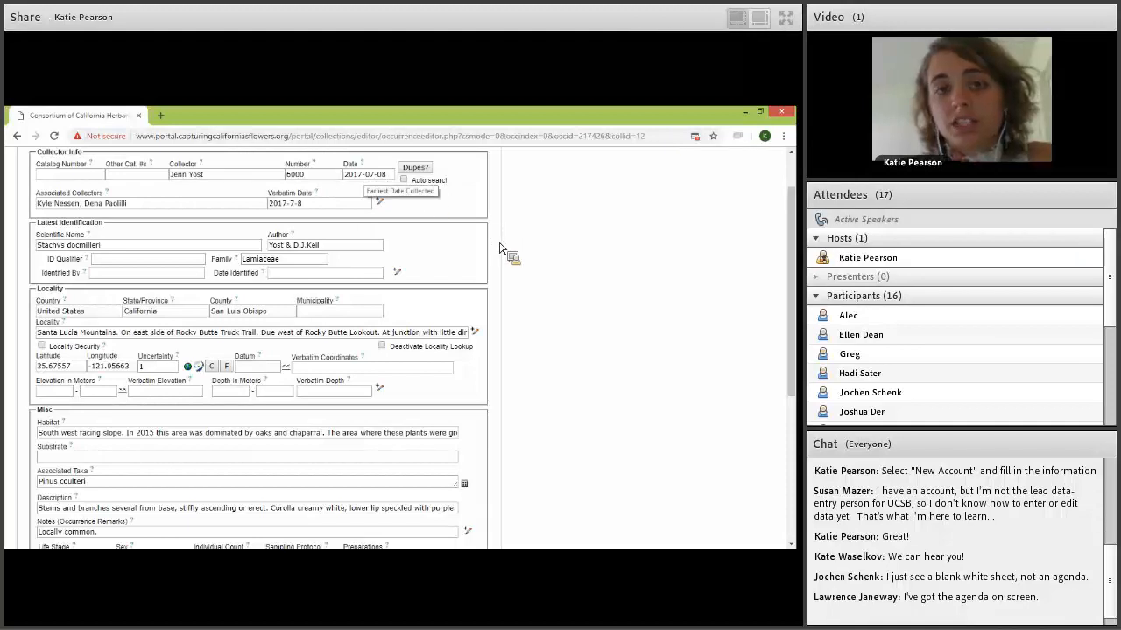
pyautogui.scroll(-1, 96, 219)
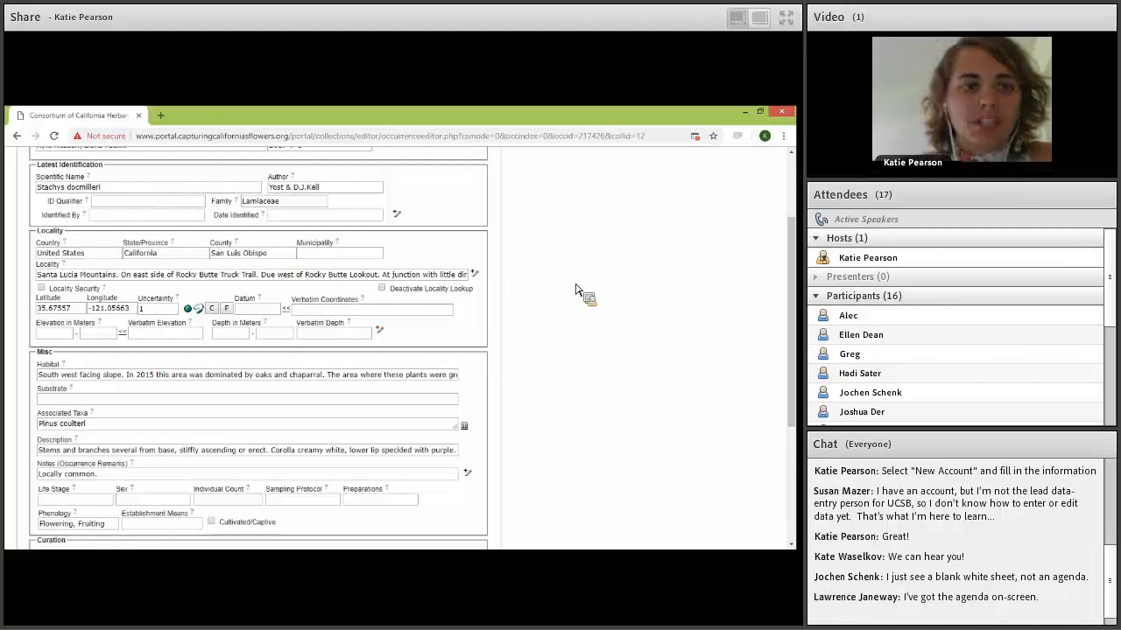
pyautogui.click(120, 185)
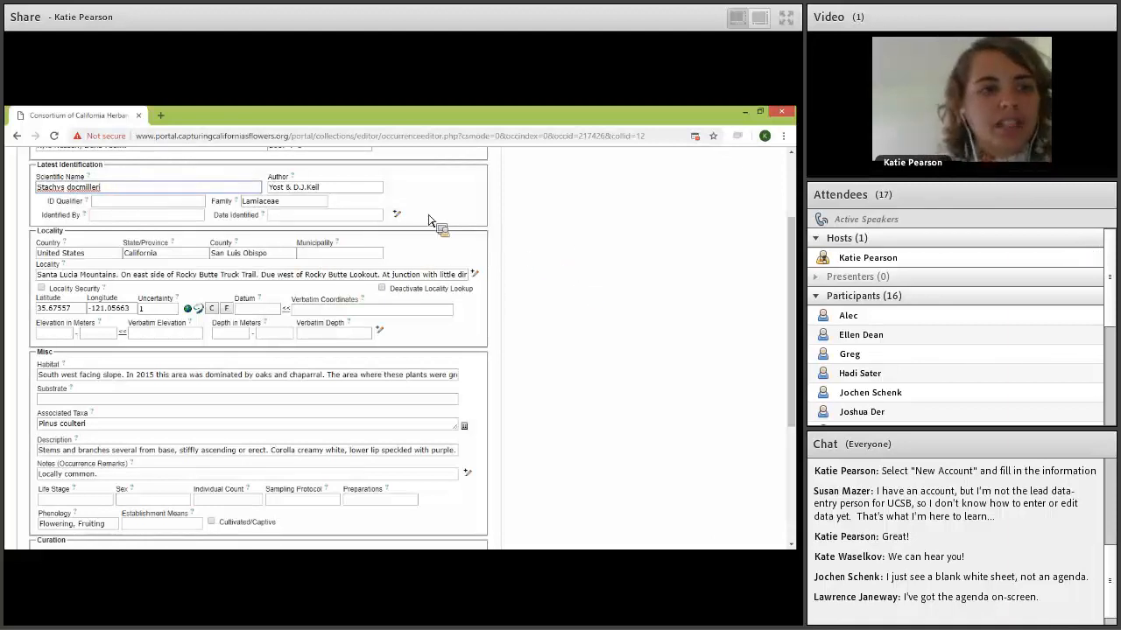
# - Return to the OBI collection management page and open a new occurrence record form at its Scientific Name field
pyautogui.scroll(3, 89, 180)
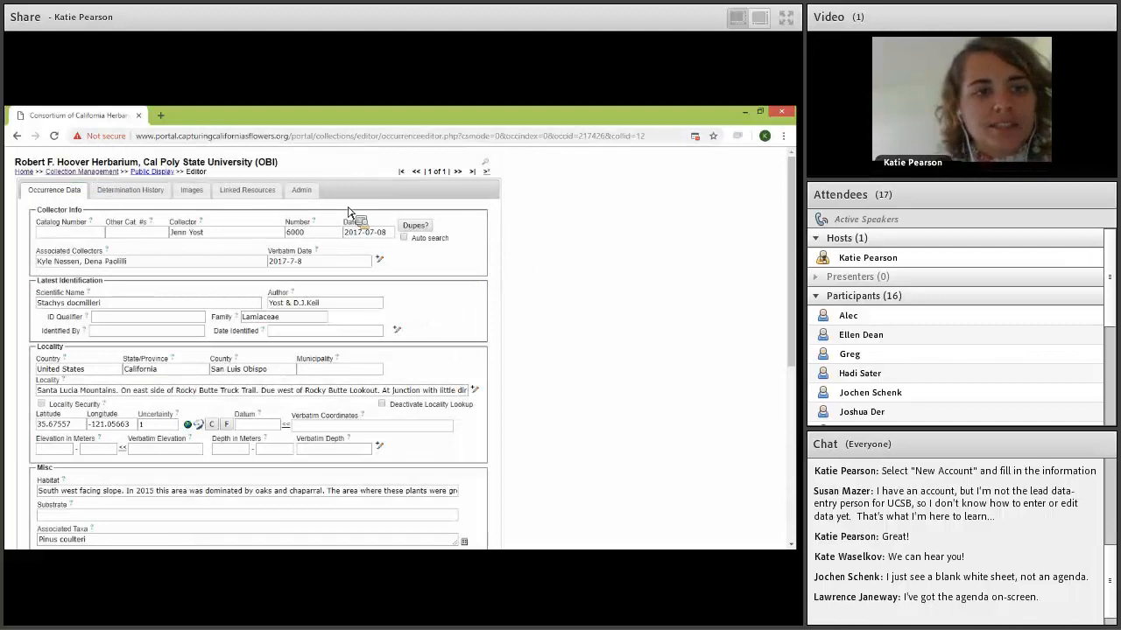
pyautogui.press('Return')
pyautogui.scroll(-1, 118, 265)
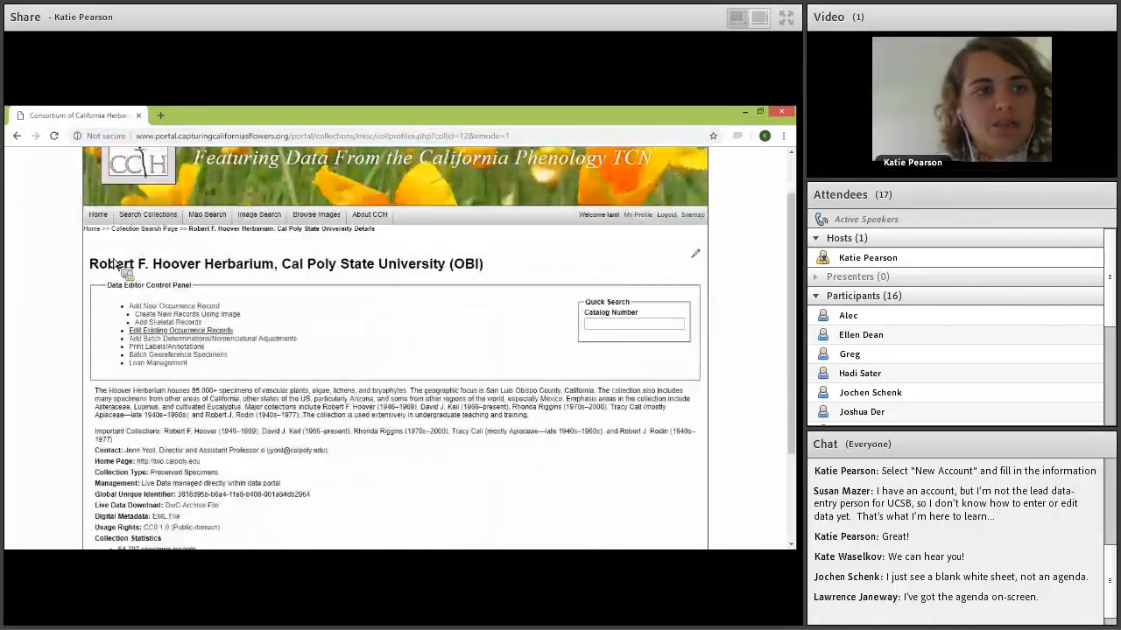
pyautogui.click(173, 307)
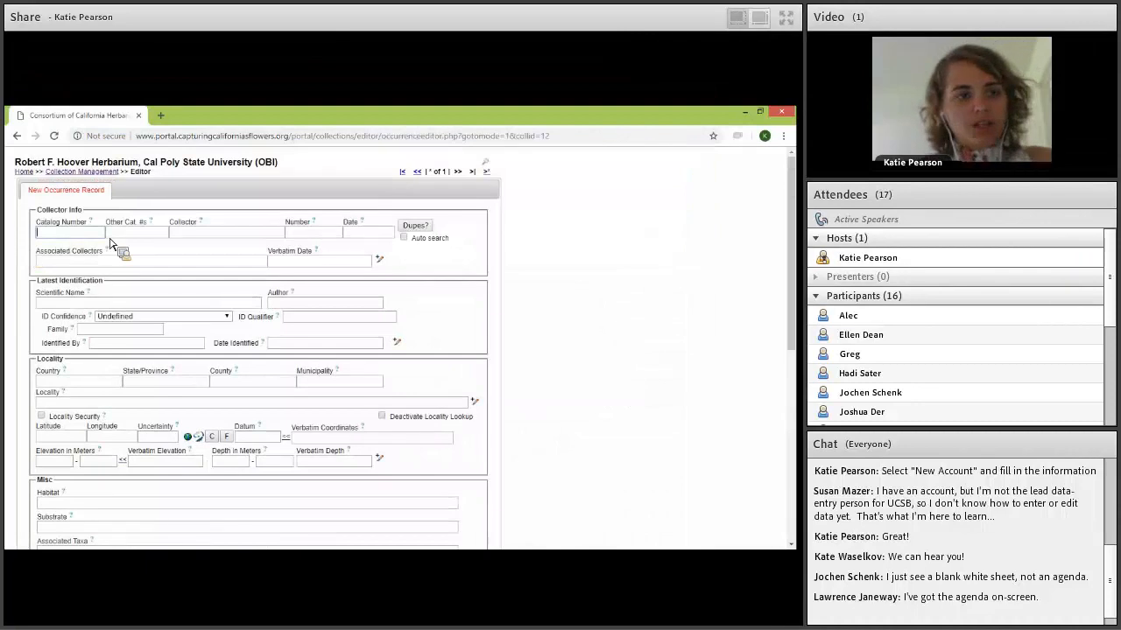
pyautogui.scroll(-1, 528, 320)
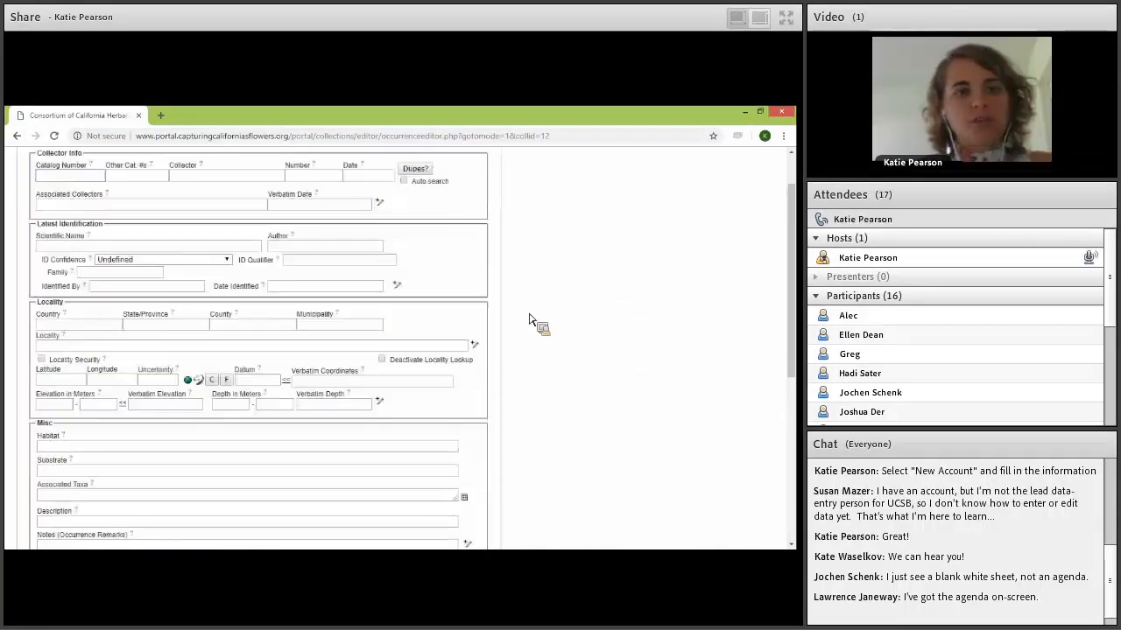
pyautogui.click(75, 248)
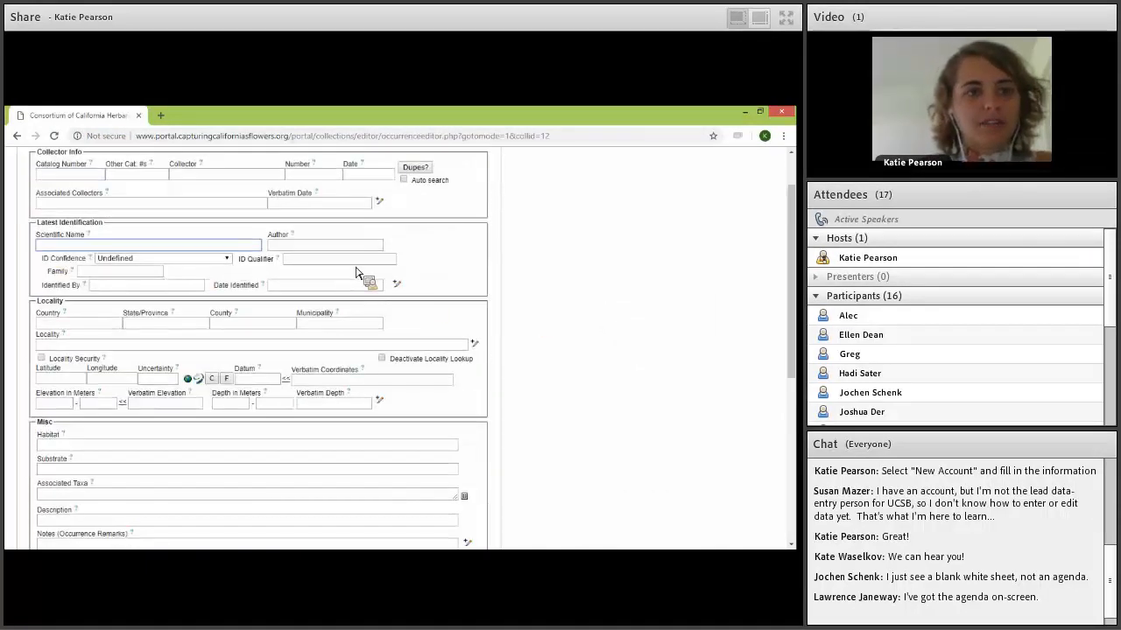
# - Look up Eschscholzia names and set the new record's Scientific Name to Eschscholzia californica, letting the author and family fill in
pyautogui.write('Eschsch')
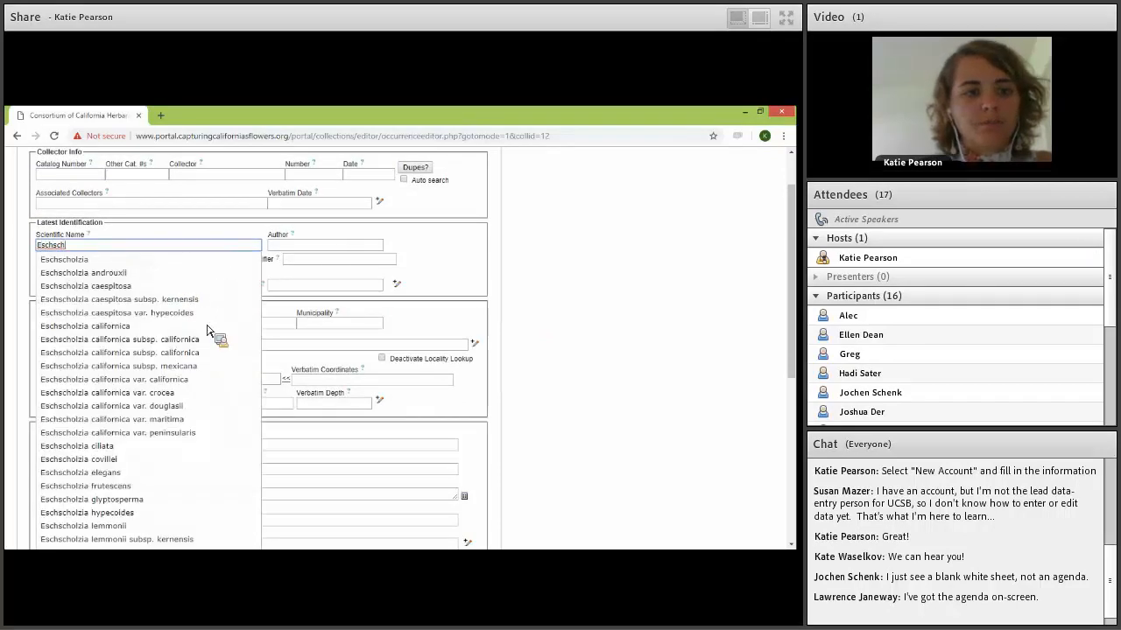
pyautogui.scroll(-1, 145, 407)
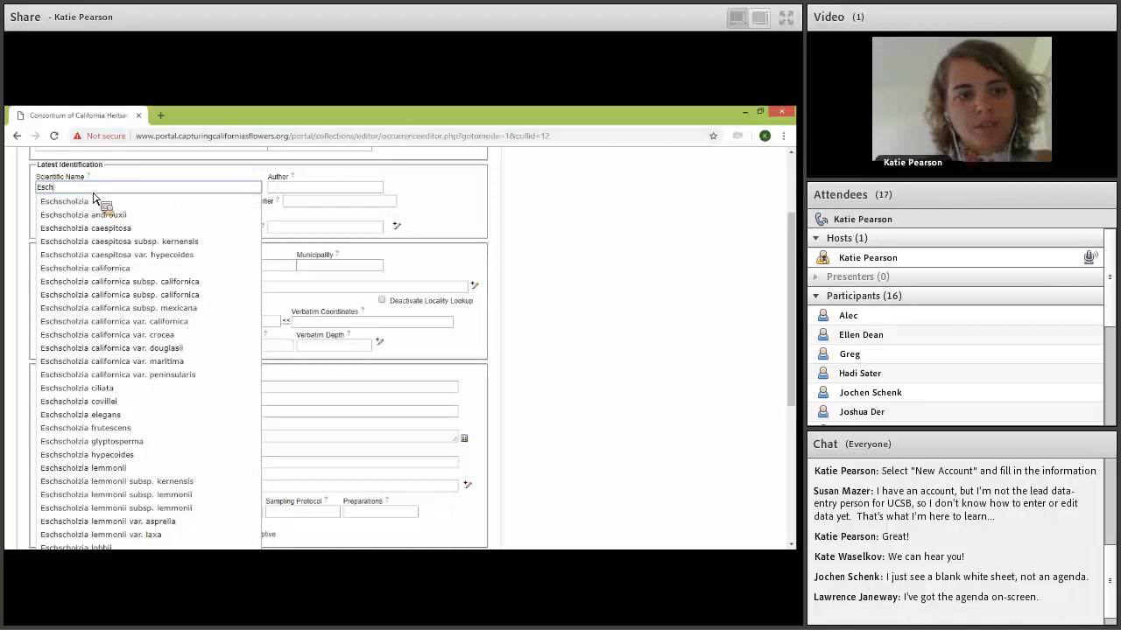
pyautogui.write('c')
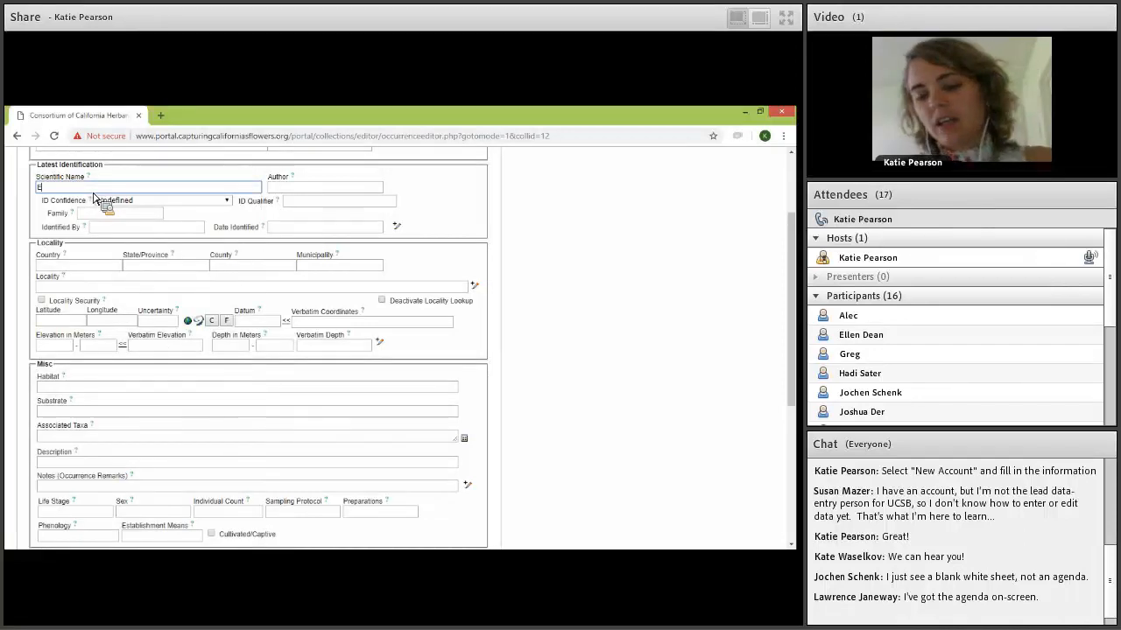
pyautogui.write('h')
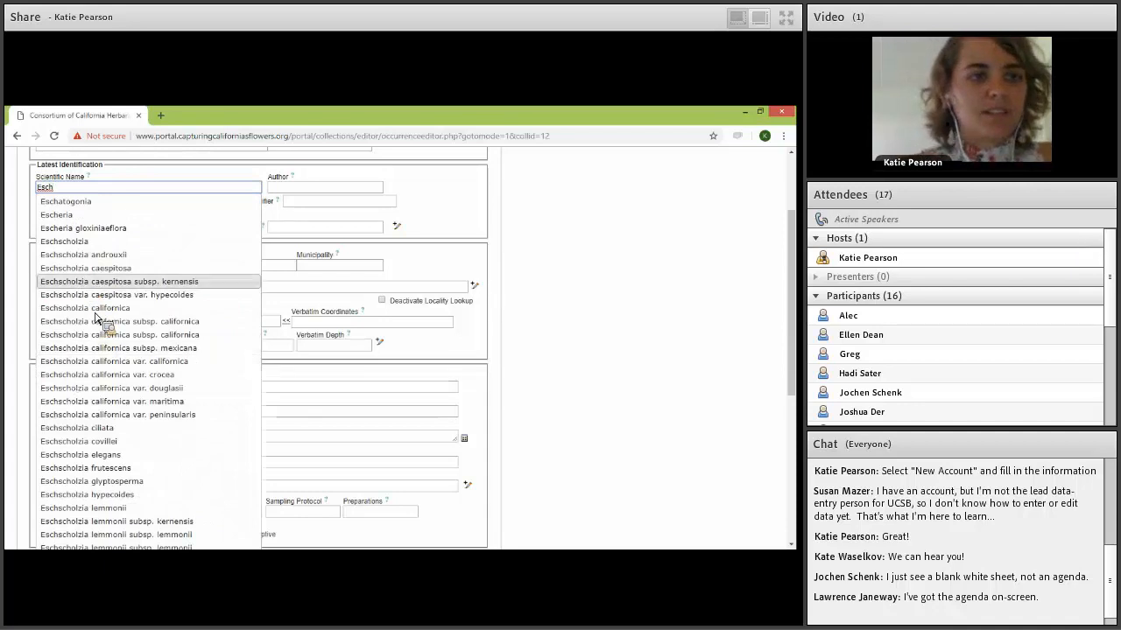
pyautogui.click(132, 301)
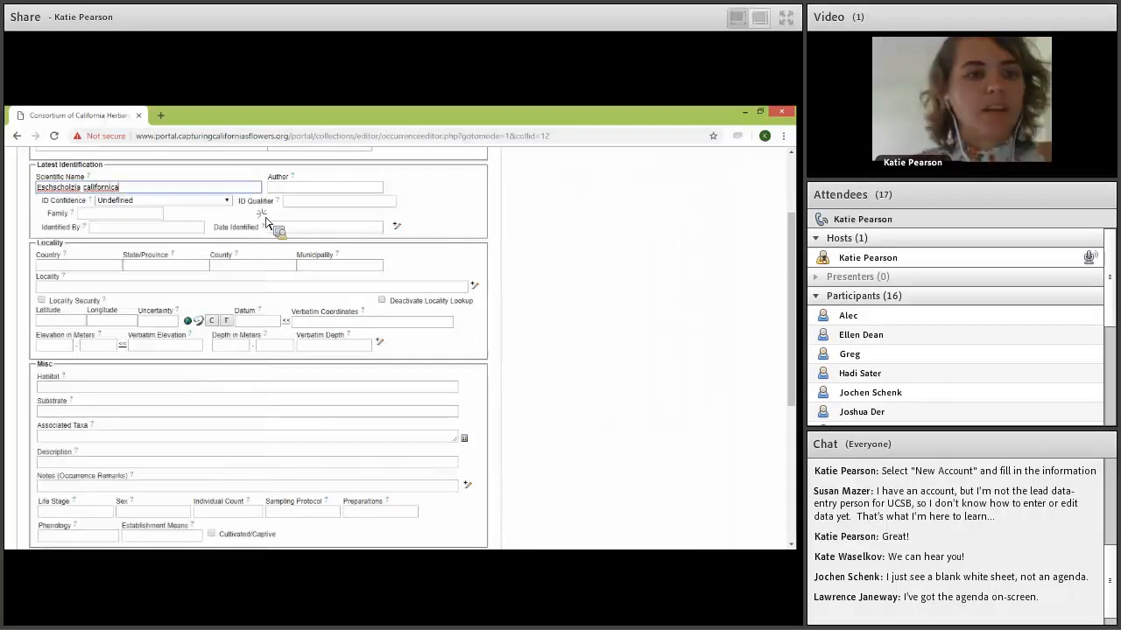
pyautogui.click(306, 190)
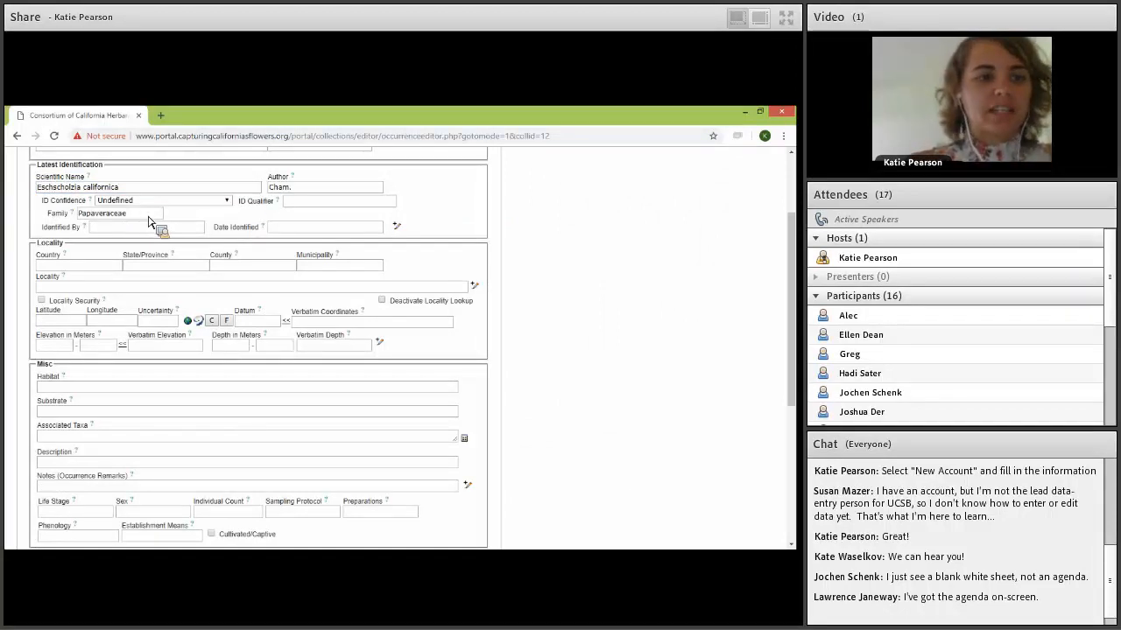
# - Enter United Arab Emirates as the record's Country in the Locality section
pyautogui.scroll(-1, 48, 200)
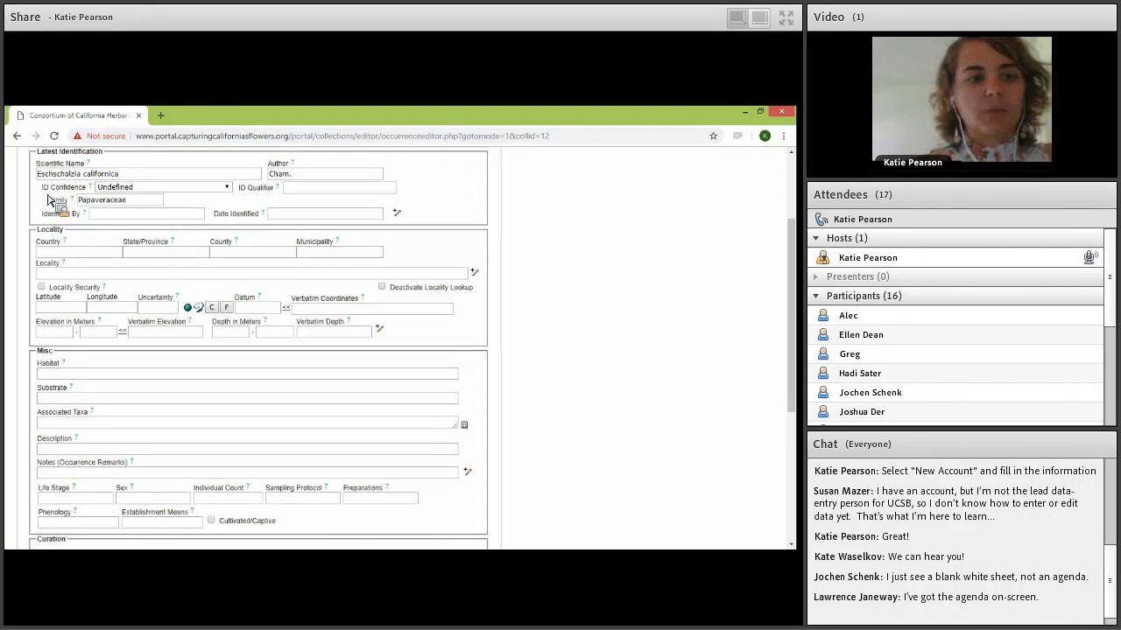
pyautogui.scroll(-1, 50, 207)
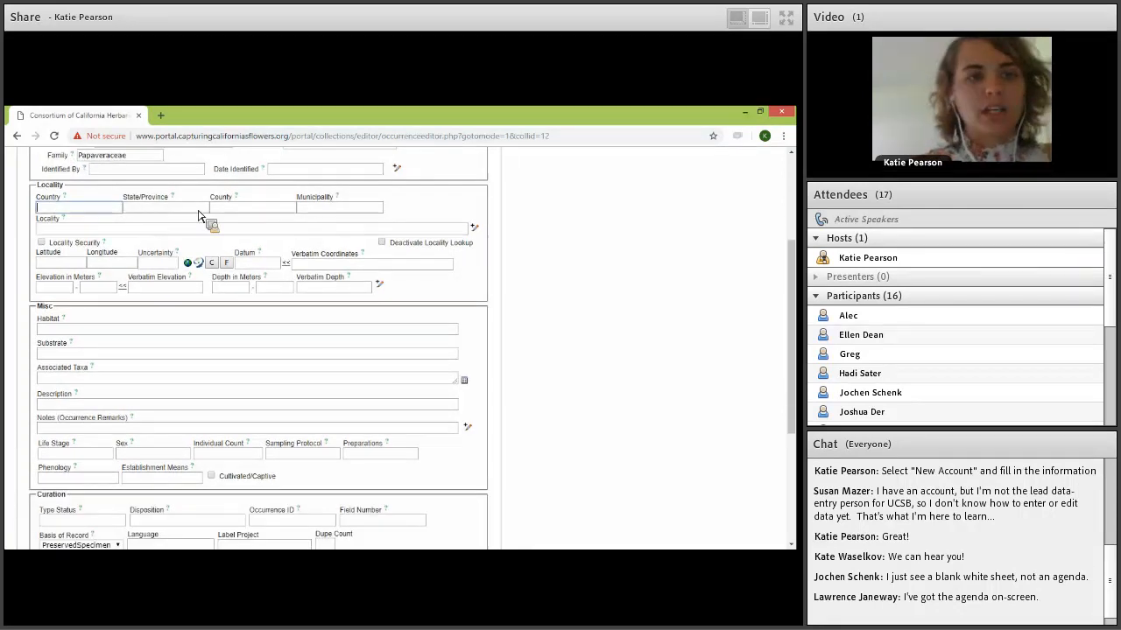
pyautogui.click(74, 208)
pyautogui.press('Tab')
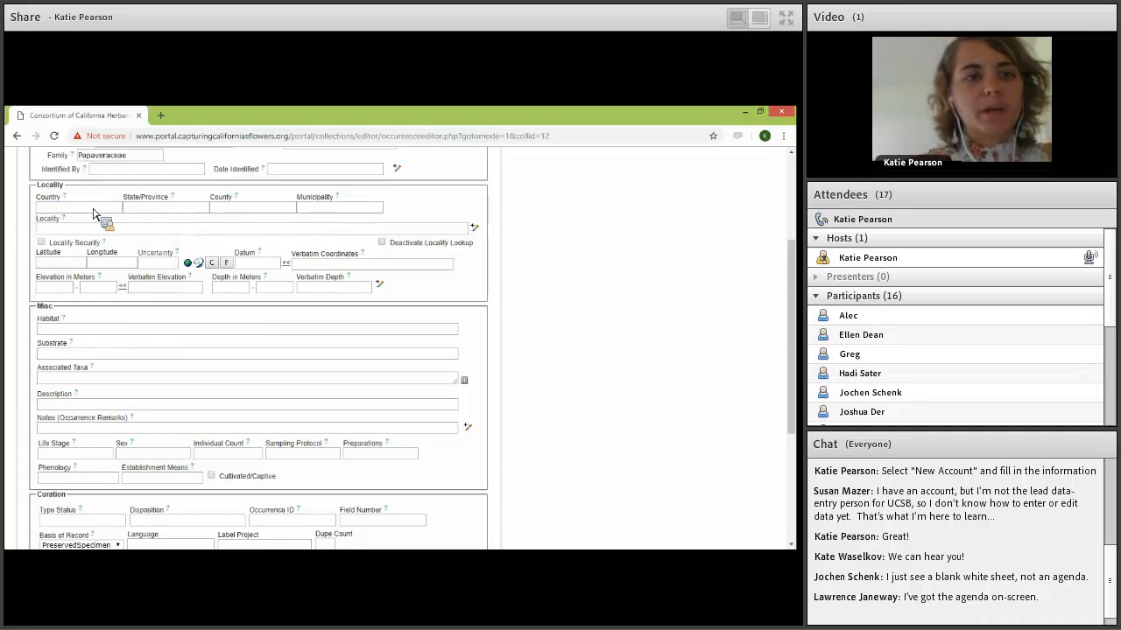
pyautogui.click(94, 209)
pyautogui.write('Unite')
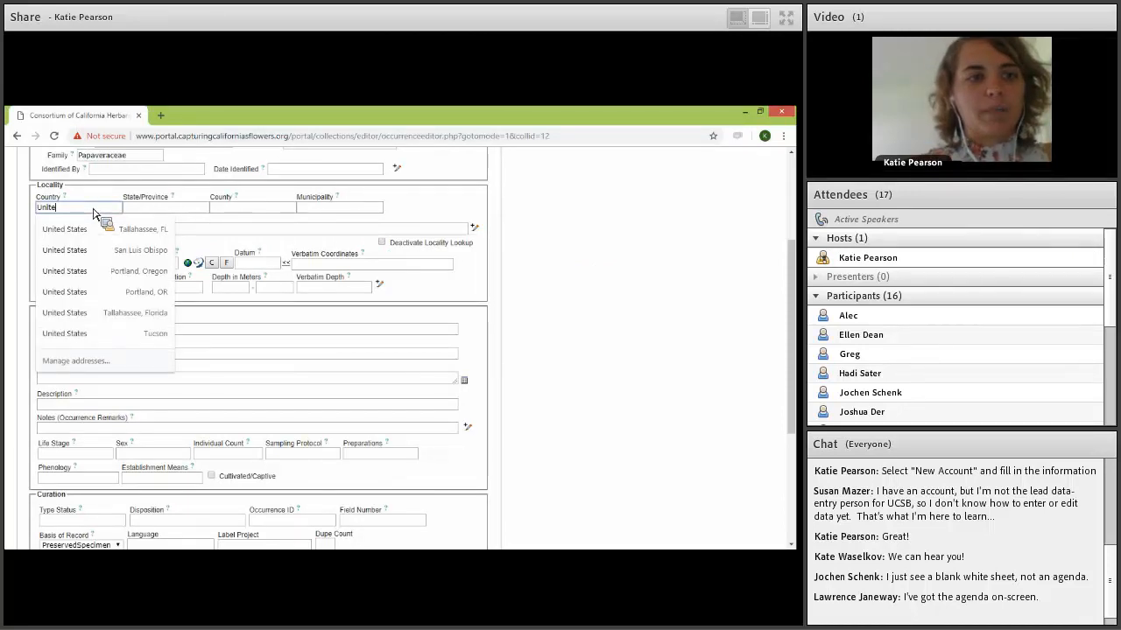
pyautogui.write('d St')
pyautogui.press('Tab')
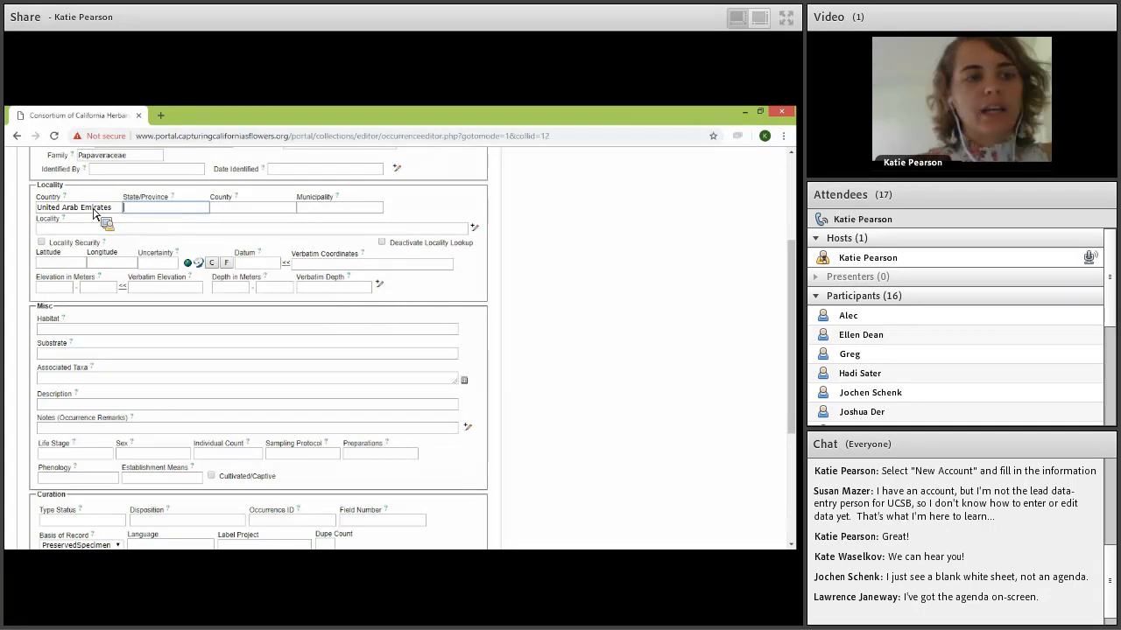
# - Set the State/Province to California and choose San luis obispo as the County
pyautogui.write('California')
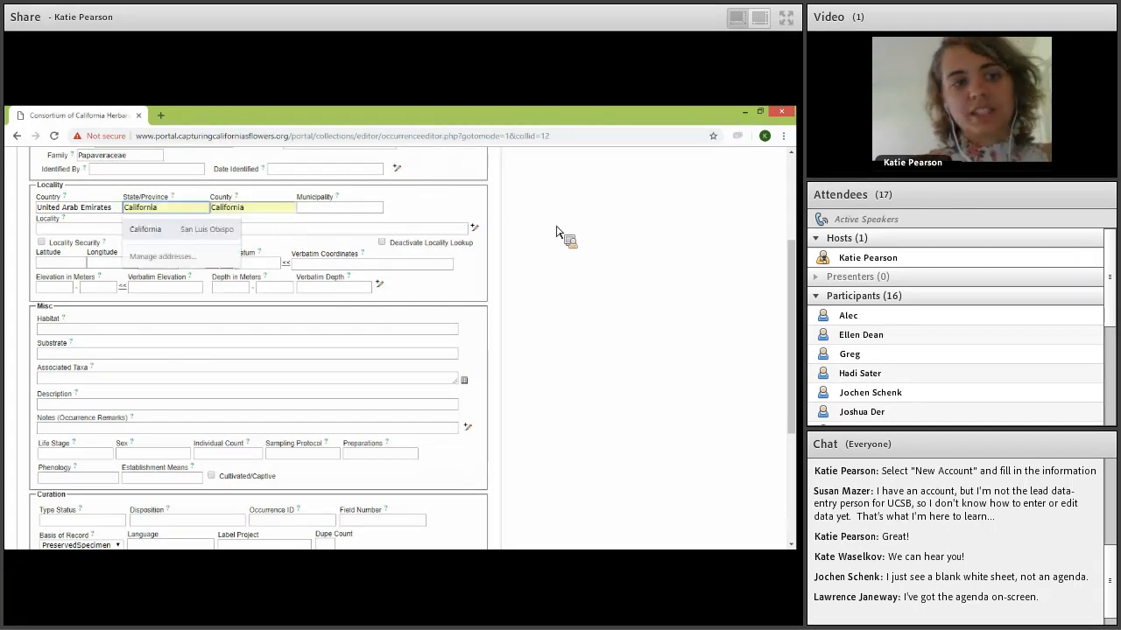
pyautogui.press('Tab')
pyautogui.click(645, 262)
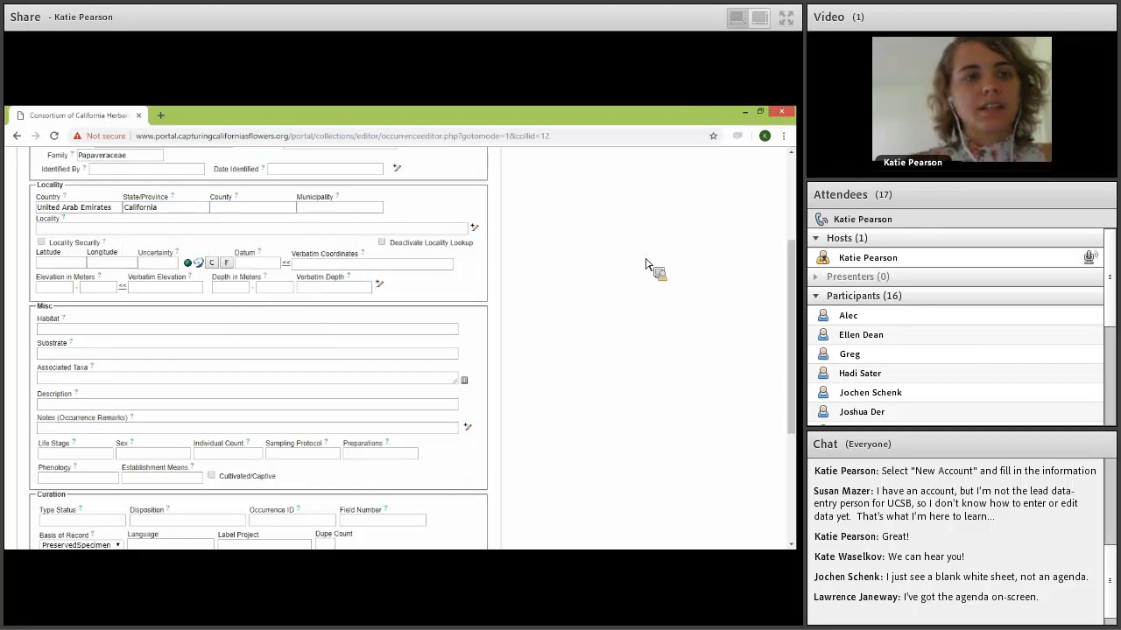
pyautogui.click(245, 211)
pyautogui.write('San Luis Ob')
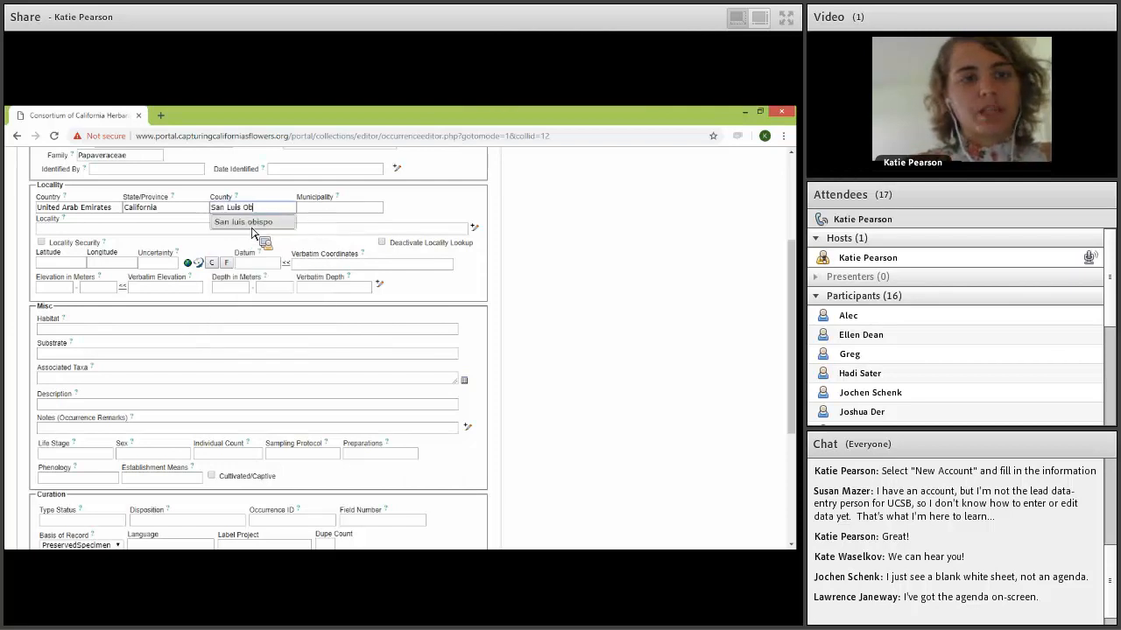
pyautogui.click(253, 222)
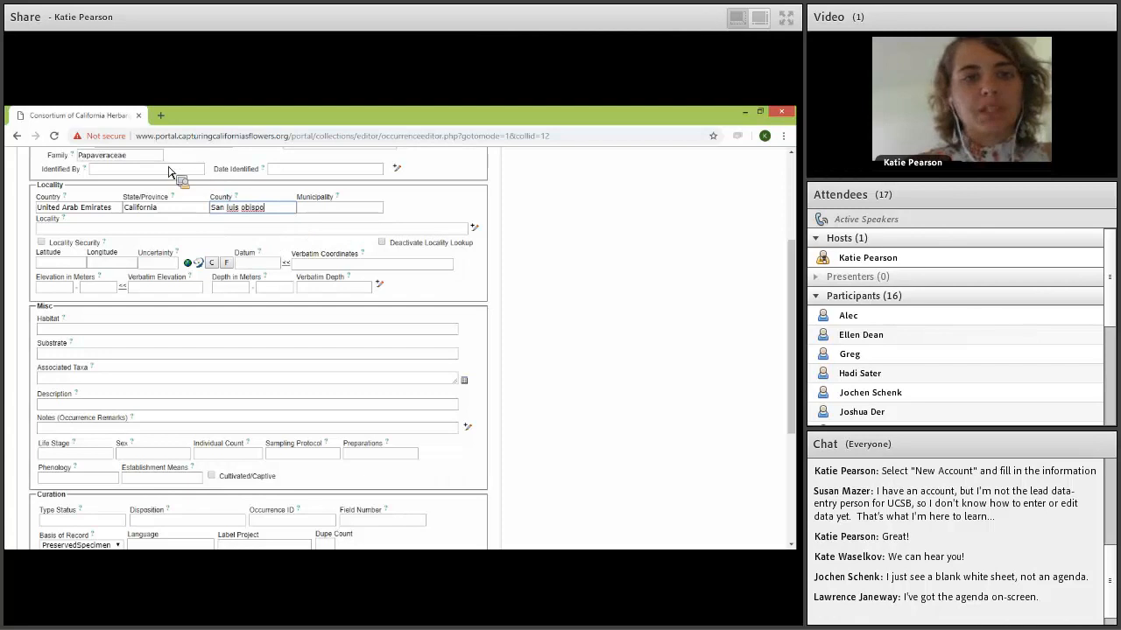
pyautogui.press('Tab')
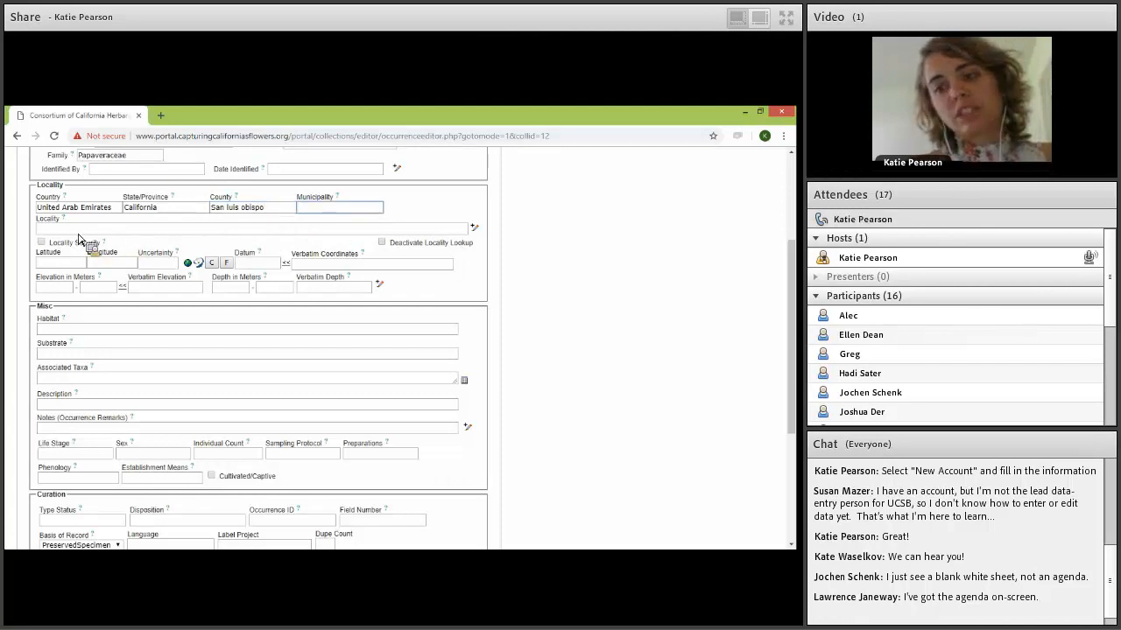
# - Turn on Locality Security to show its lock setting and reason field, and turn it back off
pyautogui.press('Tab')
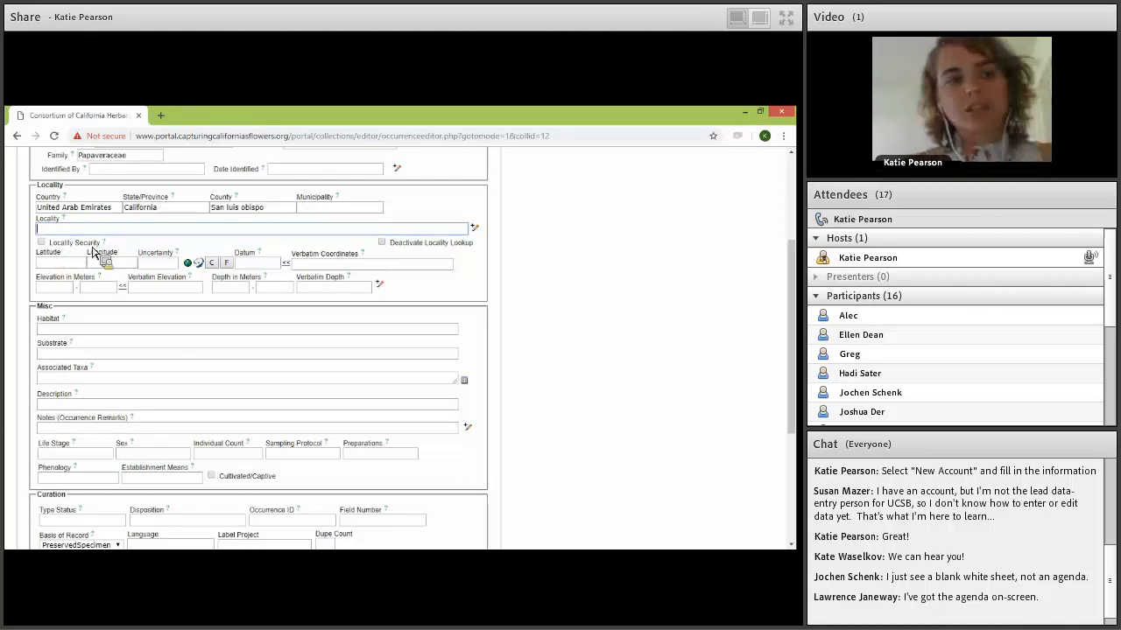
pyautogui.click(43, 245)
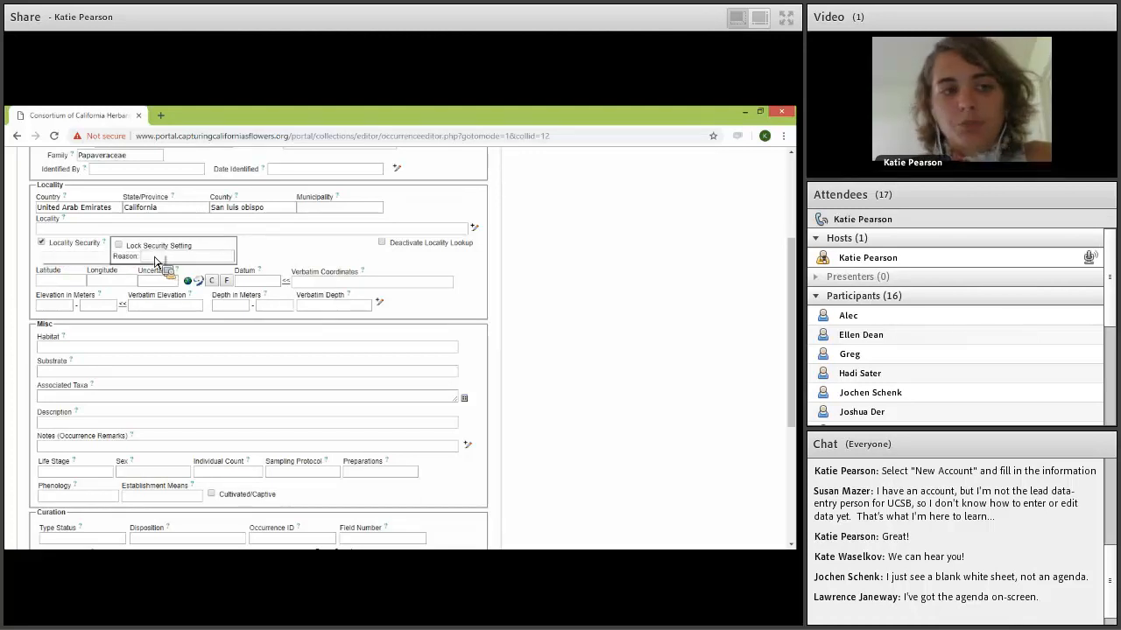
pyautogui.click(158, 257)
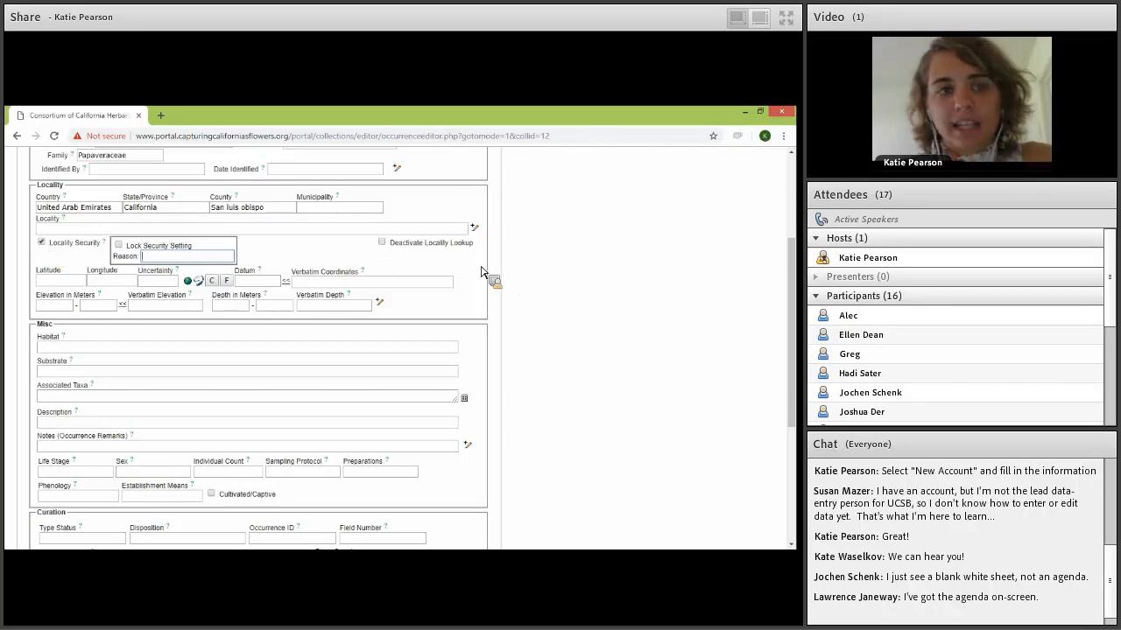
pyautogui.scroll(-1, 70, 232)
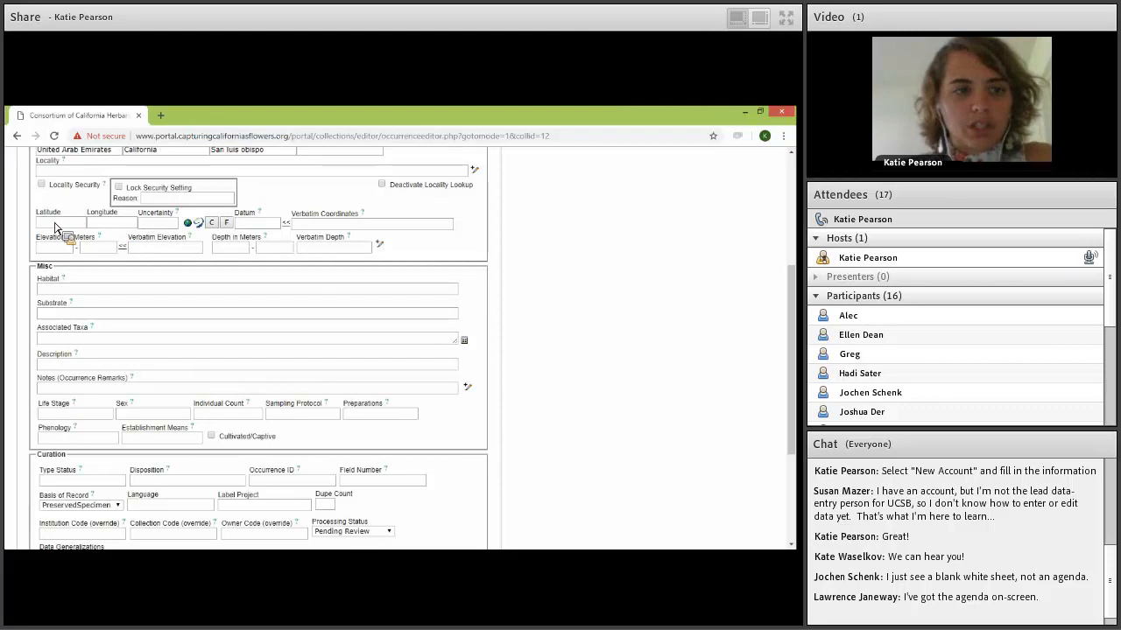
# - Examine the Latitude, Longitude and Verbatim Coordinates fields
pyautogui.click(62, 225)
pyautogui.click(121, 225)
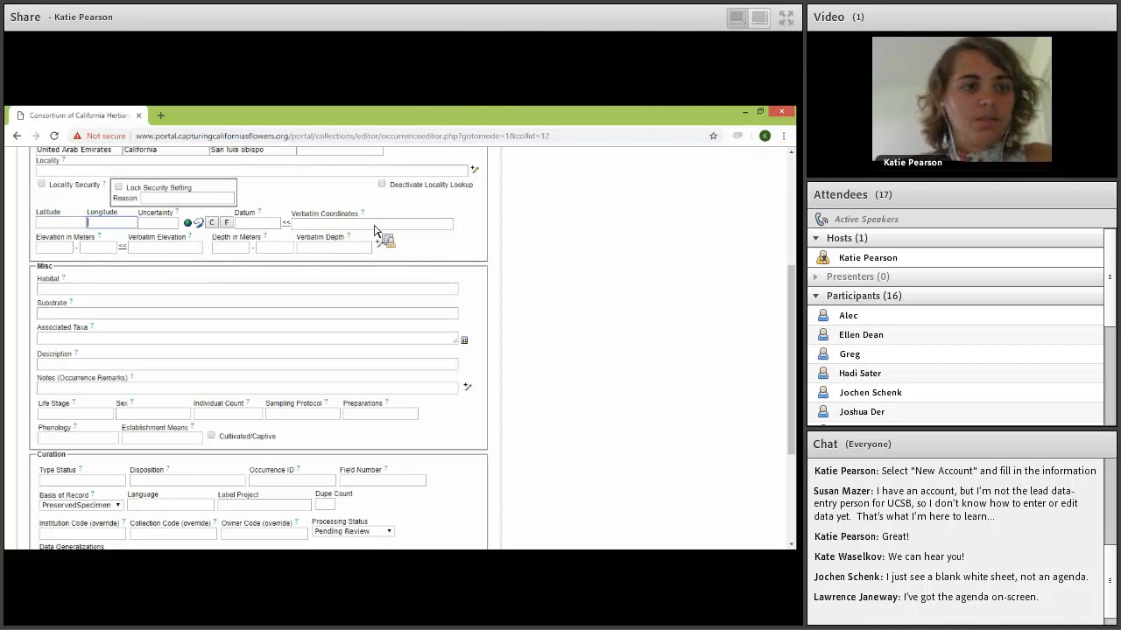
pyautogui.click(438, 225)
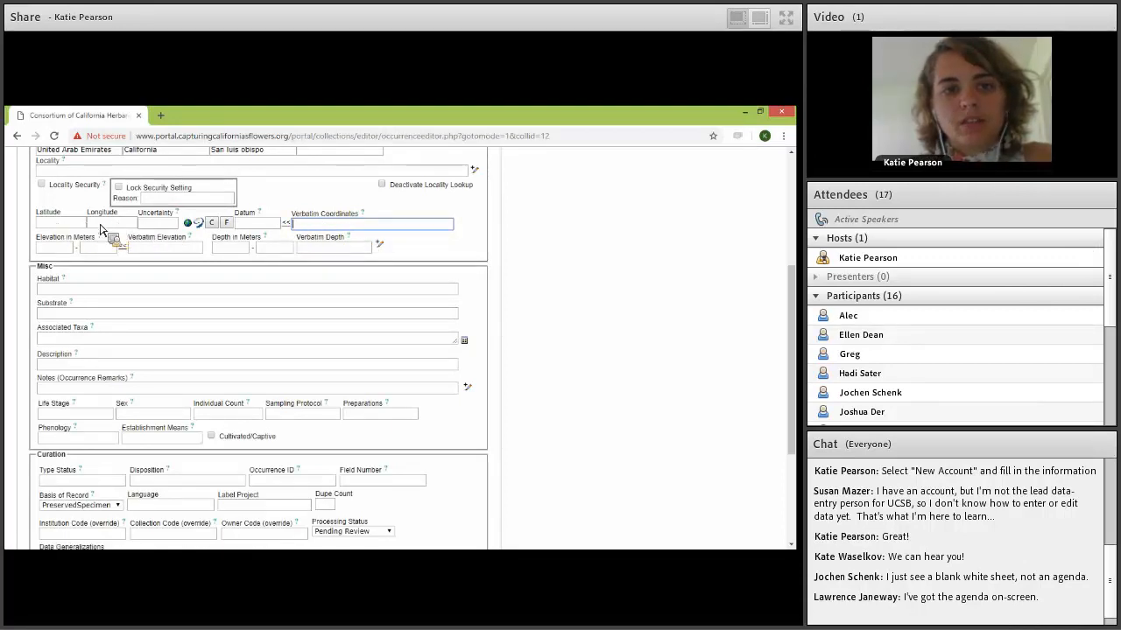
# - Enter 180 ft. as the Verbatim Elevation and convert it to meters
pyautogui.click(176, 249)
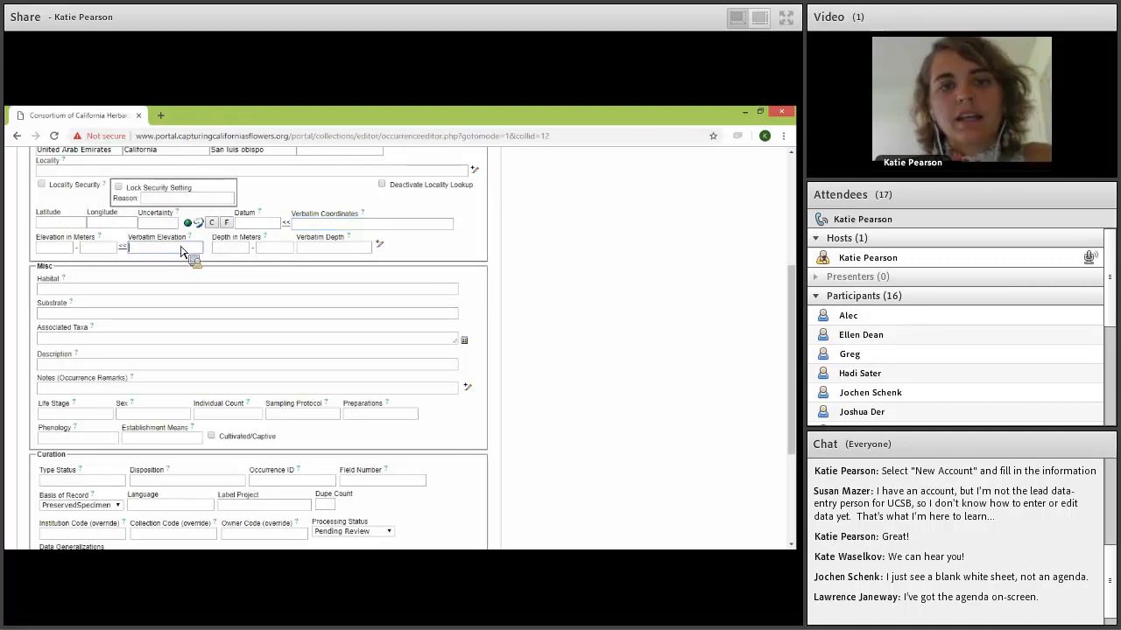
pyautogui.write('180 ft.')
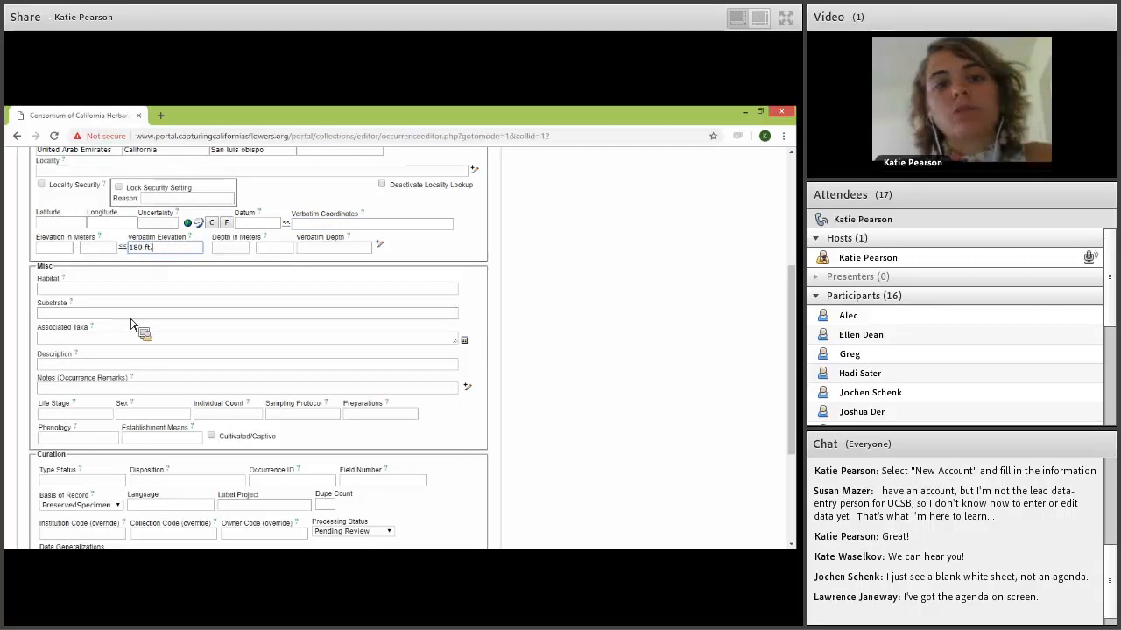
pyautogui.click(83, 253)
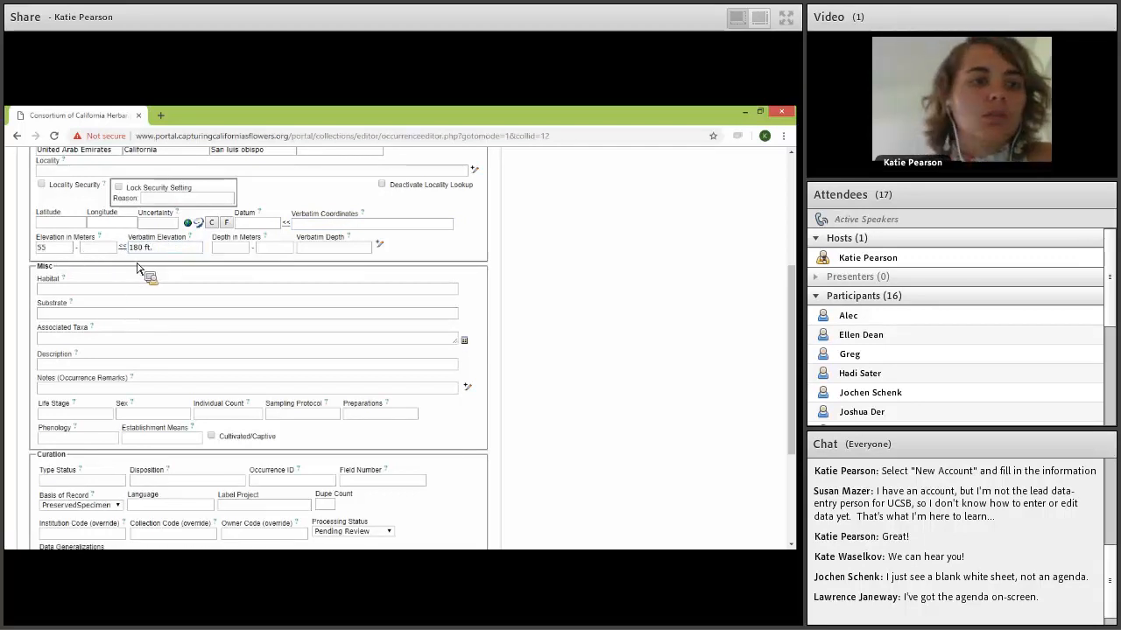
# - Change the Verbatim Elevation to the range 180-200 ft. and convert it to minimum and maximum meters
pyautogui.click(178, 251)
pyautogui.press('BackSpace')
pyautogui.press('BackSpace')
pyautogui.write('-200 ft')
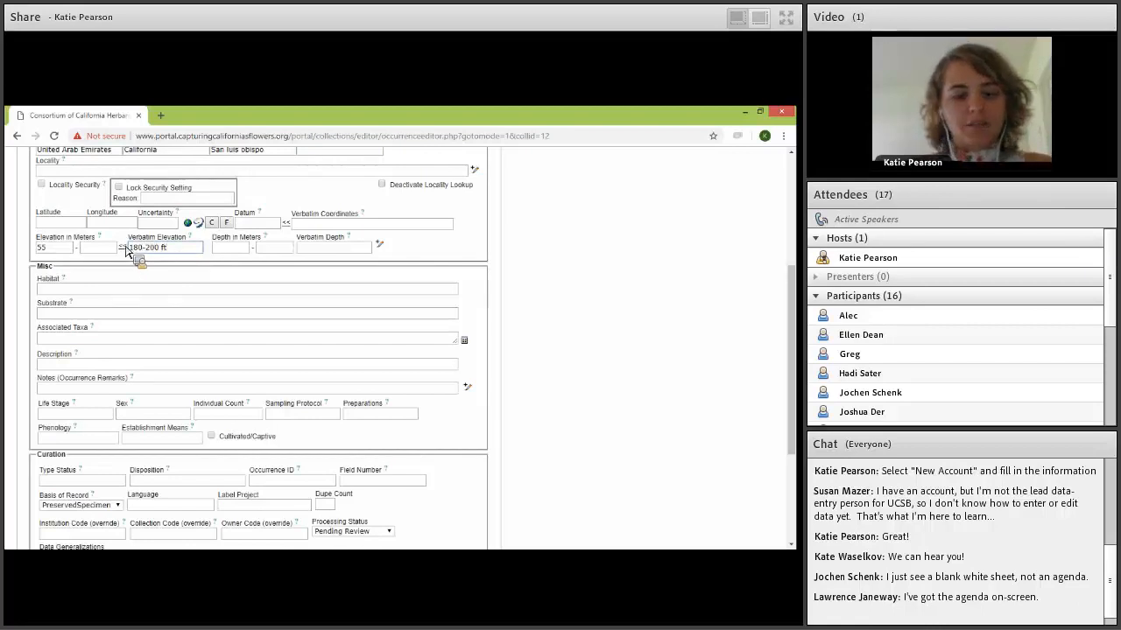
pyautogui.write('.')
pyautogui.click(125, 249)
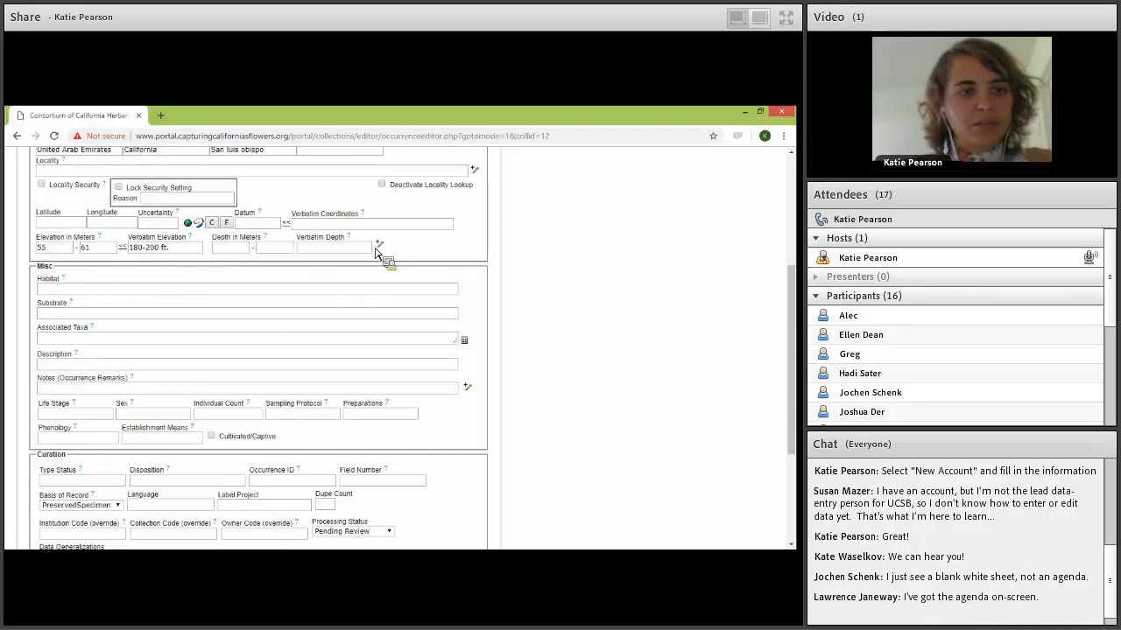
# - Clear the Verbatim Elevation and both Elevation in Meters values
pyautogui.click(331, 252)
pyautogui.scroll(-1, 267, 192)
pyautogui.moveTo(190, 192); pyautogui.dragTo(30, 185)
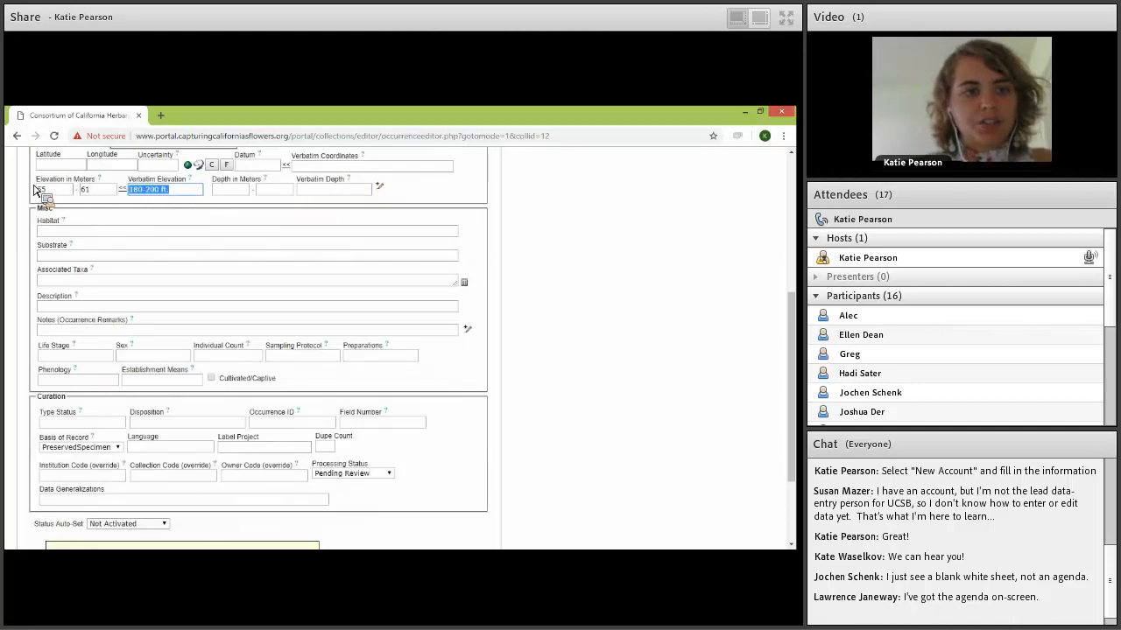
pyautogui.press('BackSpace')
pyautogui.hotkey('shift', 'Tab')
pyautogui.press('BackSpace')
pyautogui.hotkey('shift', 'Tab')
pyautogui.press('BackSpace')
pyautogui.click(10, 226)
pyautogui.scroll(5, 11, 226)
pyautogui.scroll(-5, 70, 225)
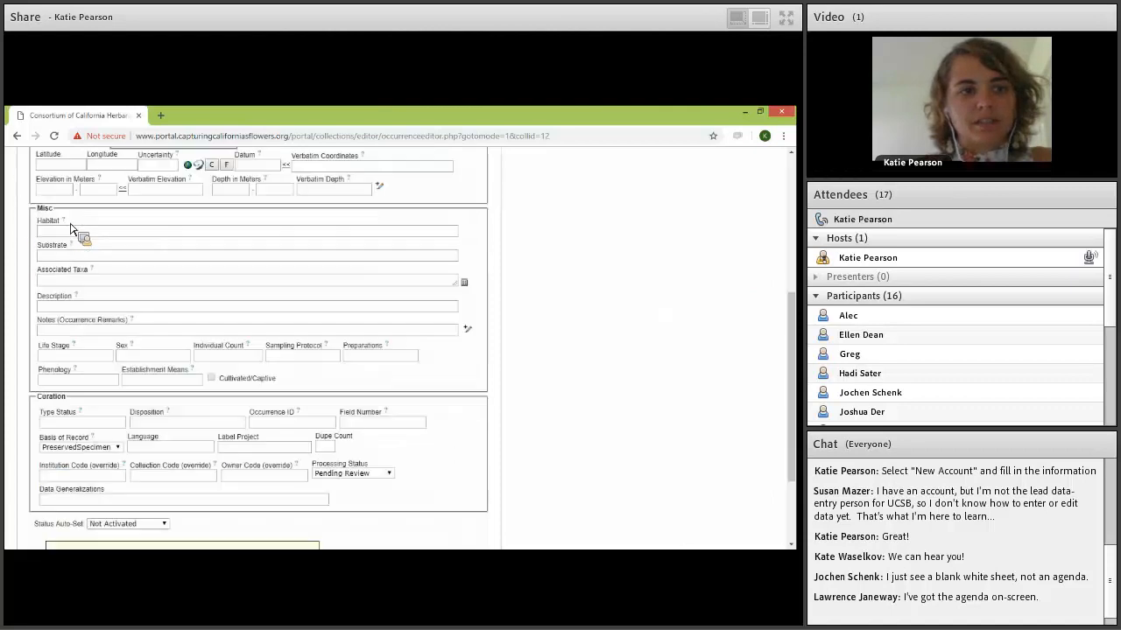
# - Leave the Habitat field empty and enter serpentine as the Substrate in the Misc section
pyautogui.scroll(-1, 70, 227)
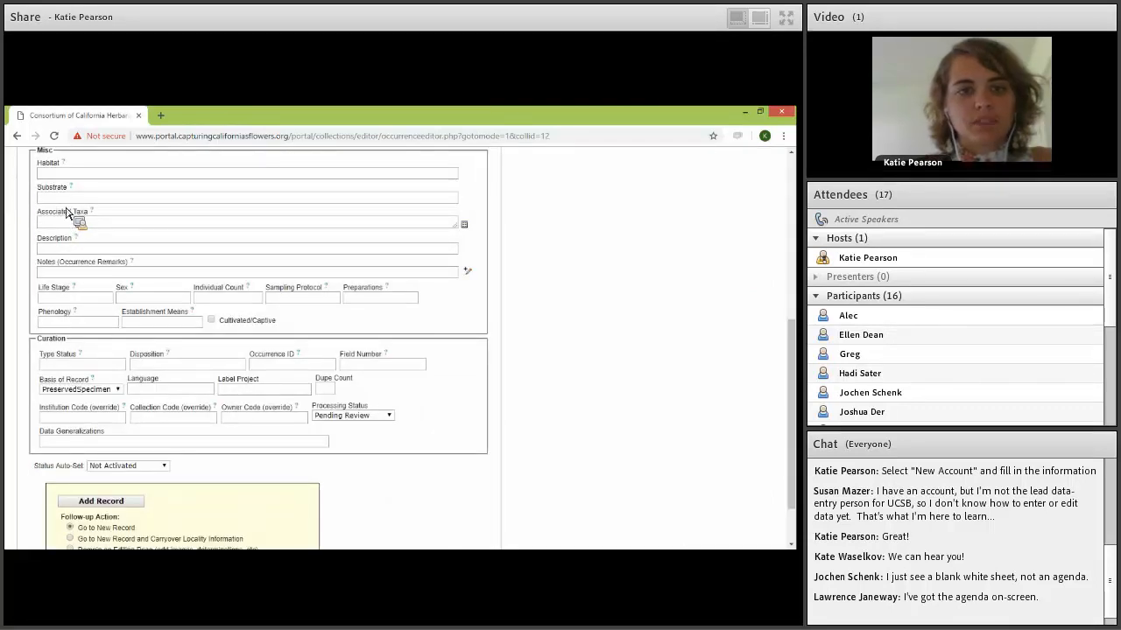
pyautogui.click(125, 176)
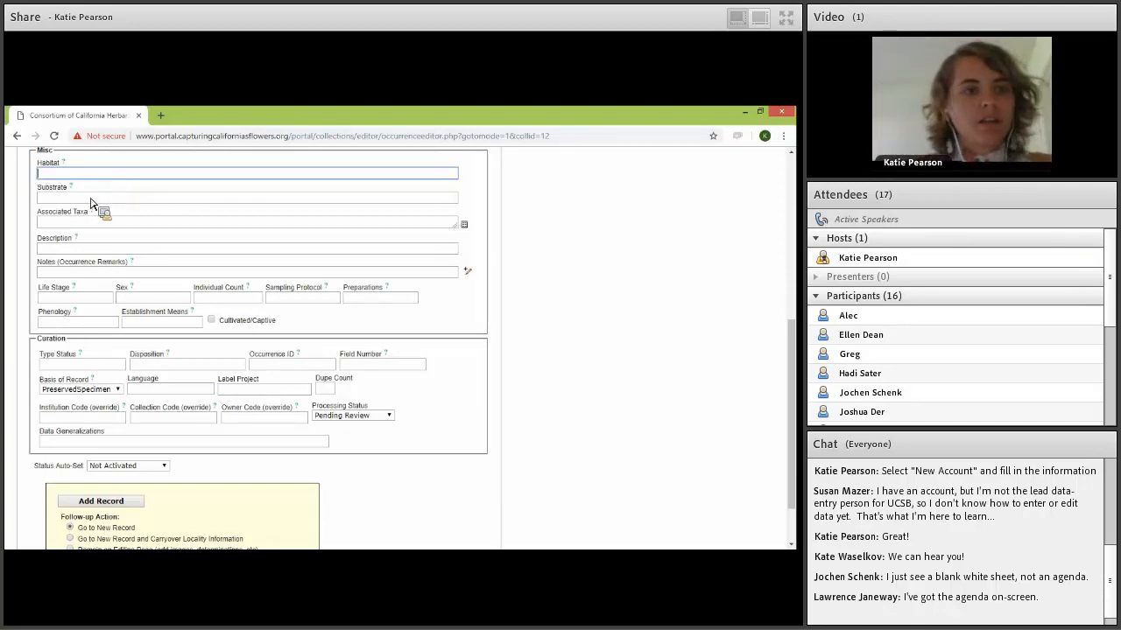
pyautogui.press('Tab')
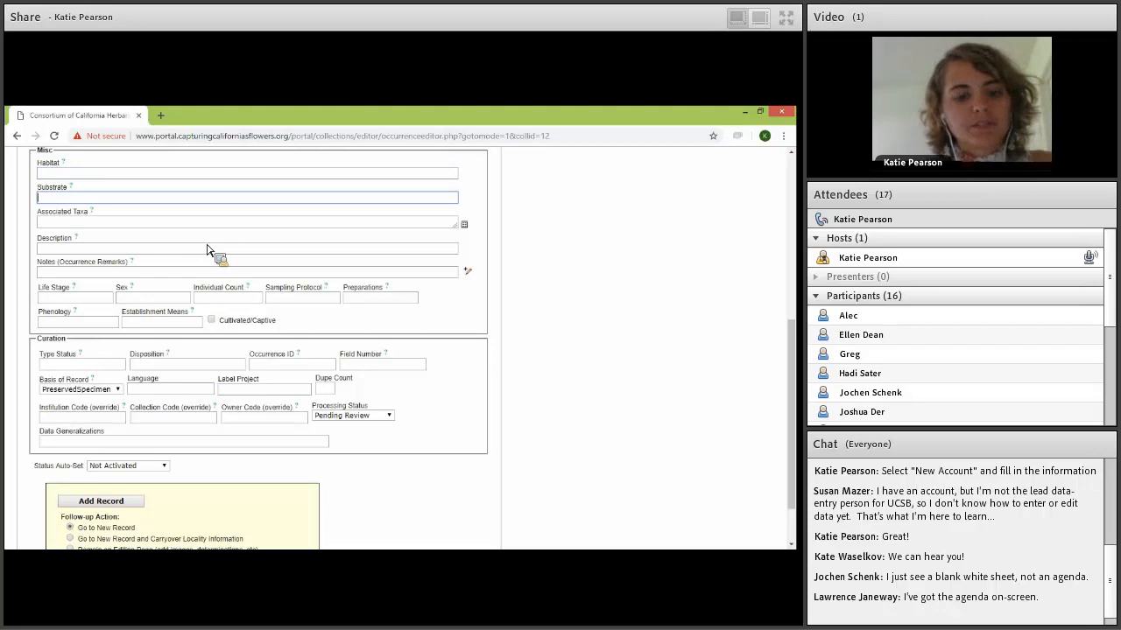
pyautogui.write('serpentine')
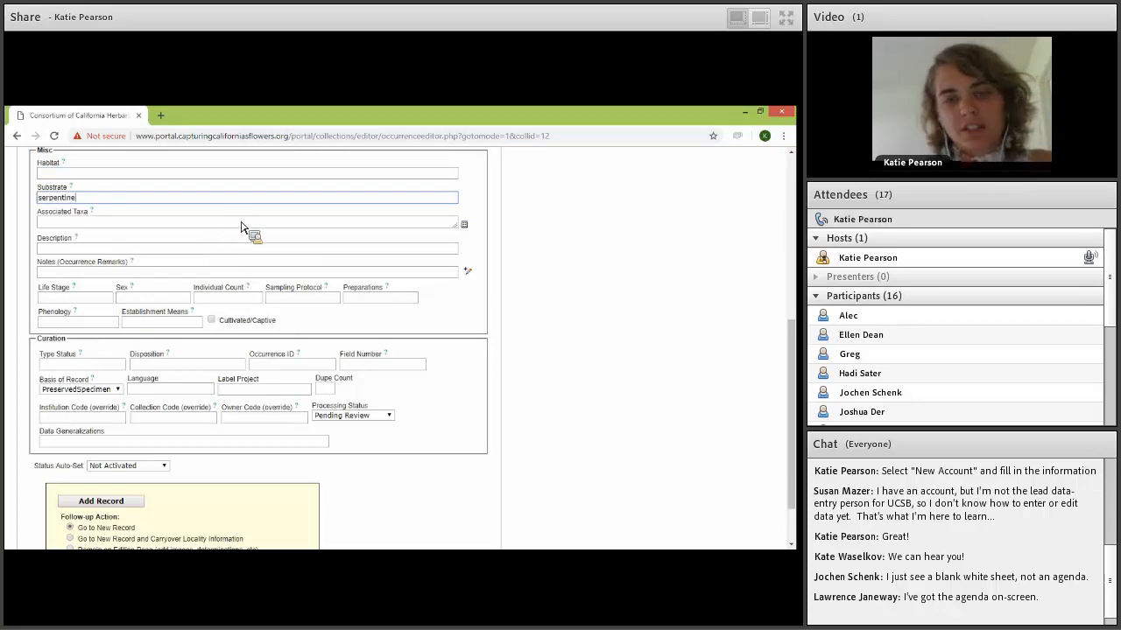
# - Enter Nemophila maculata followed by a comma in the Associated Taxa field, using the suggested taxon name
pyautogui.click(49, 224)
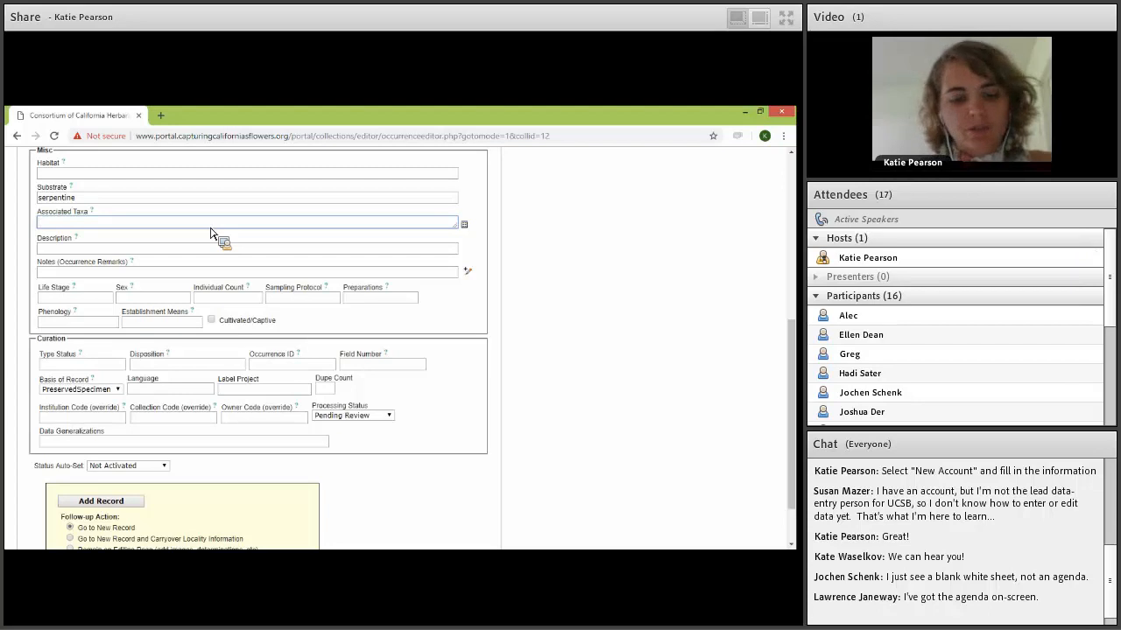
pyautogui.write('Nemophil')
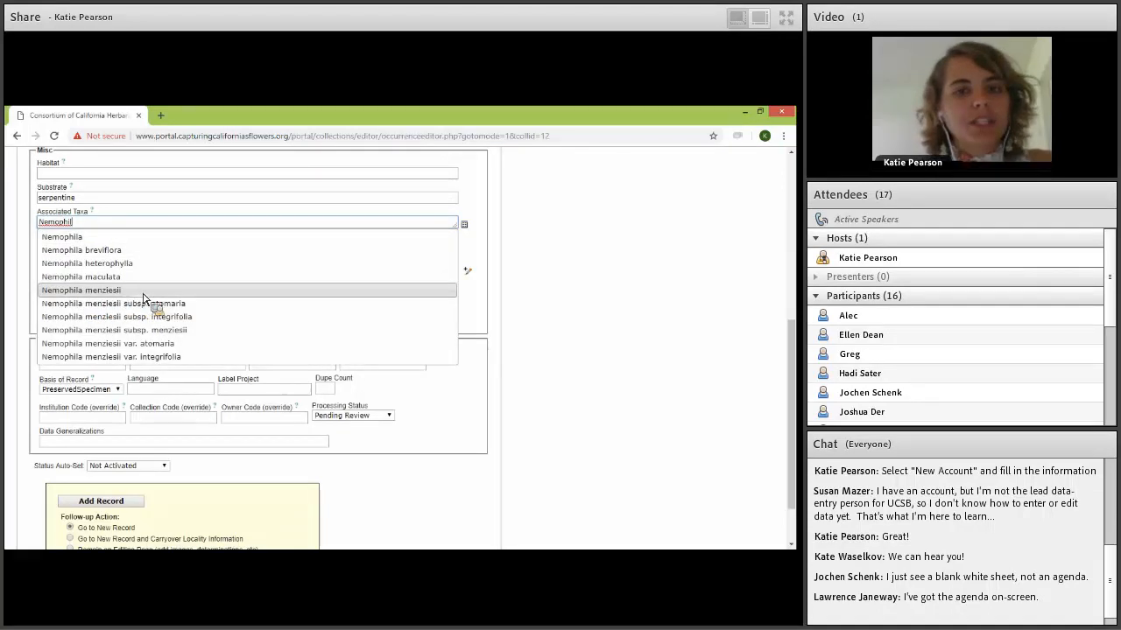
pyautogui.press('Up')
pyautogui.press('Return')
pyautogui.click(198, 229)
pyautogui.click(159, 227)
pyautogui.write(', ')
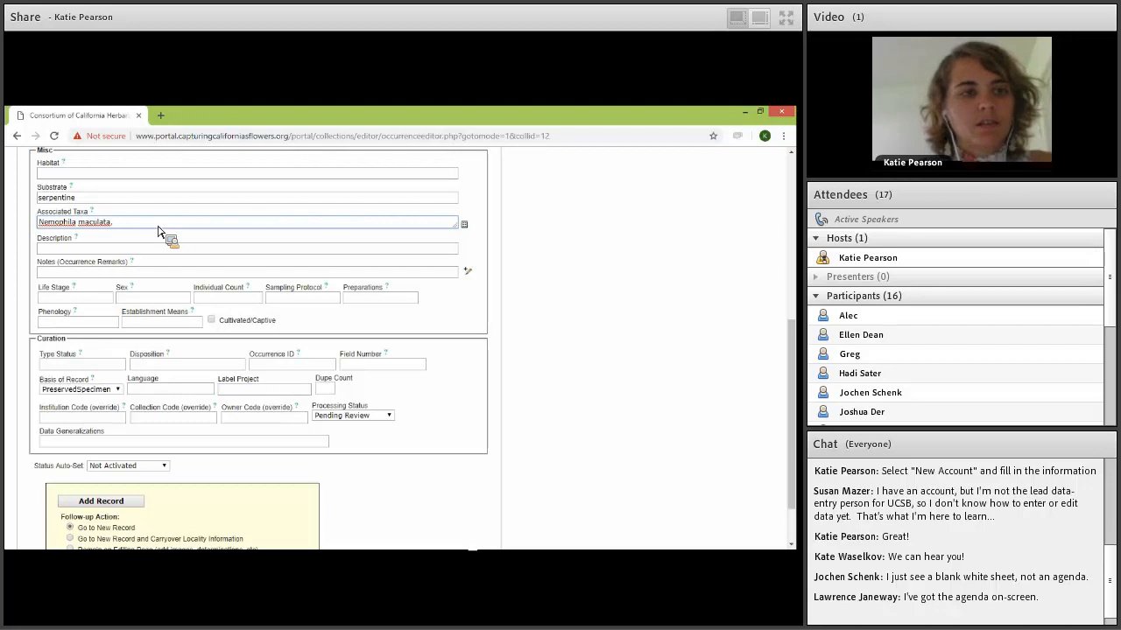
# - Bring up the suggestions for Abies as a second associated taxon, and clear the whole Associated Taxa field
pyautogui.write('Abies')
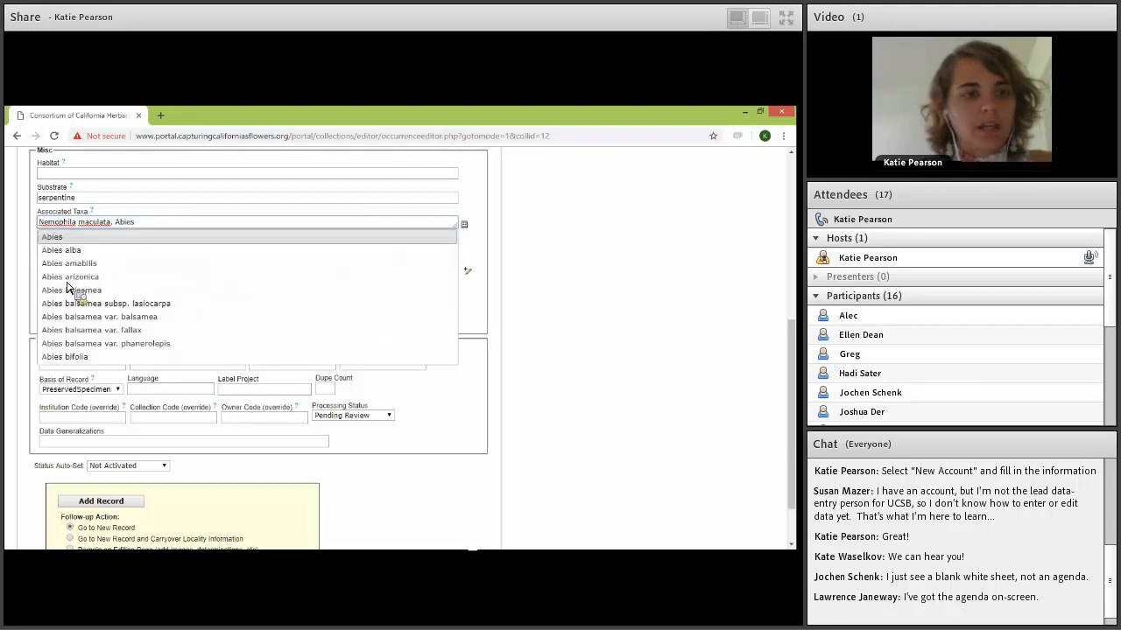
pyautogui.press('Down')
pyautogui.press('Down')
pyautogui.press('Down')
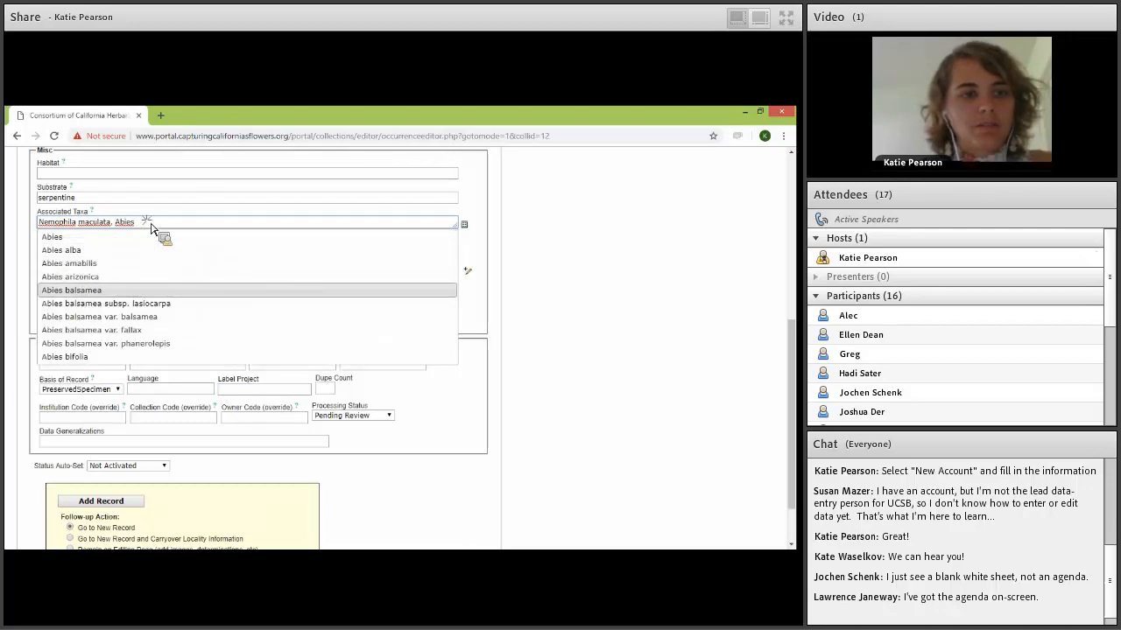
pyautogui.moveTo(136, 222); pyautogui.dragTo(25, 221)
pyautogui.press('BackSpace')
pyautogui.click(88, 251)
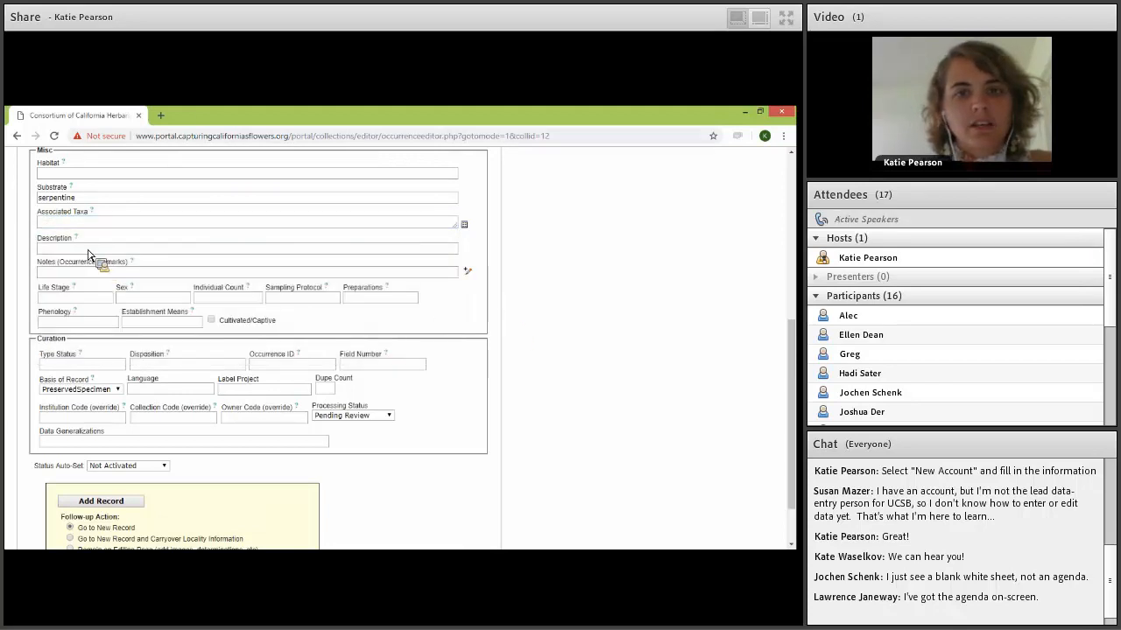
# - Go through the Description, Notes and Phenology fields, leaving them empty, and mark the specimen as Cultivated/Captive
pyautogui.click(80, 247)
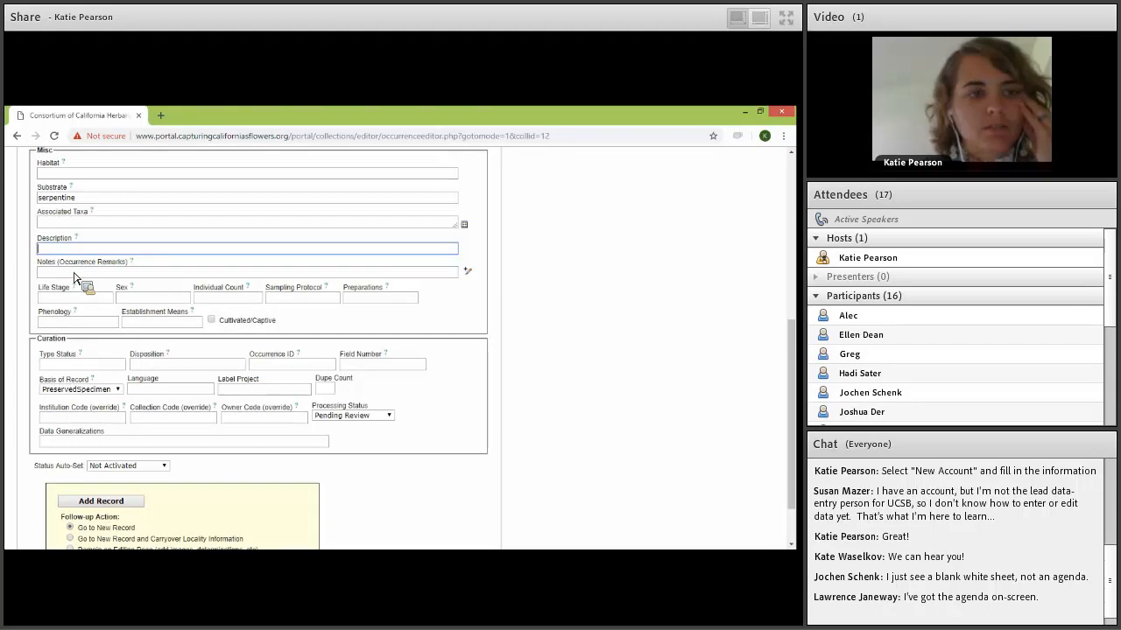
pyautogui.click(75, 275)
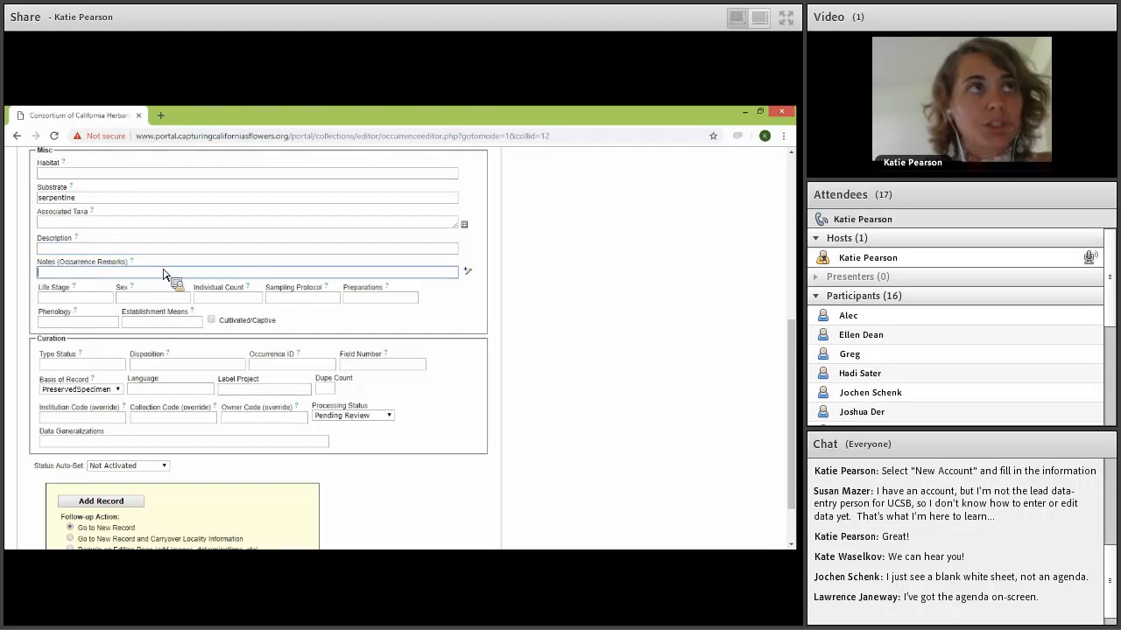
pyautogui.moveTo(40, 319); pyautogui.dragTo(88, 320)
pyautogui.doubleClick(67, 312)
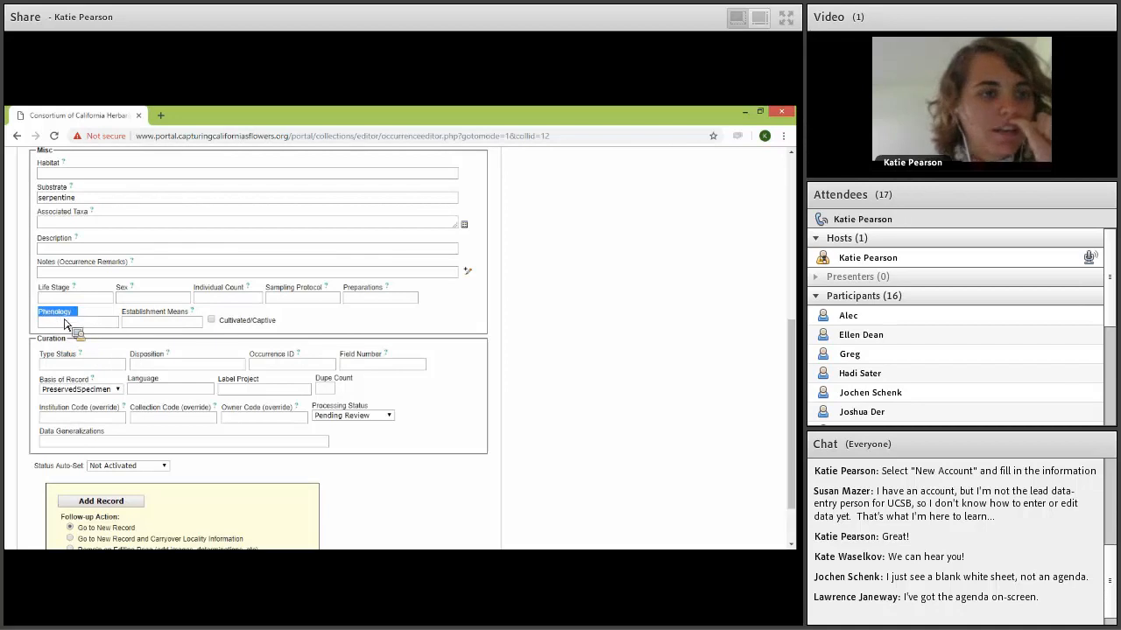
pyautogui.click(112, 322)
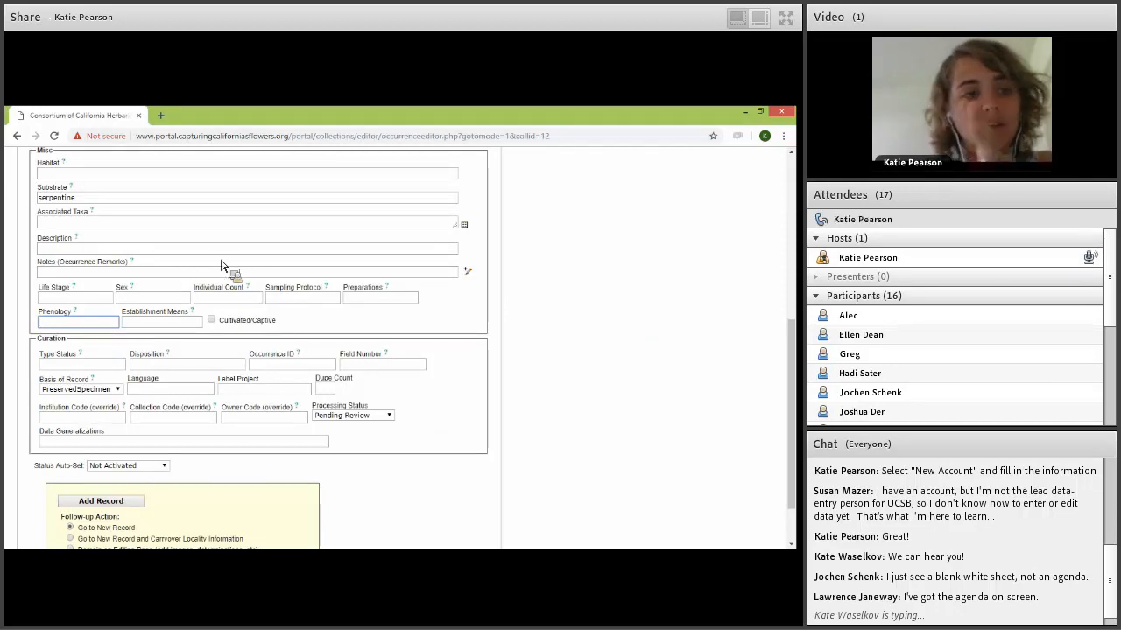
pyautogui.scroll(-1, 238, 271)
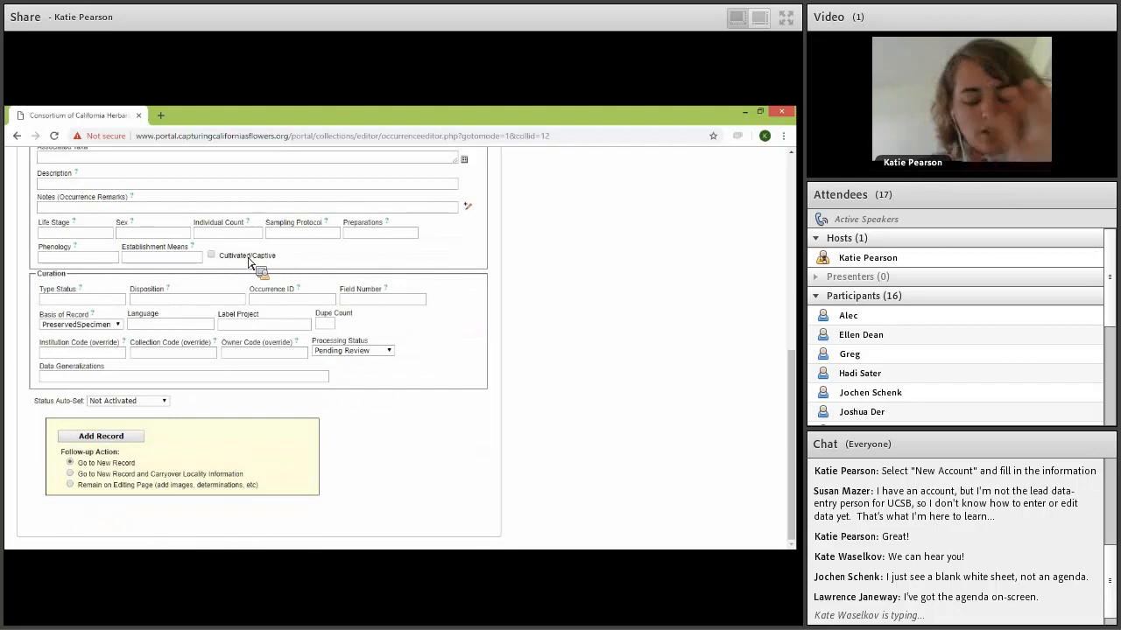
pyautogui.click(211, 255)
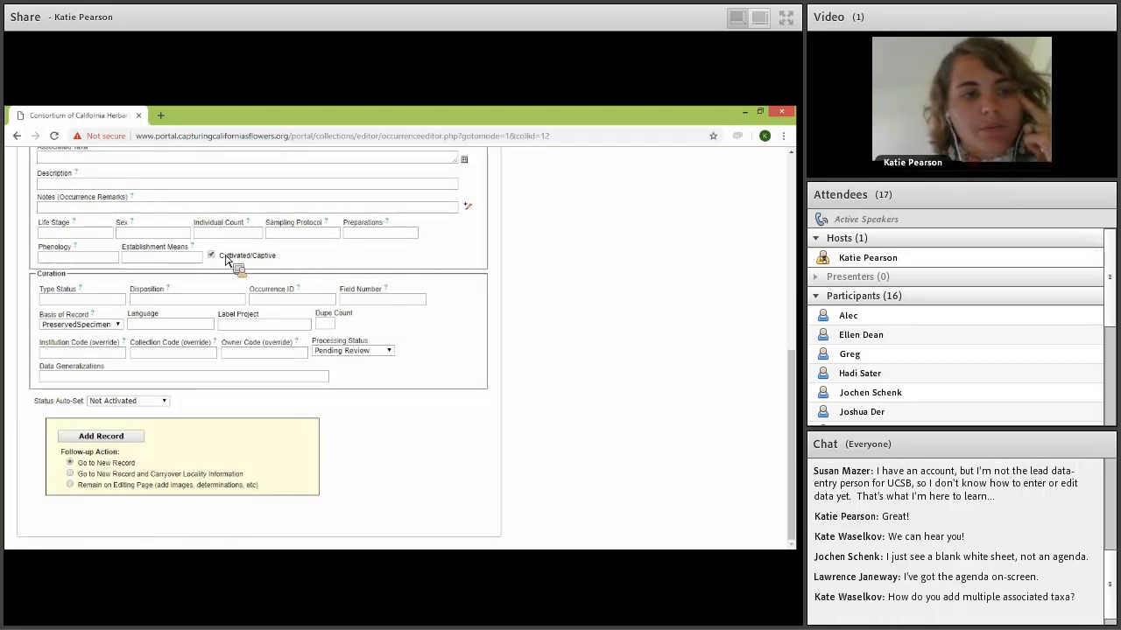
# - Look over the form from Collector Info down to the Type Status field in the Curation section
pyautogui.click(82, 300)
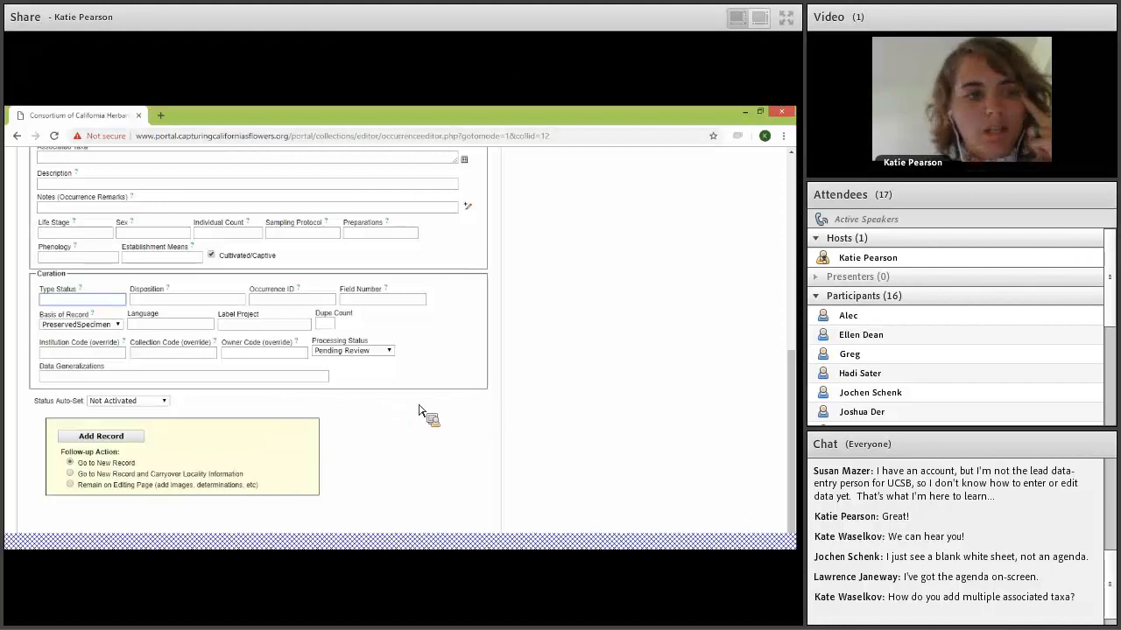
pyautogui.scroll(5, 46, 274)
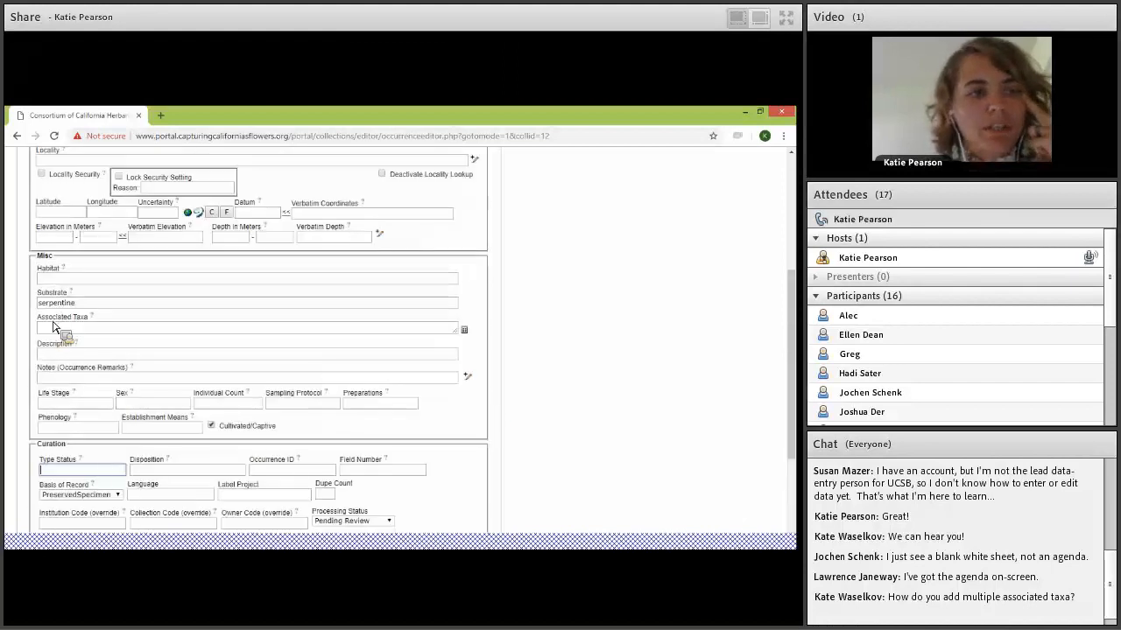
pyautogui.scroll(3, 109, 484)
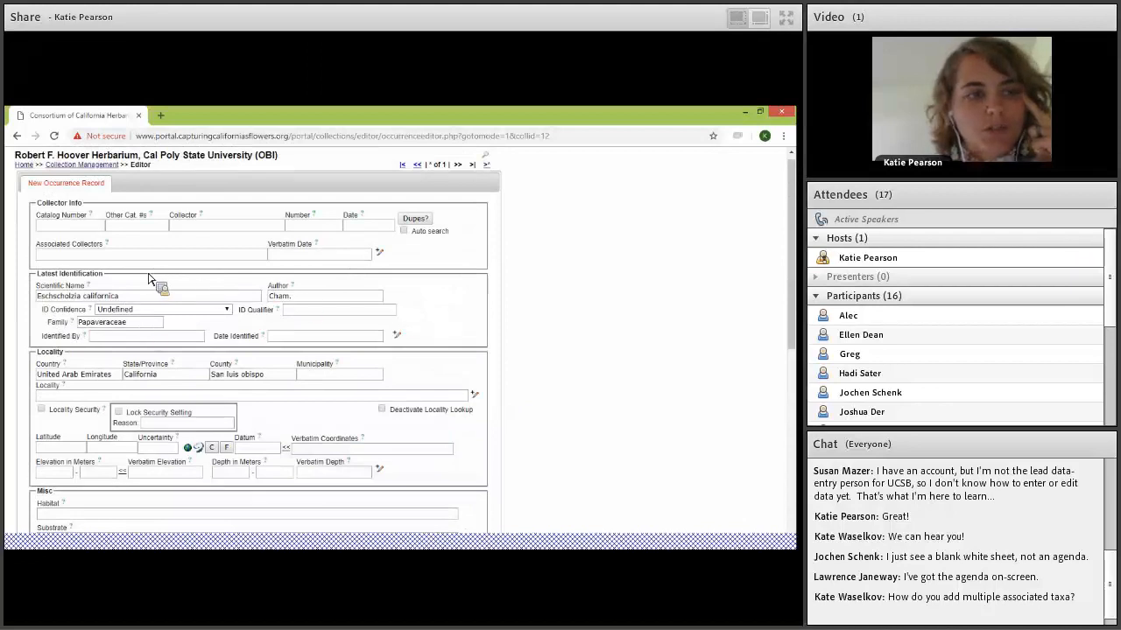
pyautogui.scroll(-8, 50, 298)
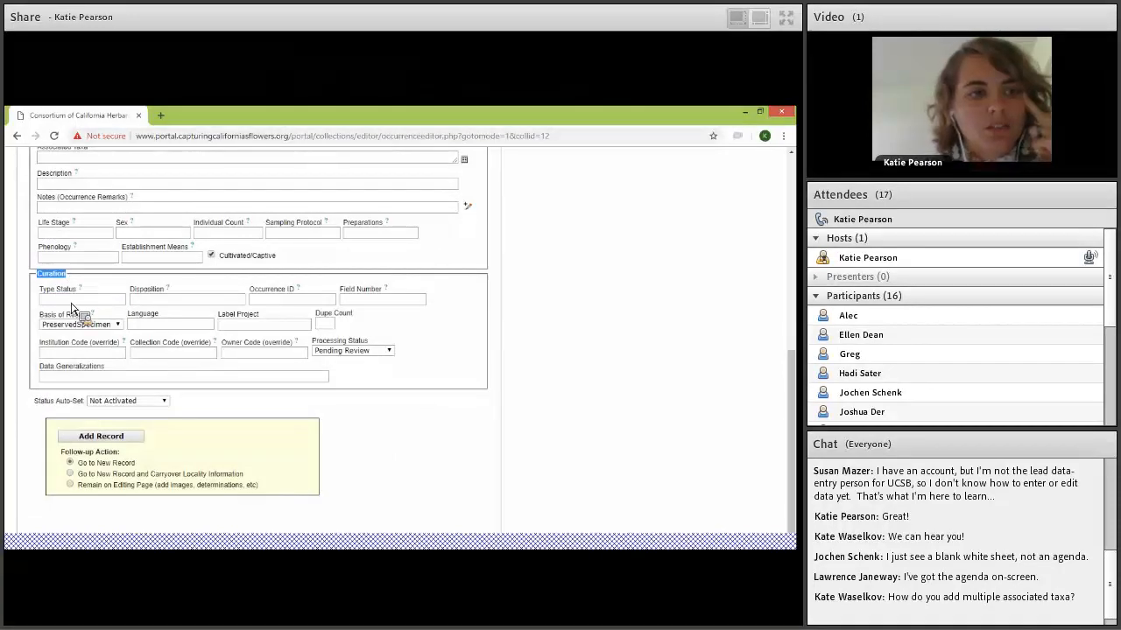
pyautogui.click(73, 307)
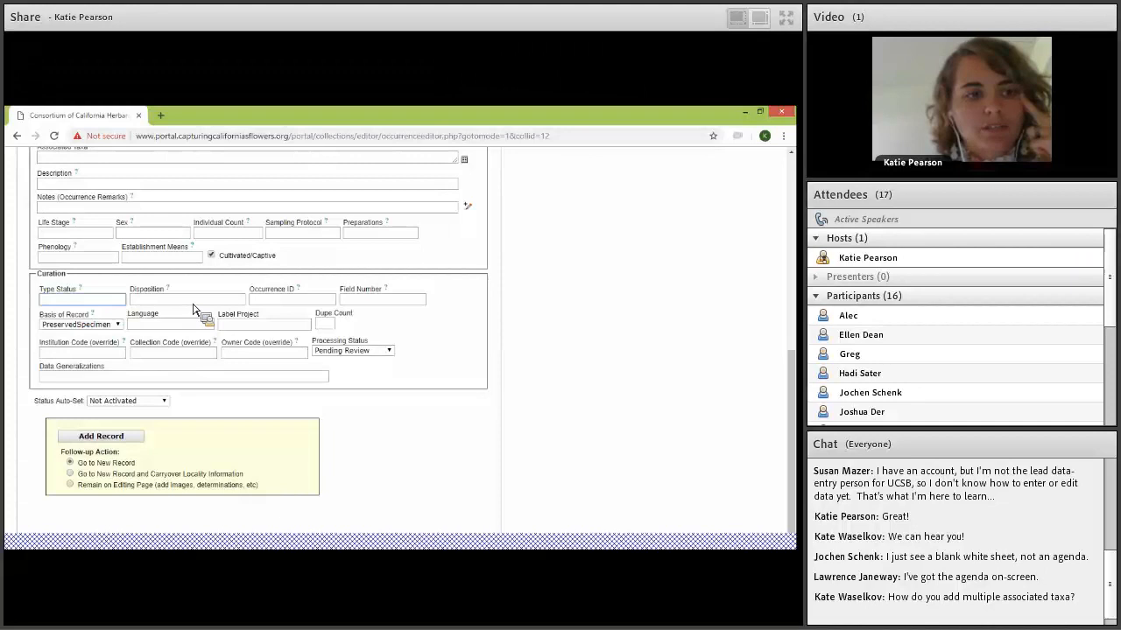
# - Enter "stored with" as the Disposition, clear it again, and visit the empty Occurrence ID field
pyautogui.click(162, 298)
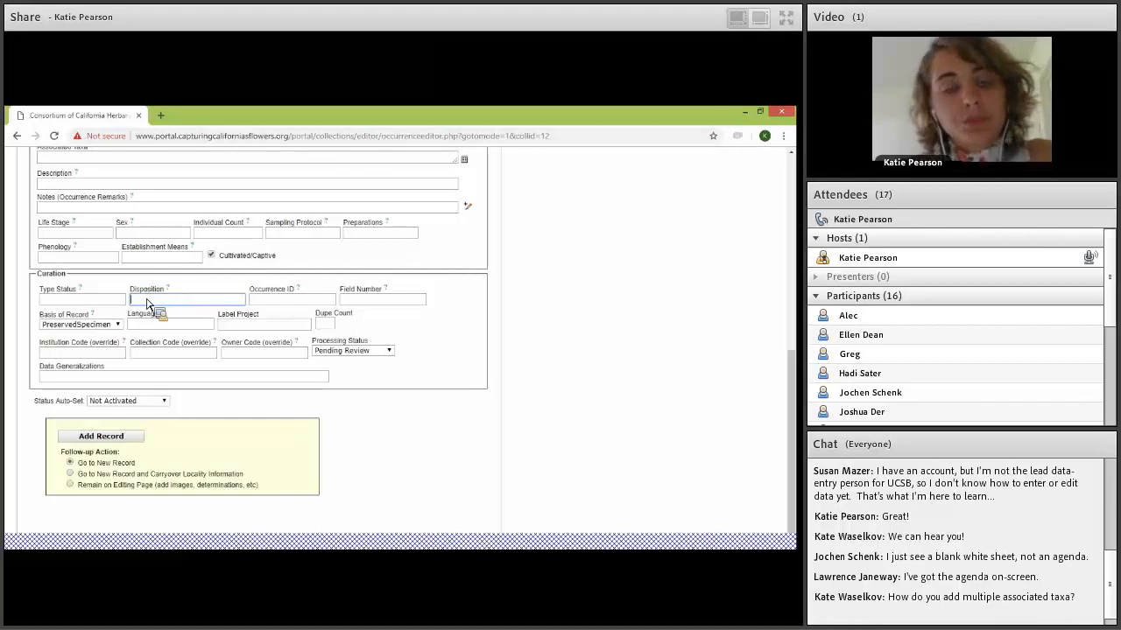
pyautogui.write('stored with')
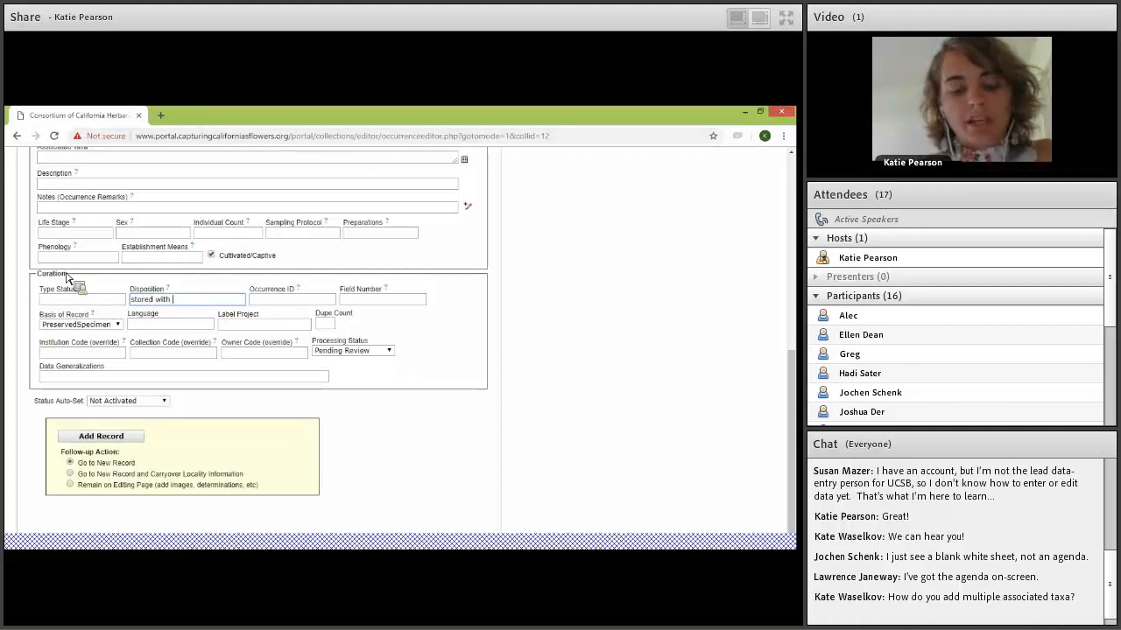
pyautogui.click(75, 277)
pyautogui.moveTo(132, 299); pyautogui.dragTo(304, 313)
pyautogui.press('BackSpace')
pyautogui.click(292, 302)
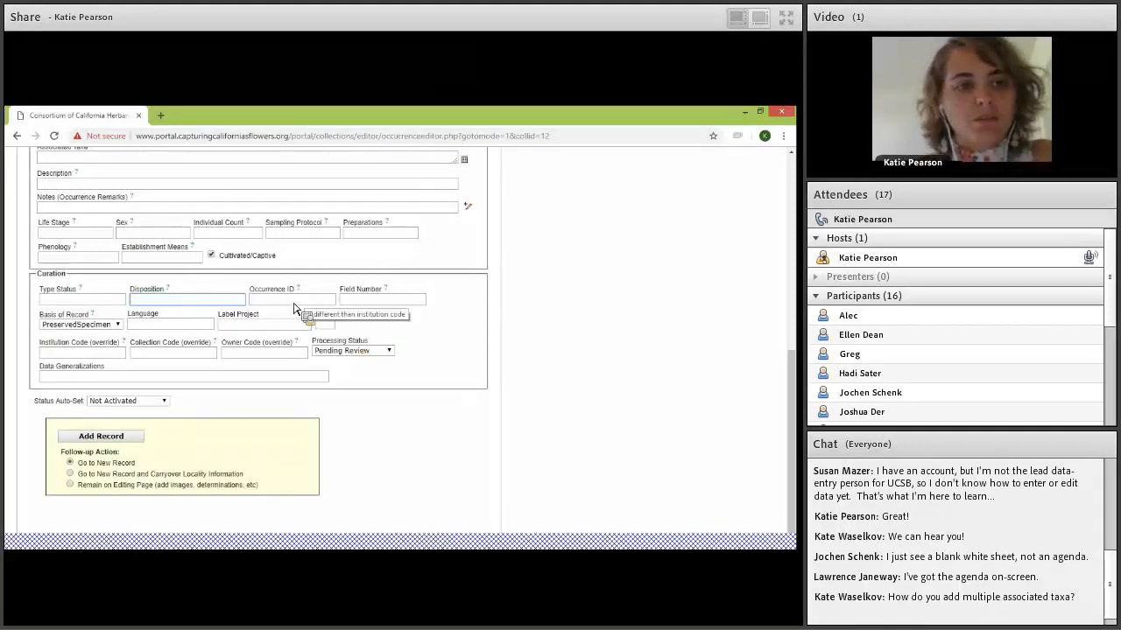
pyautogui.click(307, 299)
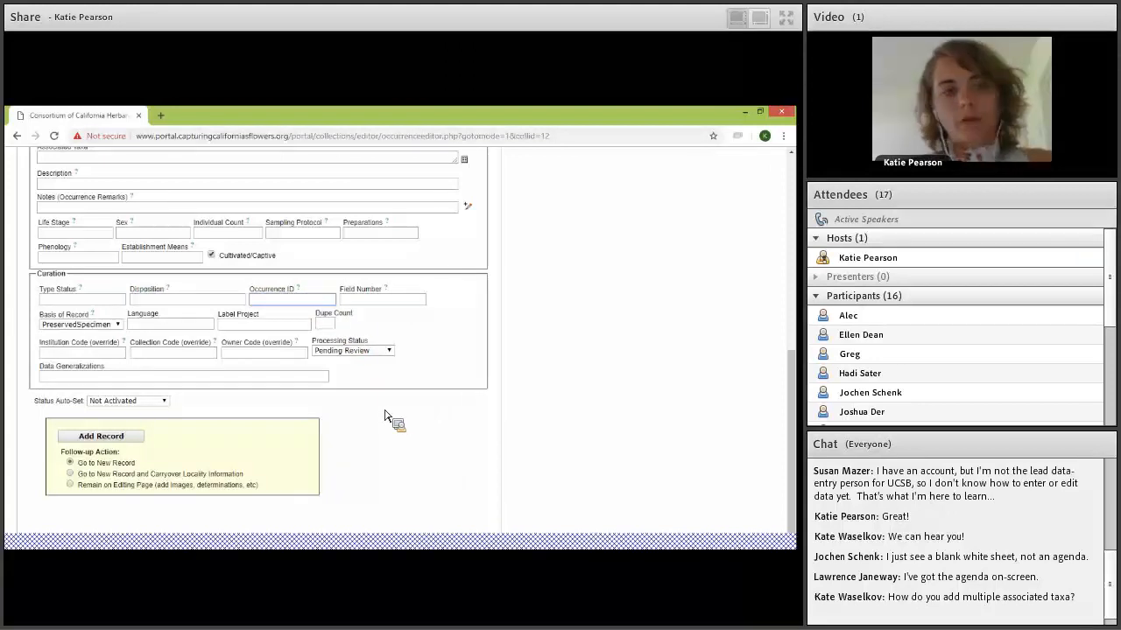
pyautogui.click(371, 373)
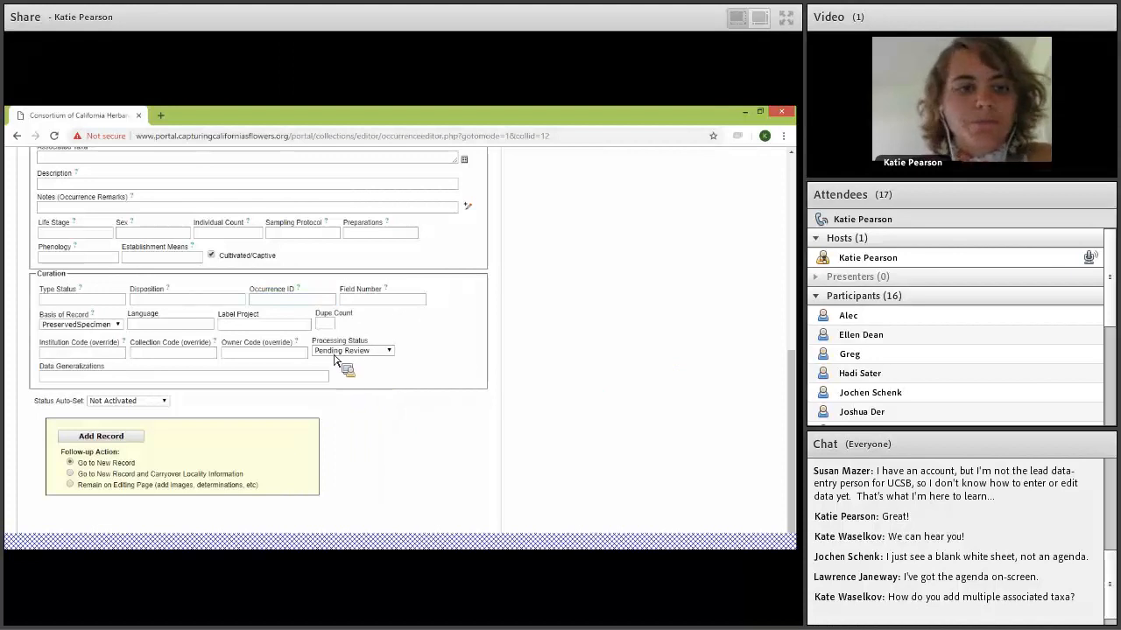
# - Review the Processing Status options, set the status to Reviewed, and return it to Pending Review
pyautogui.click(381, 351)
pyautogui.click(376, 347)
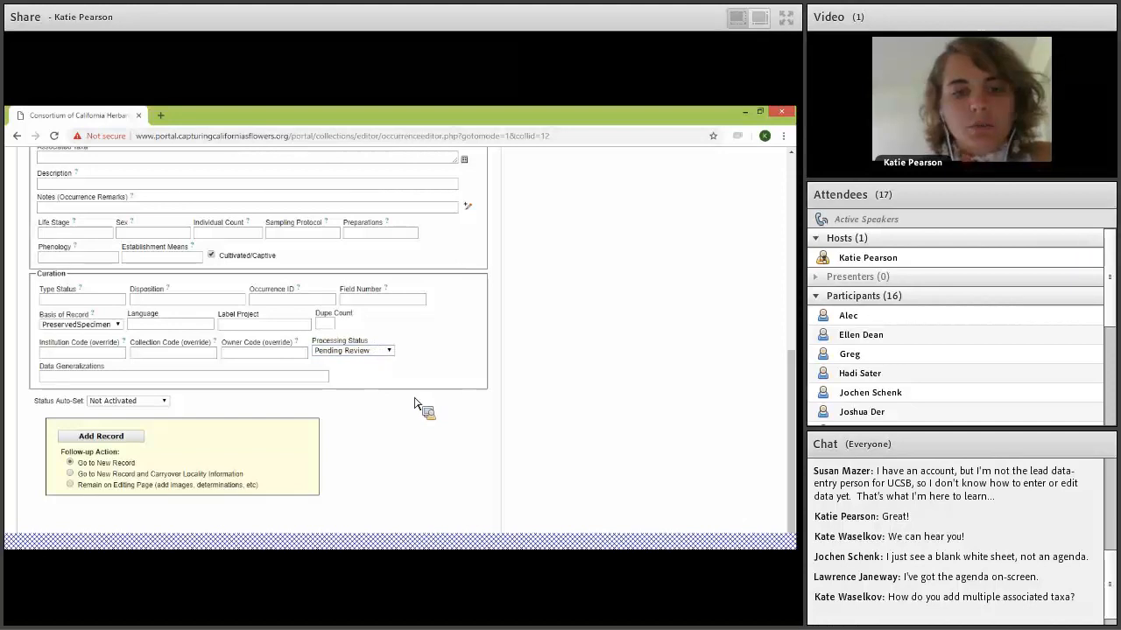
pyautogui.click(377, 354)
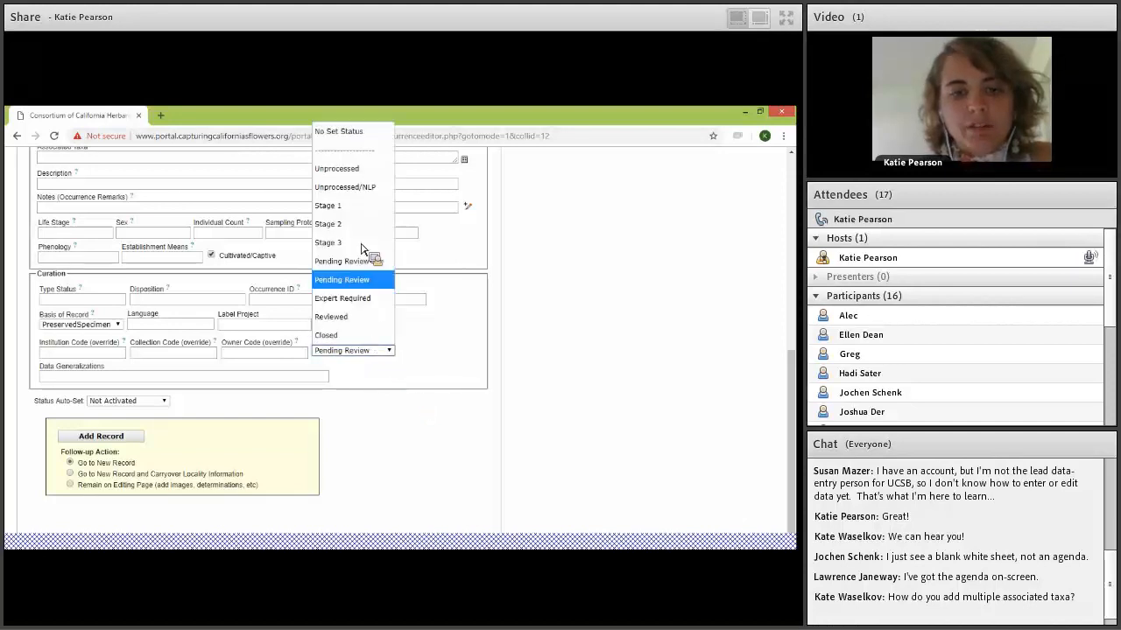
pyautogui.click(331, 316)
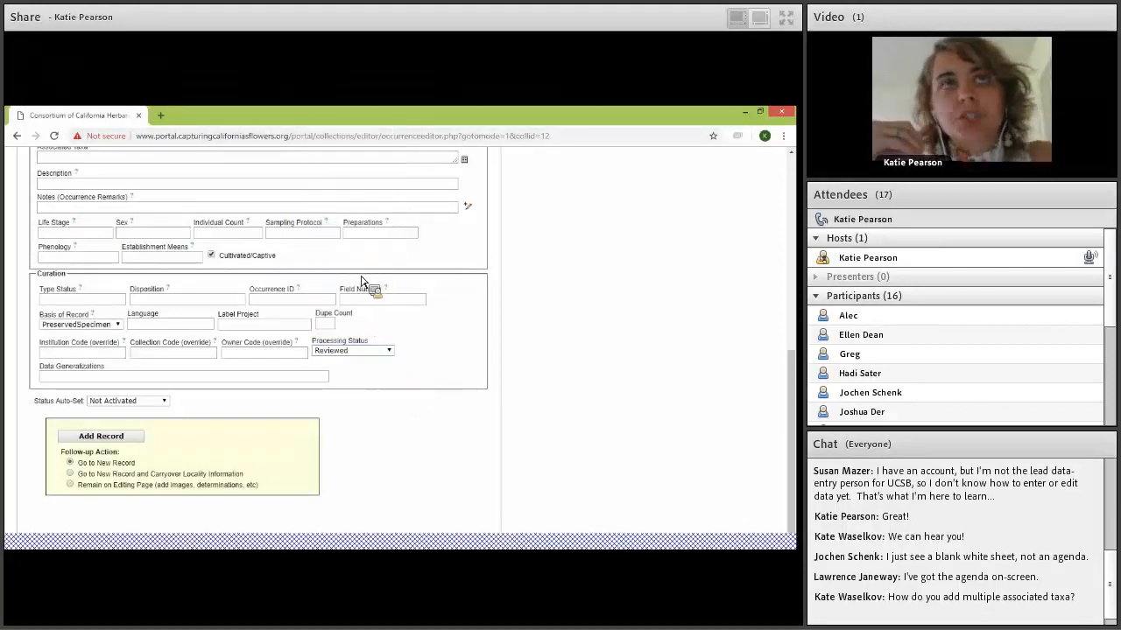
pyautogui.click(350, 350)
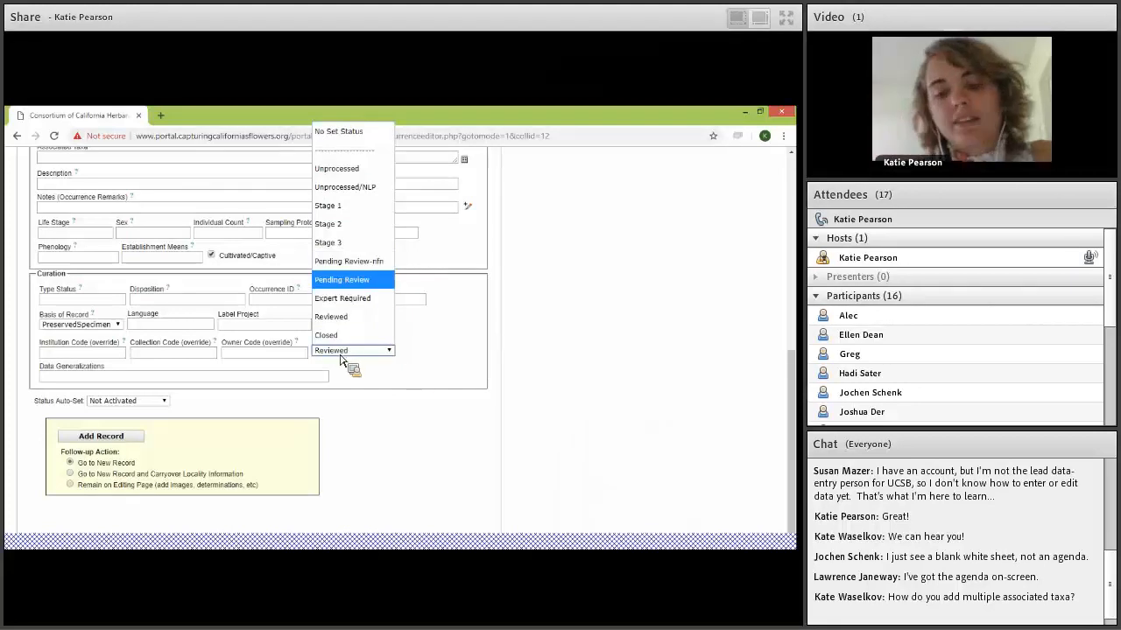
pyautogui.press('Return')
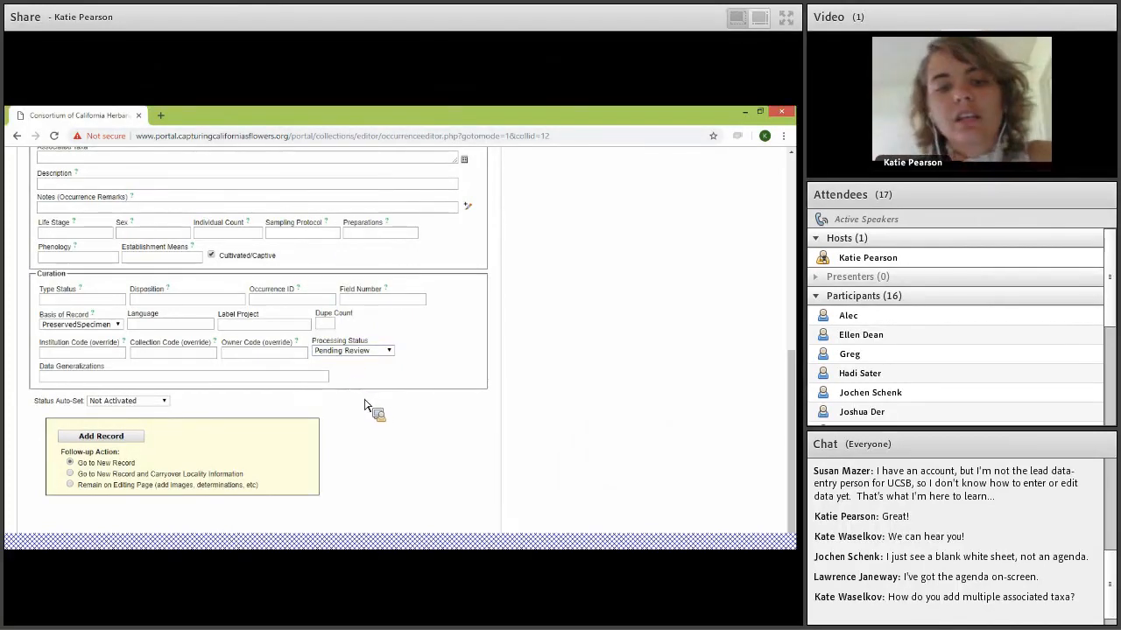
# - Go to the OBI herbarium's Collection Management page and open the first record in its existing occurrence records table
pyautogui.scroll(3, 326, 434)
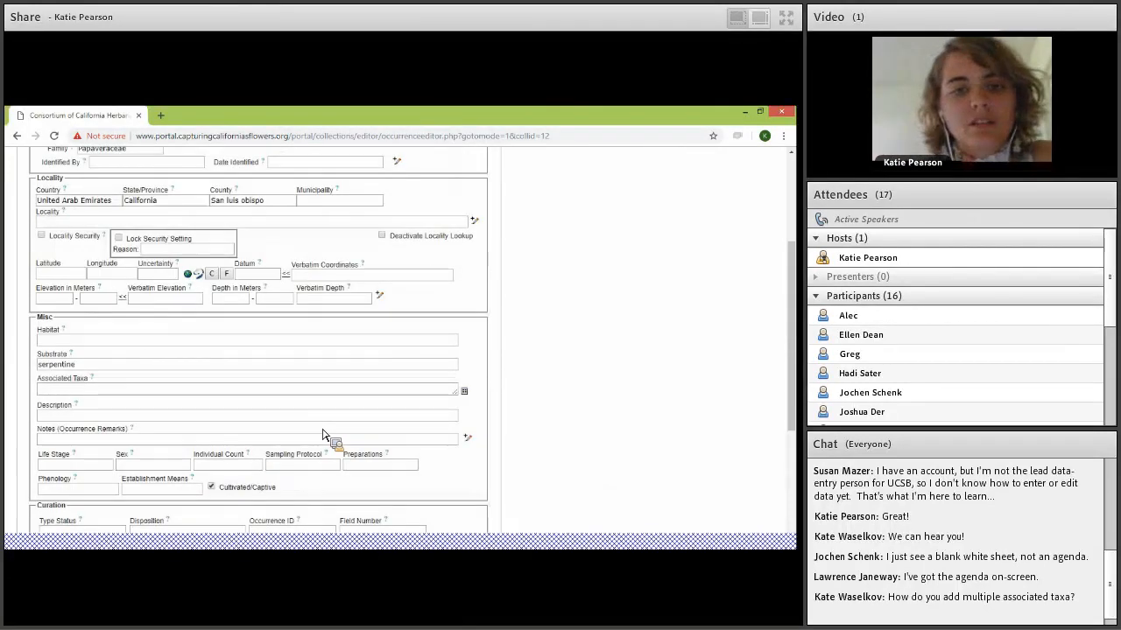
pyautogui.scroll(3, 445, 523)
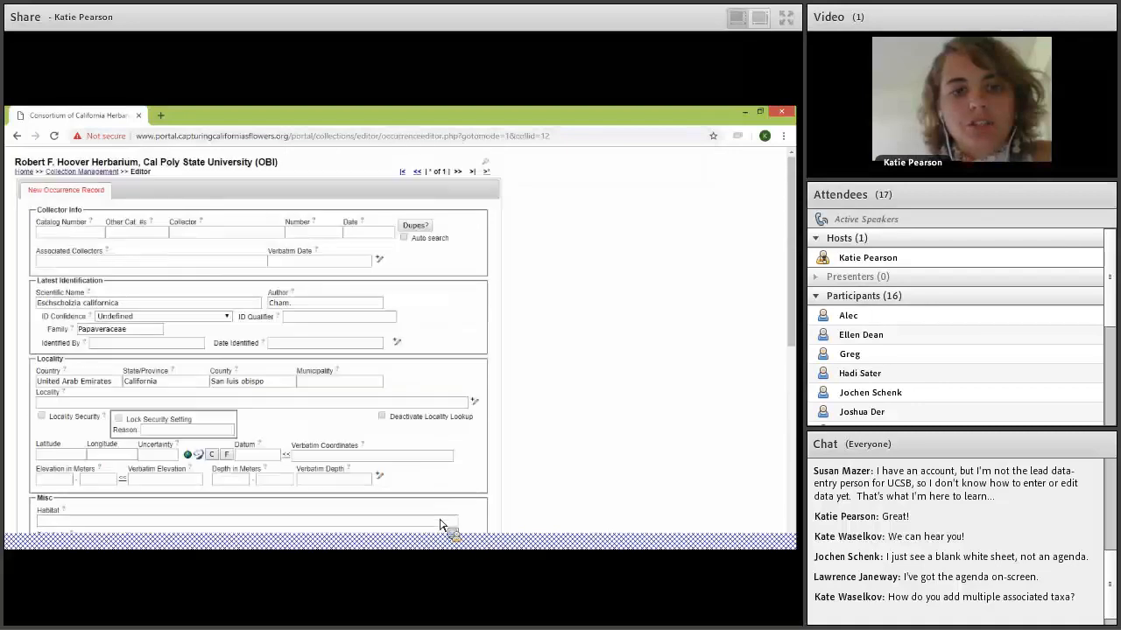
pyautogui.scroll(-1, 511, 553)
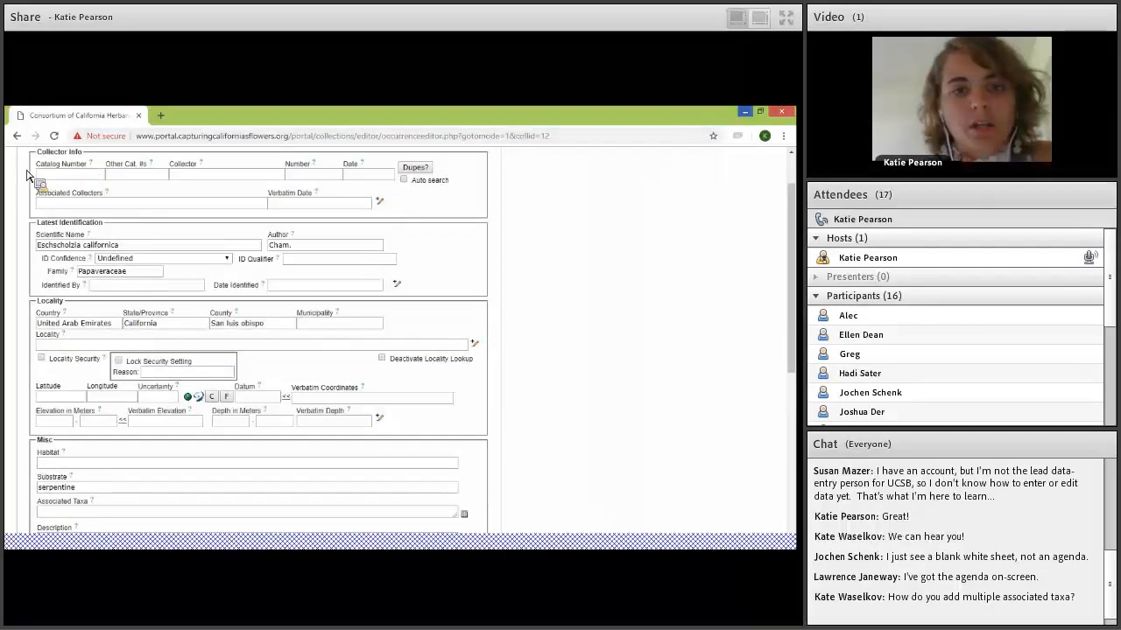
pyautogui.scroll(1, 68, 179)
pyautogui.scroll(1, 69, 179)
pyautogui.rightClick(64, 172)
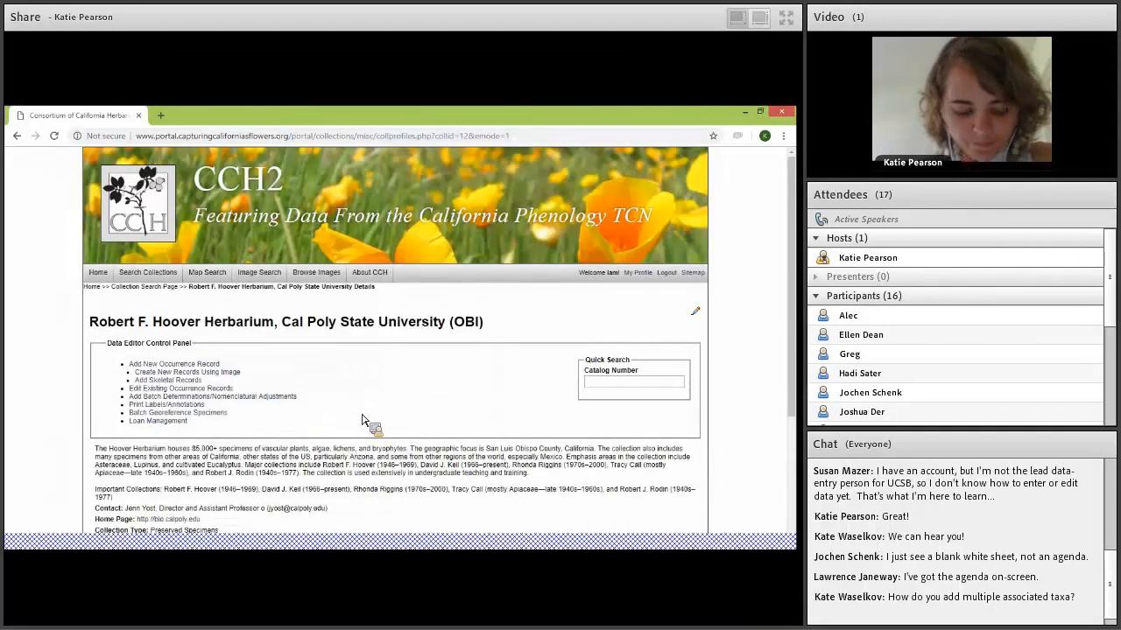
pyautogui.scroll(-1, 366, 422)
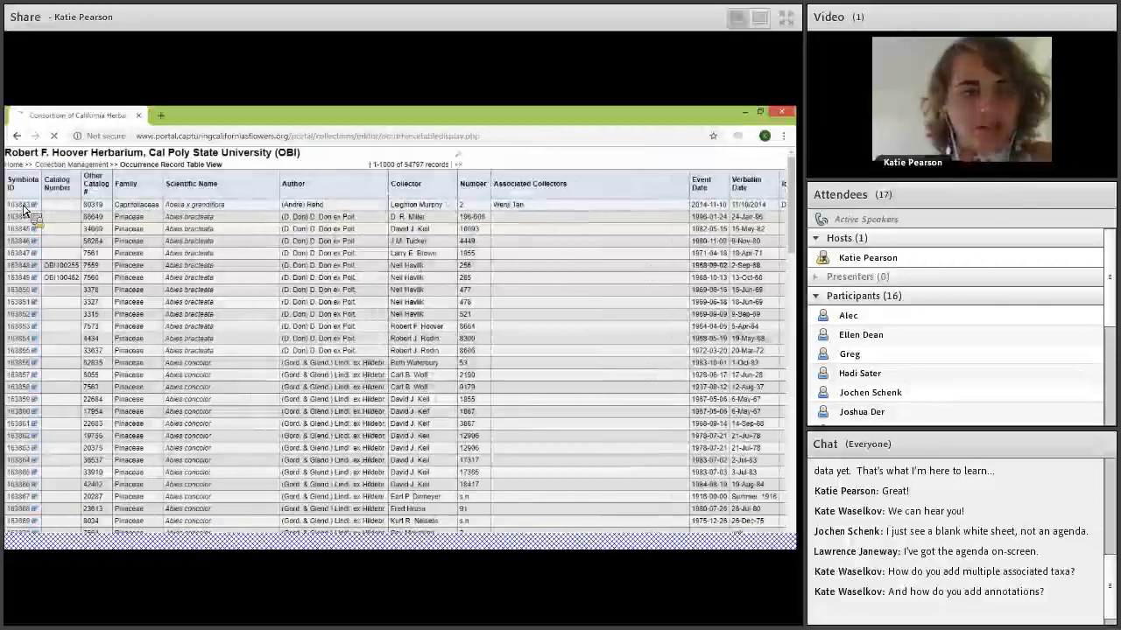
pyautogui.click(23, 207)
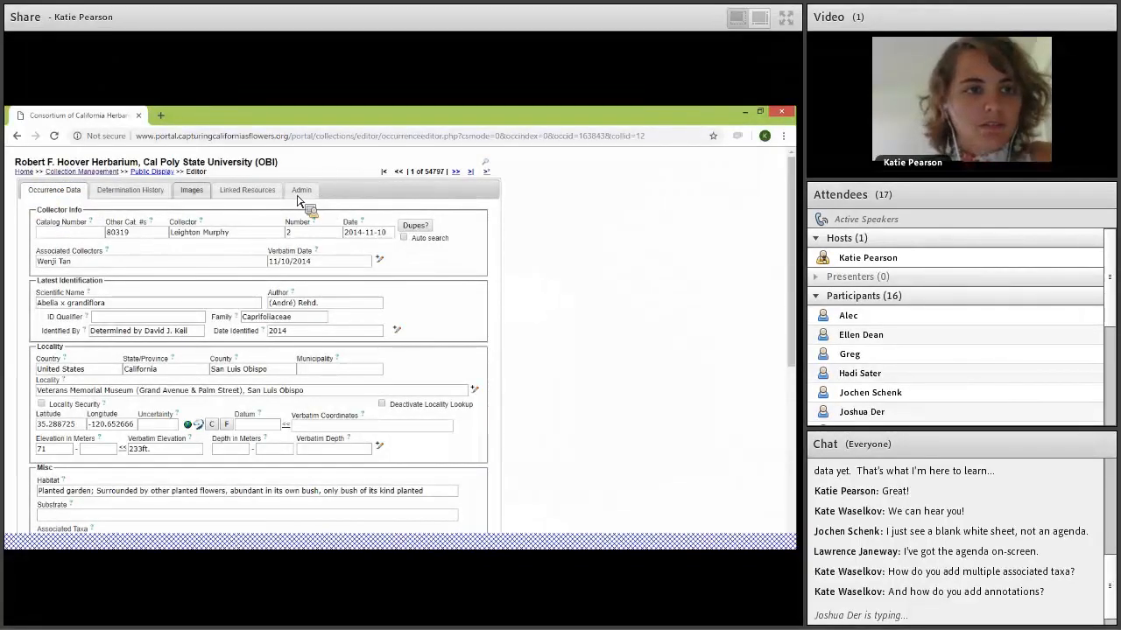
# - View the record's Determination History with its new determination form, and return to the Occurrence Data
pyautogui.click(158, 200)
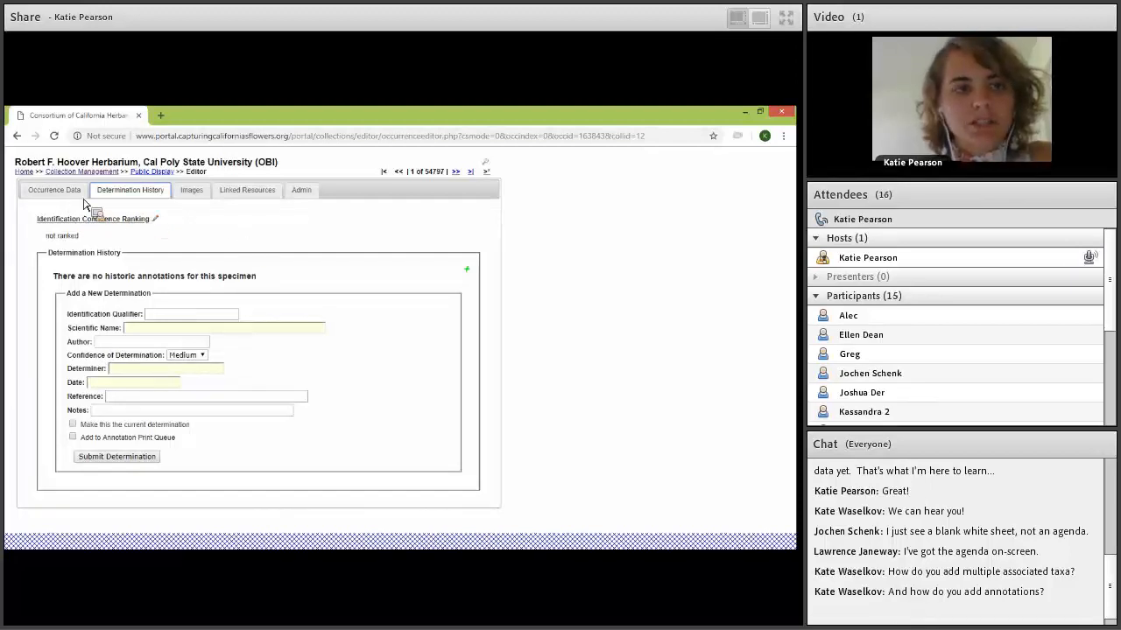
pyautogui.click(58, 193)
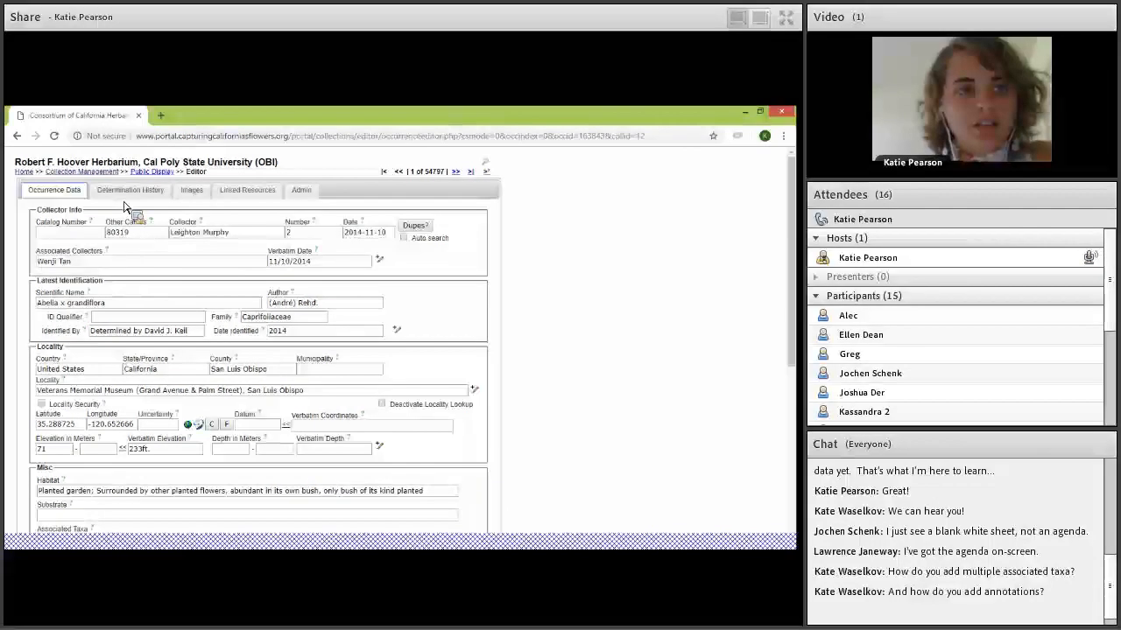
# - Open the record's Determination History and go through the new determination fields from Identification Qualifier to Date
pyautogui.click(127, 302)
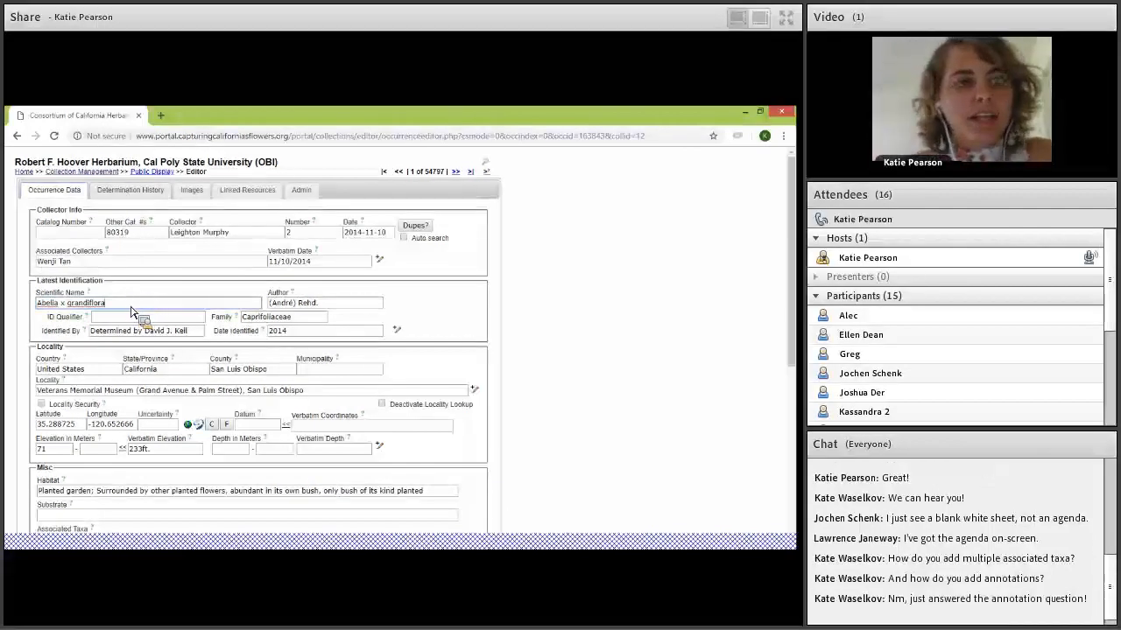
pyautogui.click(147, 192)
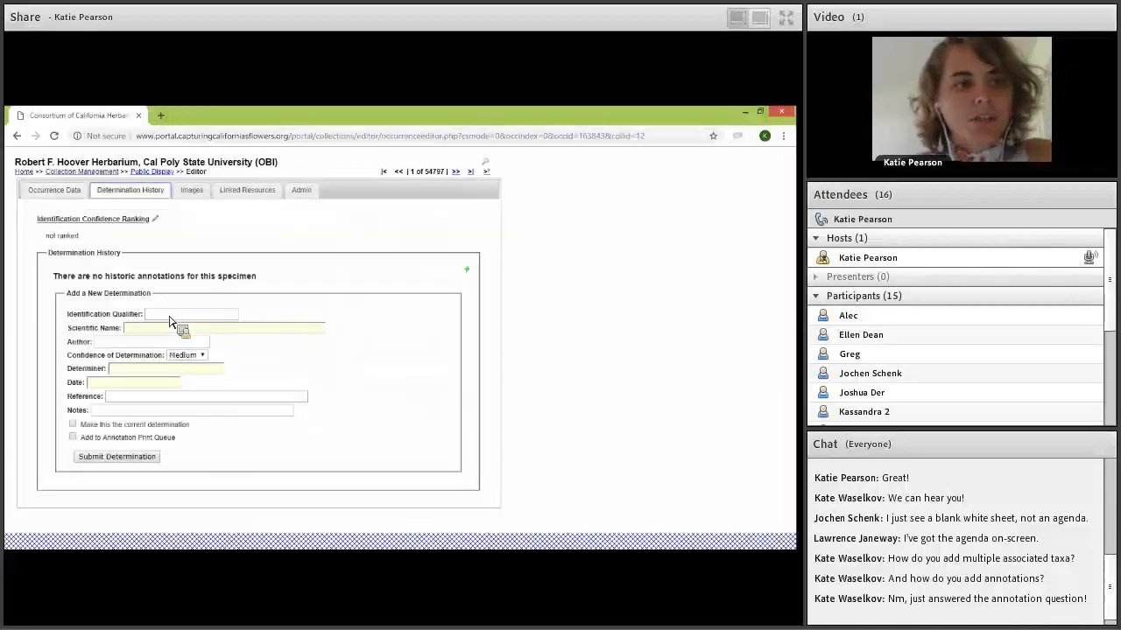
pyautogui.click(171, 315)
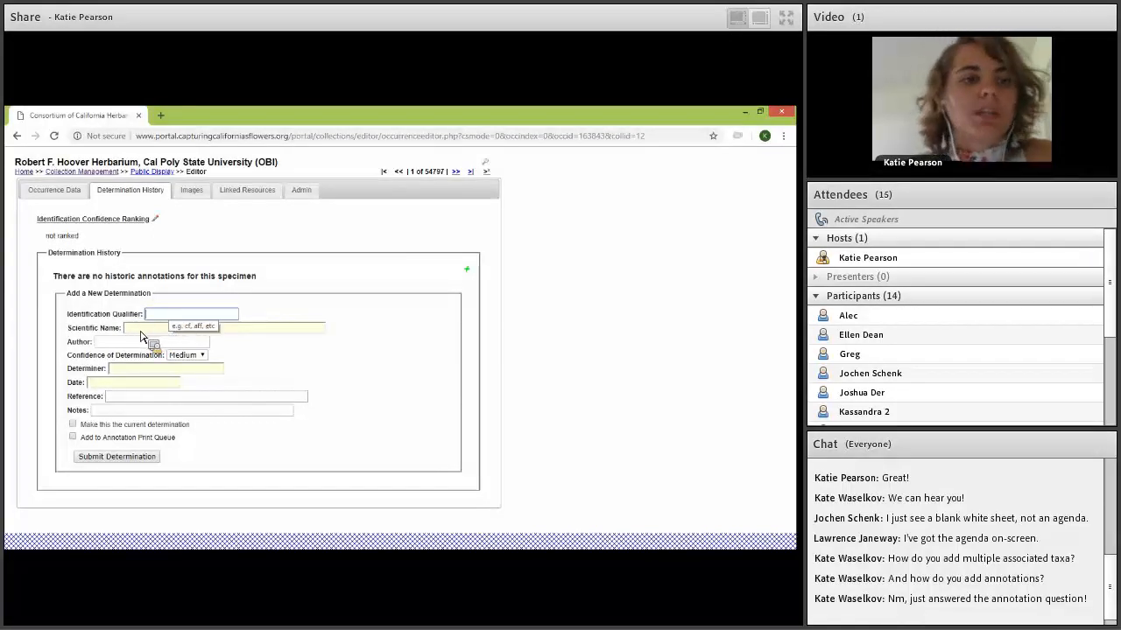
pyautogui.press('Tab')
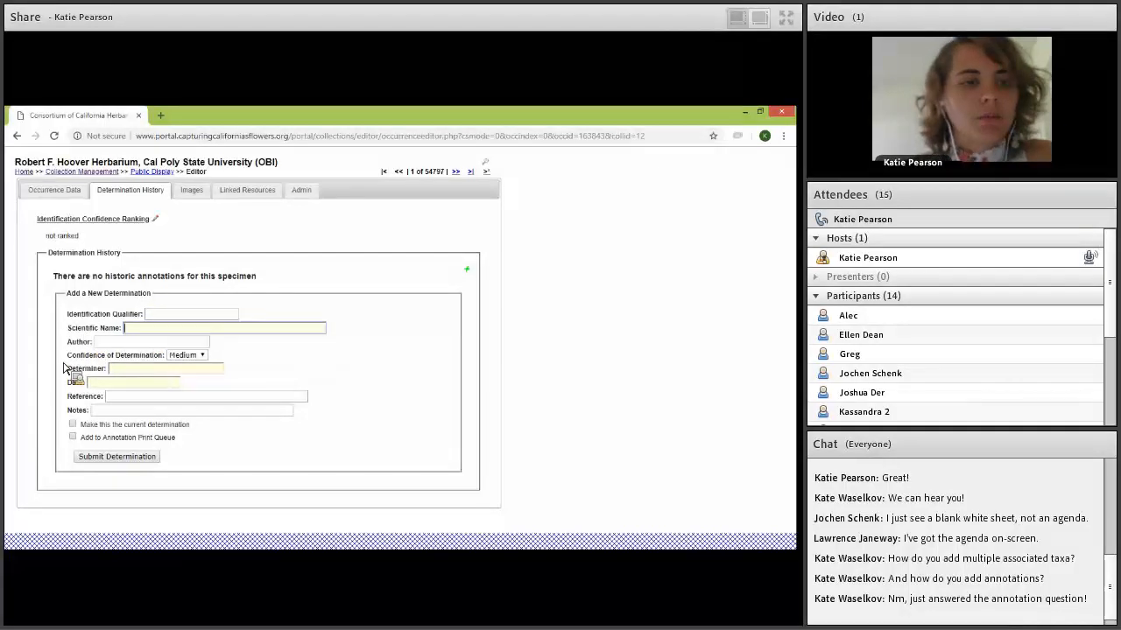
pyautogui.press('Tab')
pyautogui.press('Tab')
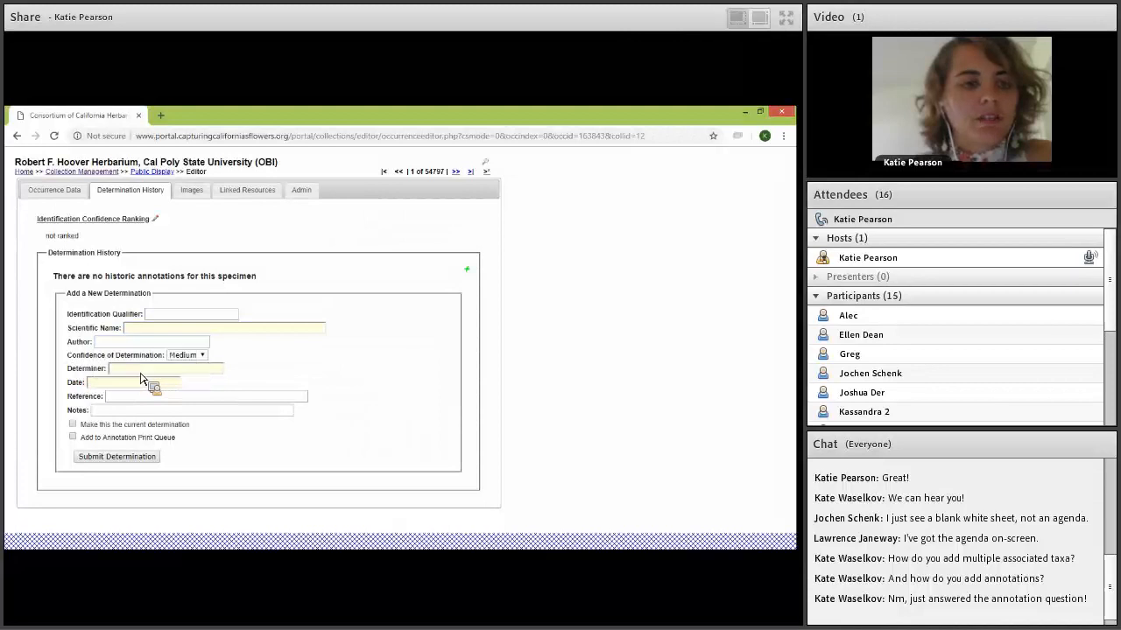
pyautogui.press('Tab')
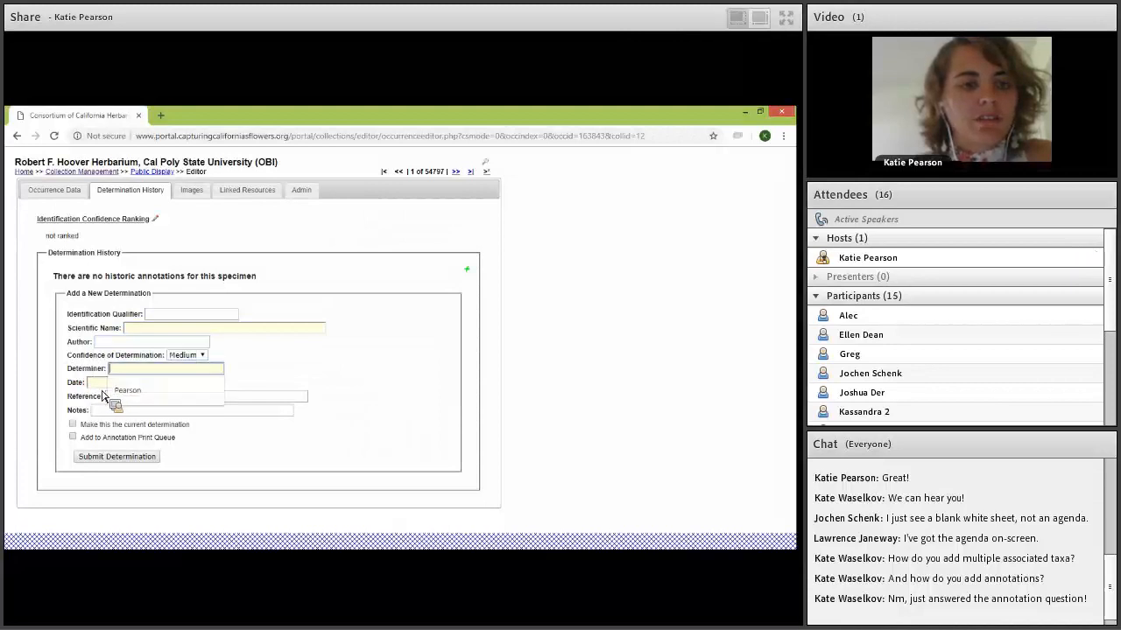
pyautogui.press('Tab')
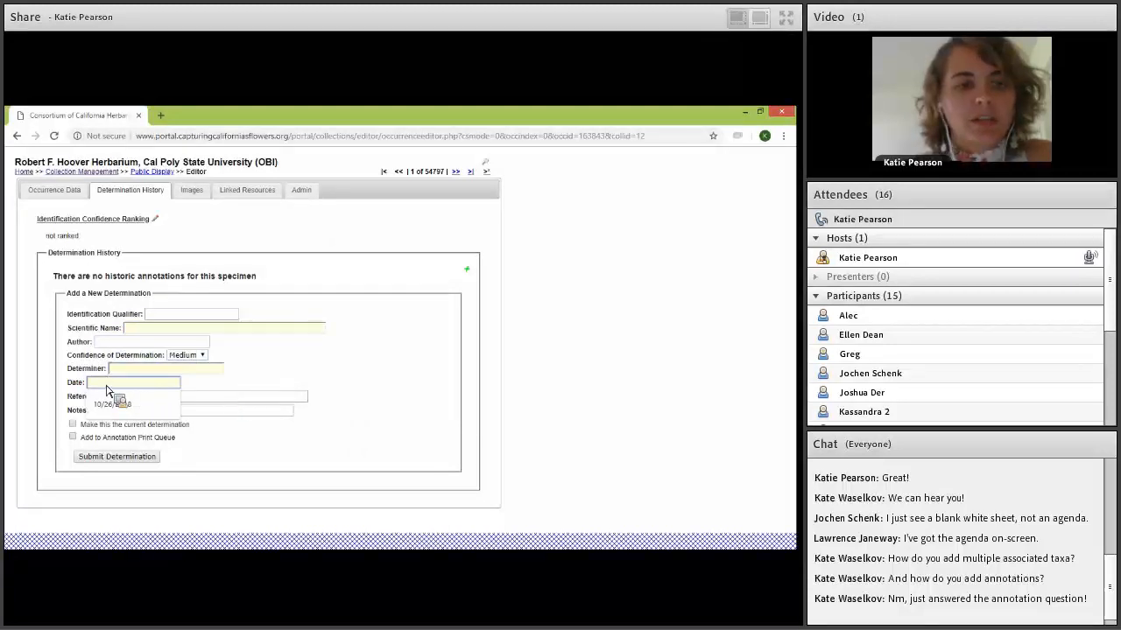
pyautogui.click(225, 447)
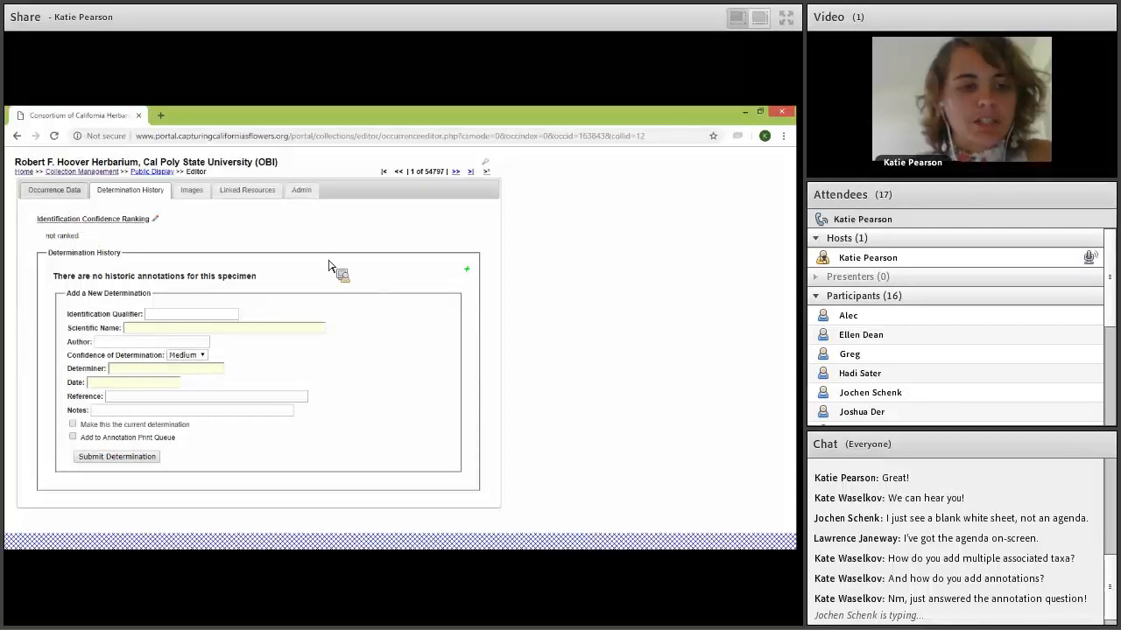
# - Look over the record's Occurrence Data and Determination History again, and view its Images and Admin sections
pyautogui.click(54, 190)
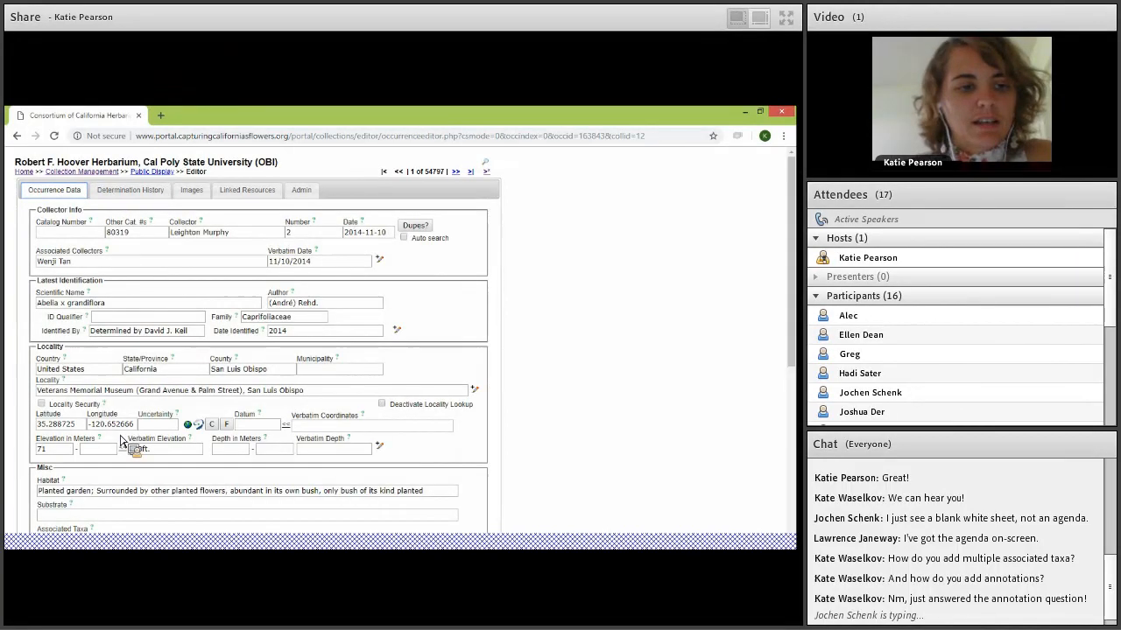
pyautogui.click(131, 190)
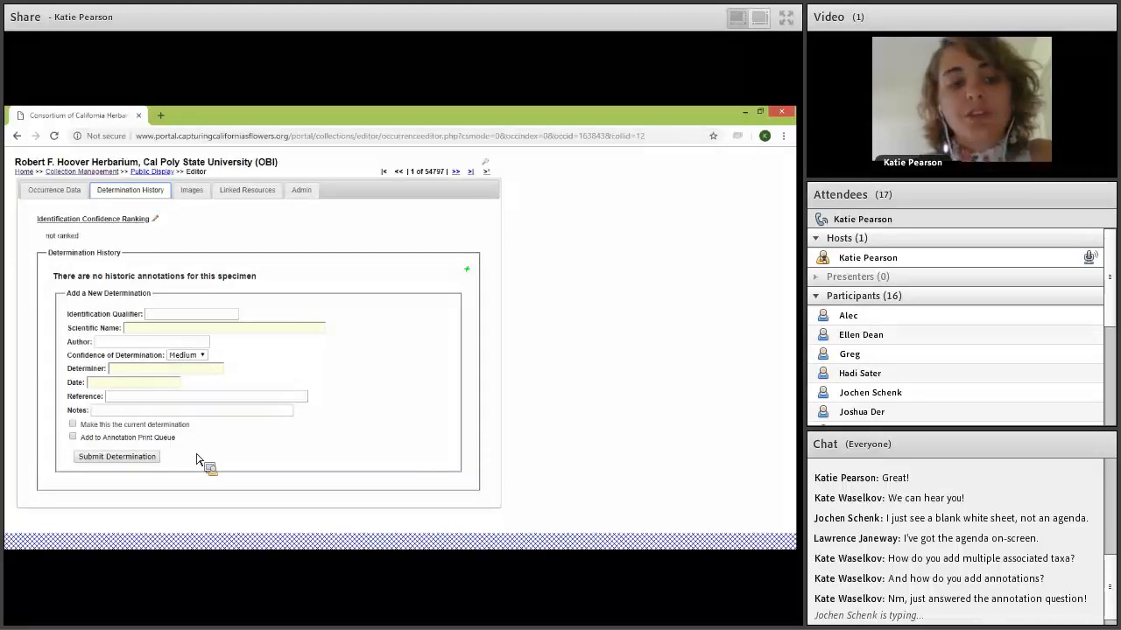
pyautogui.click(193, 195)
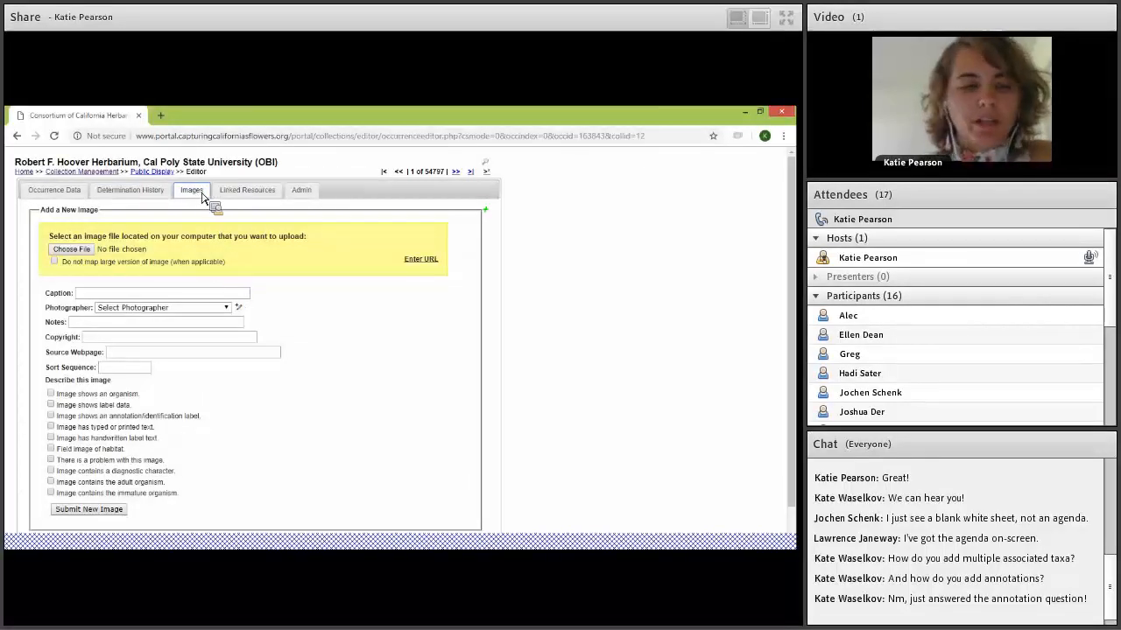
pyautogui.click(309, 192)
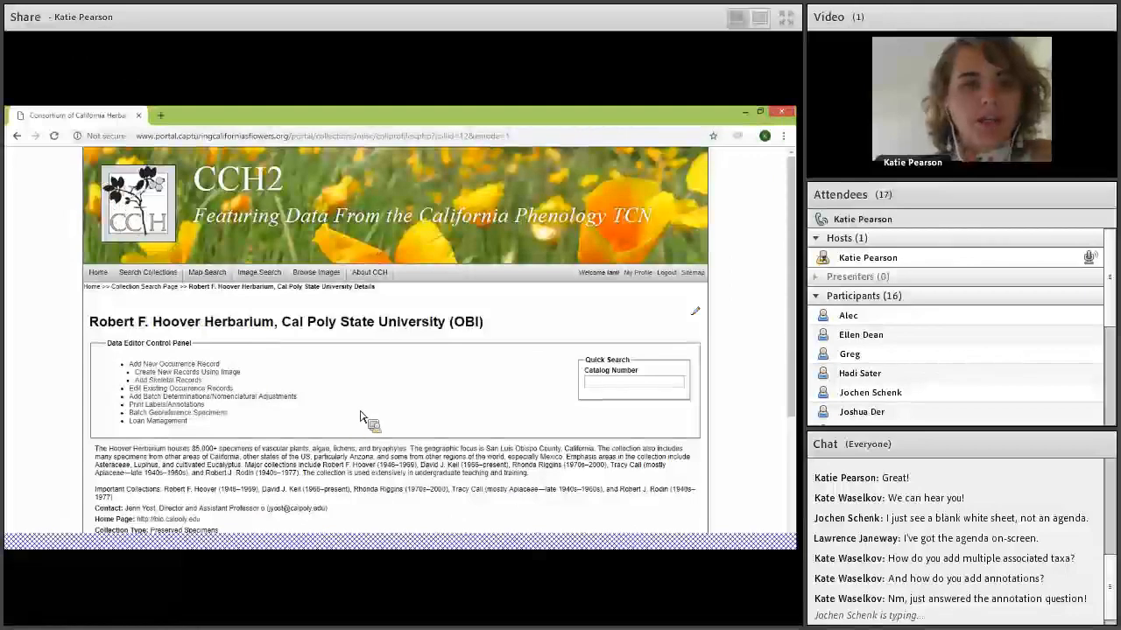
# - In the OBI herbarium's batch determinations, queue catalog numbers OBI100255 and OBI100462 and review the annotation type options
pyautogui.scroll(-1, 353, 381)
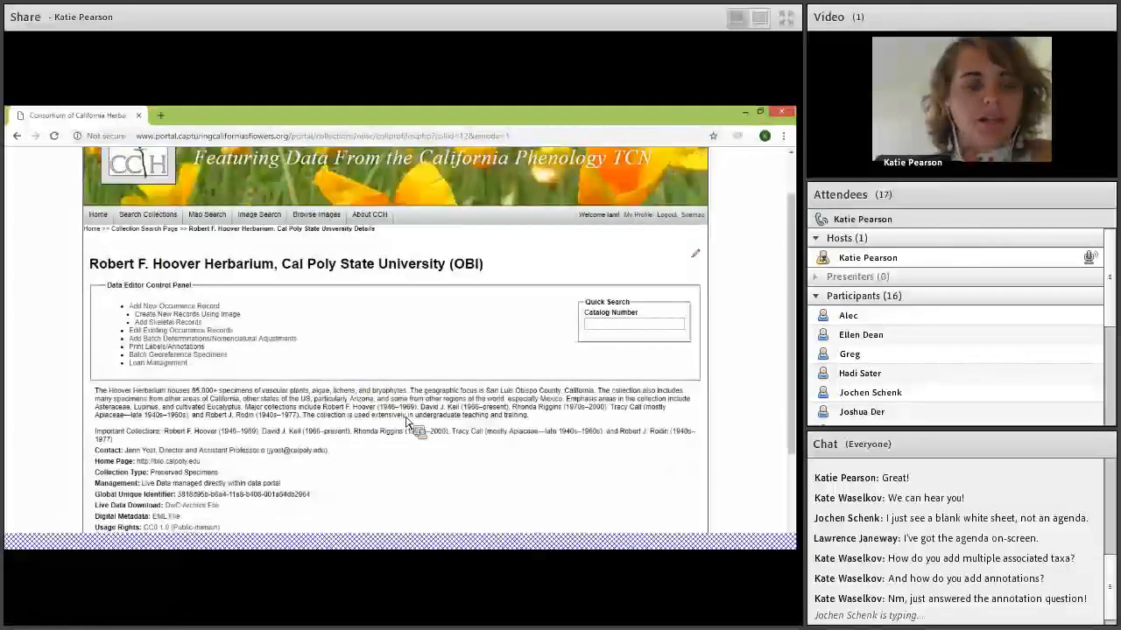
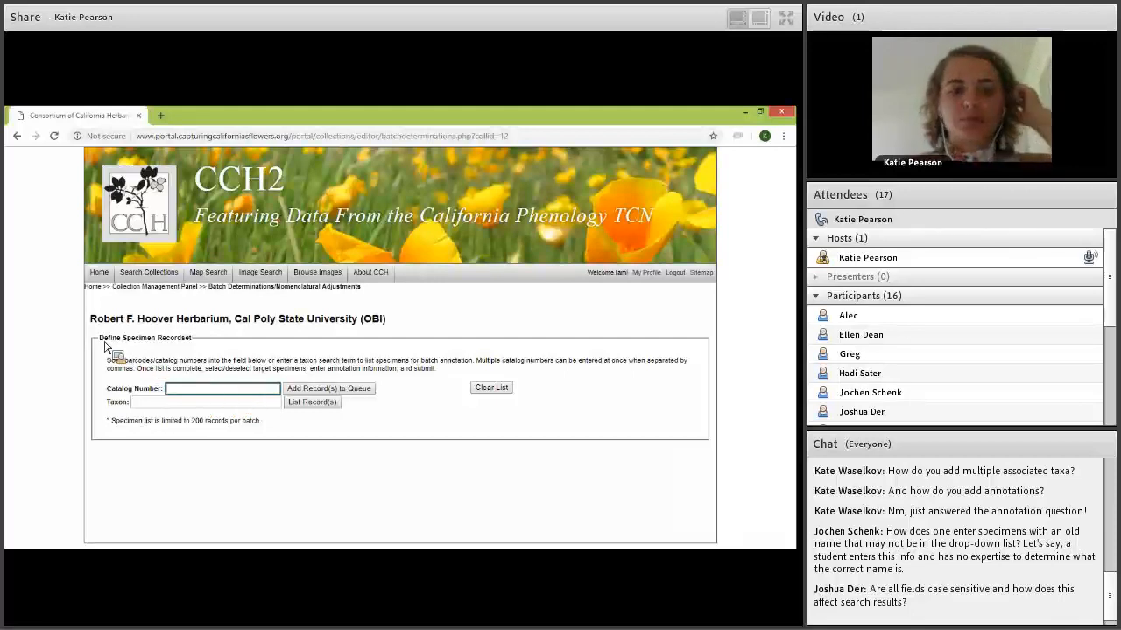
pyautogui.moveTo(100, 340); pyautogui.dragTo(233, 349)
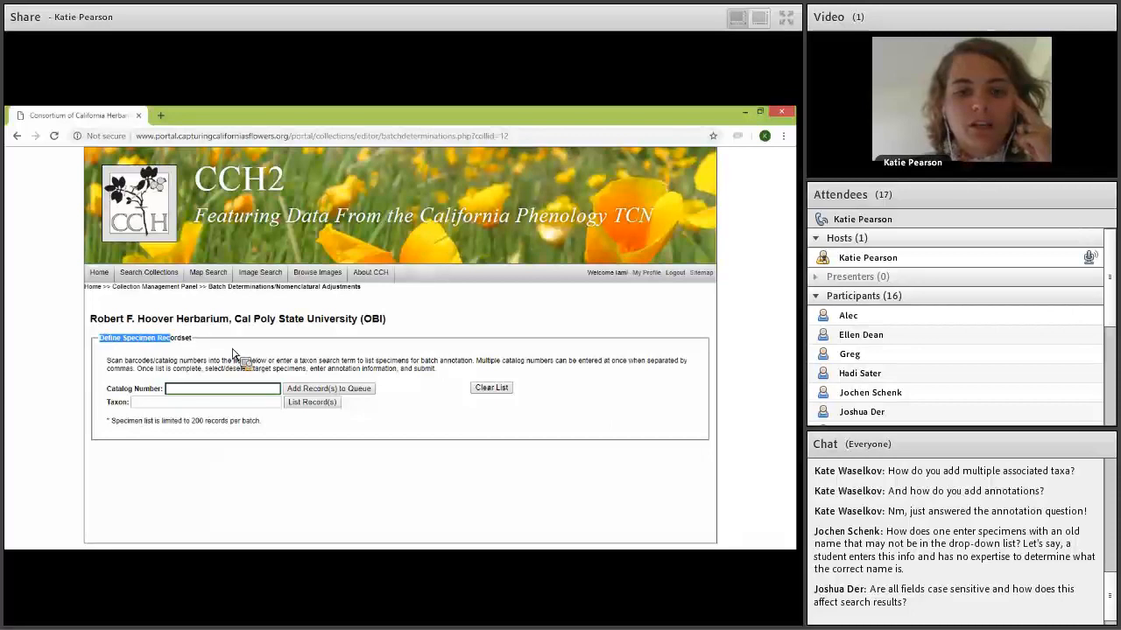
pyautogui.click(224, 393)
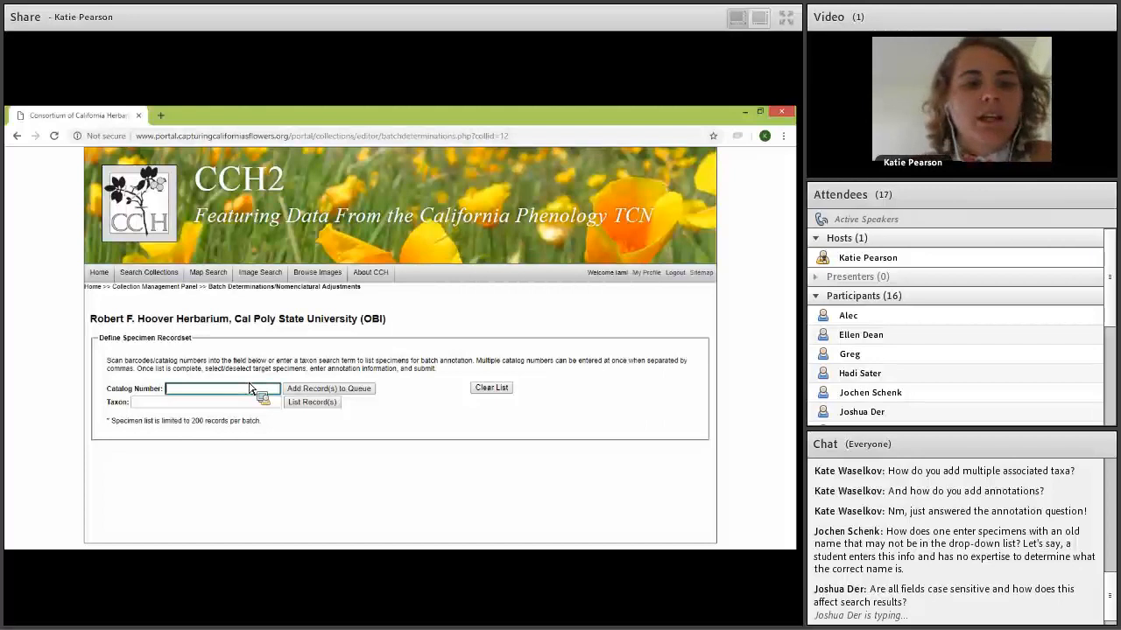
pyautogui.write('OBI1')
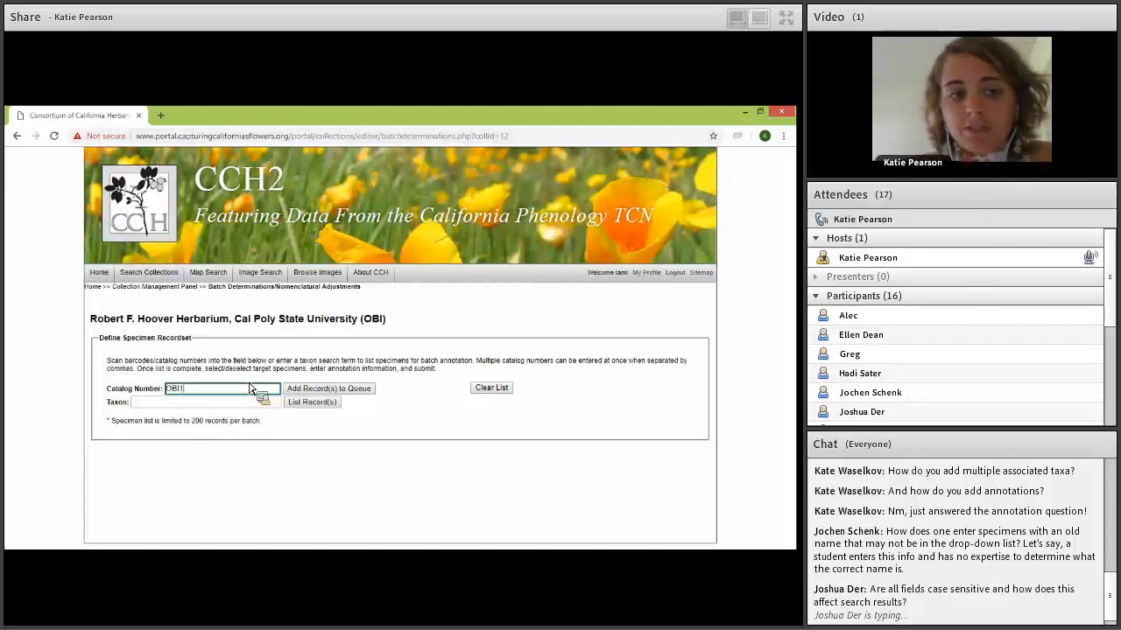
pyautogui.write('00255, OBI')
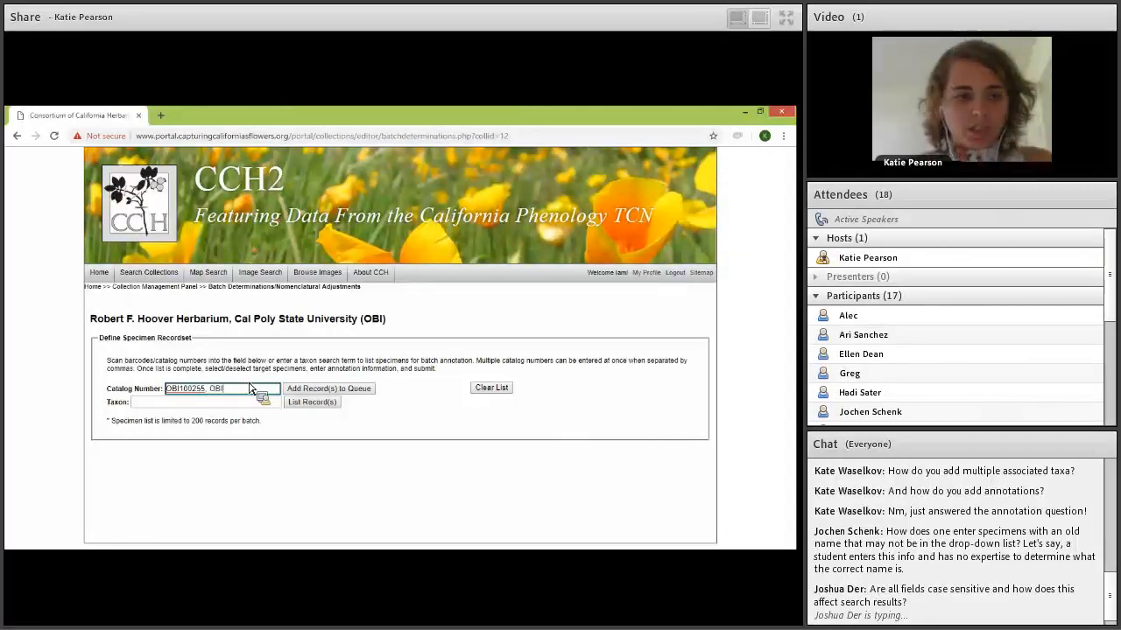
pyautogui.write('10046256')
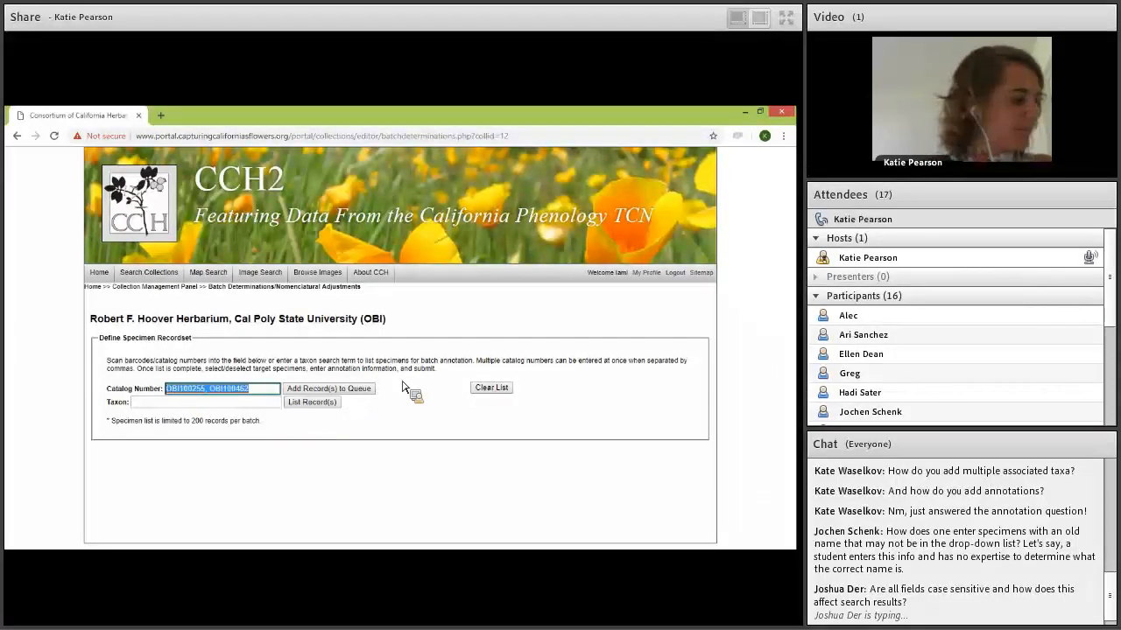
pyautogui.press('Return')
pyautogui.scroll(-3, 398, 254)
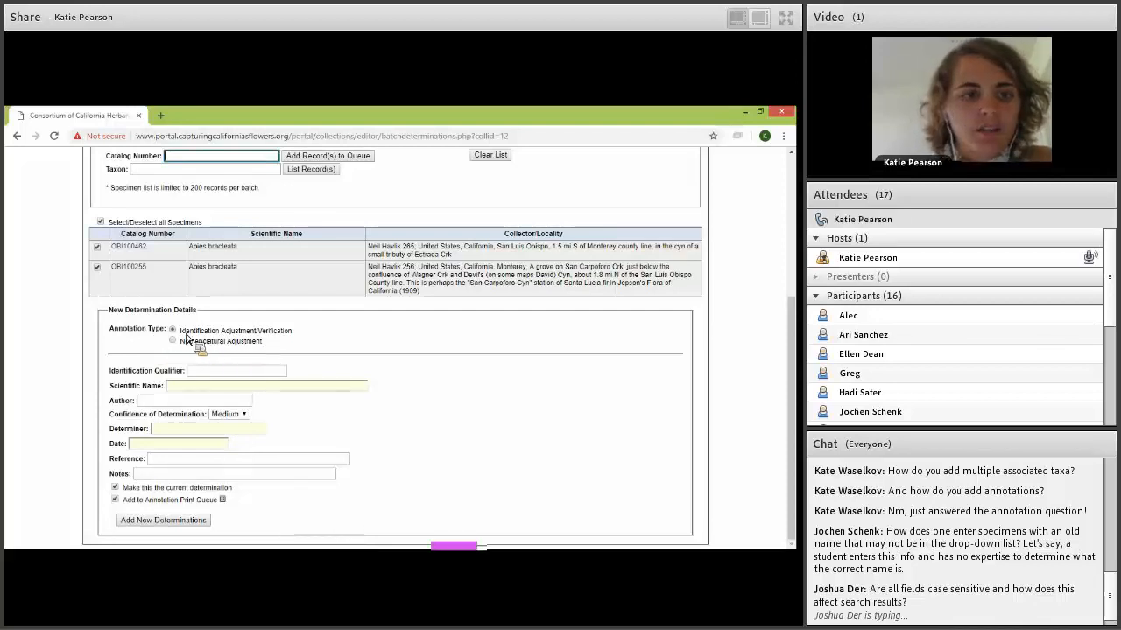
pyautogui.tripleClick(291, 336)
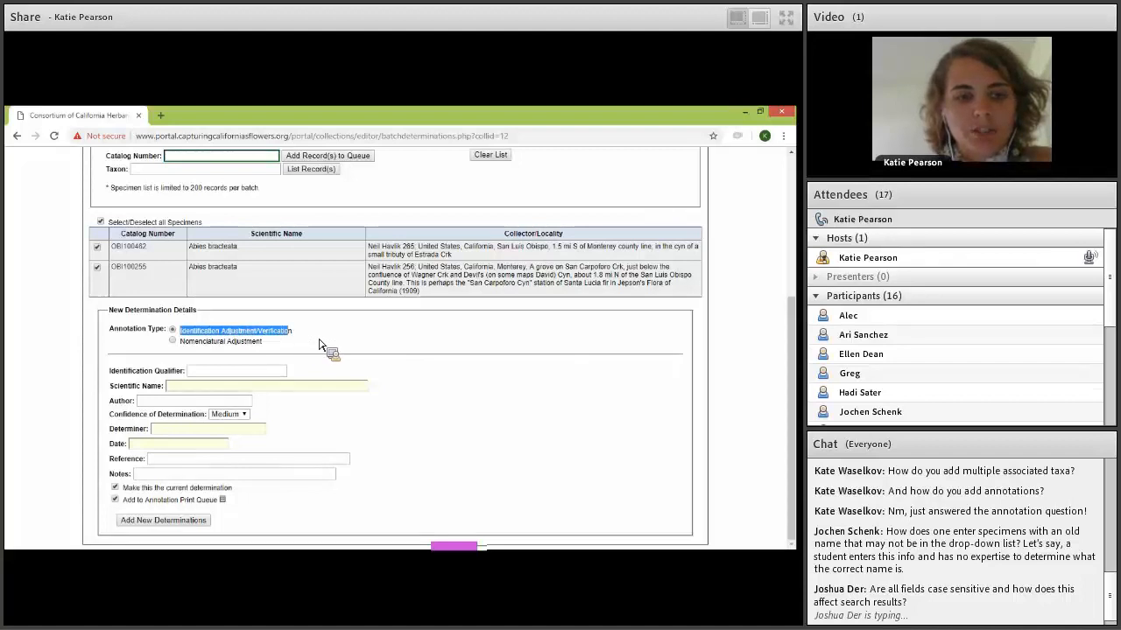
pyautogui.click(329, 344)
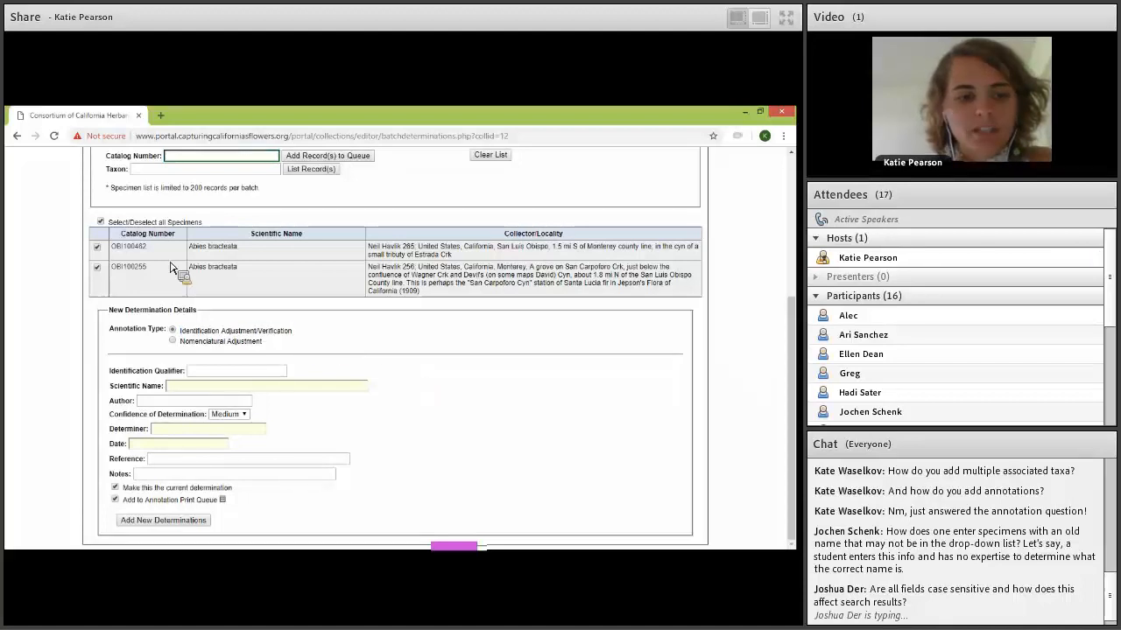
# - Return to the OBI Collection Management page and open its label and annotation printing page
pyautogui.scroll(4, 152, 290)
pyautogui.click(151, 288)
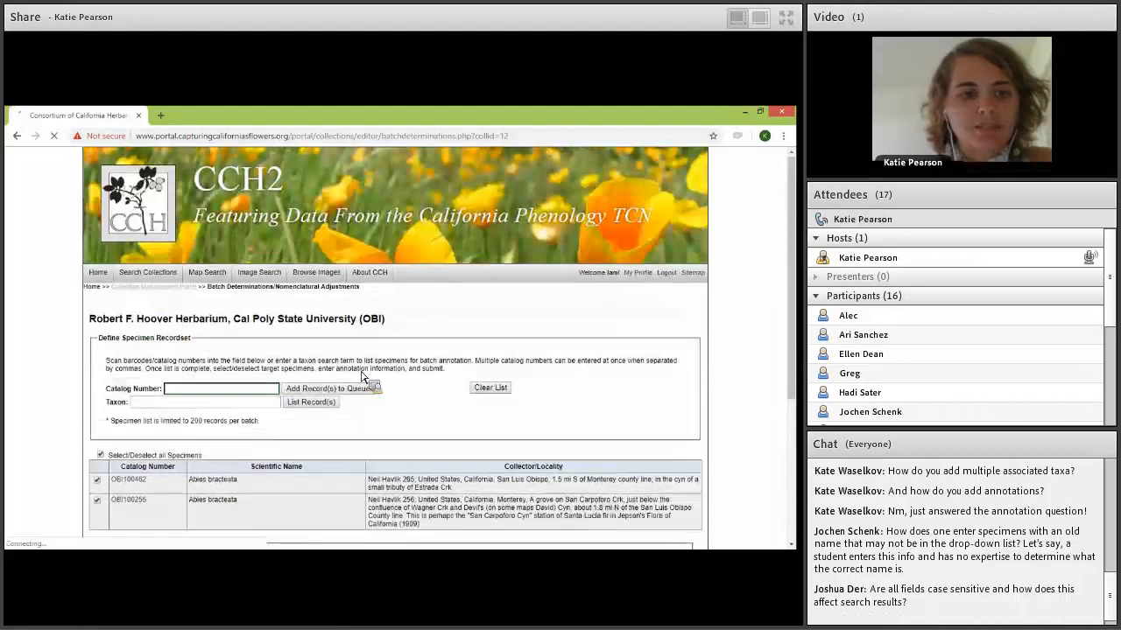
pyautogui.scroll(-1, 166, 308)
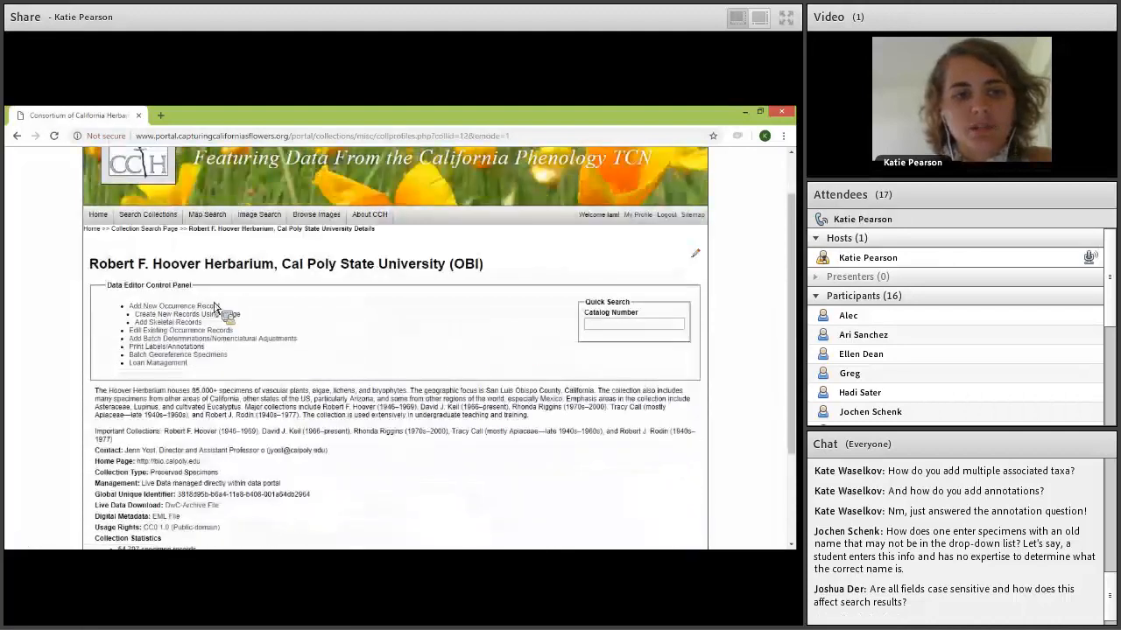
pyautogui.scroll(-2, 192, 304)
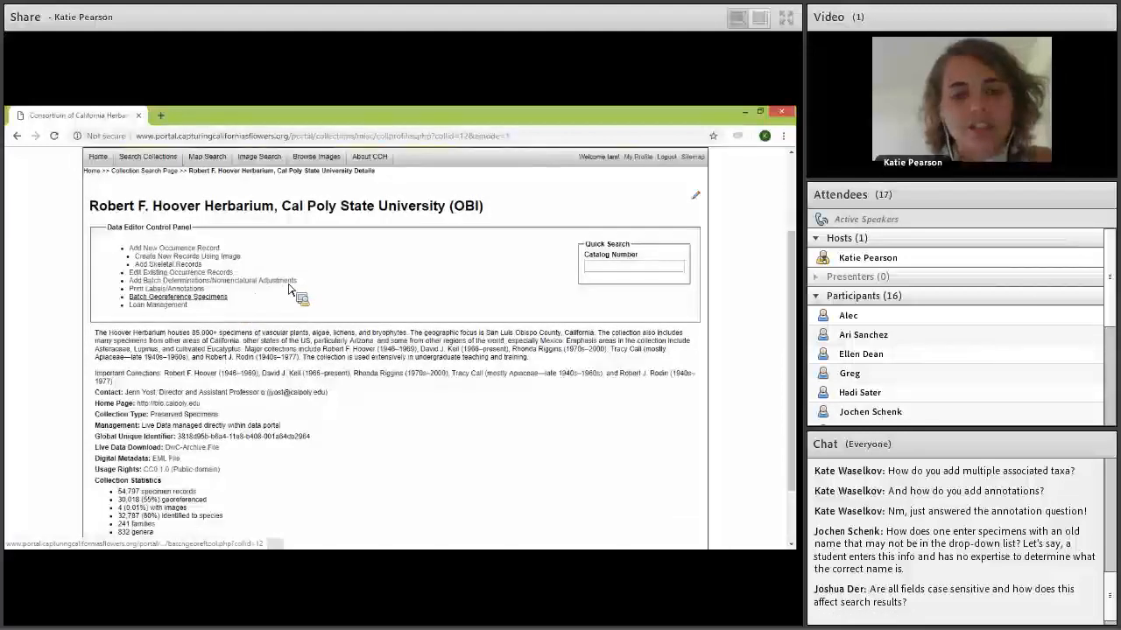
pyautogui.click(180, 293)
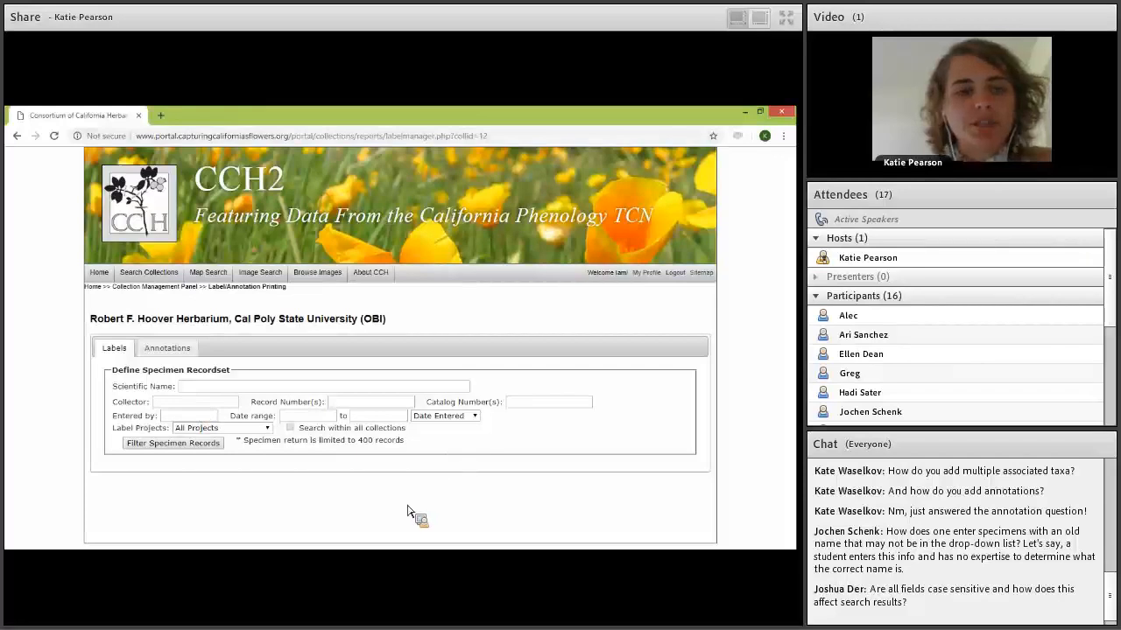
# - Filter the label specimen records by the collector's name and browse the resulting list
pyautogui.click(204, 402)
pyautogui.click(175, 424)
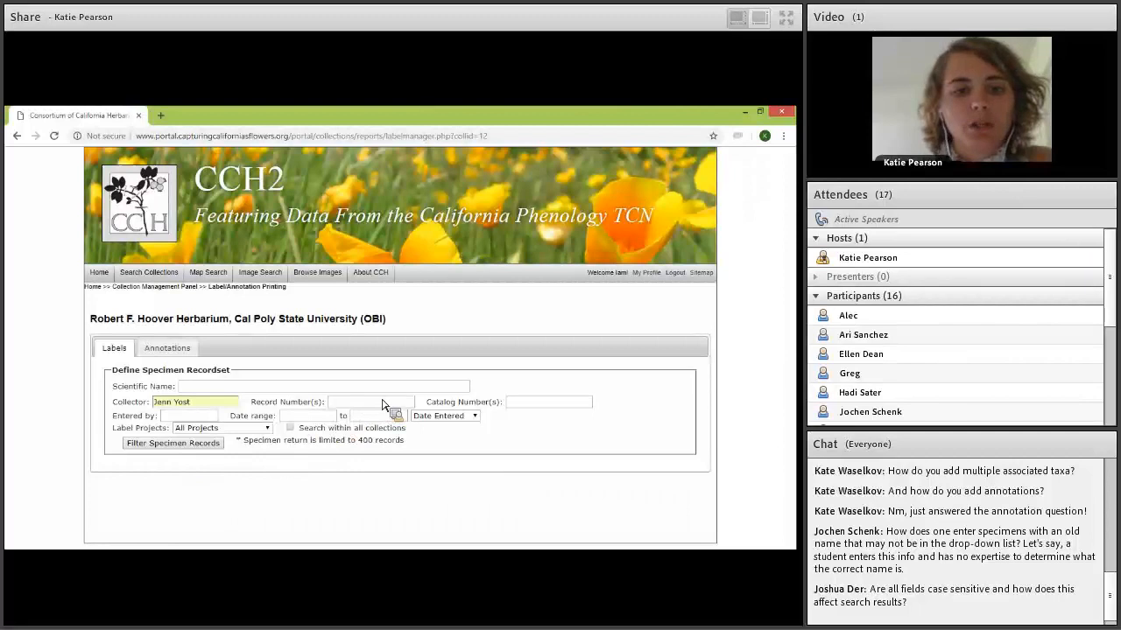
pyautogui.scroll(-3, 257, 258)
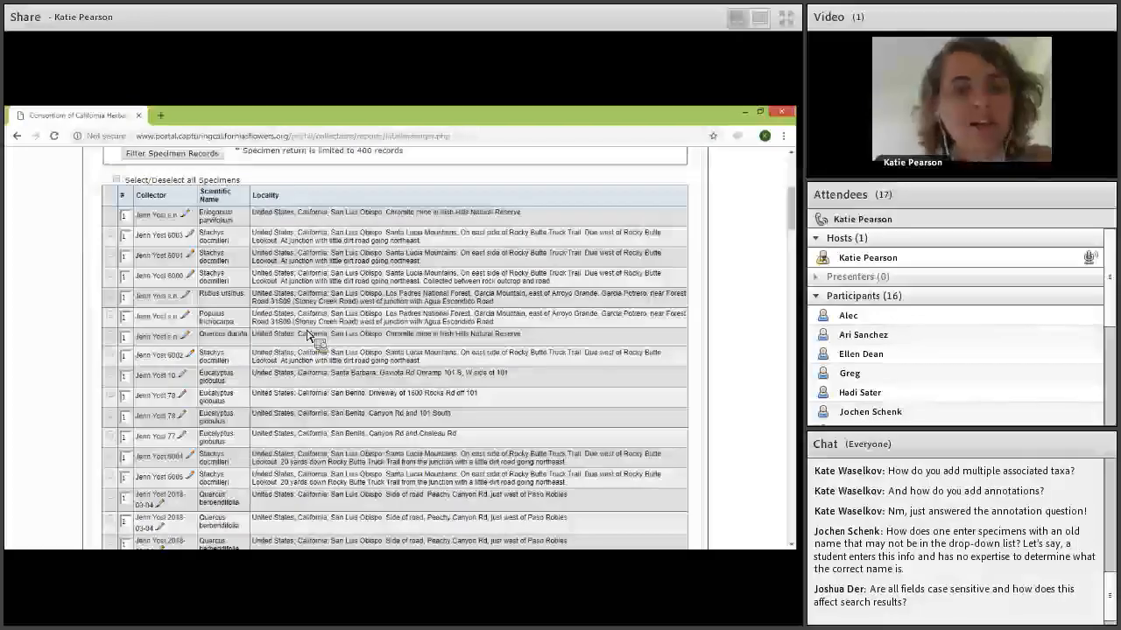
pyautogui.scroll(-3, 280, 376)
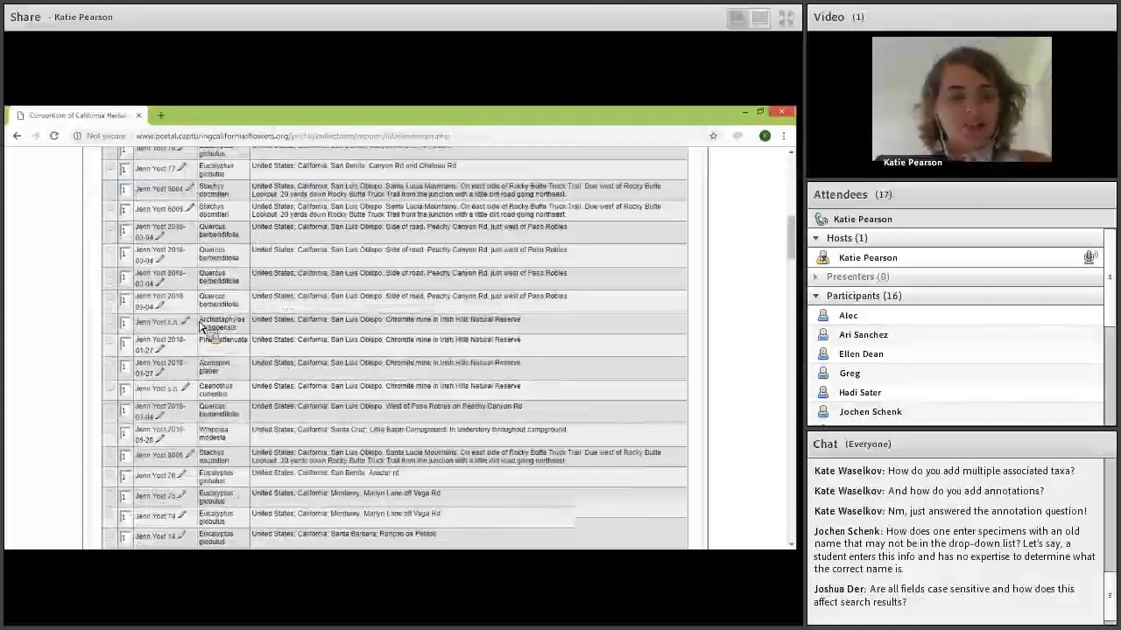
pyautogui.scroll(4, 255, 394)
pyautogui.scroll(3, 377, 408)
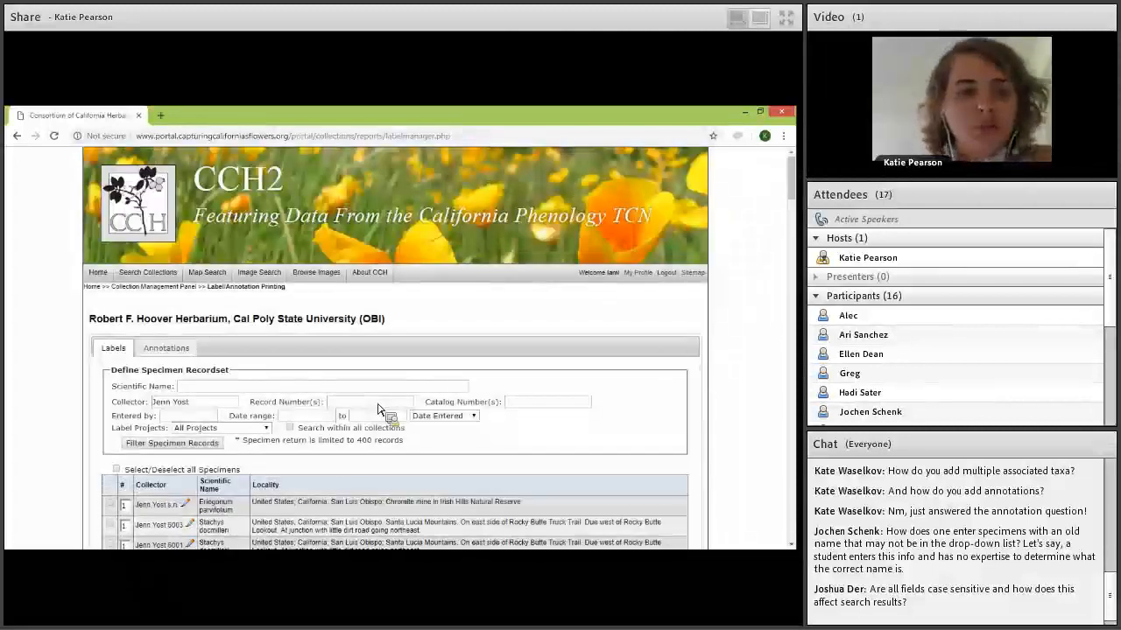
# - Narrow the label specimen records to record number 6001
pyautogui.click(378, 404)
pyautogui.write('6001')
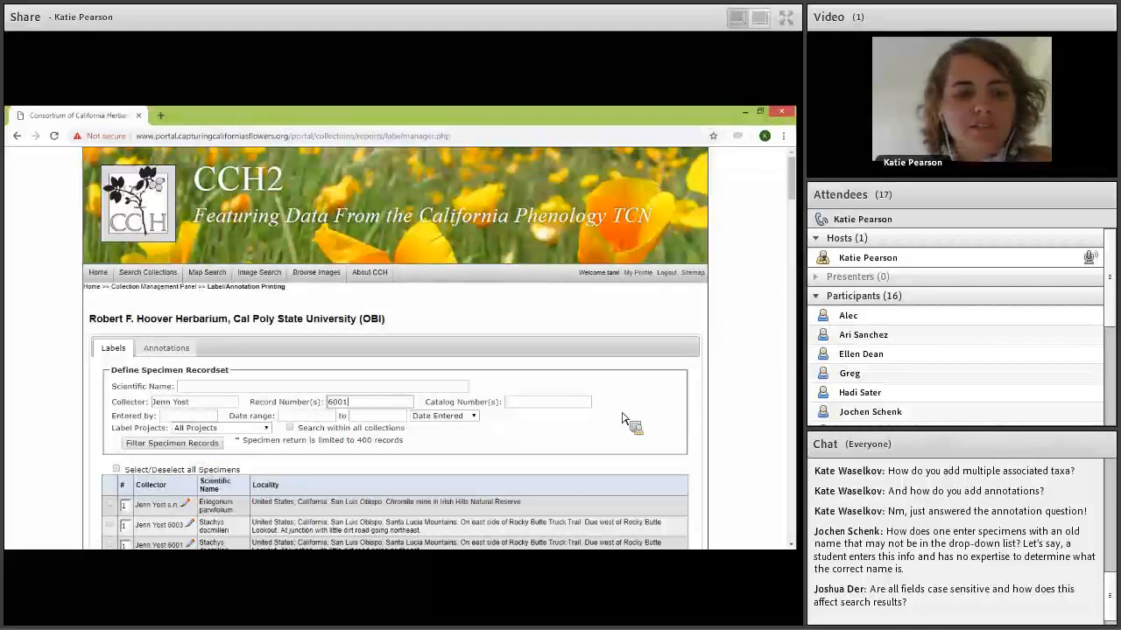
pyautogui.press('Return')
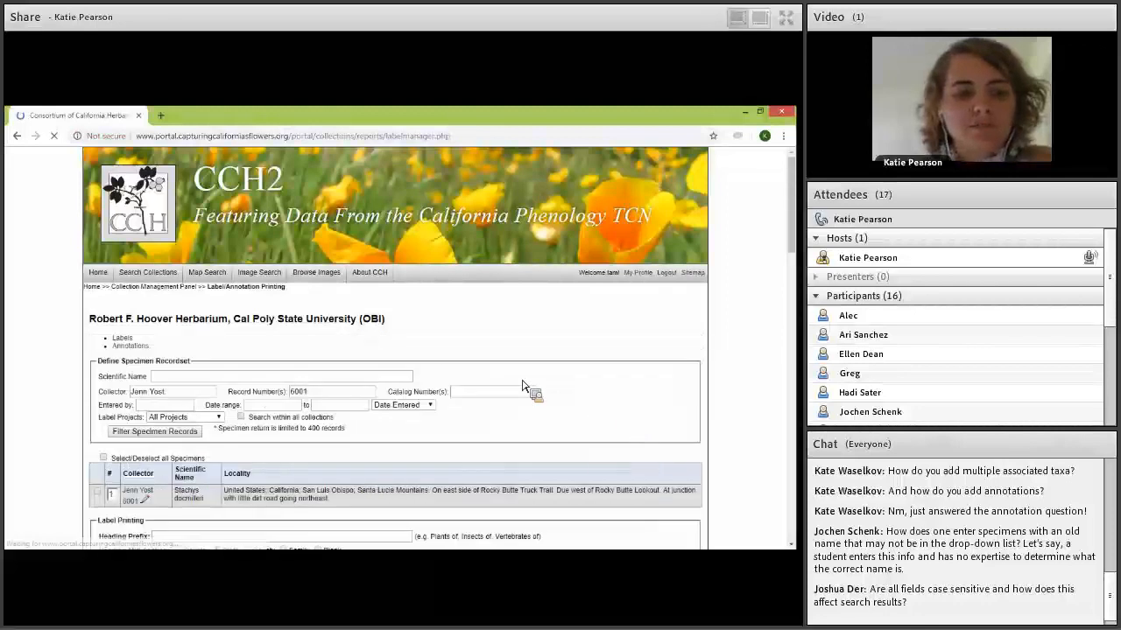
# - Include the Stachys docmilleri specimen with record number 6001 in the label printing selection
pyautogui.scroll(-2, 324, 355)
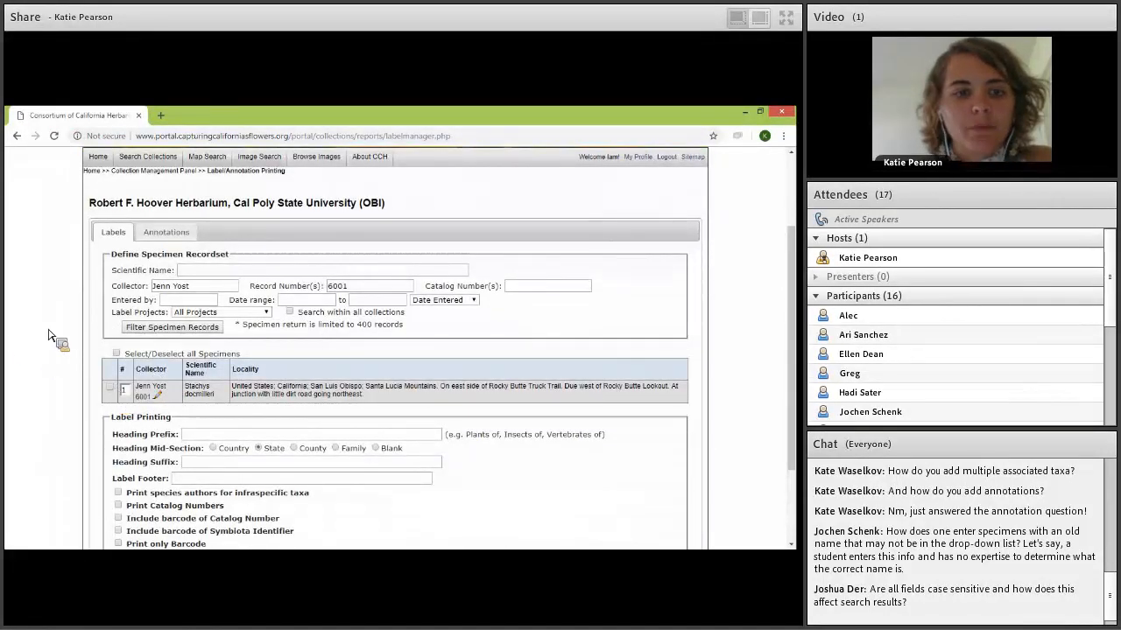
pyautogui.click(110, 387)
pyautogui.scroll(-3, 232, 334)
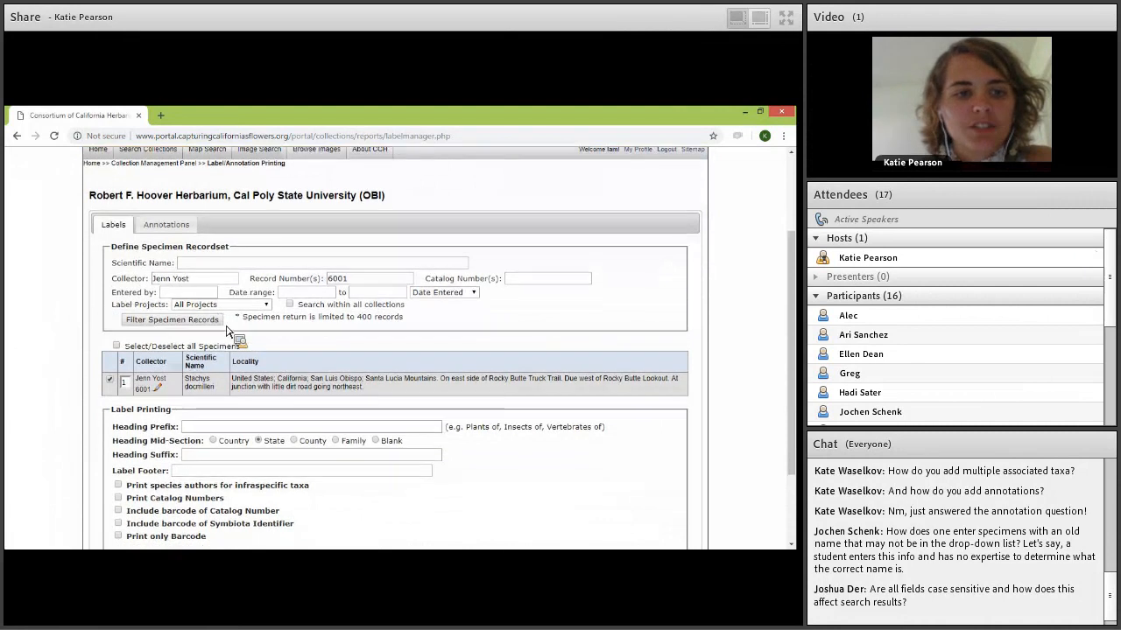
# - Set the label heading prefix to "Robert F. Hoover Herbarium (OBI)" and the suffix to "California Polytechnic University, San Luis Obispo", leaving the footer empty
pyautogui.click(229, 320)
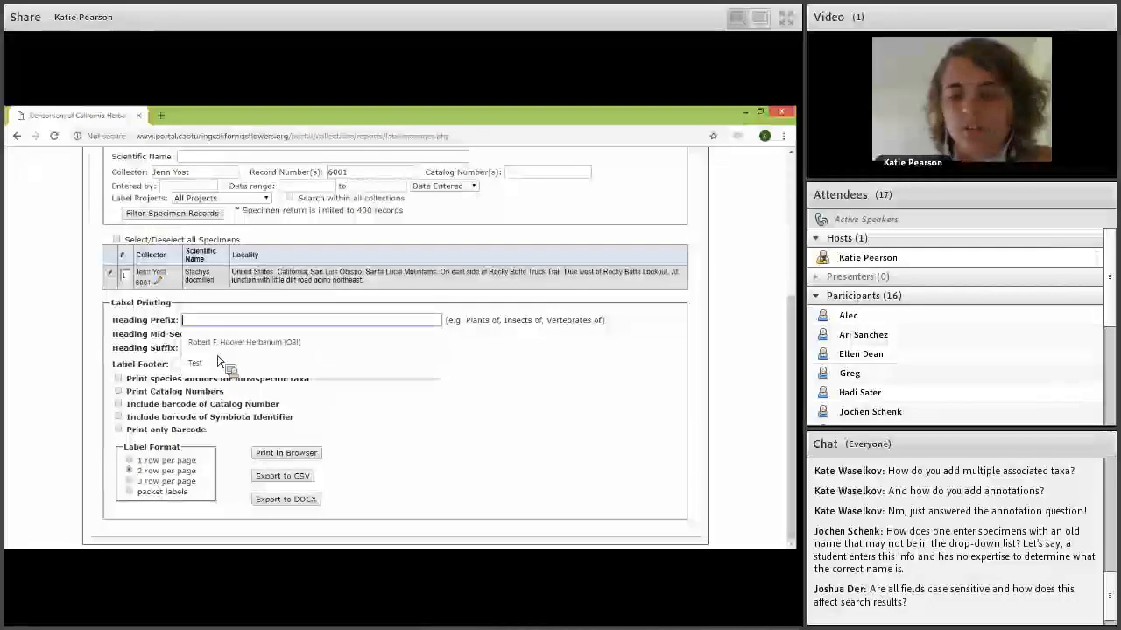
pyautogui.click(238, 341)
pyautogui.click(197, 349)
pyautogui.click(200, 373)
pyautogui.click(181, 365)
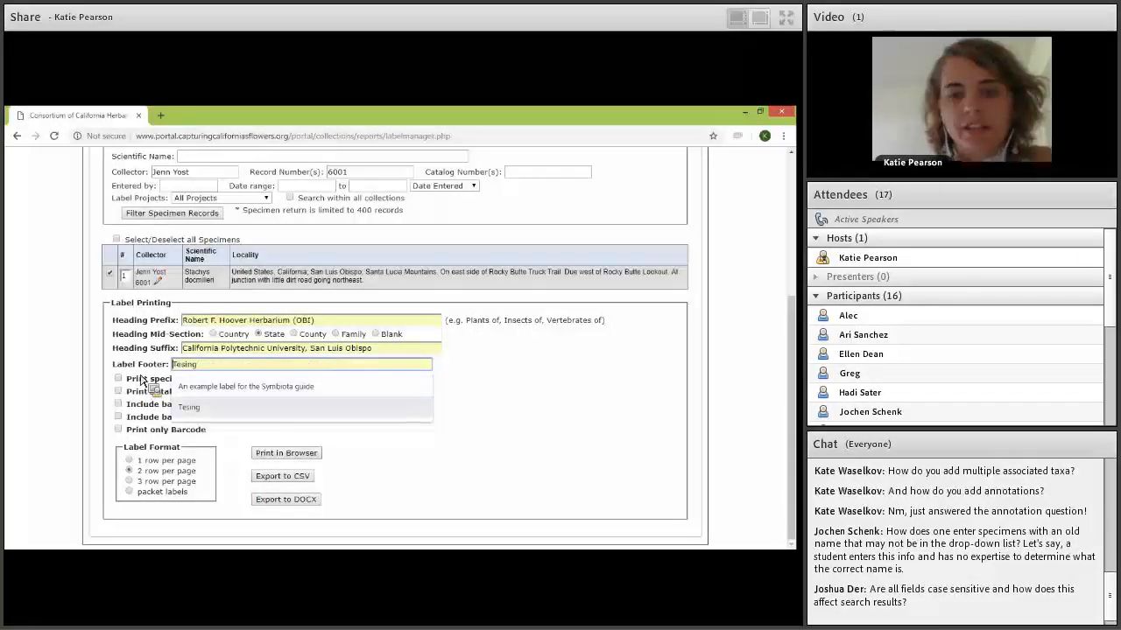
pyautogui.click(134, 377)
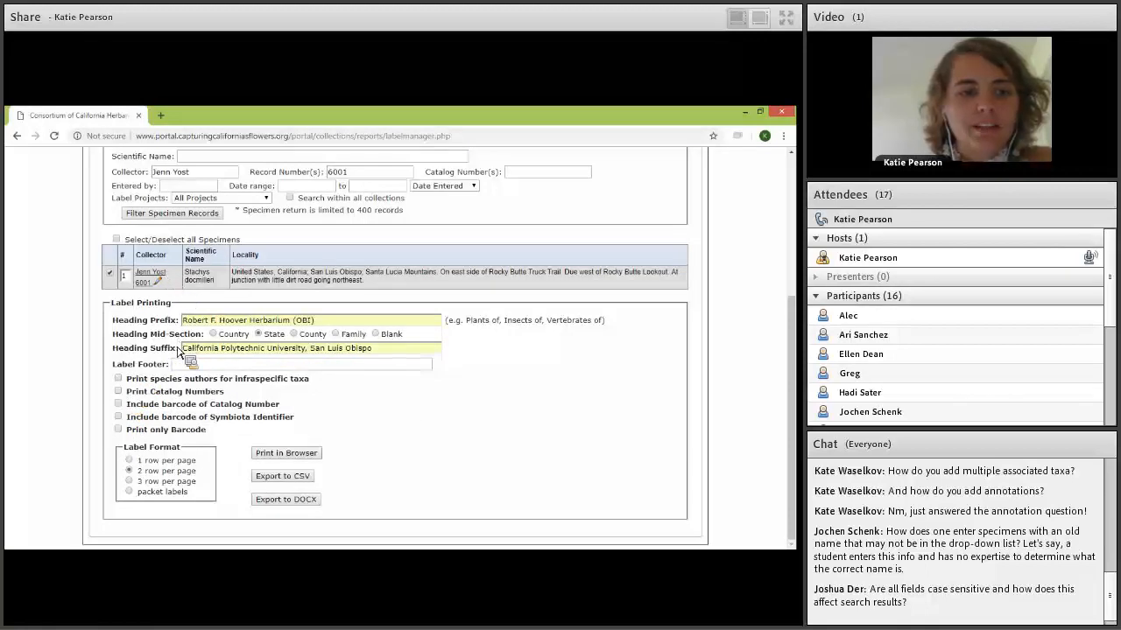
# - Preview the specimen label in the browser in the 2 and 3 row per page formats, closing the previews when done
pyautogui.scroll(1, 188, 376)
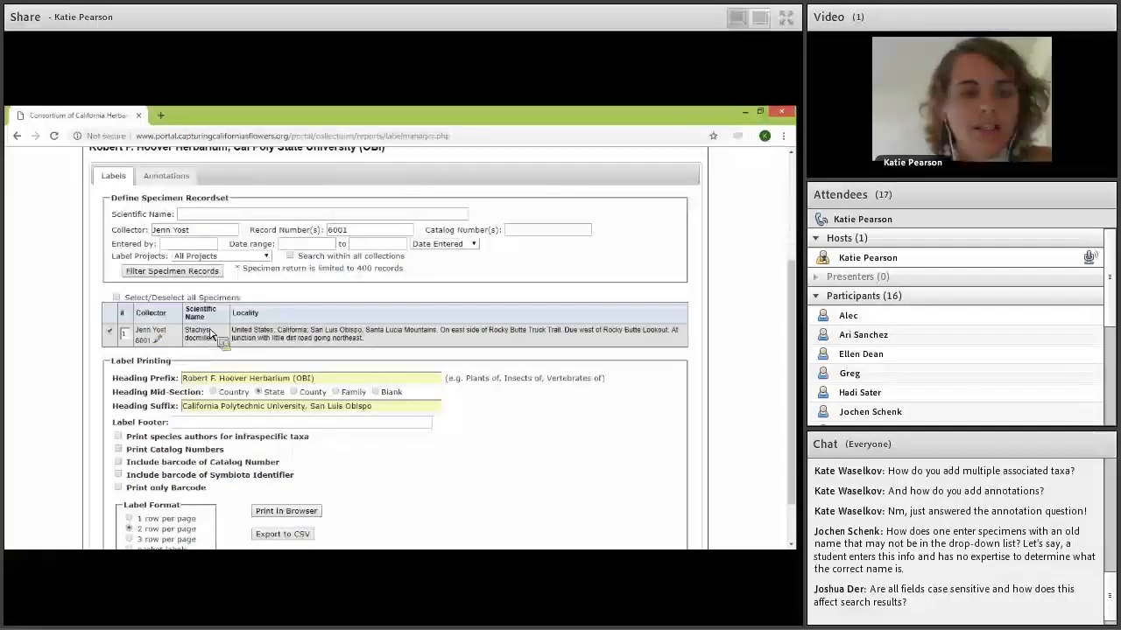
pyautogui.scroll(-1, 210, 334)
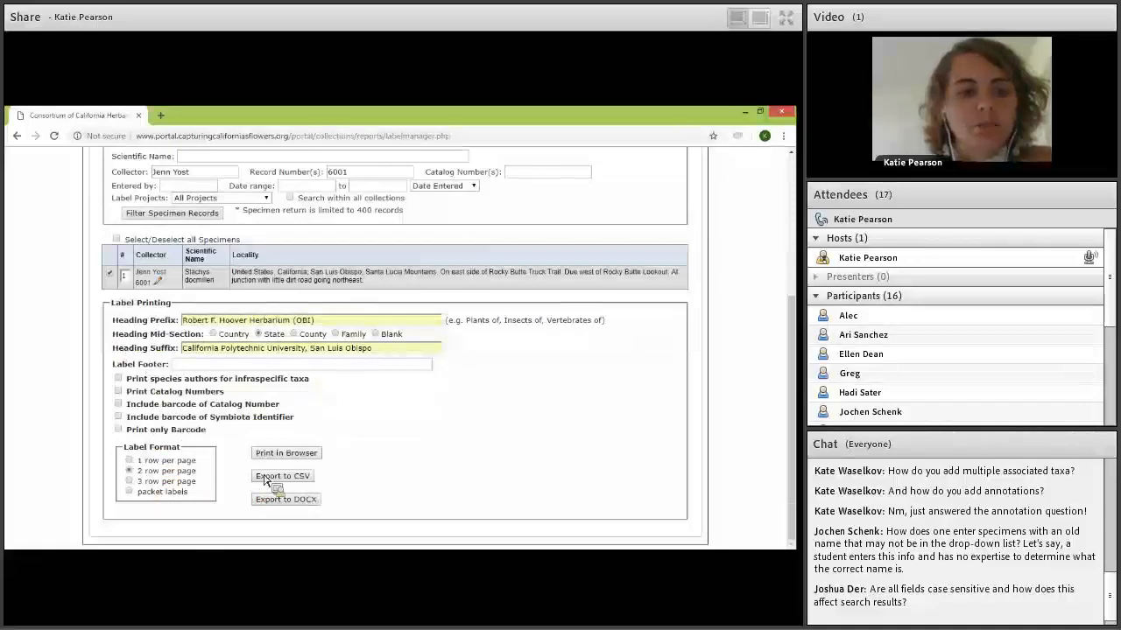
pyautogui.click(286, 453)
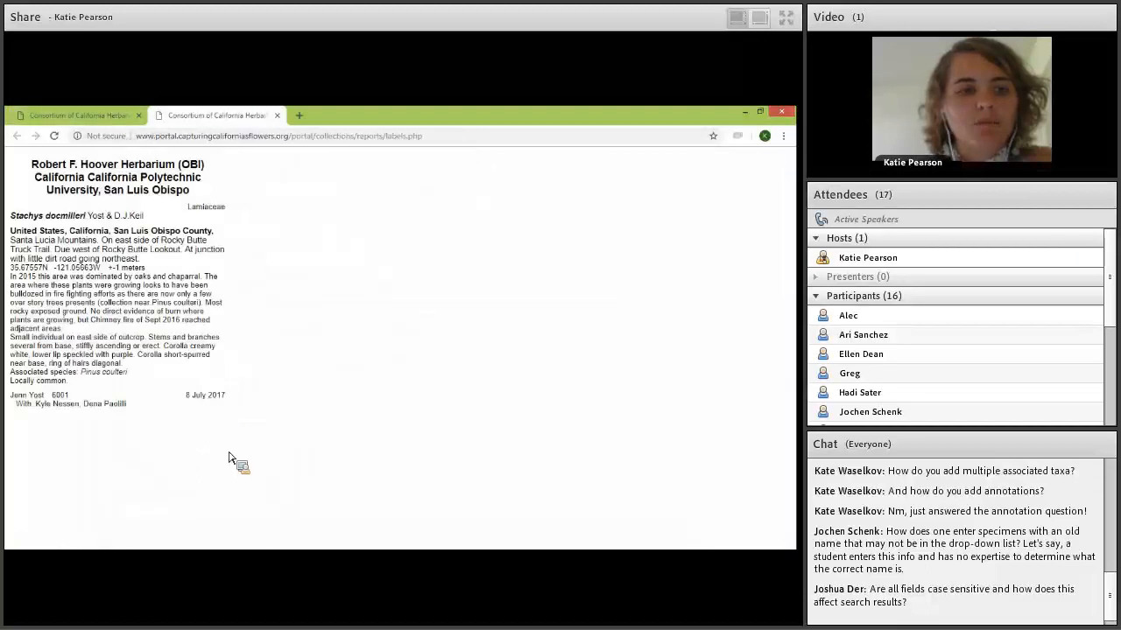
pyautogui.click(97, 115)
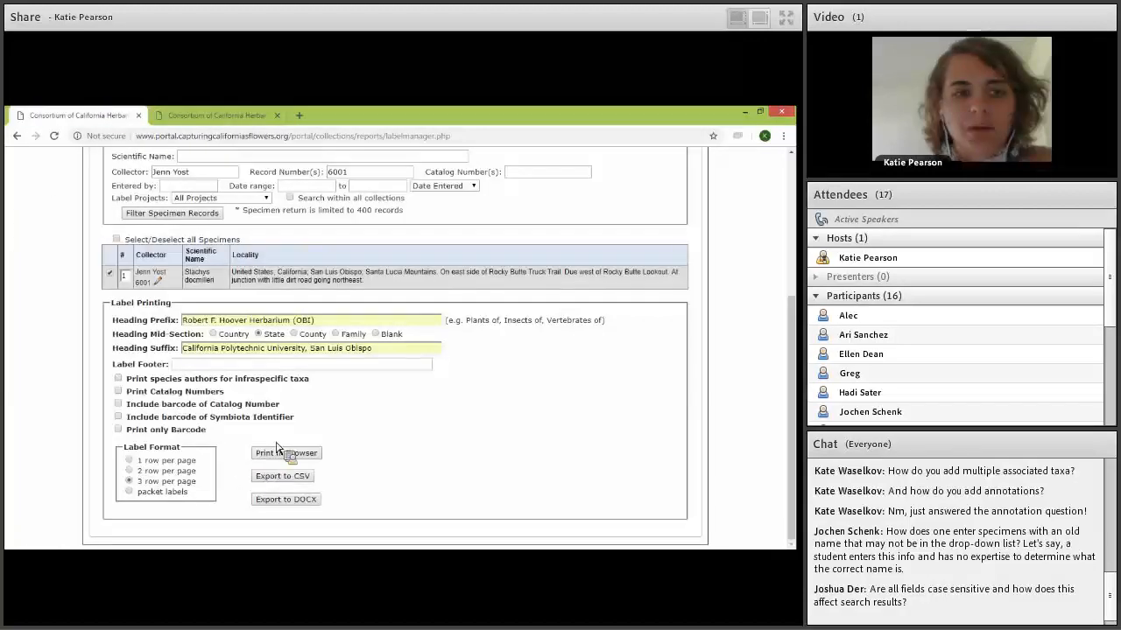
pyautogui.click(287, 452)
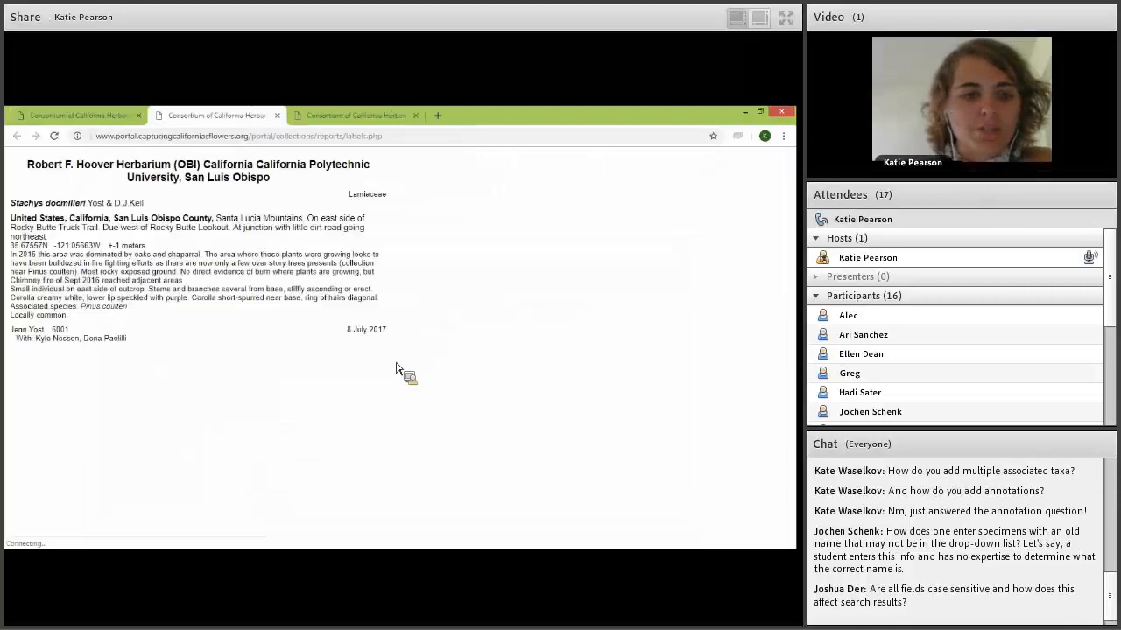
pyautogui.click(277, 116)
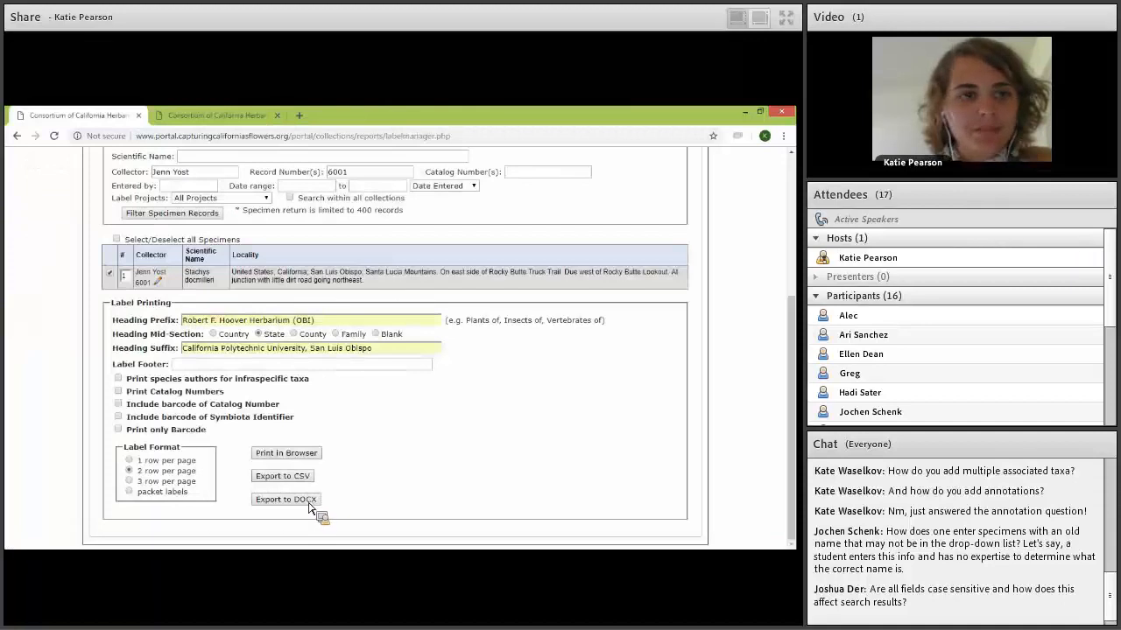
pyautogui.click(193, 116)
pyautogui.click(277, 114)
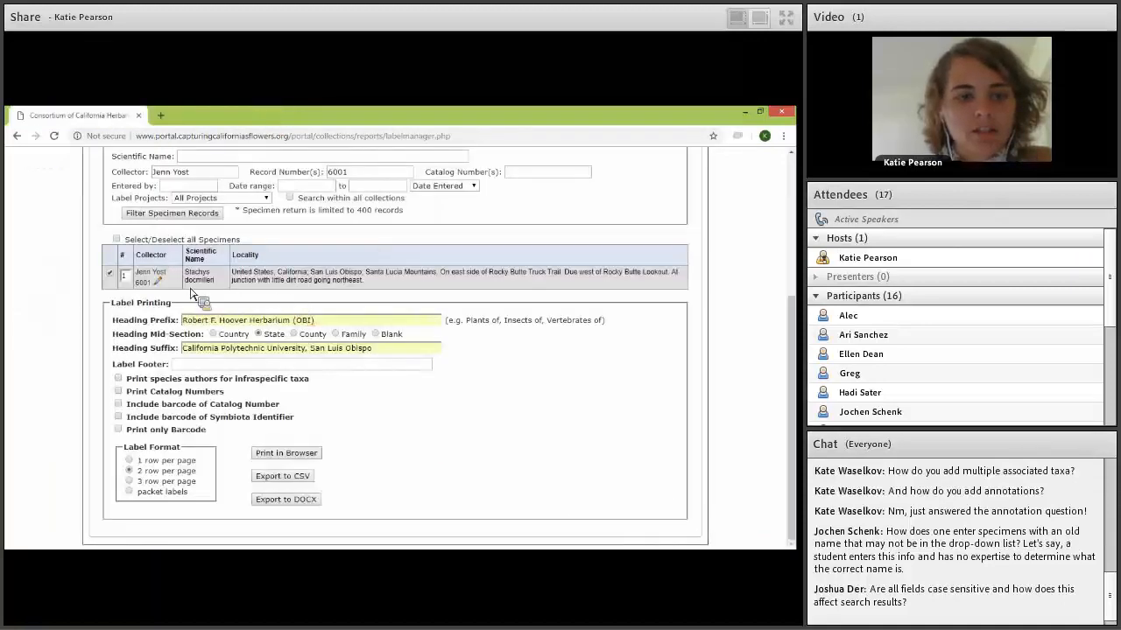
# - Return to the OBI Collection Management page and open its loan management page
pyautogui.scroll(3, 175, 297)
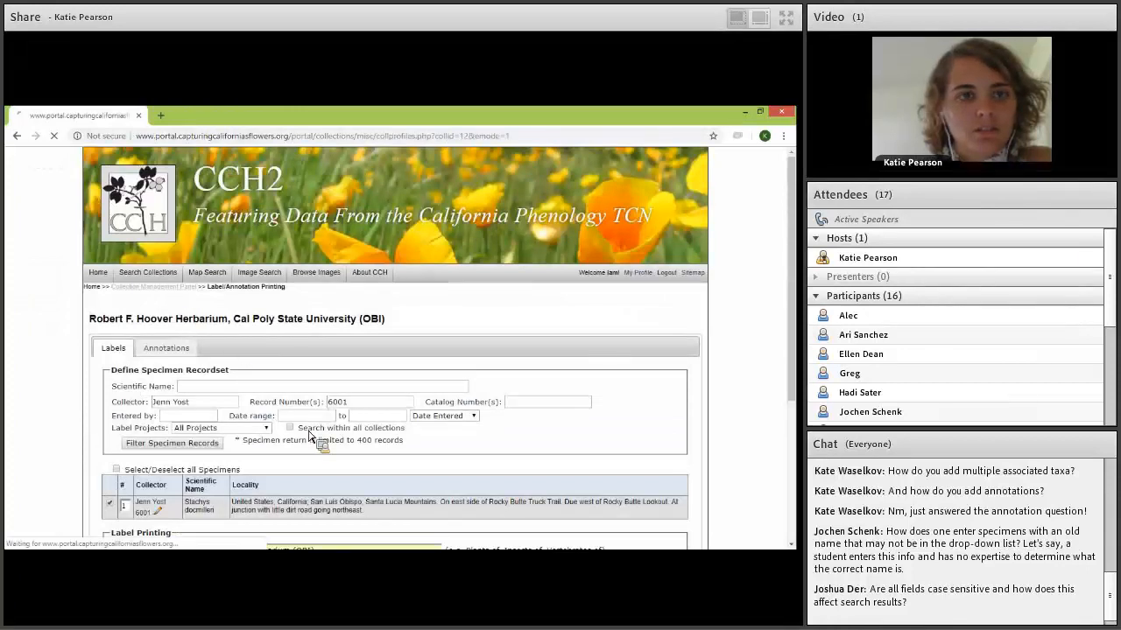
pyautogui.scroll(-1, 325, 393)
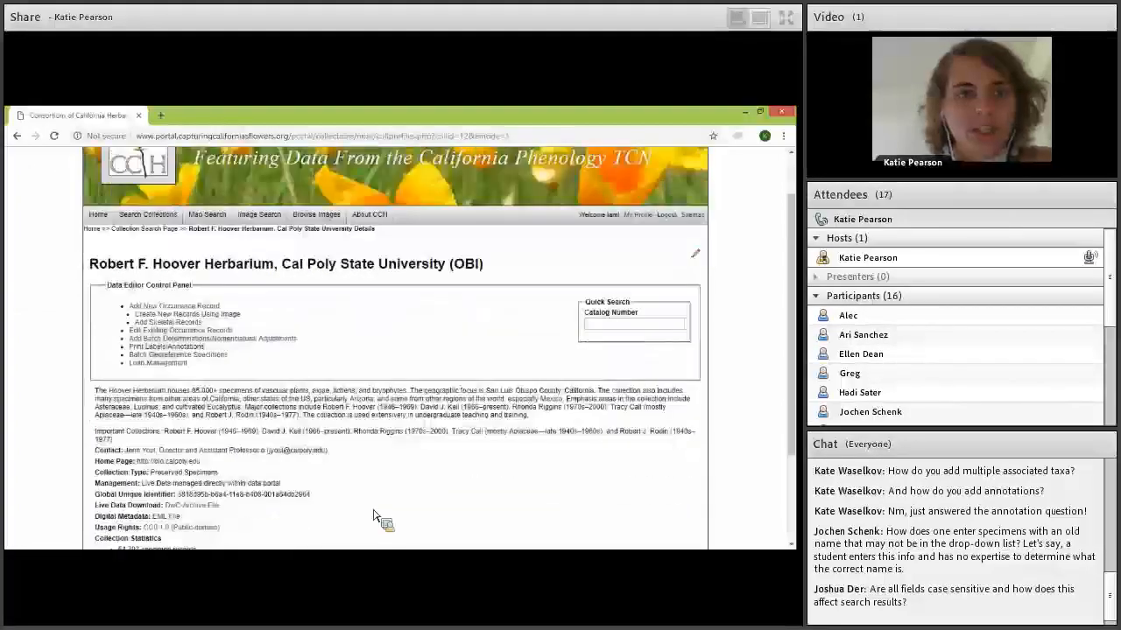
pyautogui.click(161, 376)
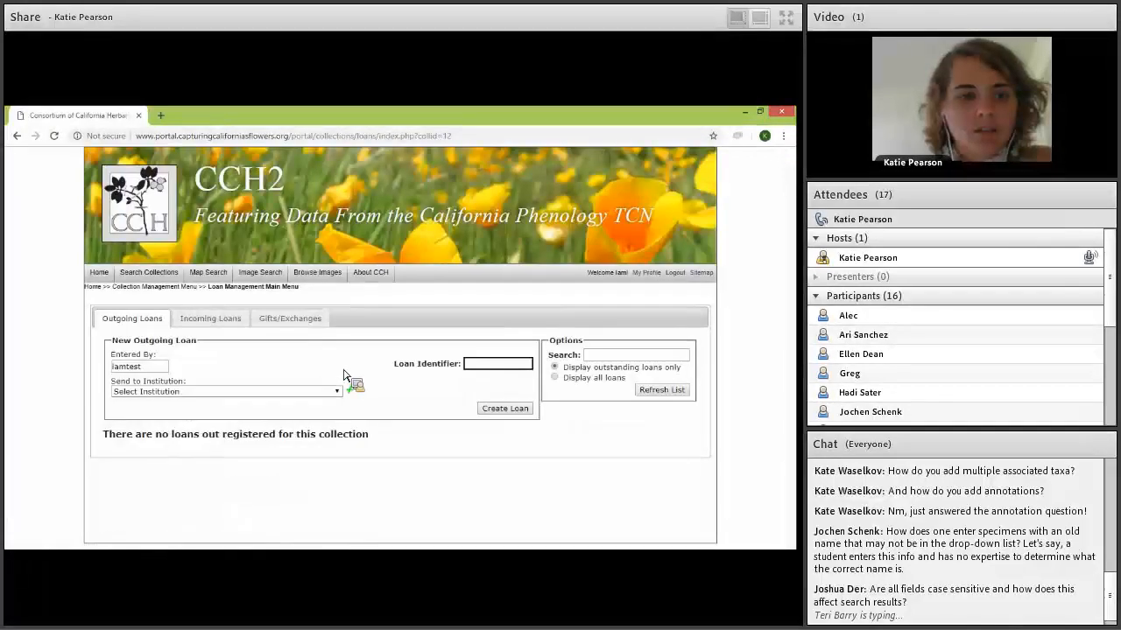
# - Check the institutions available for a new outgoing loan and try to add another institution
pyautogui.click(506, 369)
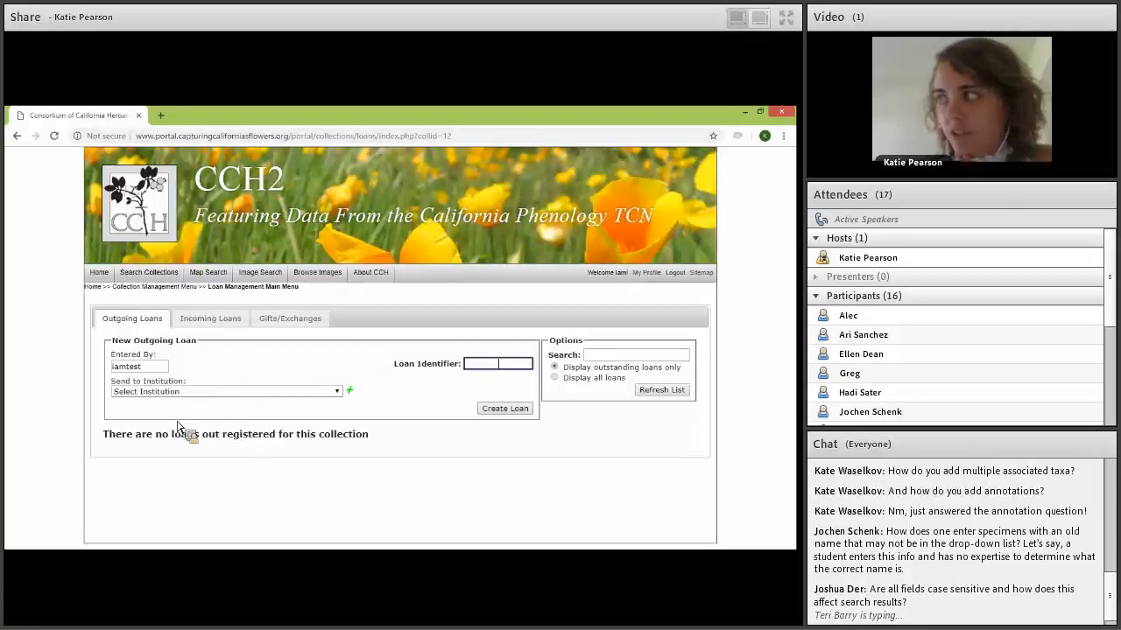
pyautogui.click(166, 392)
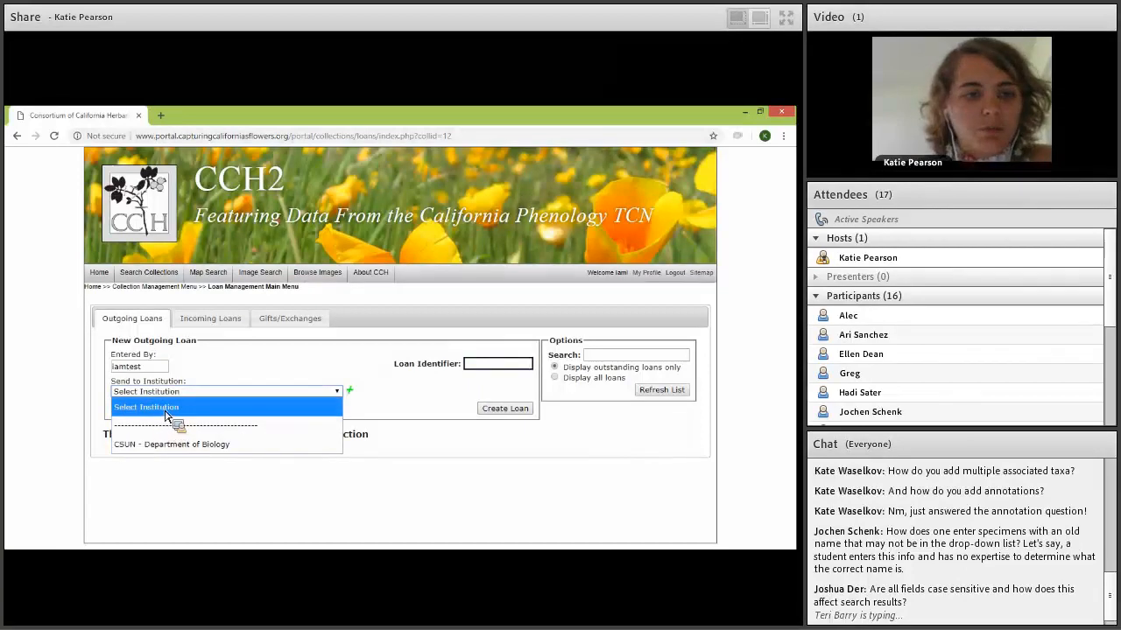
pyautogui.click(353, 396)
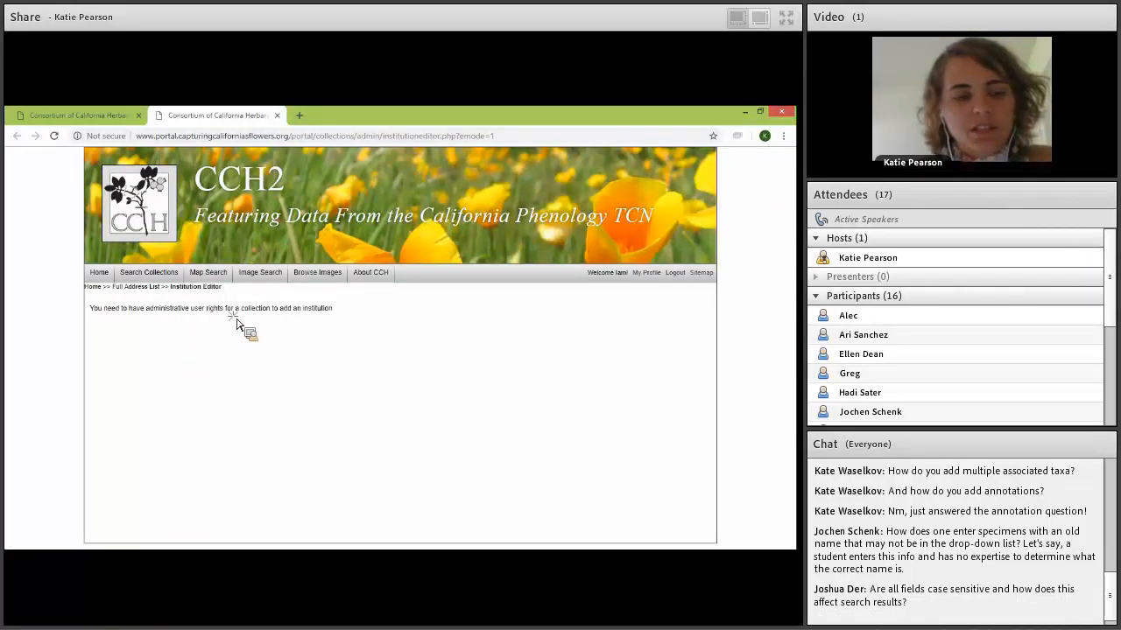
pyautogui.tripleClick(100, 319)
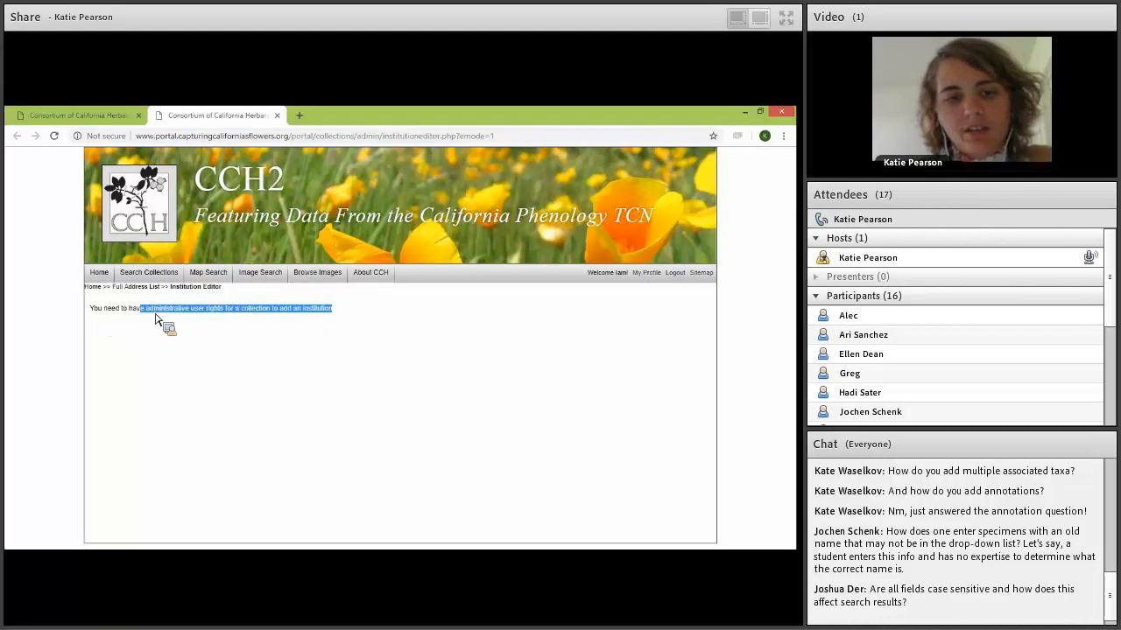
pyautogui.click(275, 114)
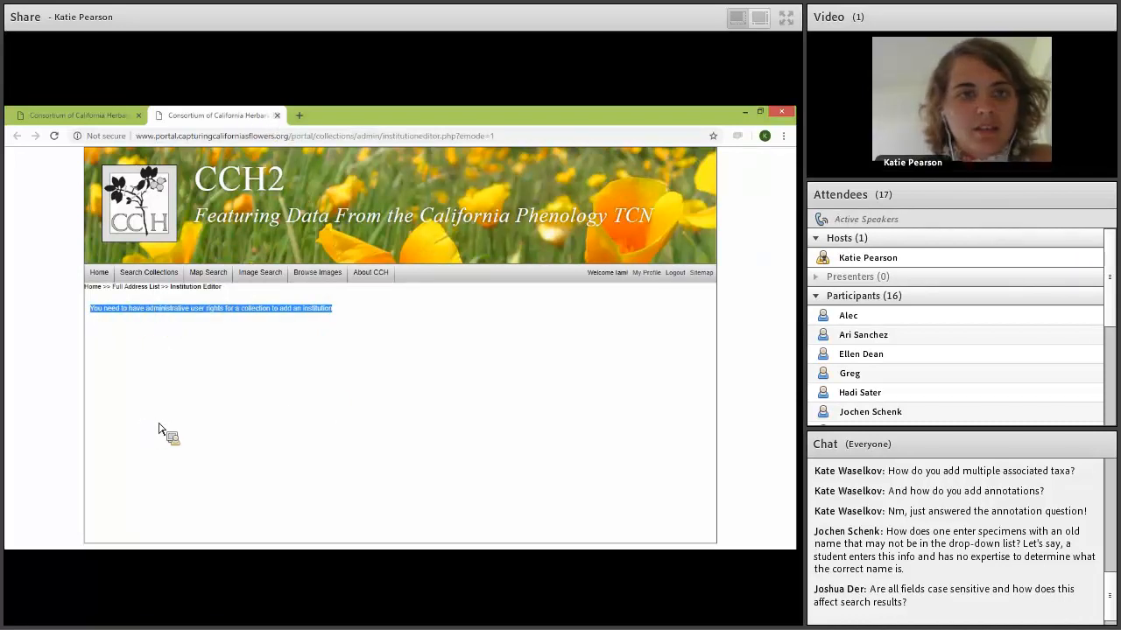
# - Create outgoing loan 001 addressed to "CSUN - Department of Biology"
pyautogui.click(263, 391)
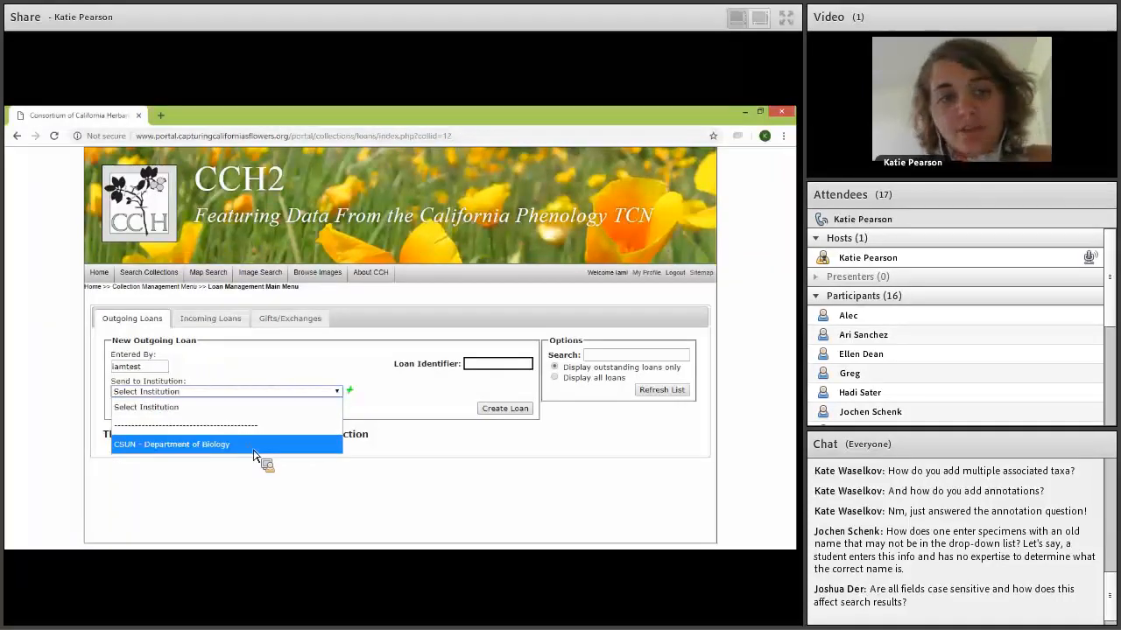
pyautogui.click(417, 404)
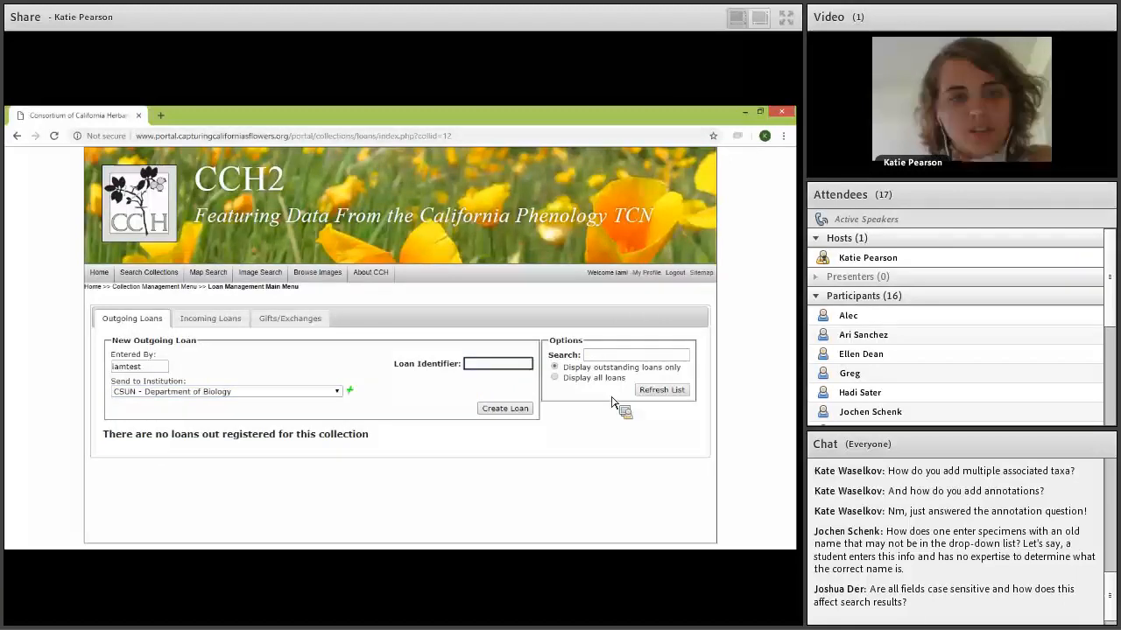
pyautogui.press('Return')
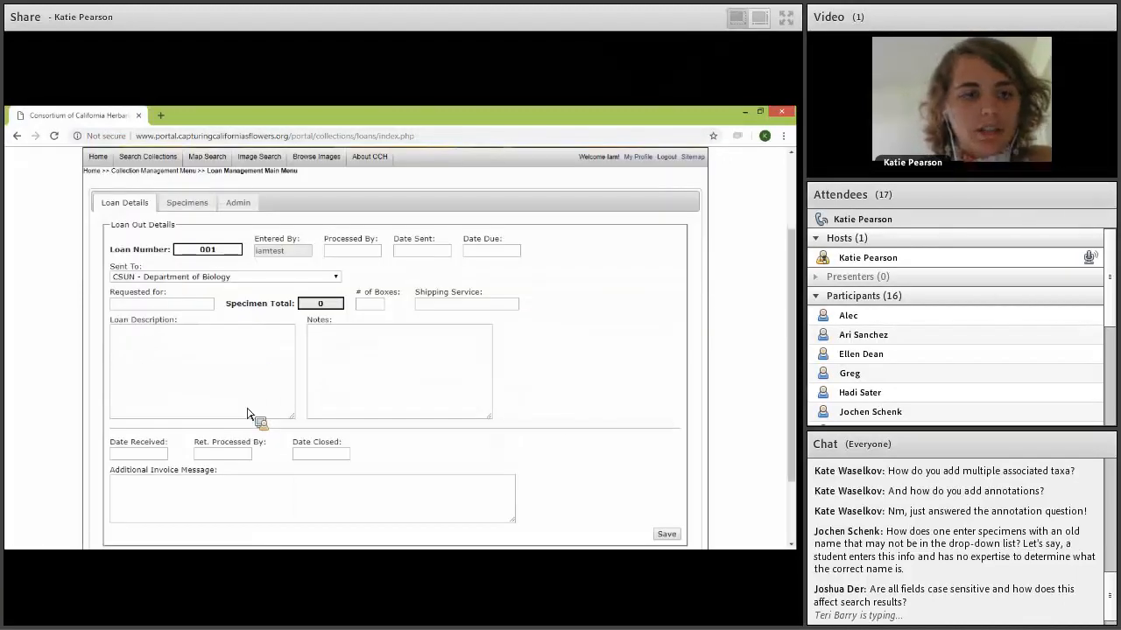
# - View the catalog number entry form for the loan's specimens and return to the OBI Collection Management page
pyautogui.click(180, 321)
pyautogui.click(689, 348)
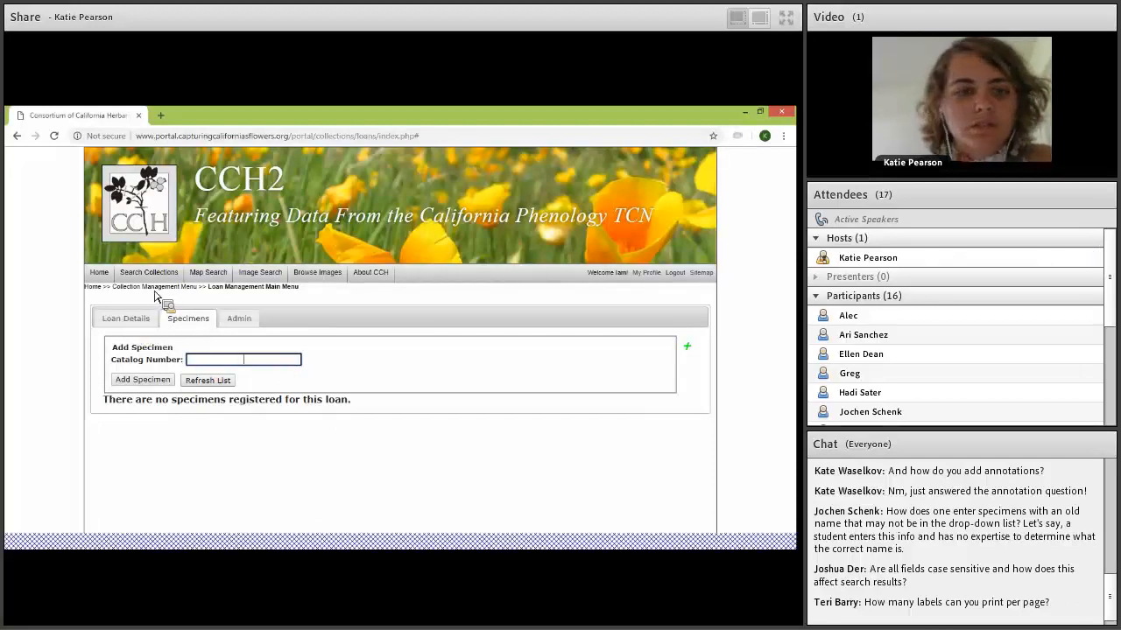
pyautogui.click(126, 318)
pyautogui.click(155, 288)
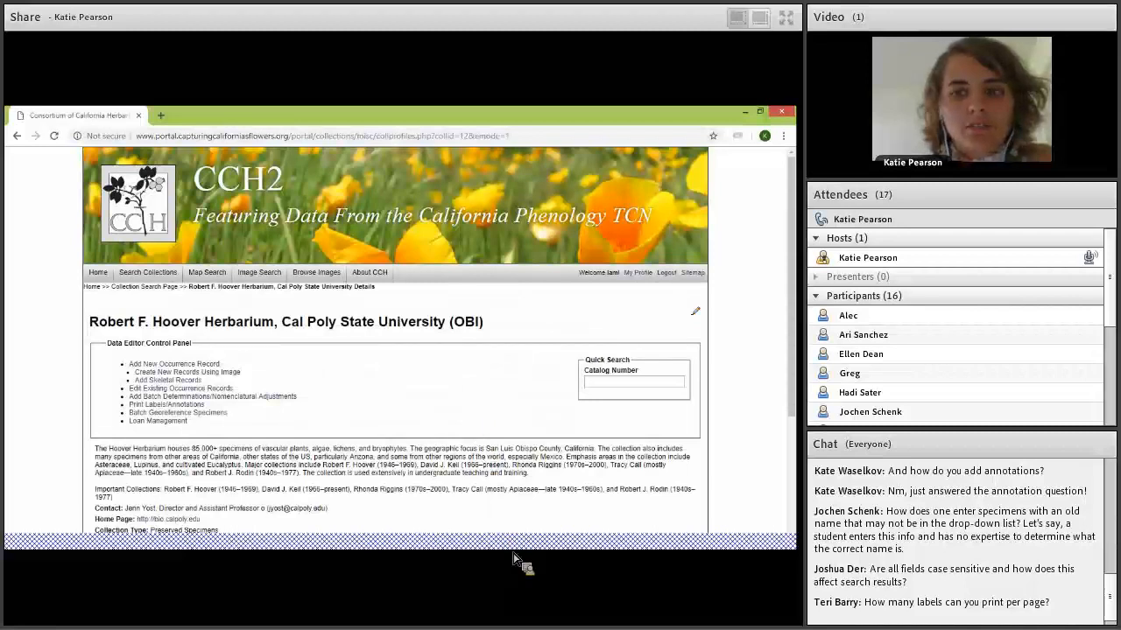
# - In the new occurrence record, dismiss the taxon warning for Eschscholzia pearsonii and set the ID confidence to "5 - Medium"
pyautogui.click(766, 111)
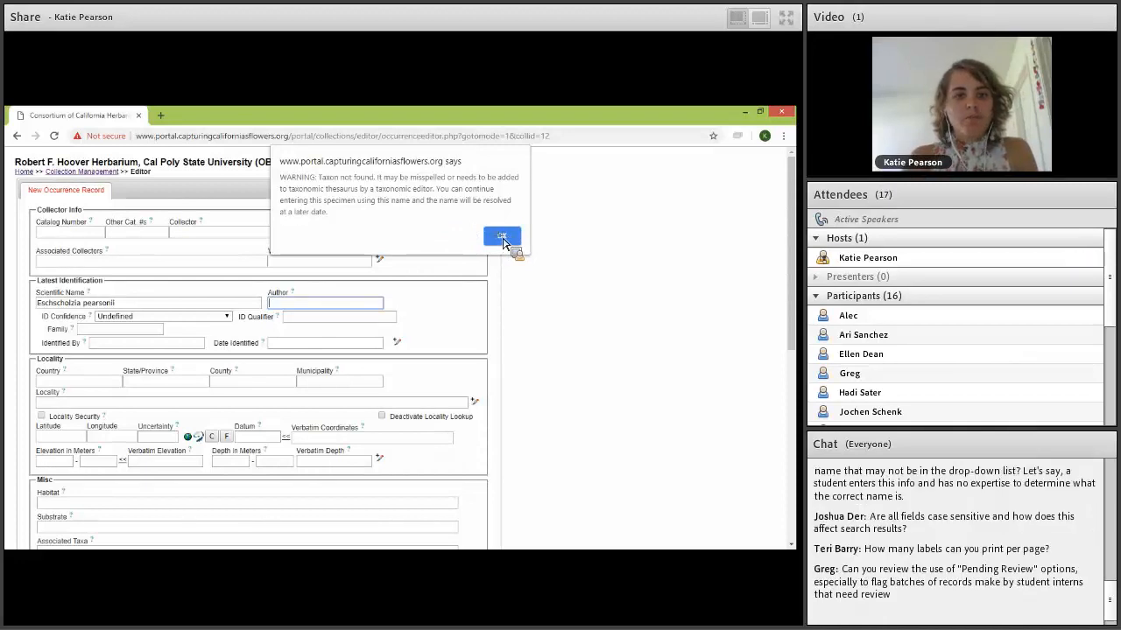
pyautogui.click(501, 238)
pyautogui.click(143, 306)
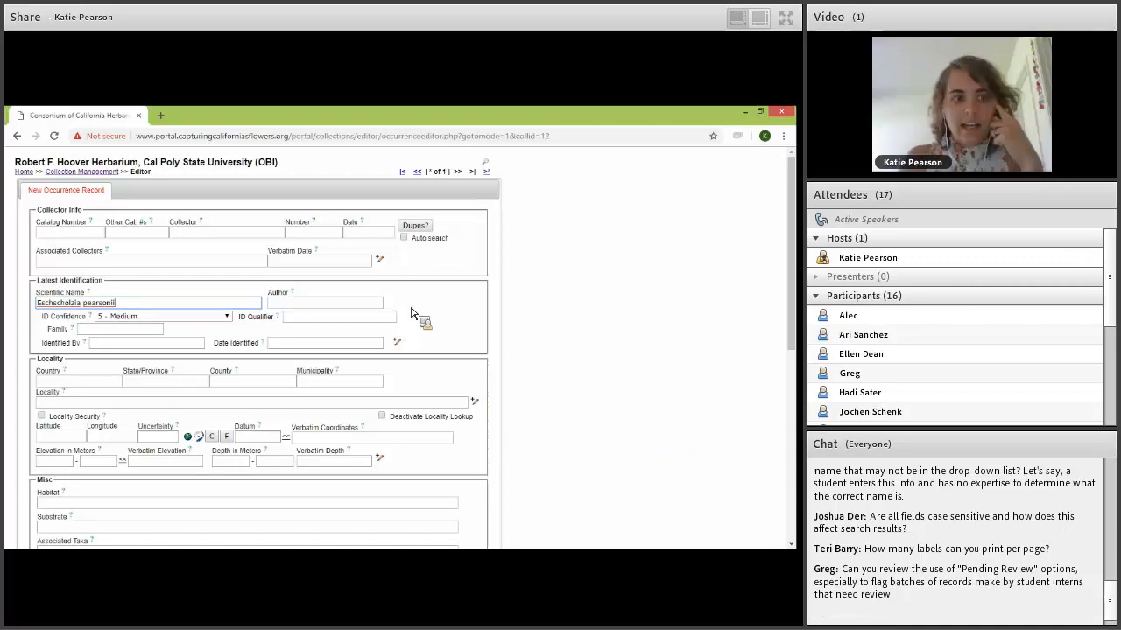
# - Replace the scientific name of the new occurrence record with ESCHSCHOLZIA in capitals and let the author and family fill in
pyautogui.moveTo(138, 306); pyautogui.dragTo(53, 289)
pyautogui.press('BackSpace')
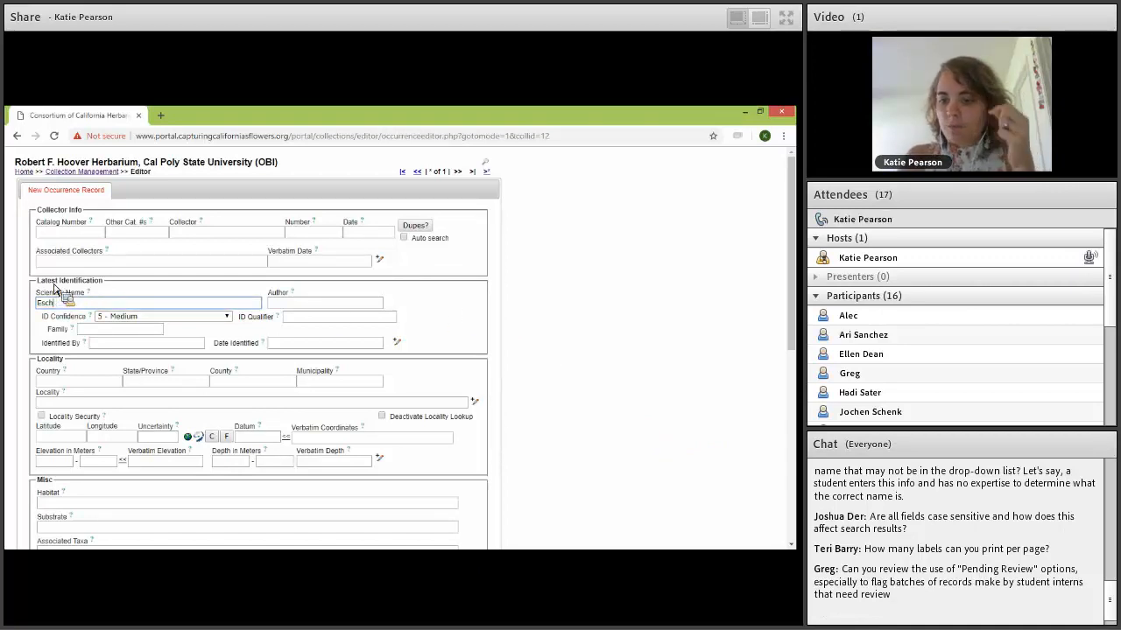
pyautogui.write('HSCHOLZIA')
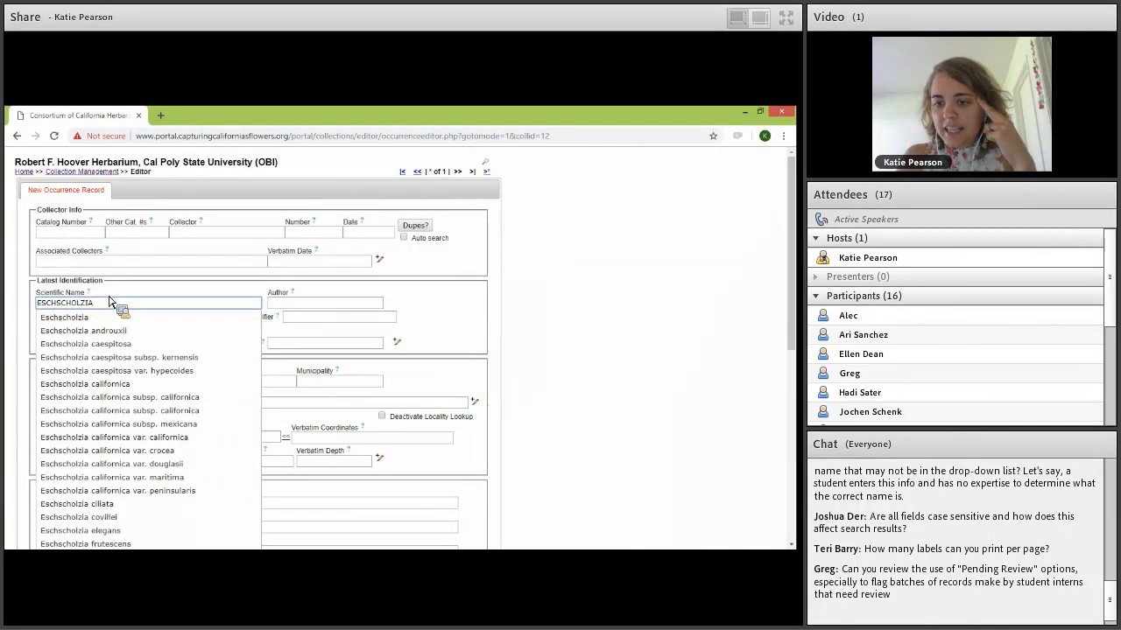
pyautogui.click(491, 293)
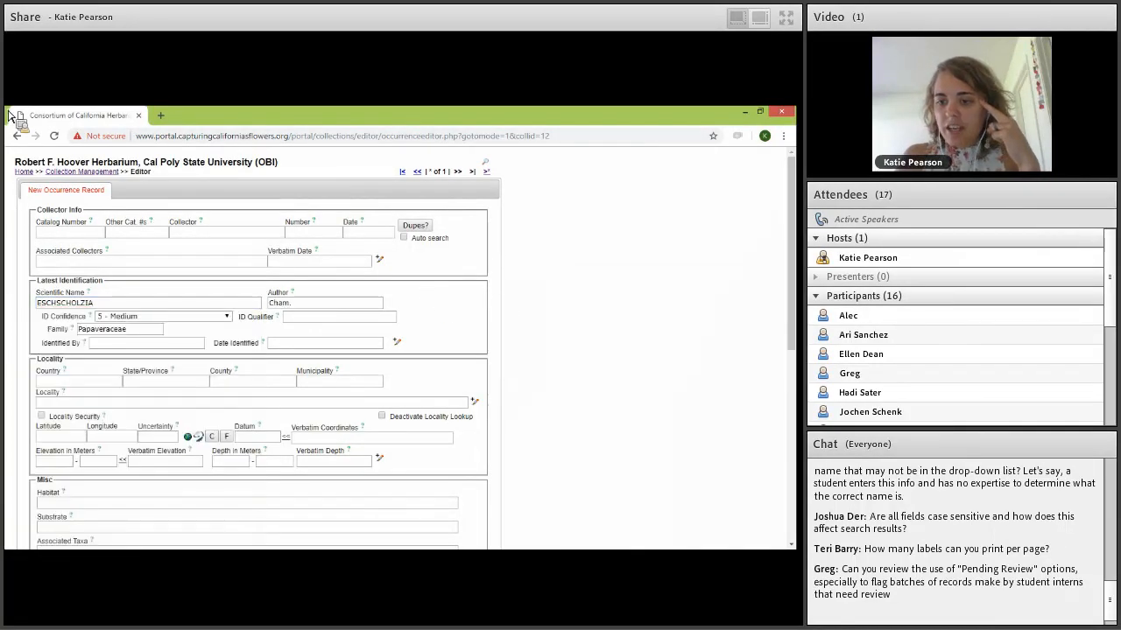
# - Enter catalog number OBI101010 in the new occurrence record and bring up its curation fields
pyautogui.click(94, 234)
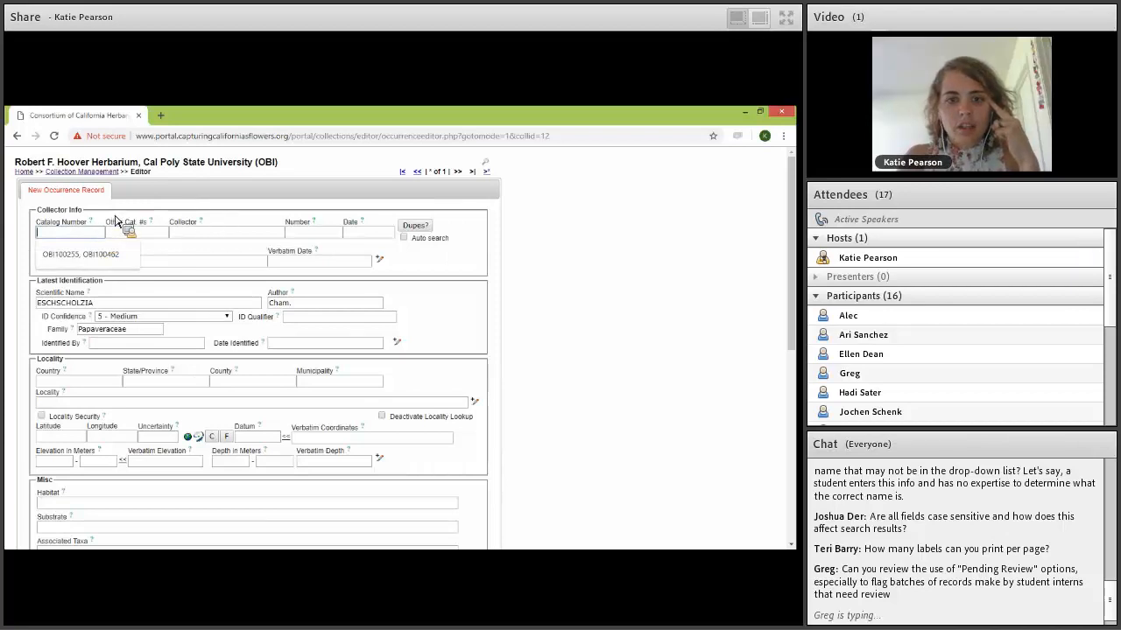
pyautogui.write('OBI')
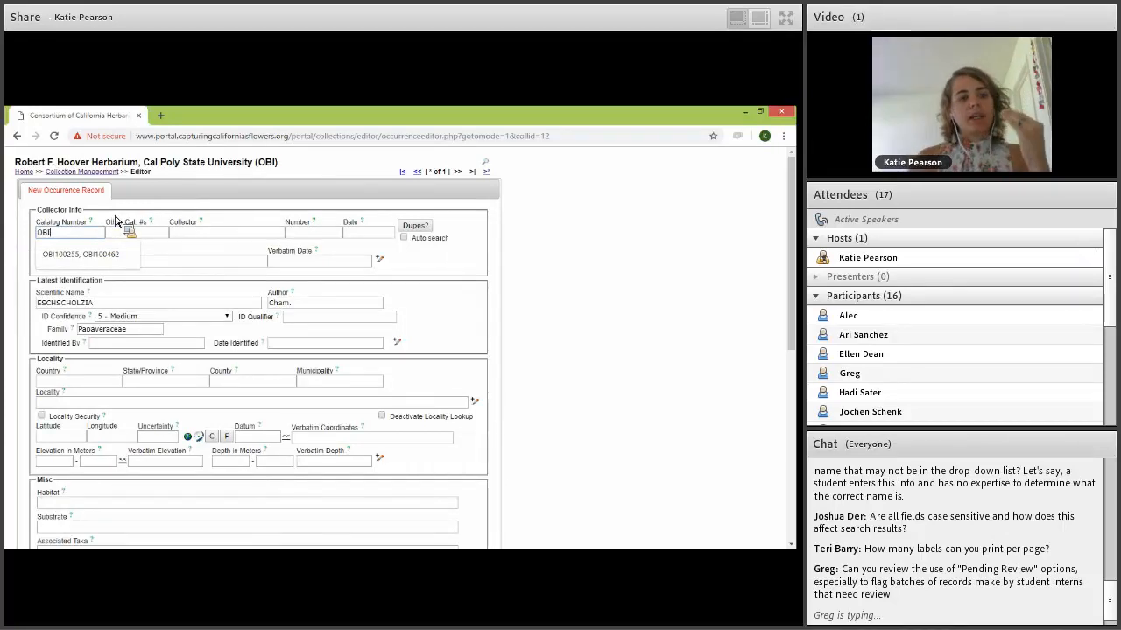
pyautogui.write('101')
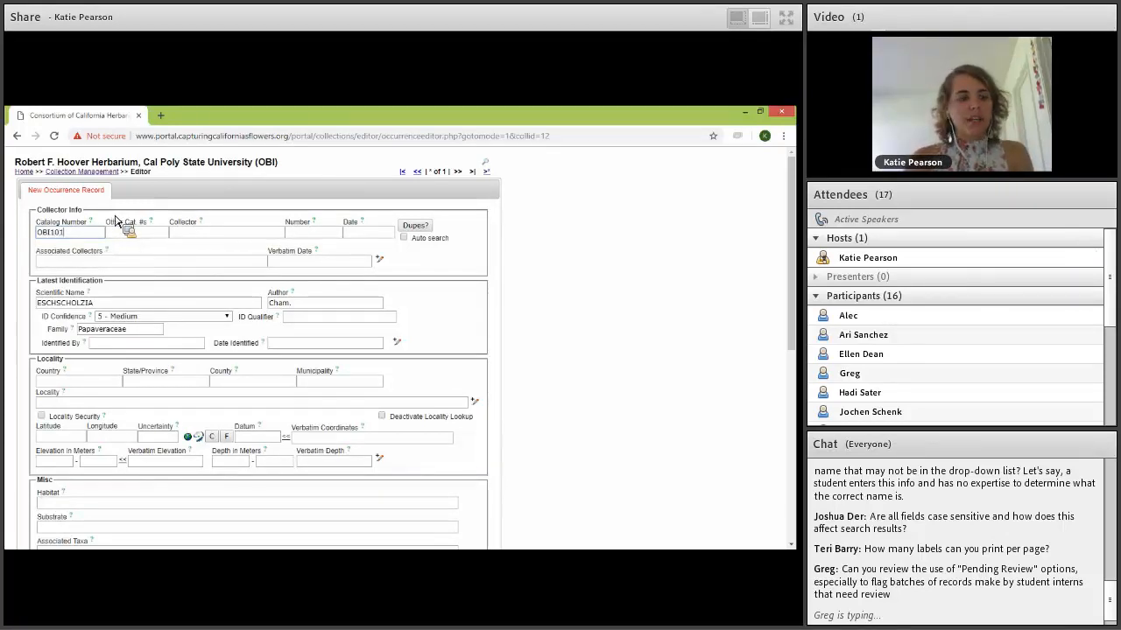
pyautogui.write('010')
pyautogui.click(511, 245)
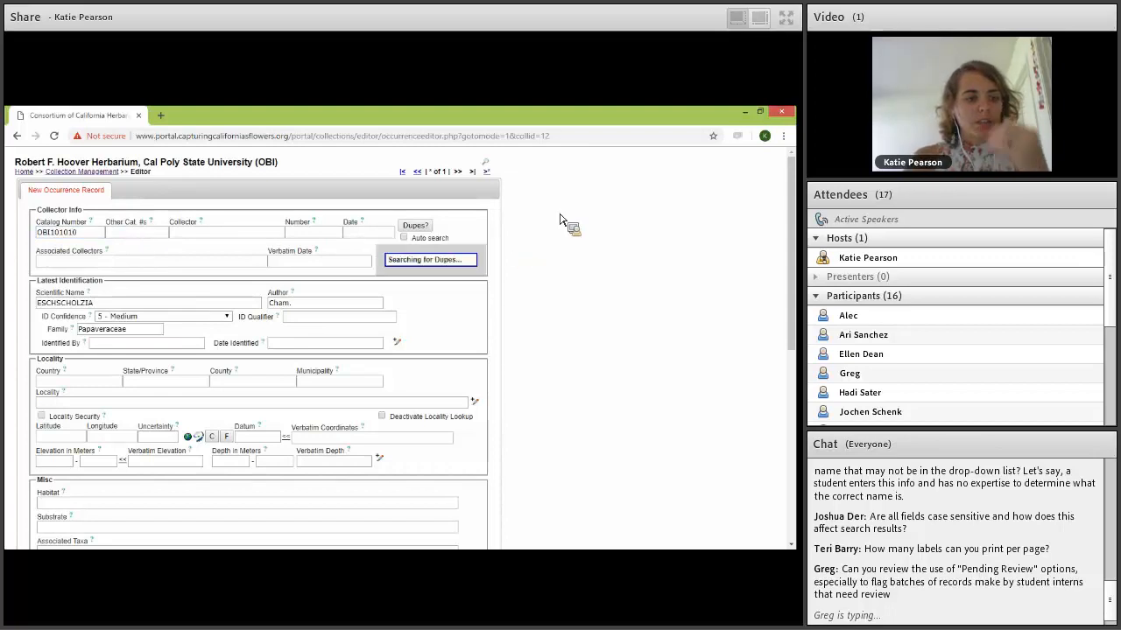
pyautogui.scroll(-5, 508, 263)
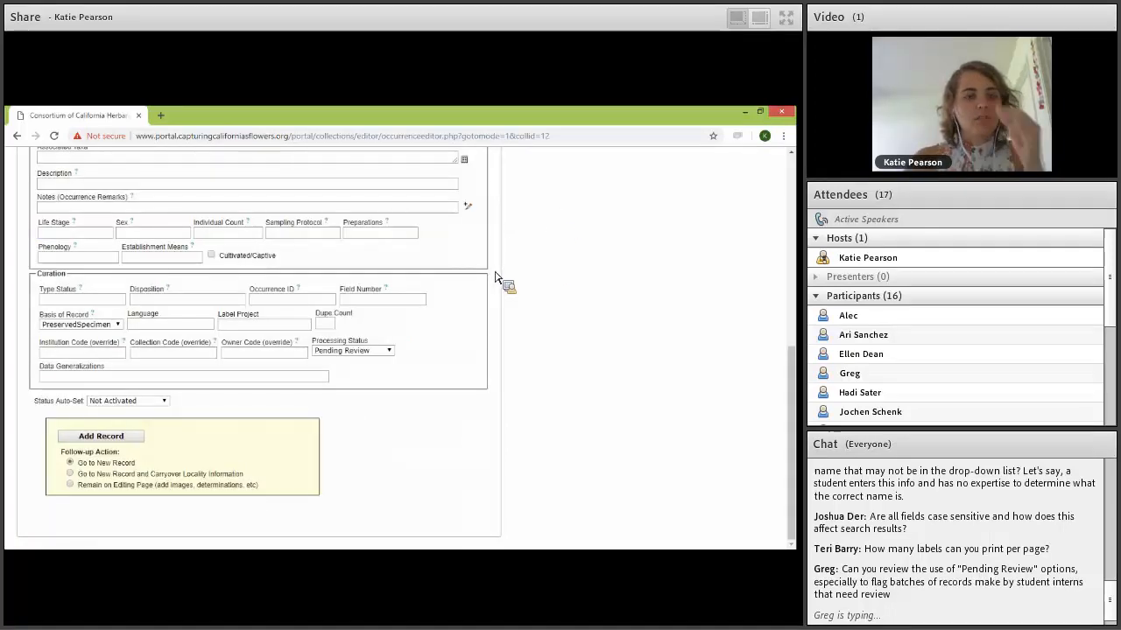
# - Add the OBI101010 occurrence record and bring up the search form for editing existing OBI occurrence records
pyautogui.click(100, 436)
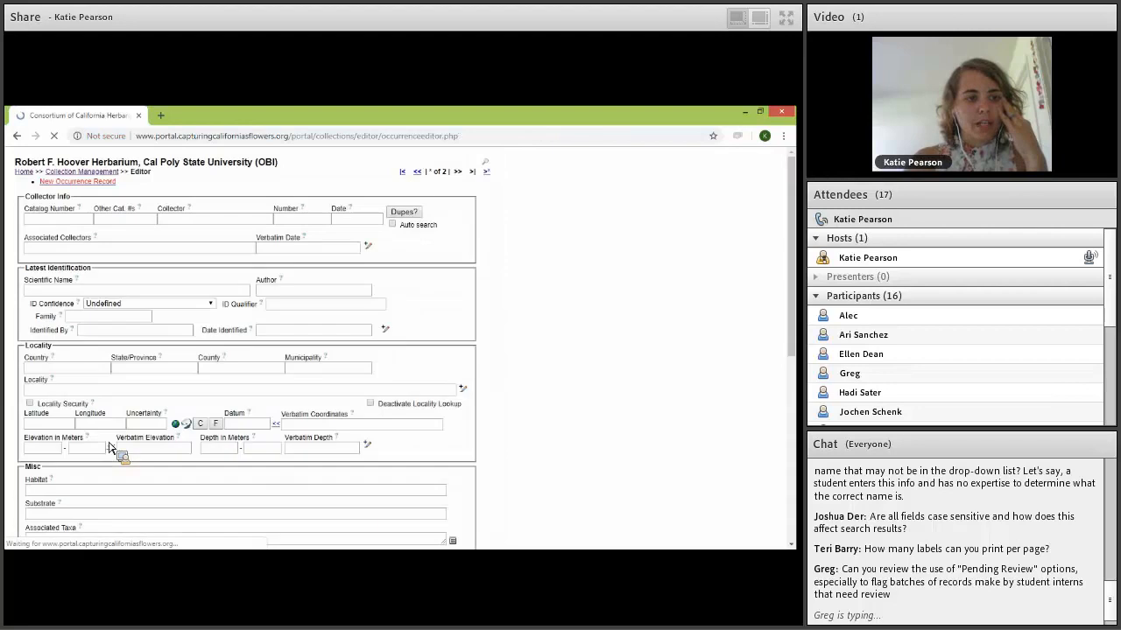
pyautogui.click(96, 171)
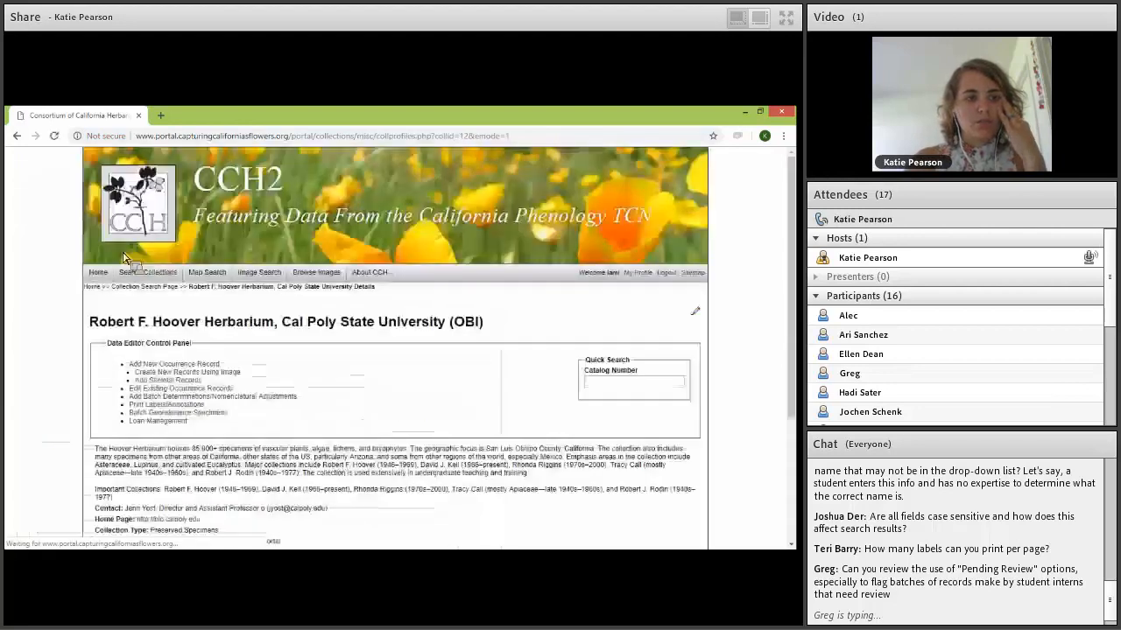
pyautogui.click(164, 388)
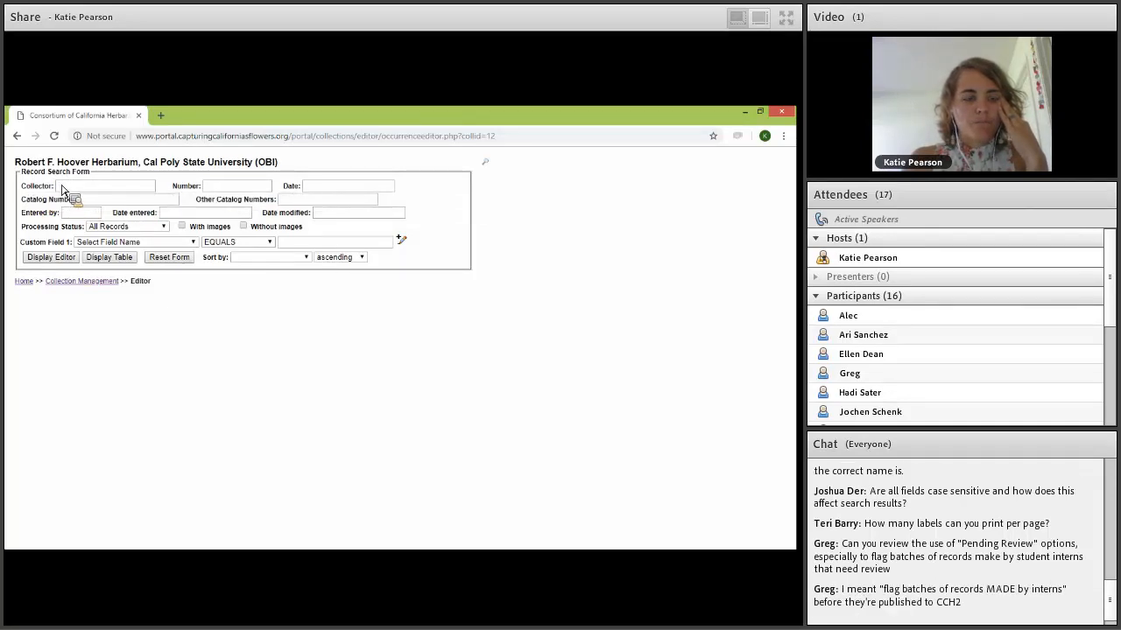
# - Search the OBI records for a scientific name that equals ESCHSCHOLZIA and display the matches as a table
pyautogui.moveTo(17, 249); pyautogui.dragTo(90, 254)
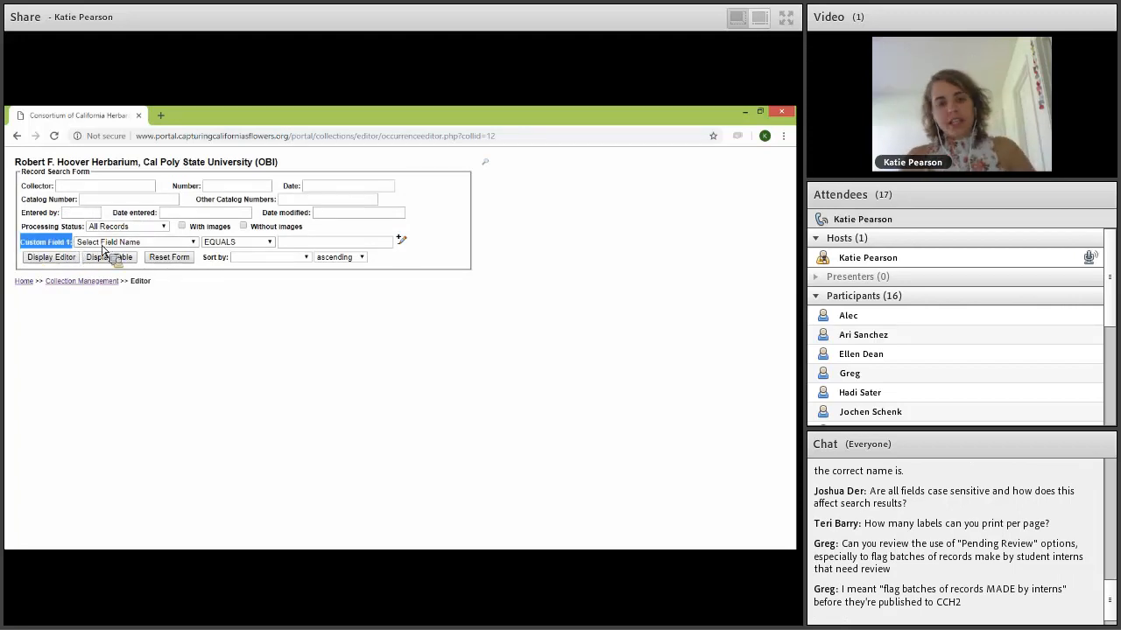
pyautogui.click(123, 244)
pyautogui.moveTo(201, 281); pyautogui.dragTo(198, 517)
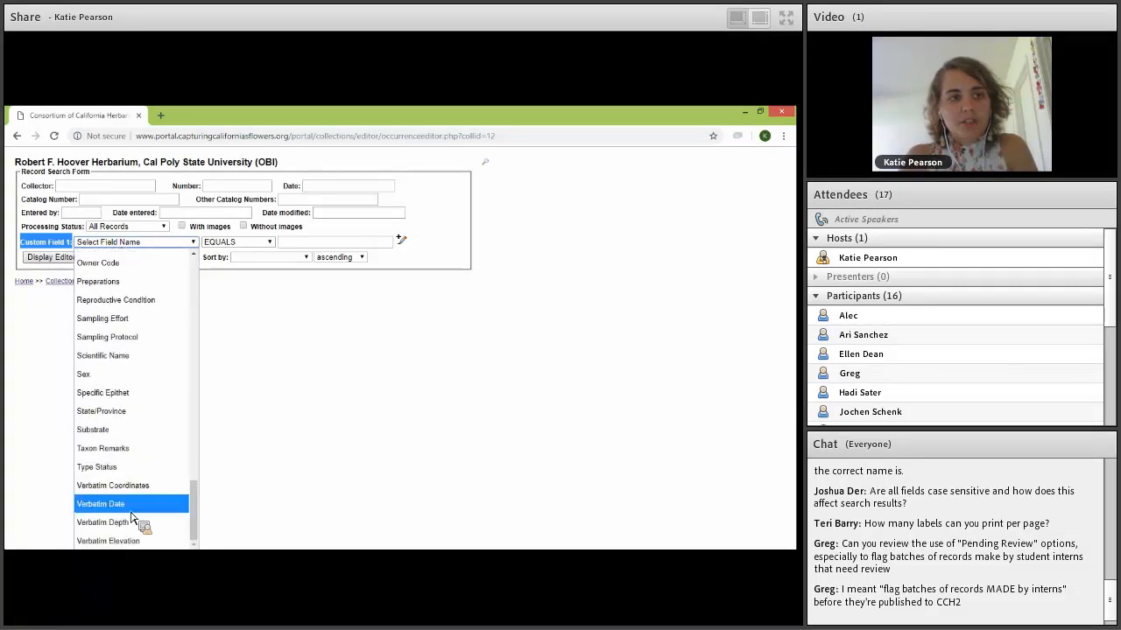
pyautogui.click(130, 356)
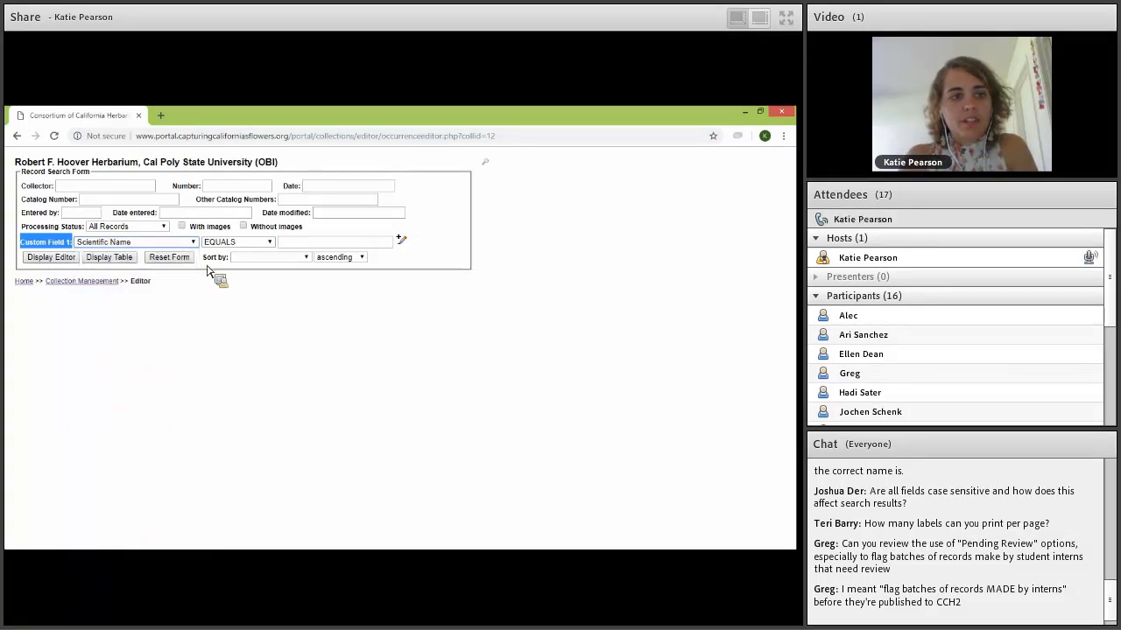
pyautogui.click(319, 241)
pyautogui.write('ESCHSCHOLZIA')
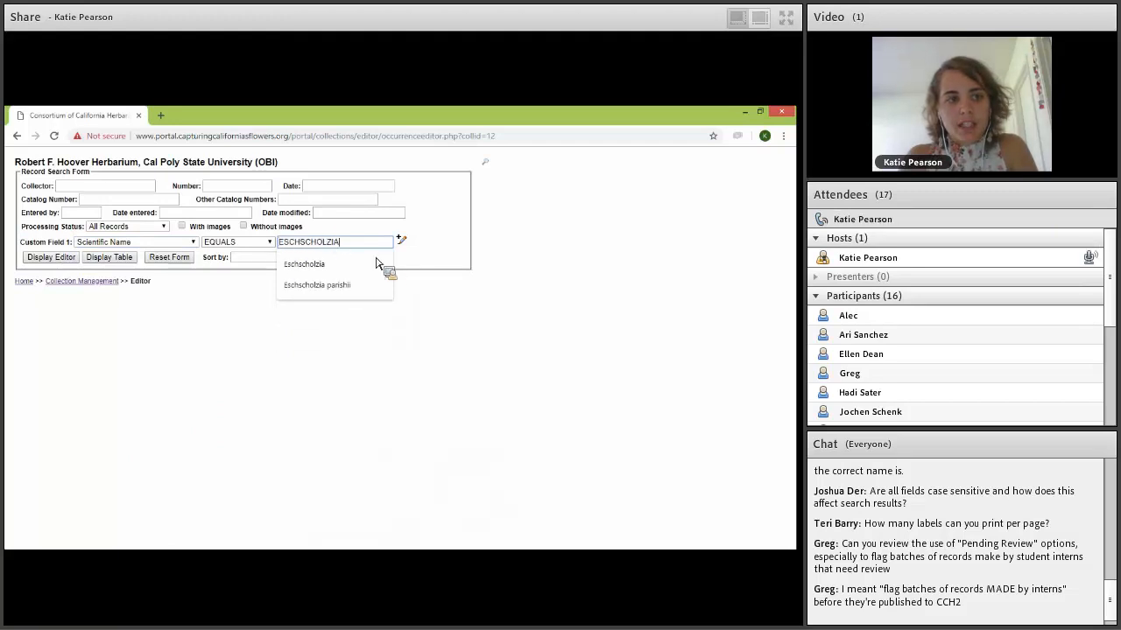
pyautogui.click(435, 303)
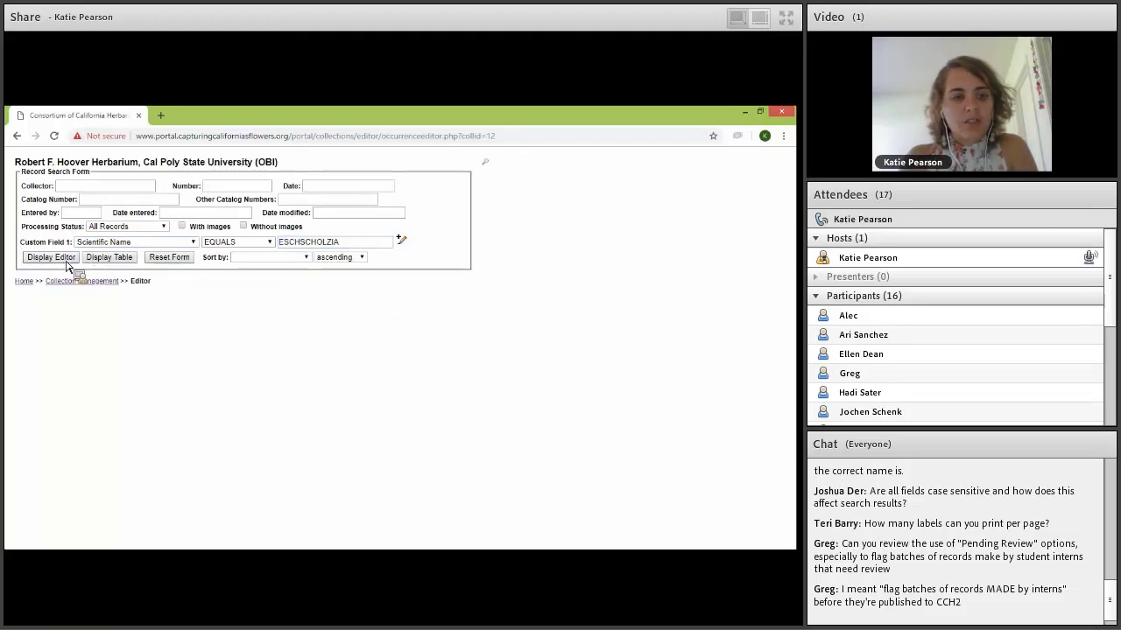
pyautogui.click(107, 262)
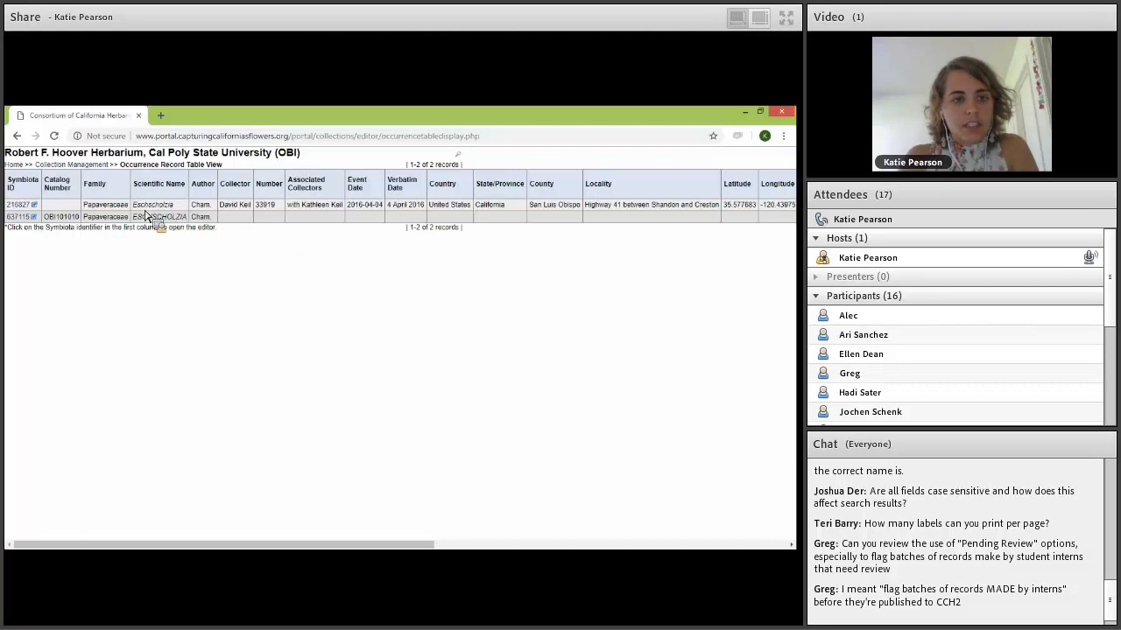
# - Compare the capitalized and normally written Eschscholzia names in the record table
pyautogui.moveTo(173, 226); pyautogui.dragTo(191, 226)
pyautogui.doubleClick(162, 206)
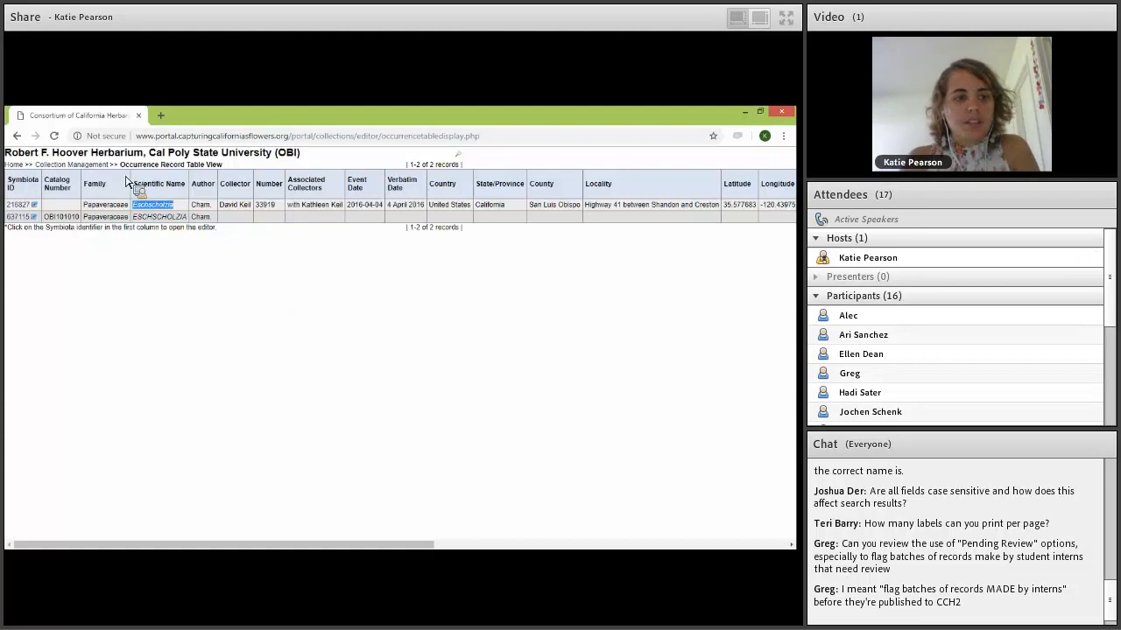
pyautogui.click(185, 233)
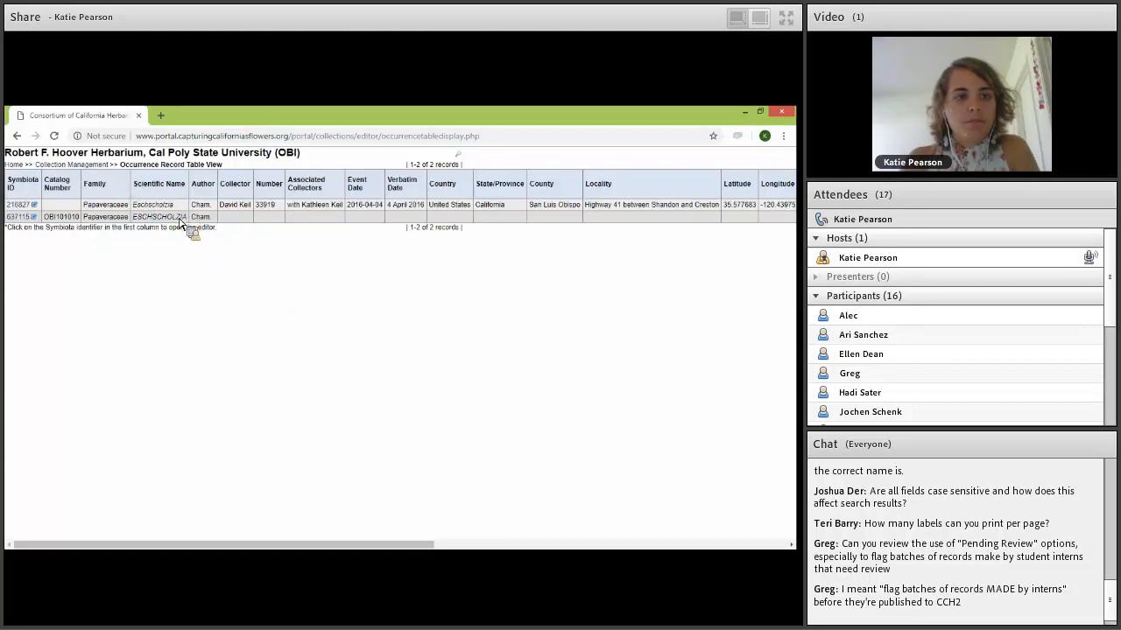
pyautogui.click(70, 165)
pyautogui.click(16, 136)
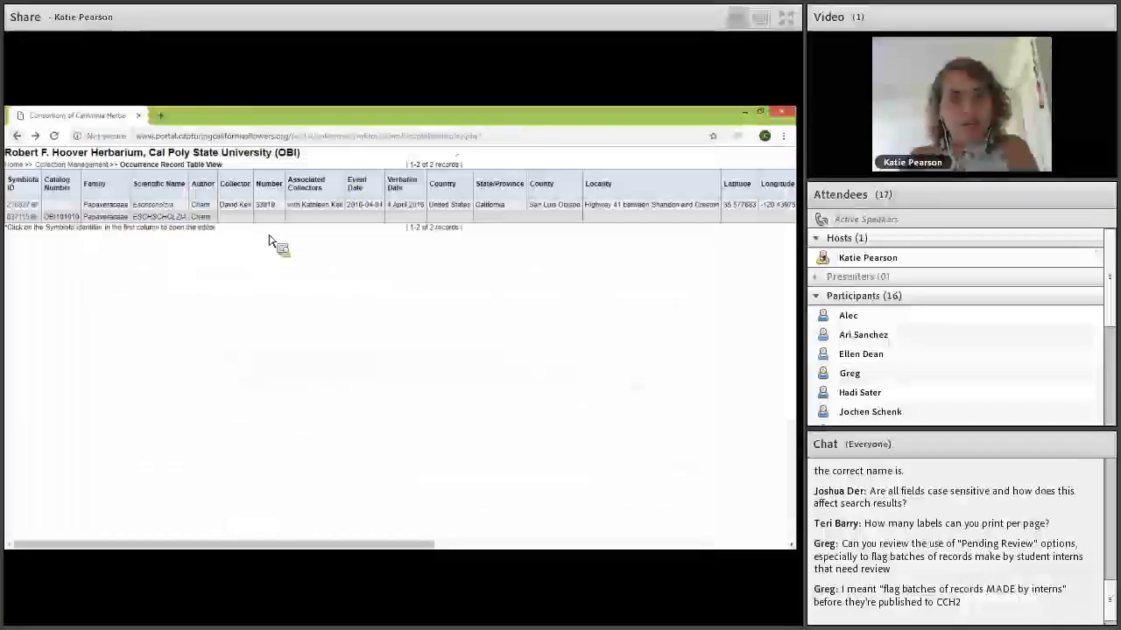
# - Repeat the table search with the wildcard value ESCHSCHOLZIA% for a scientific name set to EQUALS
pyautogui.click(456, 158)
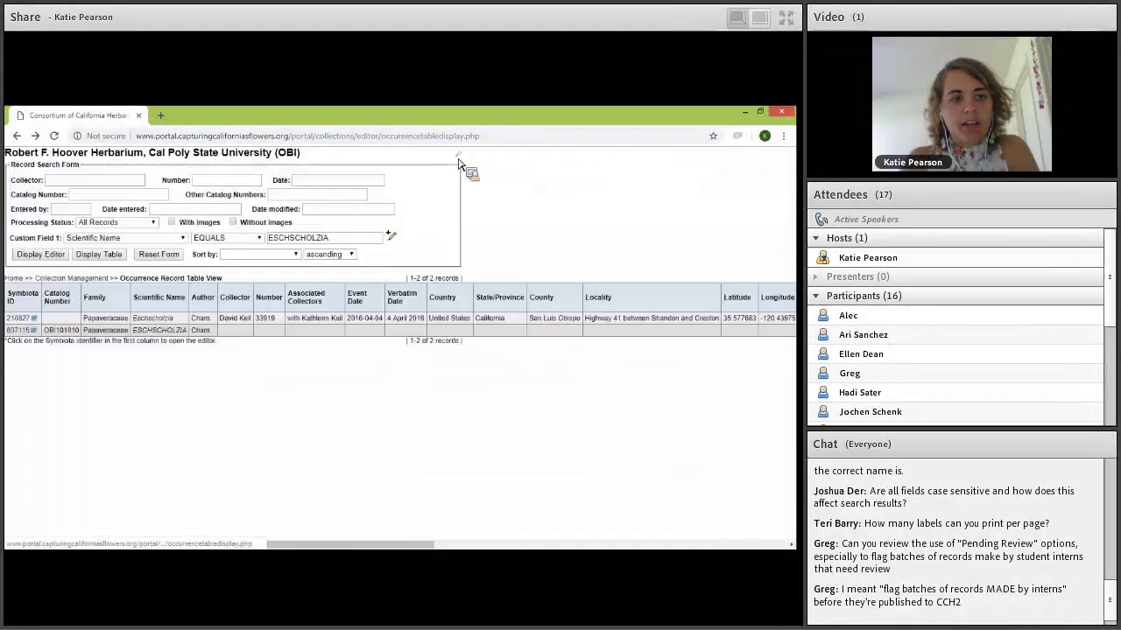
pyautogui.click(334, 240)
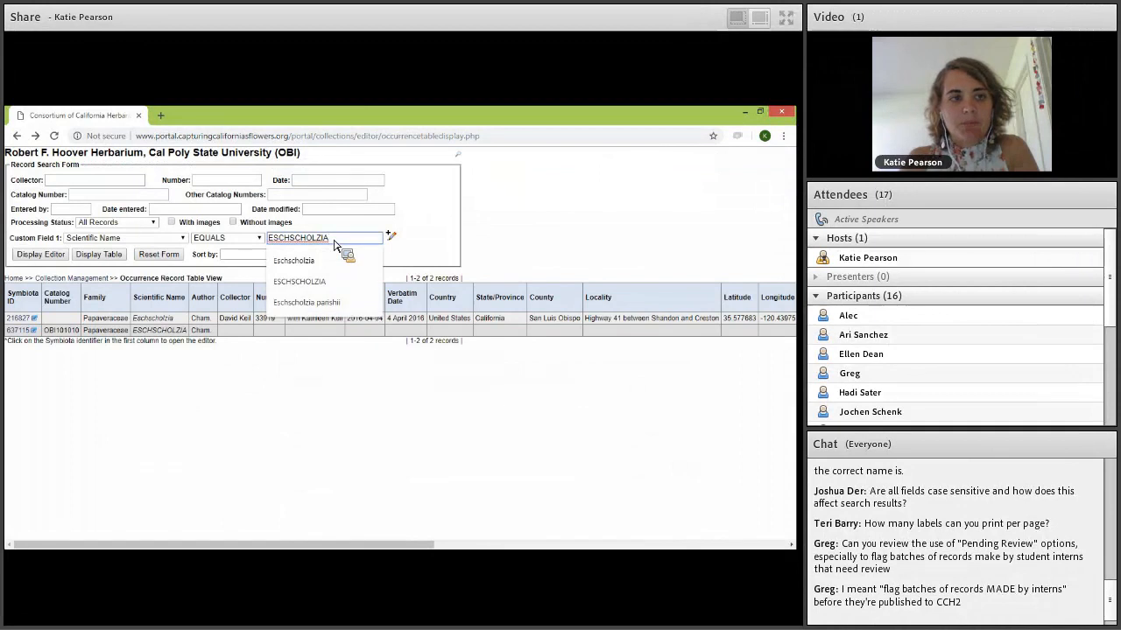
pyautogui.write('%')
pyautogui.click(383, 254)
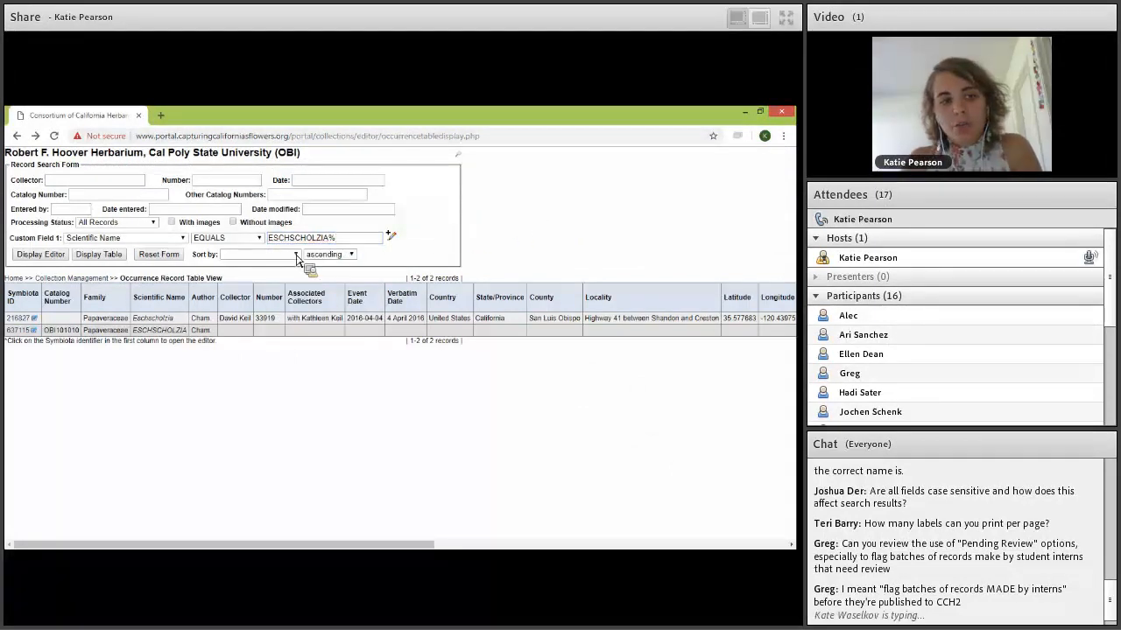
pyautogui.click(111, 255)
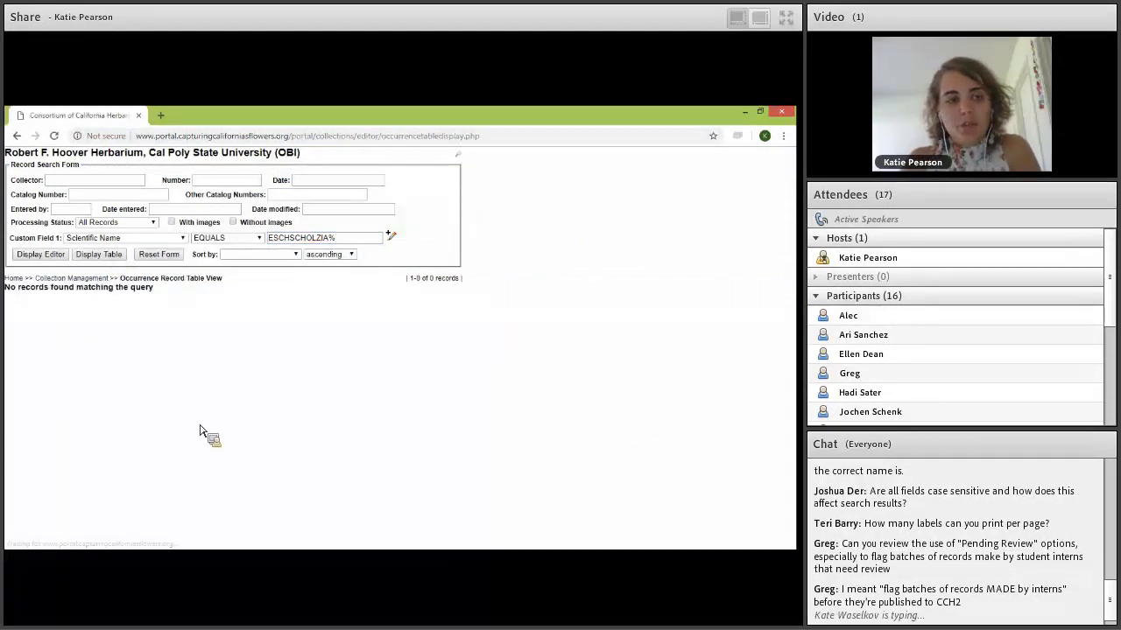
# - Remove the wildcard, search for scientific names that contain ESCHSCHOLZIA as a table, and redisplay the search form
pyautogui.click(372, 240)
pyautogui.press('BackSpace')
pyautogui.click(258, 240)
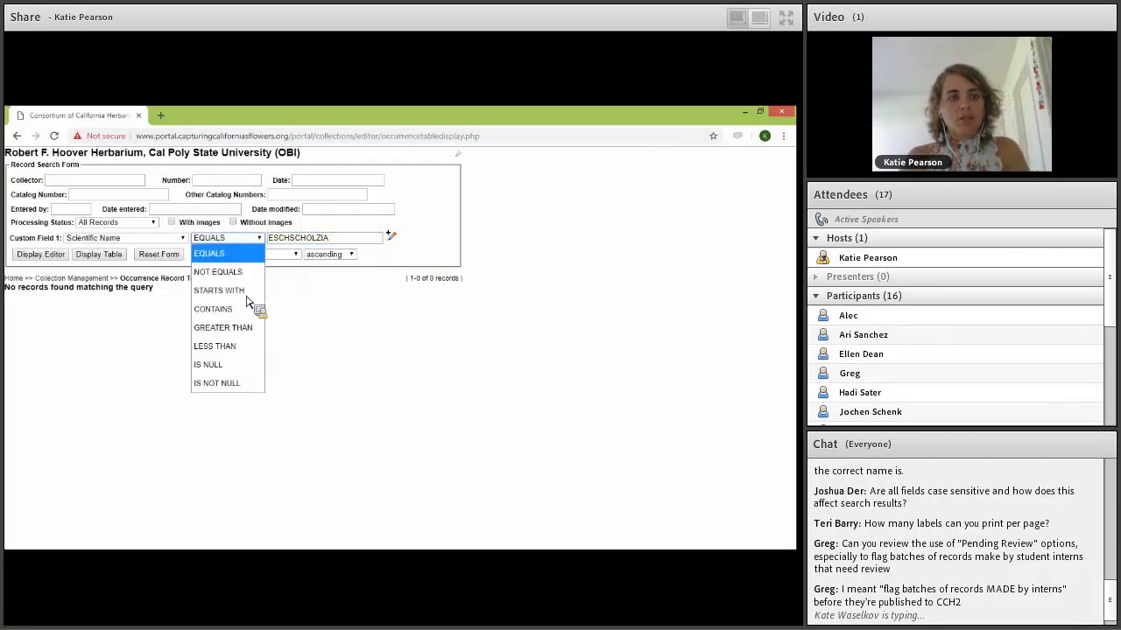
pyautogui.click(241, 309)
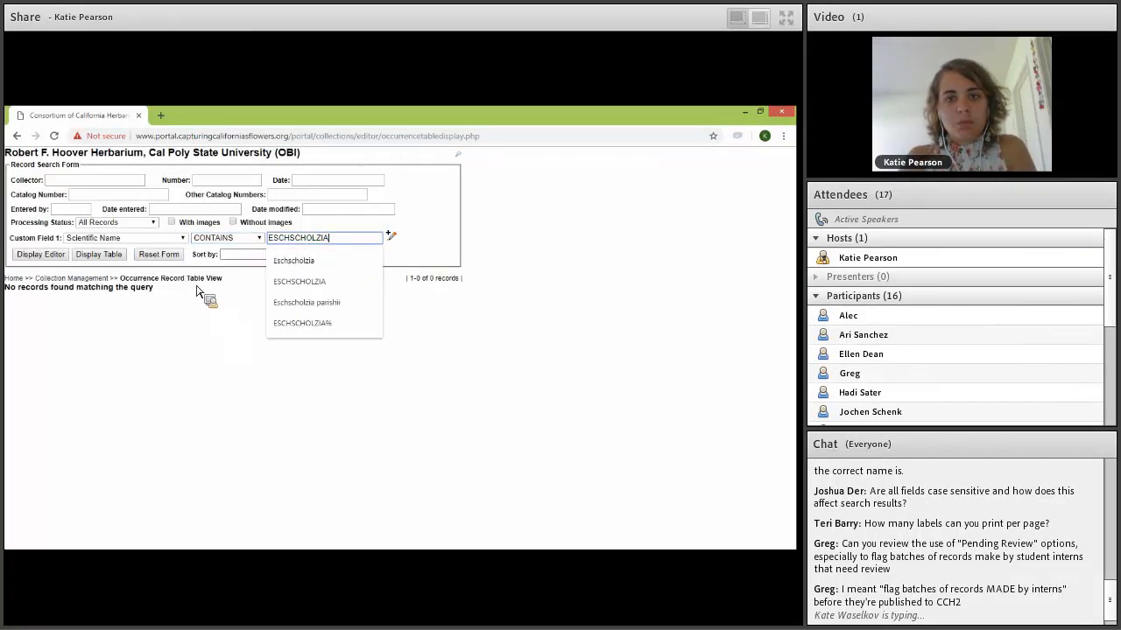
pyautogui.click(103, 254)
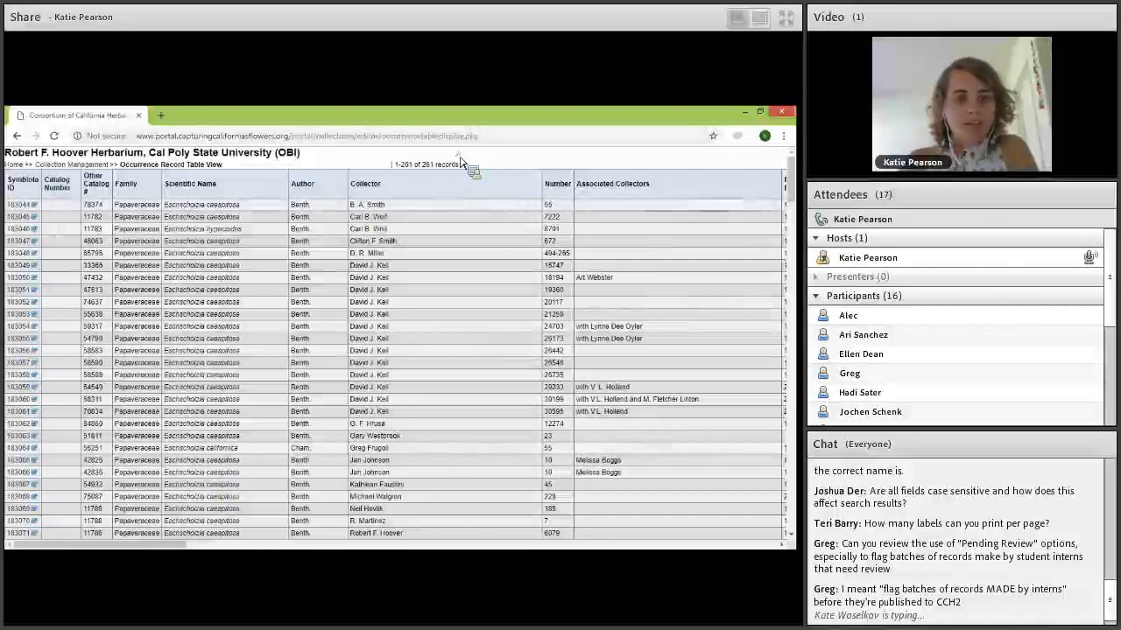
pyautogui.click(460, 160)
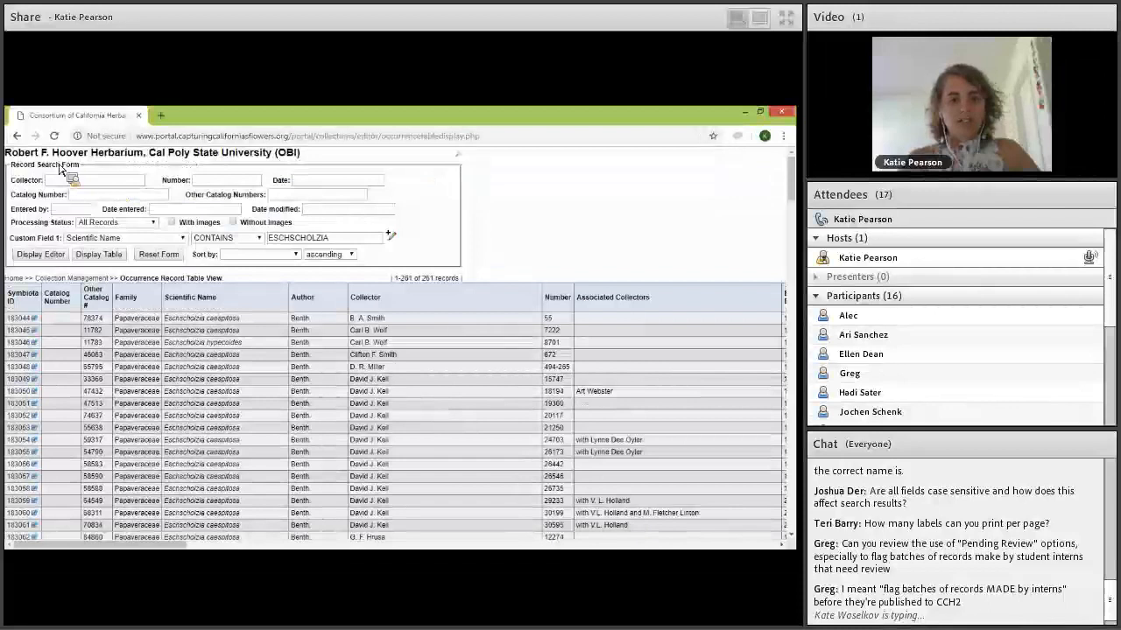
# - Go to OBI label printing through Collection Management and filter the specimen records by Eschscholzia androuxii
pyautogui.click(67, 279)
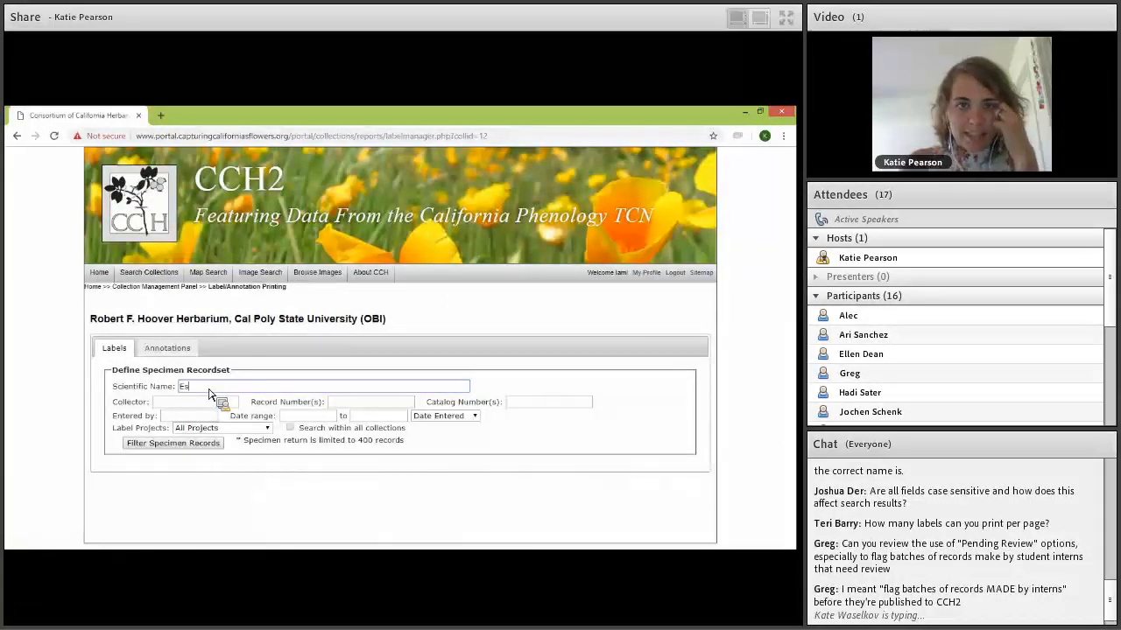
pyautogui.click(234, 450)
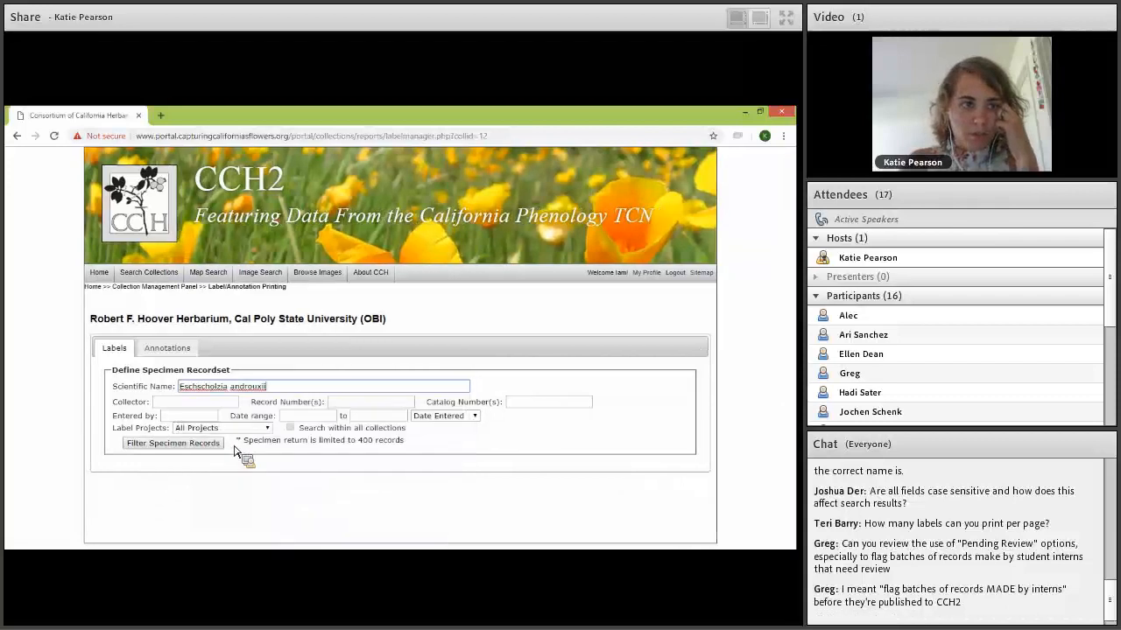
pyautogui.click(185, 445)
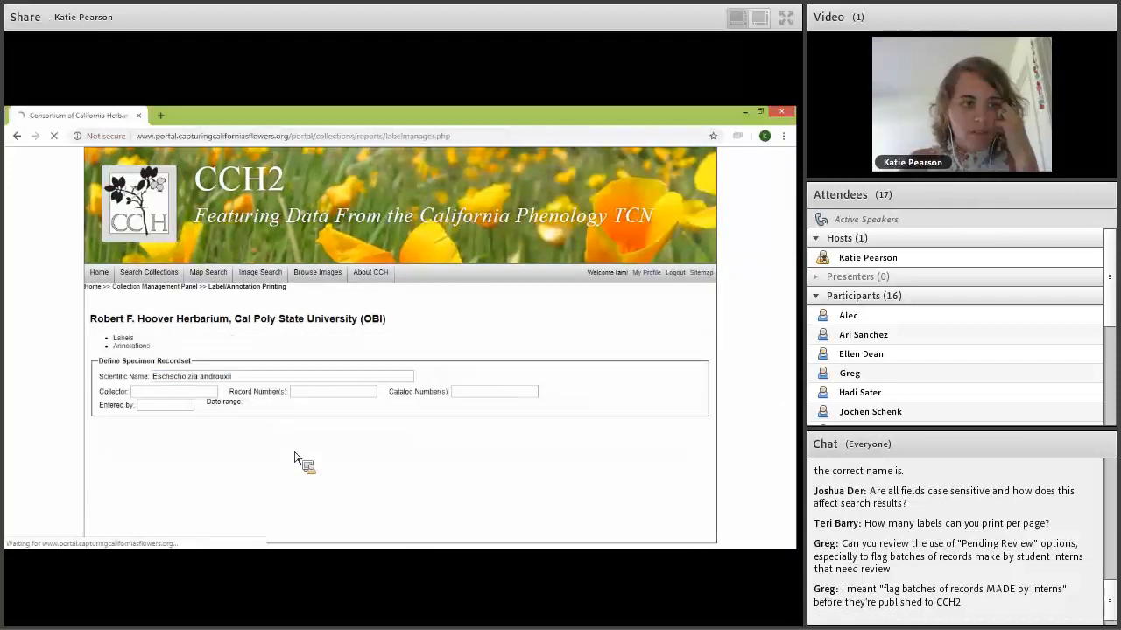
# - Replace the species in the label record filter with Eschscholzia californica and filter the specimen records
pyautogui.click(270, 391)
pyautogui.doubleClick(269, 391)
pyautogui.press('BackSpace')
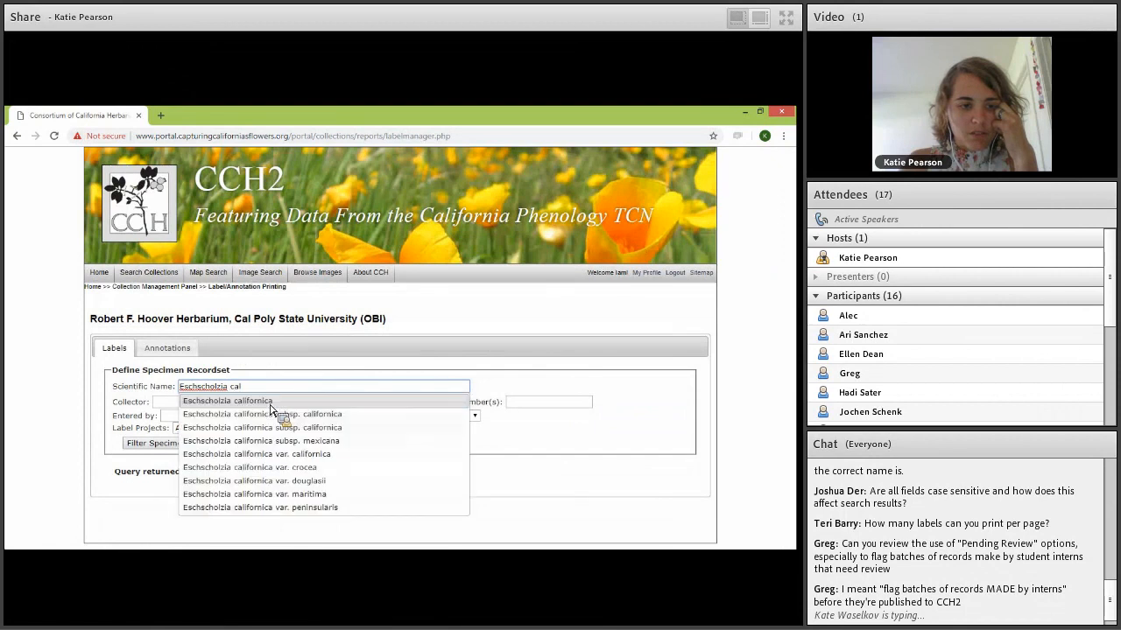
pyautogui.click(269, 405)
pyautogui.click(188, 443)
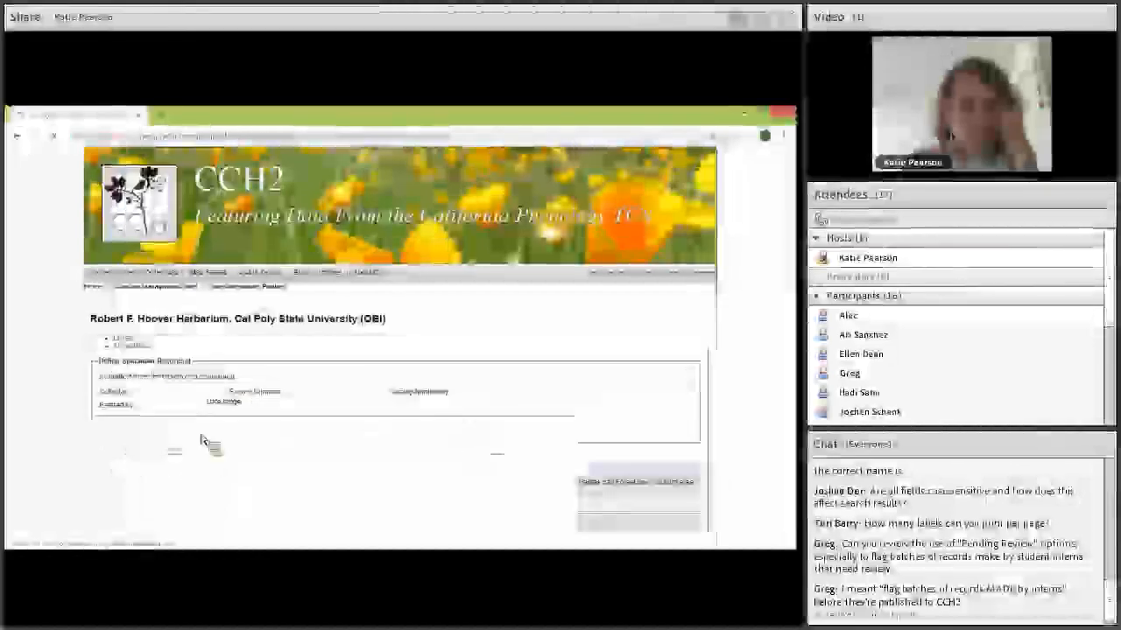
# - Review the label printing options below the specimen list, keeping the 2 row per page label format
pyautogui.scroll(-10, 219, 424)
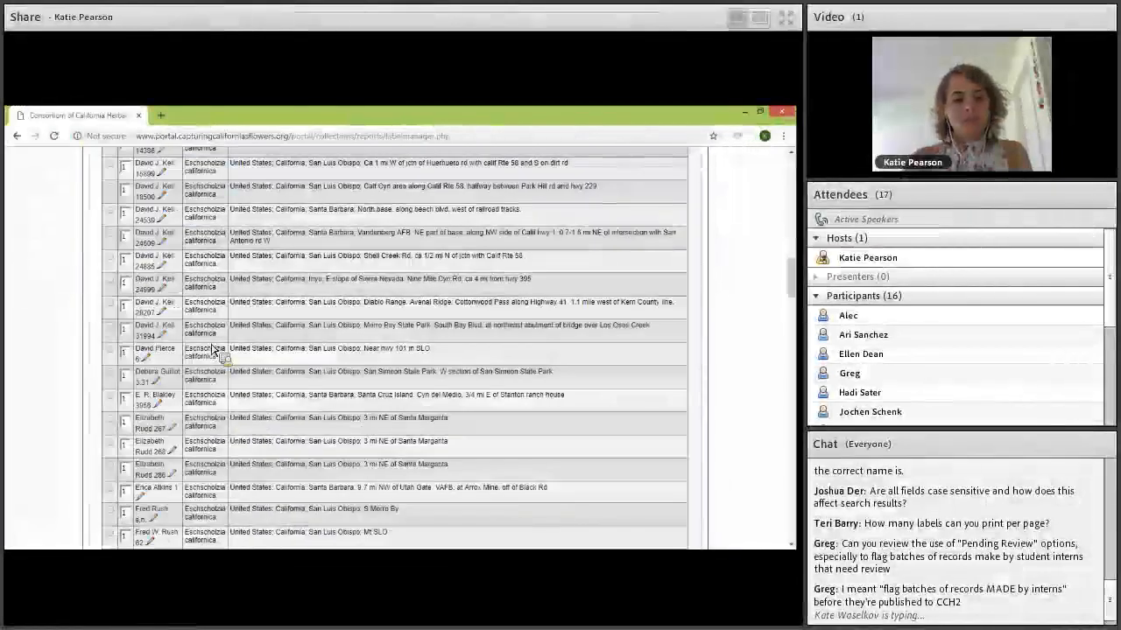
pyautogui.scroll(-10, 210, 356)
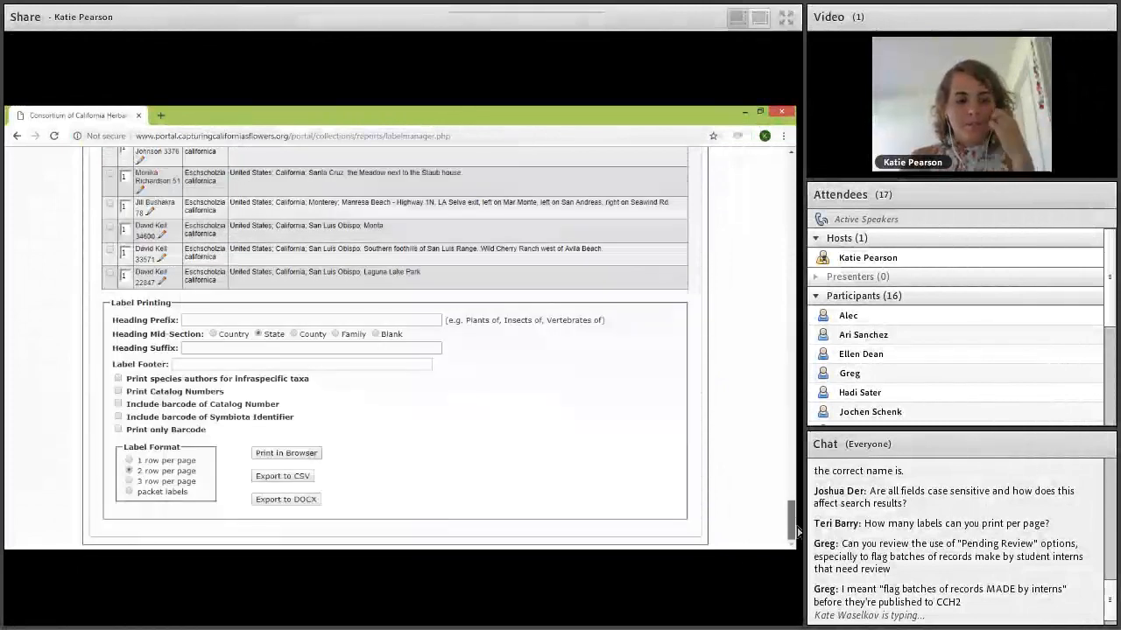
pyautogui.click(131, 471)
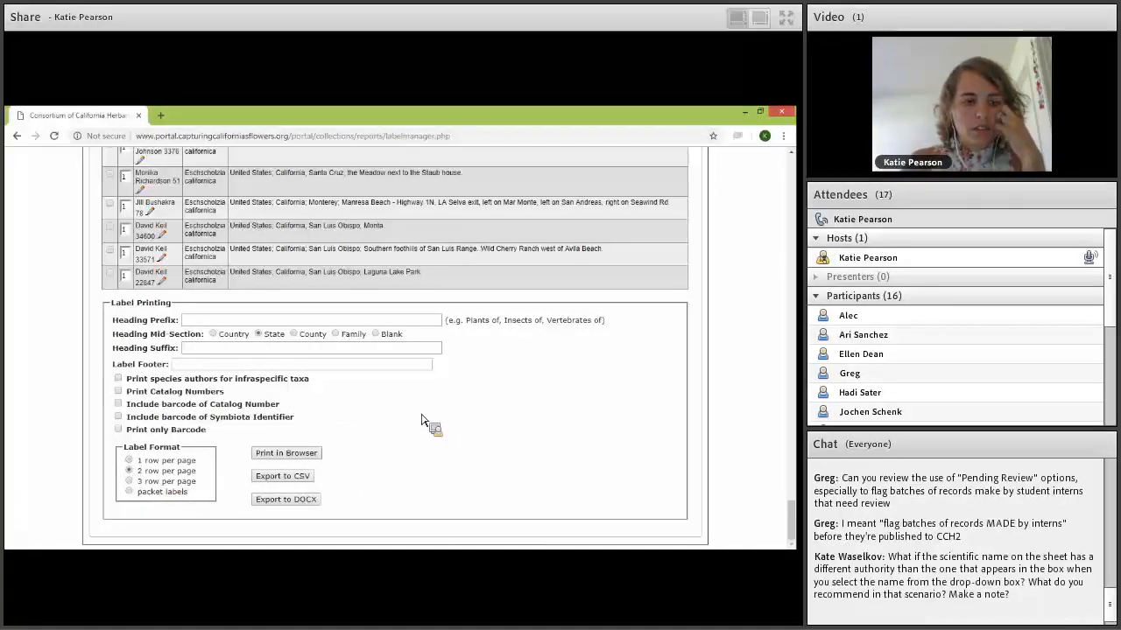
pyautogui.click(689, 466)
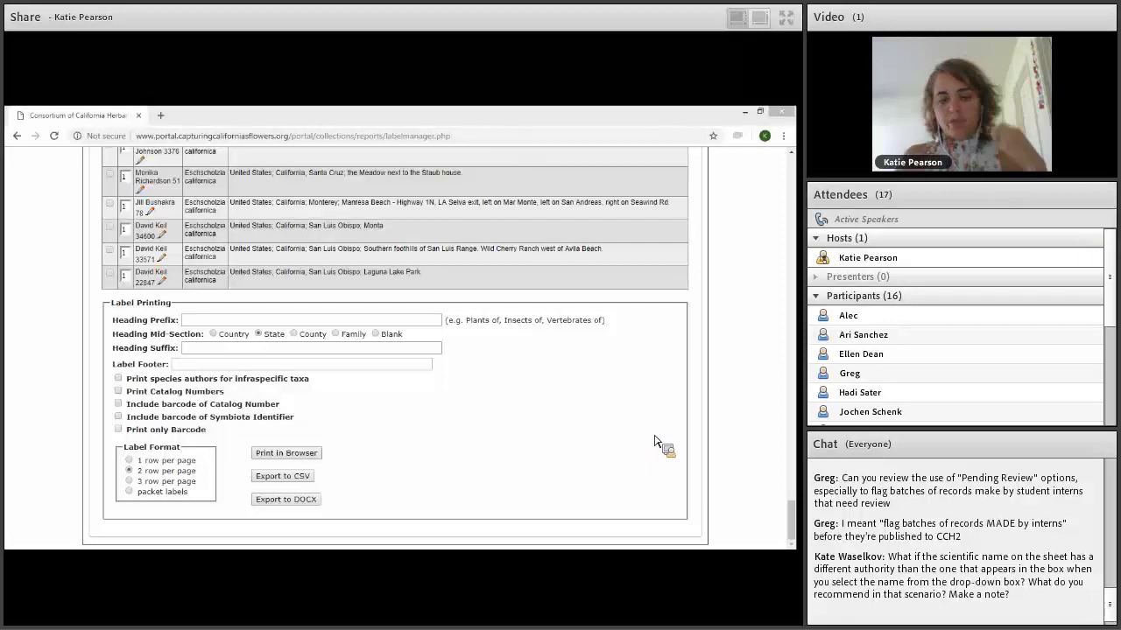
pyautogui.click(780, 286)
pyautogui.scroll(1, 773, 286)
pyautogui.scroll(5, 773, 292)
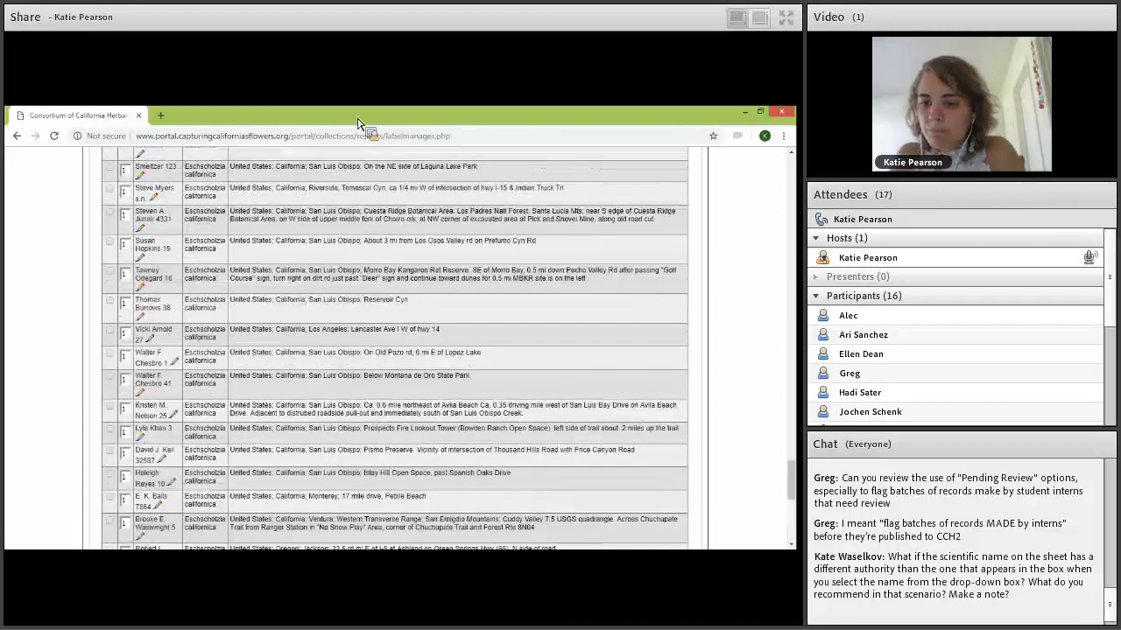
# - Load the California Phenology website, capturingcaliforniasflowers.org, in a new browser tab
pyautogui.click(161, 116)
pyautogui.write('calp')
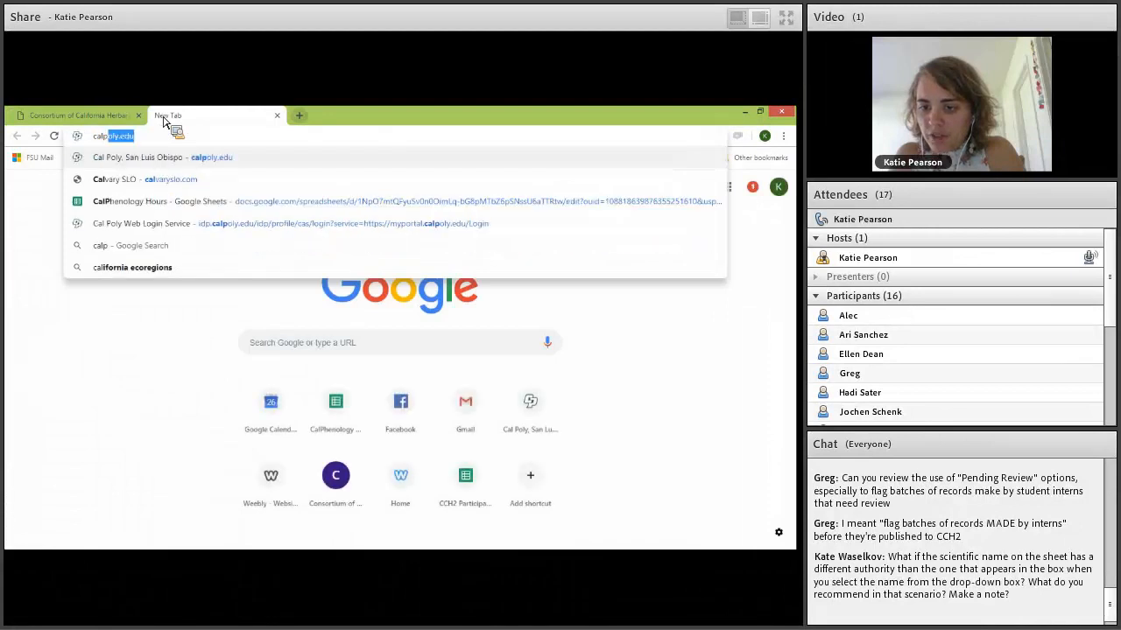
pyautogui.press('BackSpace')
pyautogui.press('BackSpace')
pyautogui.write('p')
pyautogui.press('Return')
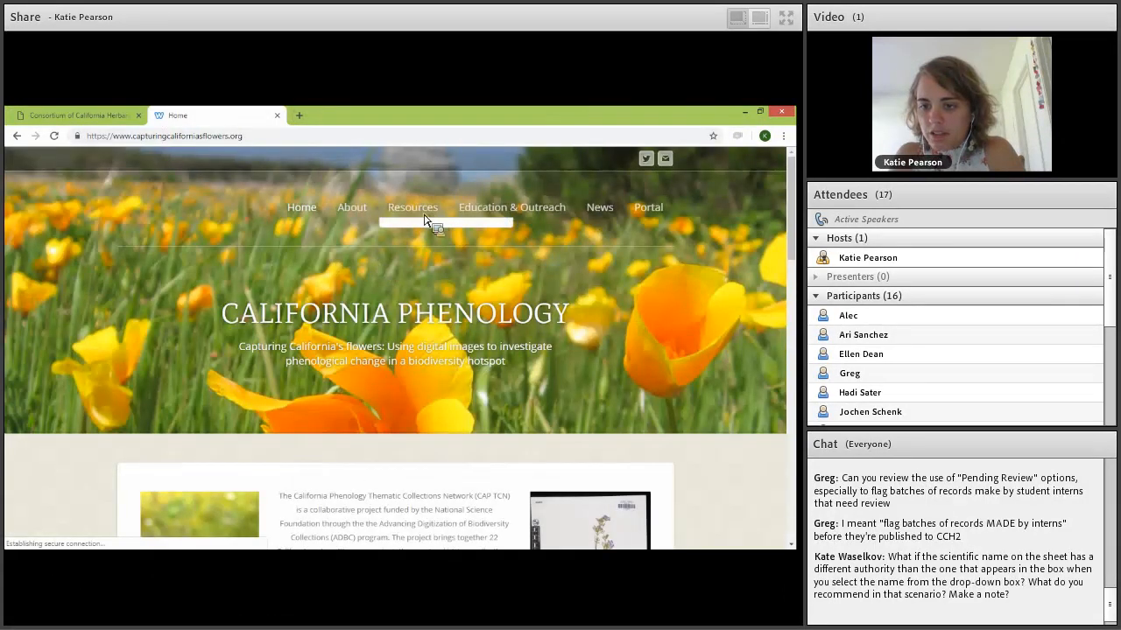
# - From the site's Symbiota Tutorials page, download the portal guide symbiotaquickguide as a Word document to the Desktop
pyautogui.moveTo(421, 219)
pyautogui.click(440, 289)
pyautogui.scroll(-1, 411, 385)
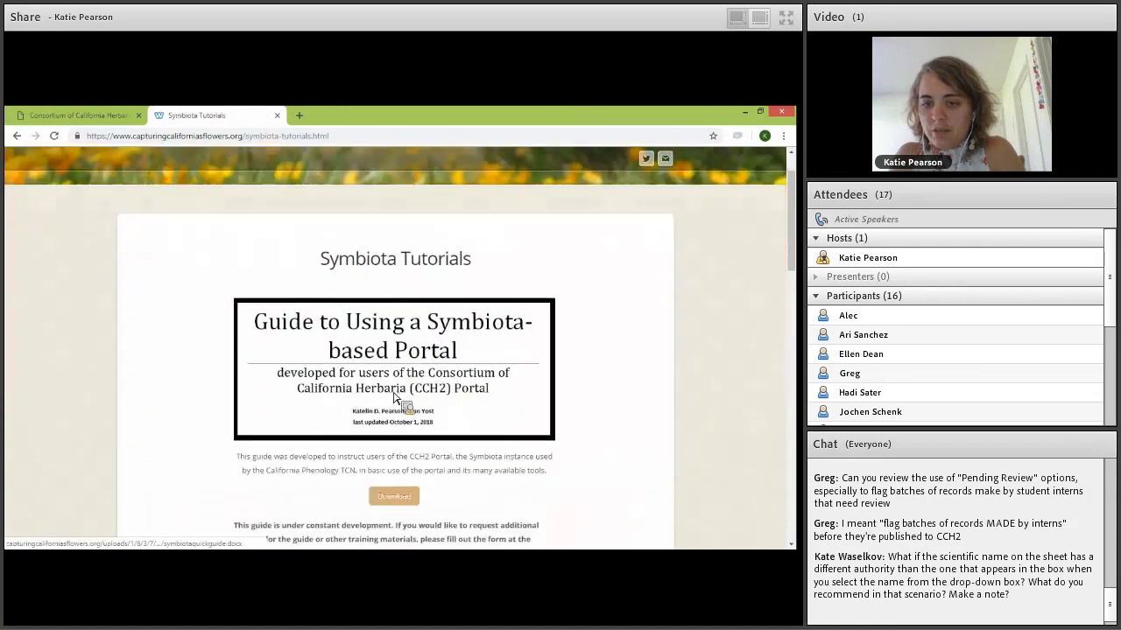
pyautogui.click(393, 399)
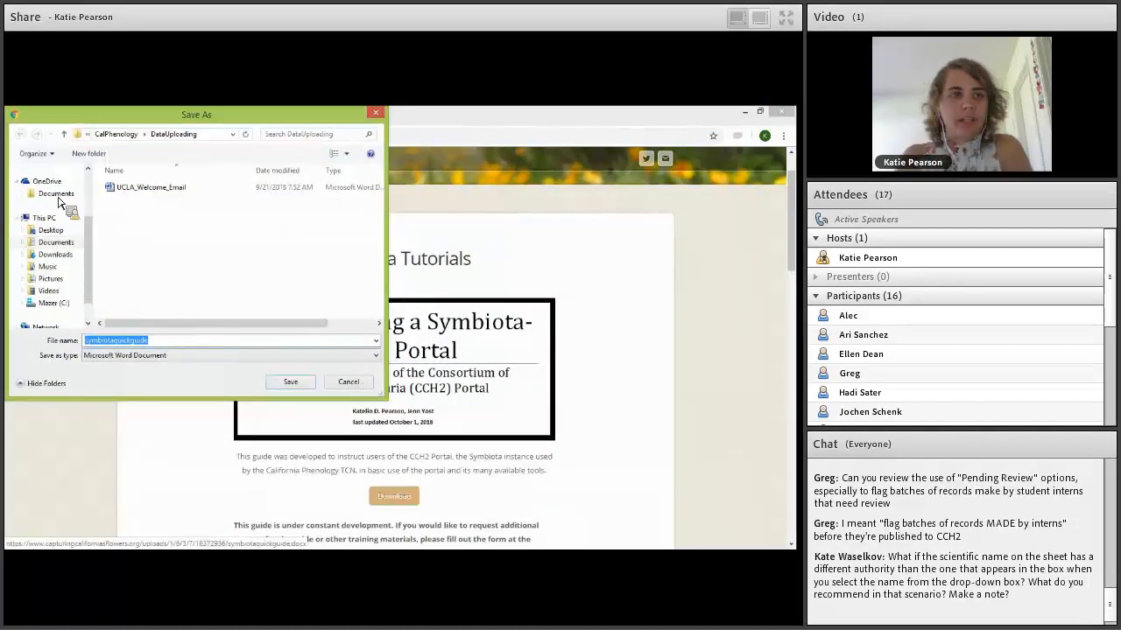
pyautogui.click(51, 230)
pyautogui.click(291, 382)
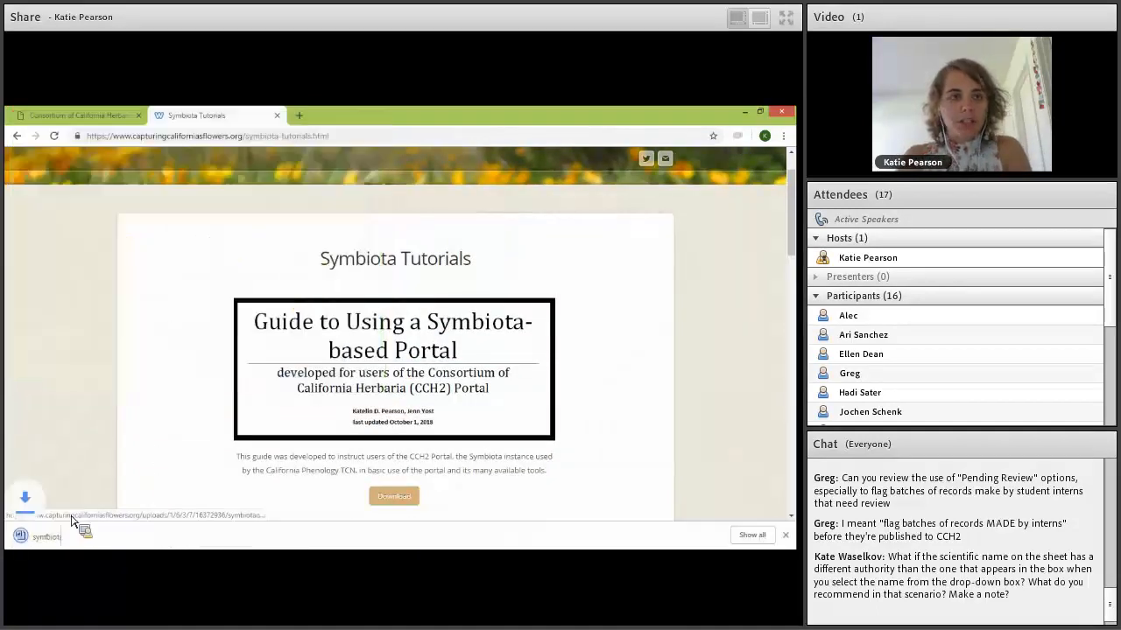
# - Open the downloaded symbiotaquickguide in Microsoft Word and highlight the "Appendix 1: Processing Status" entry in its table of contents
pyautogui.click(63, 539)
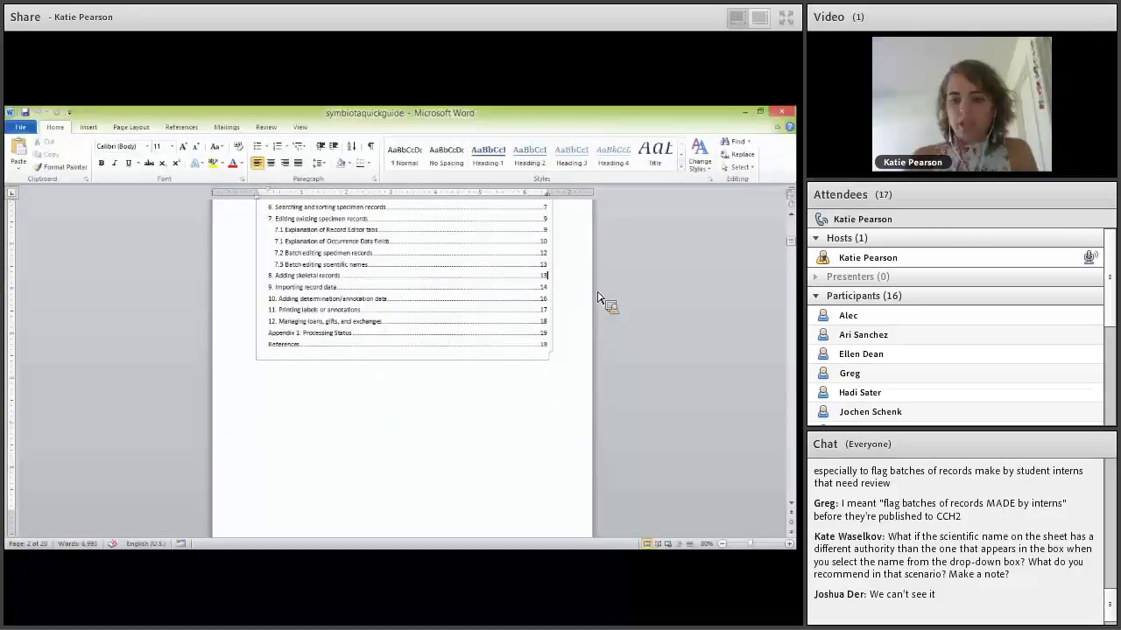
pyautogui.scroll(10, 578, 302)
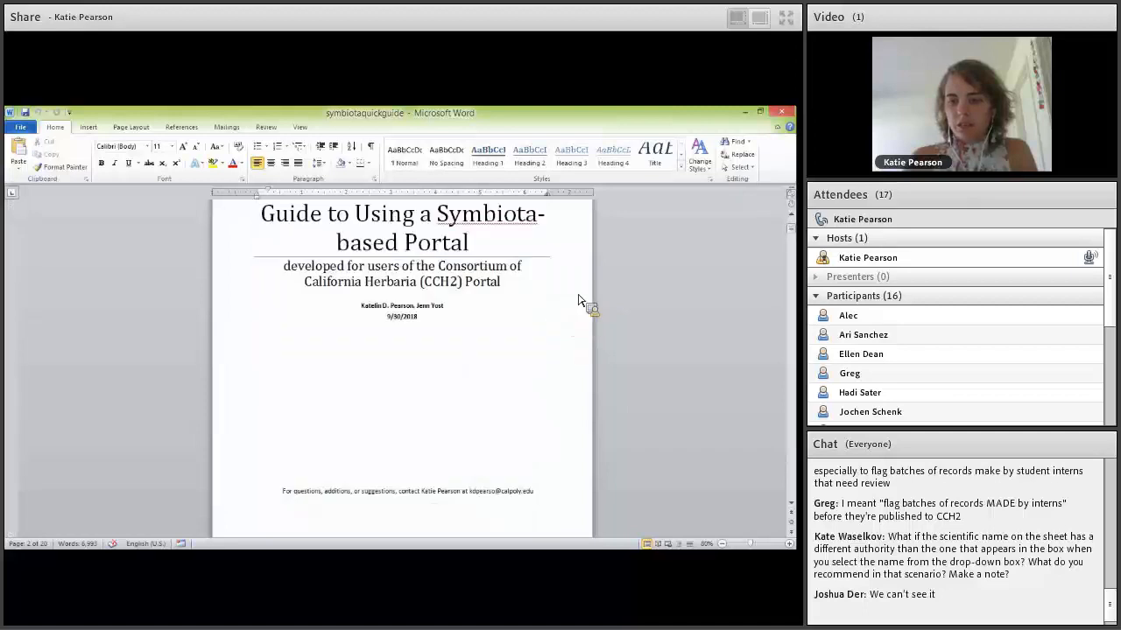
pyautogui.scroll(-1, 578, 297)
pyautogui.scroll(-10, 577, 296)
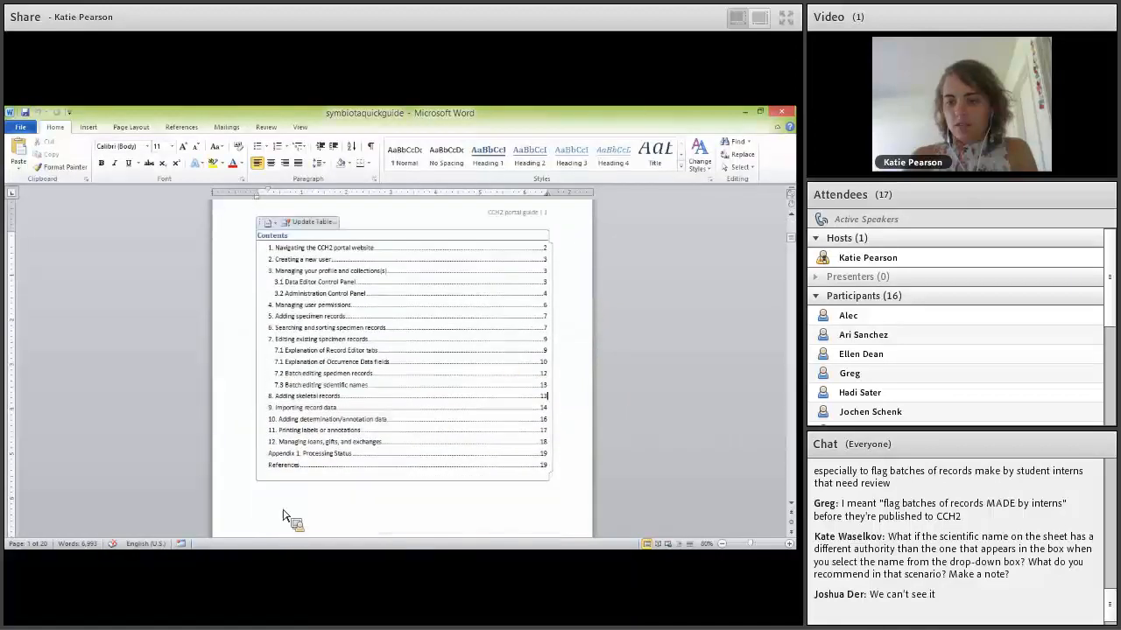
pyautogui.moveTo(282, 457); pyautogui.dragTo(350, 465)
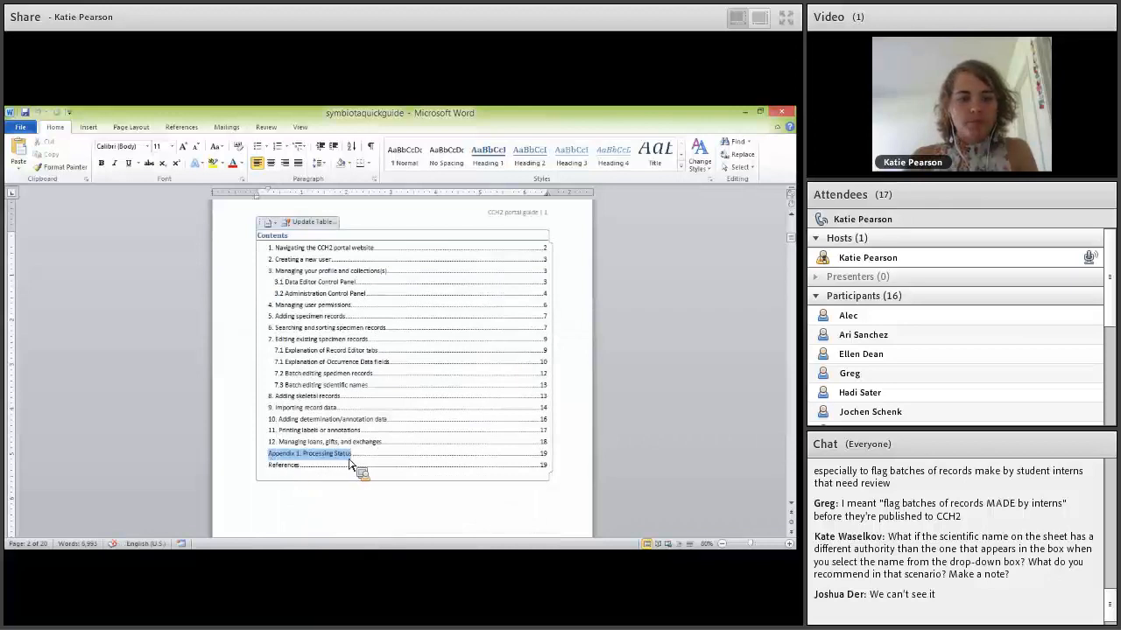
# - Go to Appendix 1 at the end of the guide and examine its table of processing status definitions, including Stage 3
pyautogui.moveTo(791, 249); pyautogui.dragTo(798, 521)
pyautogui.click(349, 235)
pyautogui.scroll(3, 355, 320)
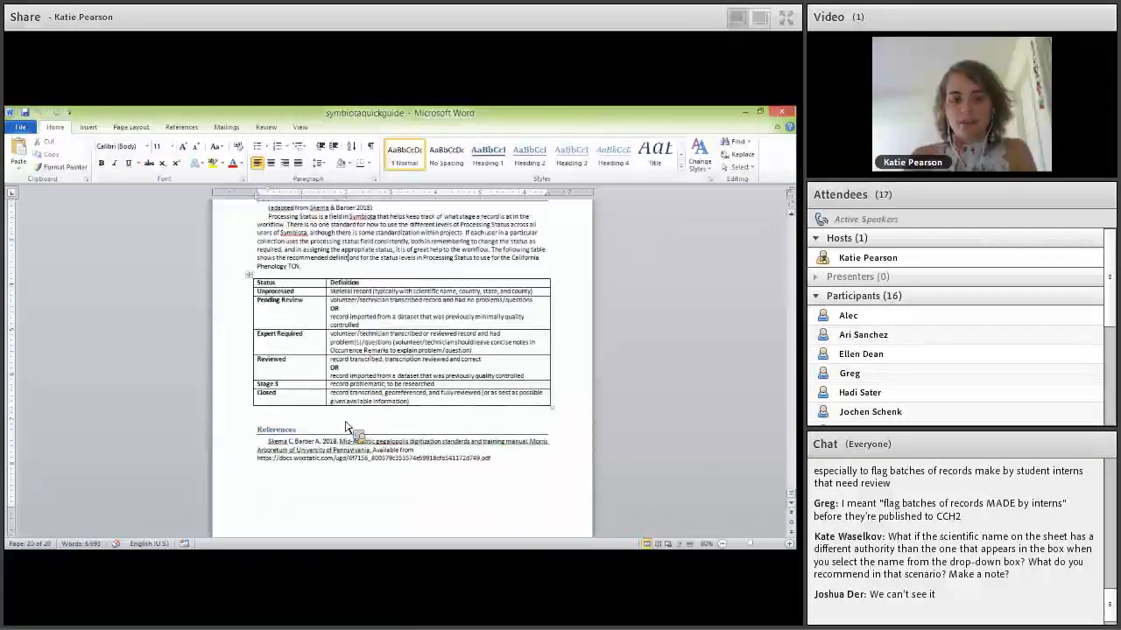
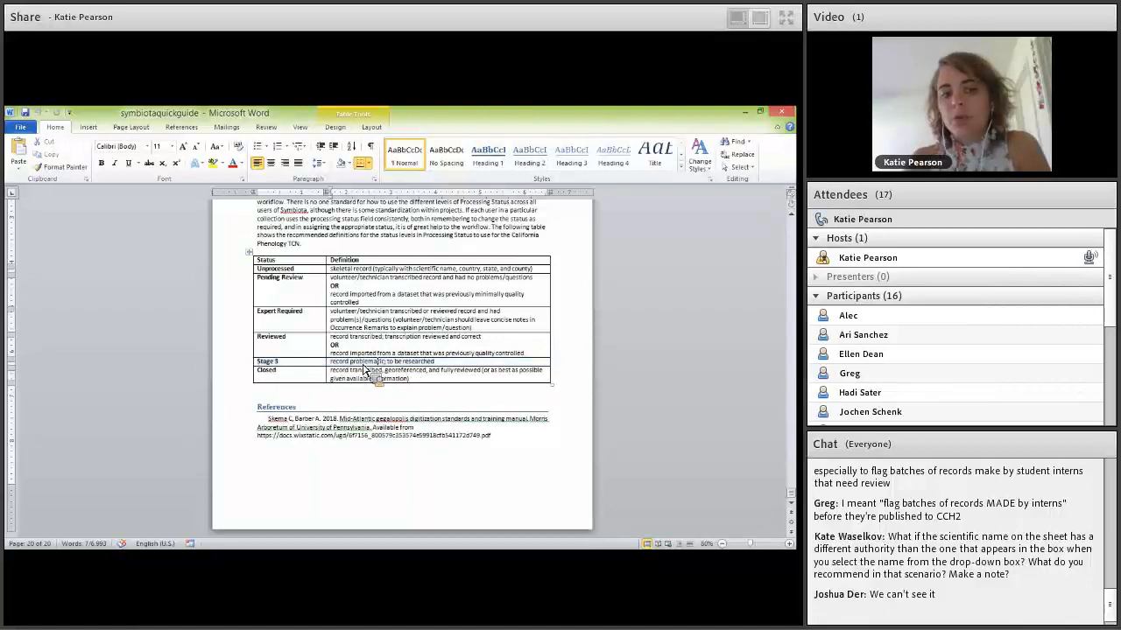
pyautogui.click(436, 363)
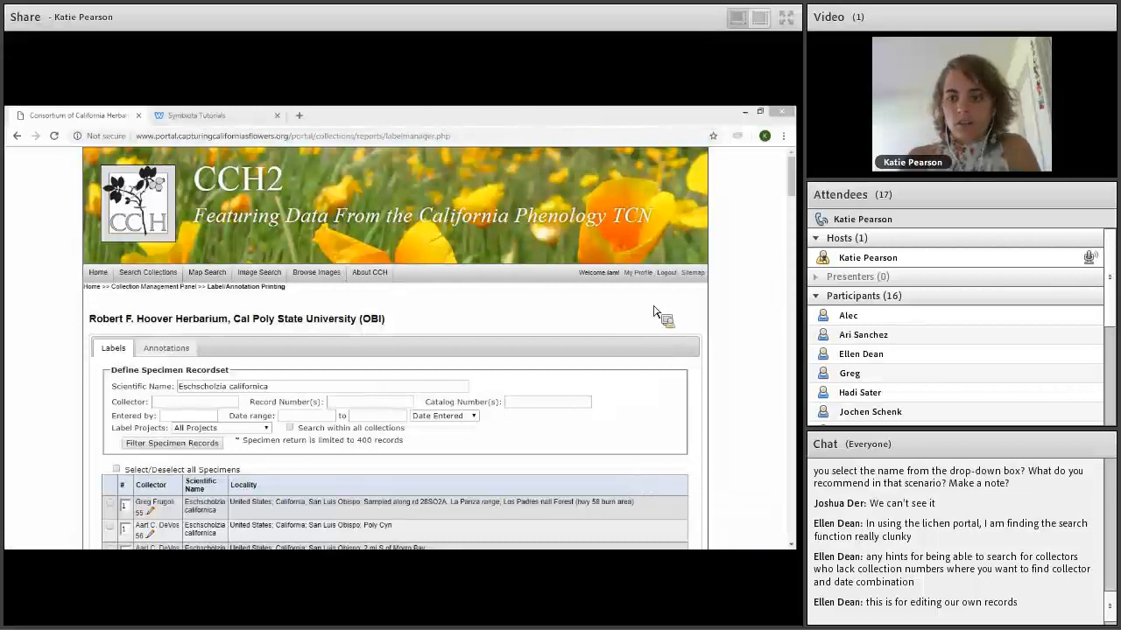
# - Return to the CCH2 portal and open the form for editing existing occurrence records of the Robert F. Hoover Herbarium (OBI)
pyautogui.click(639, 272)
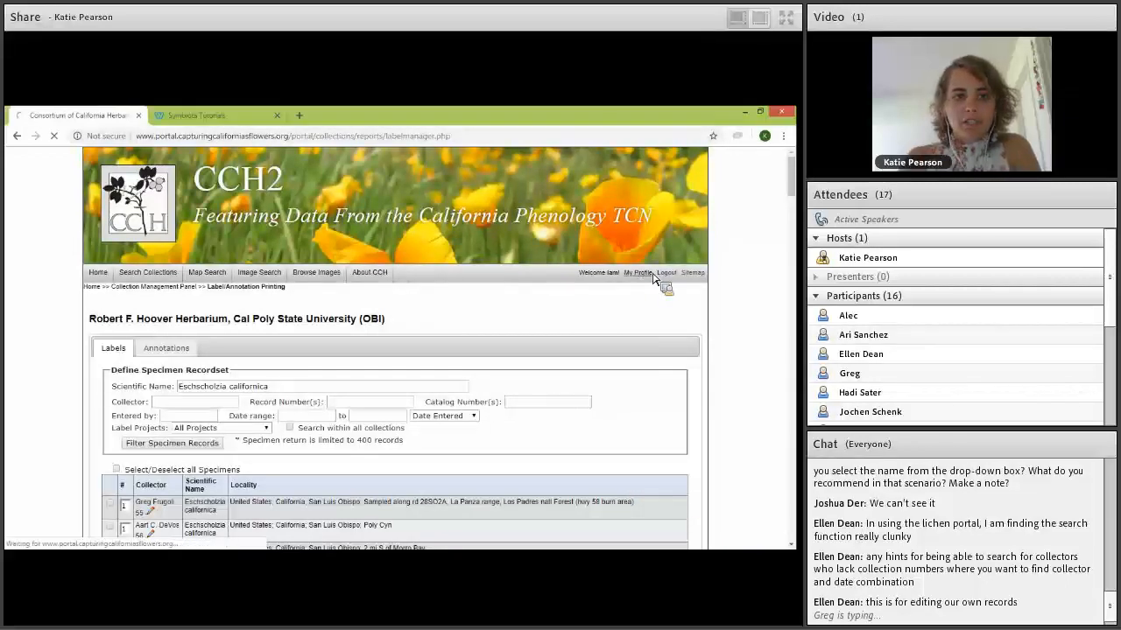
pyautogui.click(241, 318)
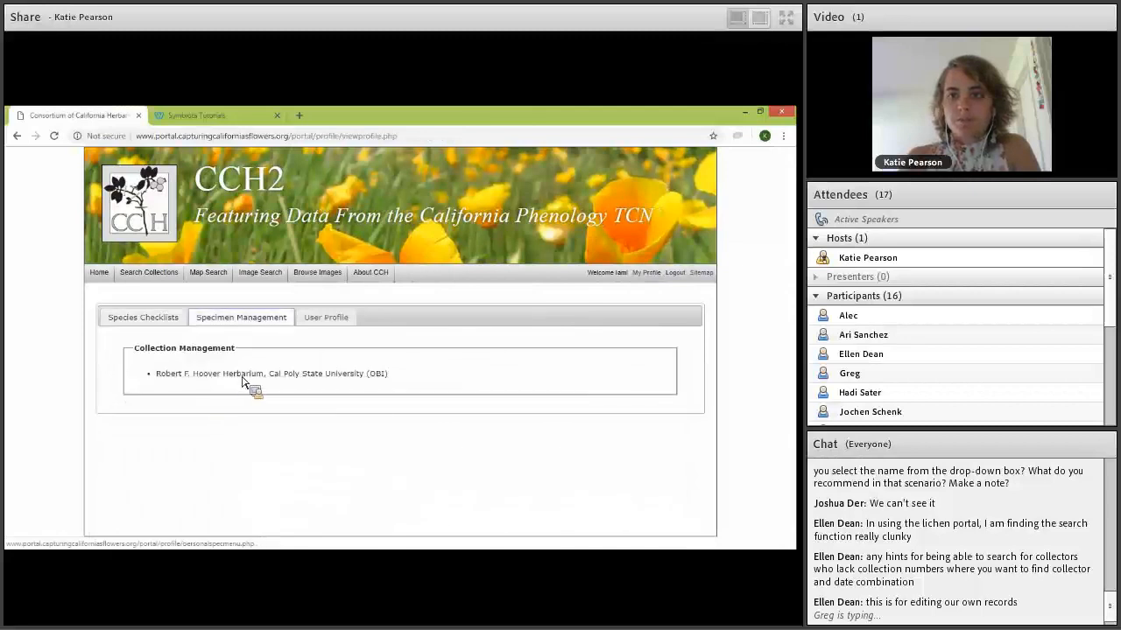
pyautogui.scroll(-2, 263, 333)
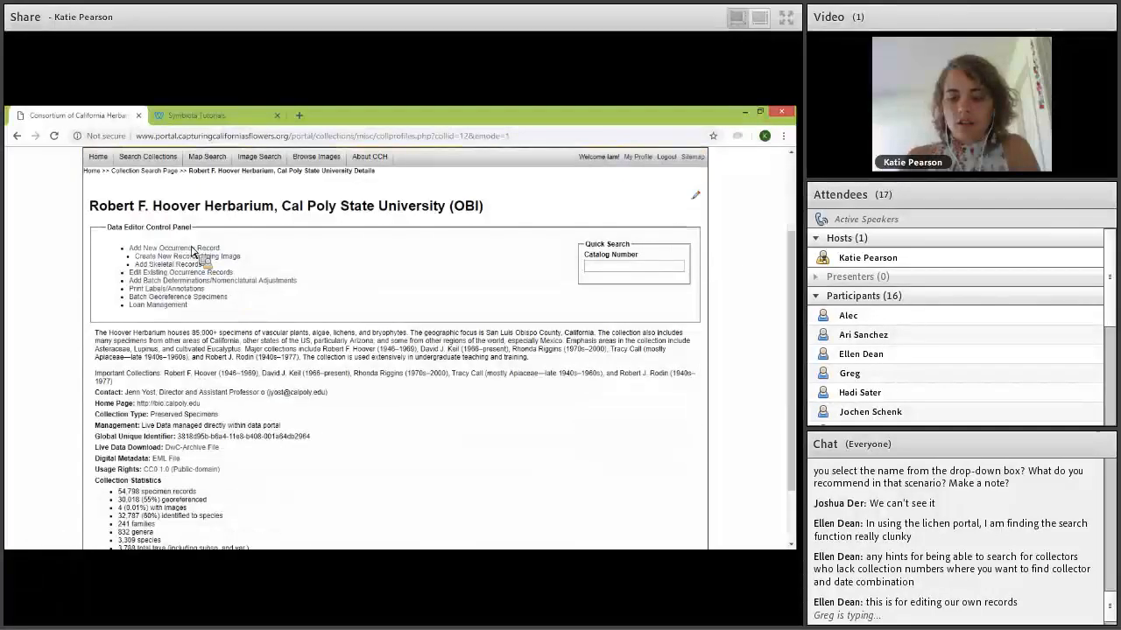
pyautogui.click(184, 273)
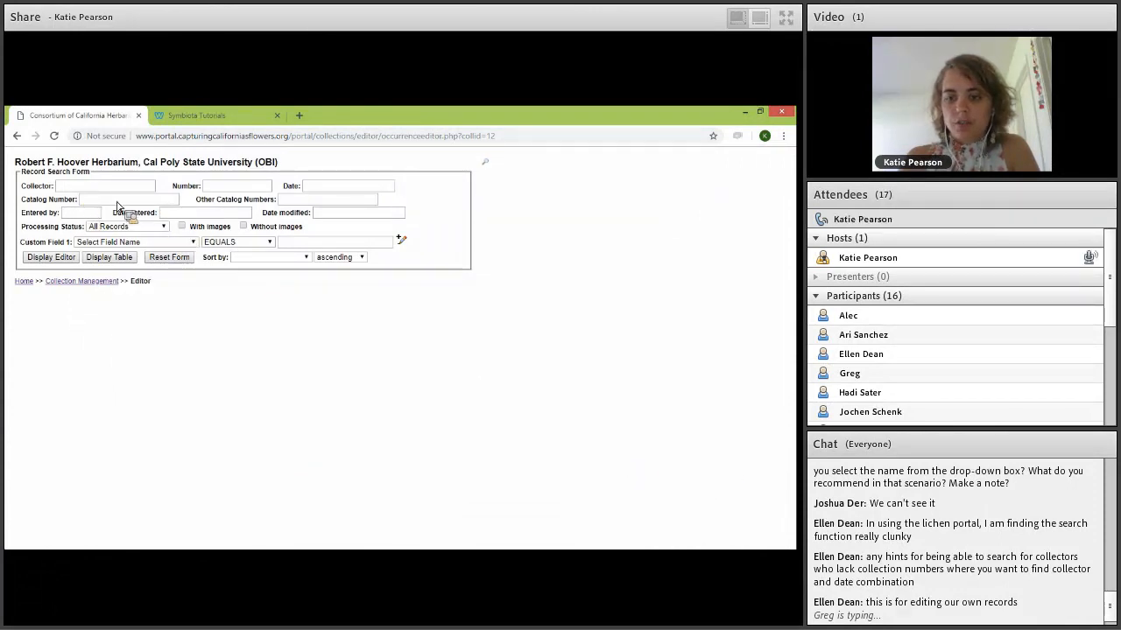
# - Fill the Collector search field with the % wildcard followed by the collector's surname
pyautogui.click(91, 193)
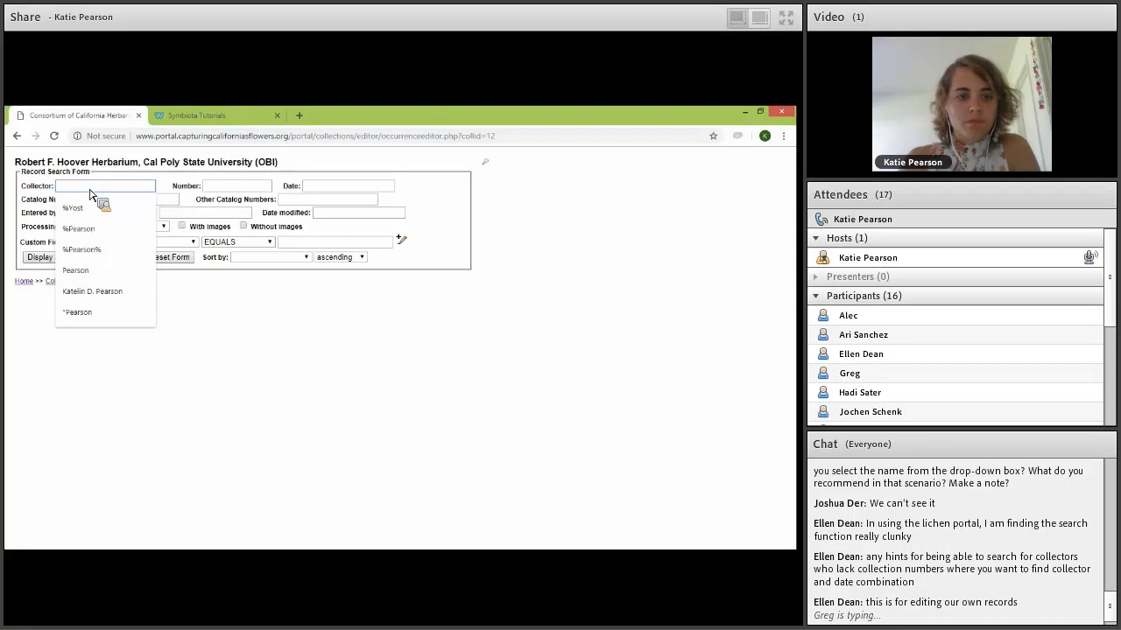
pyautogui.write('%Yost')
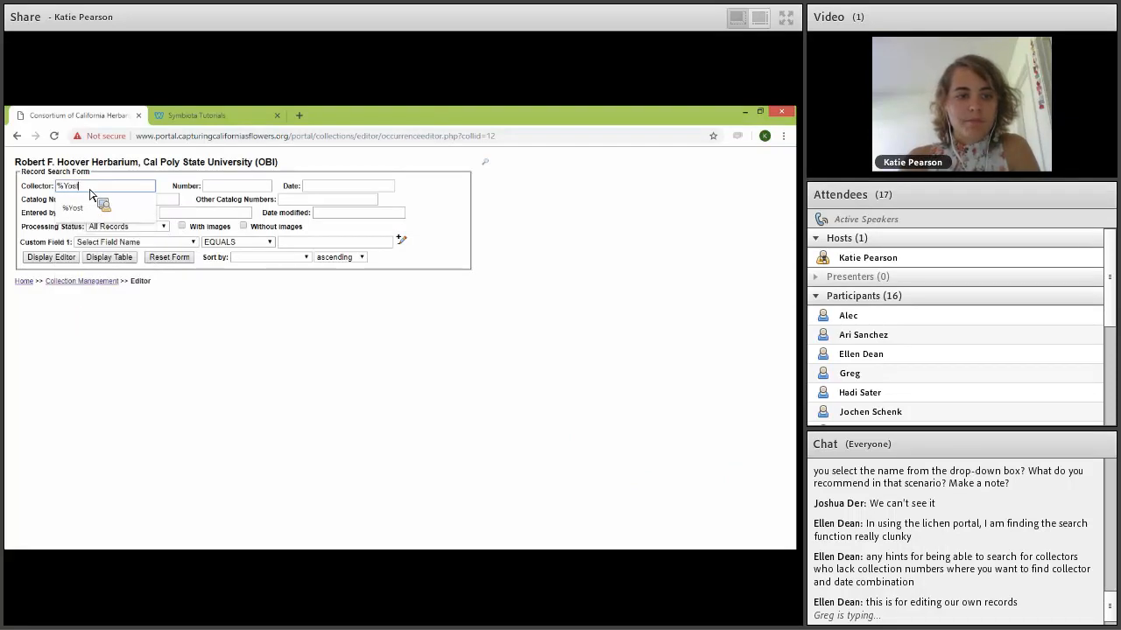
pyautogui.press('BackSpace')
pyautogui.press('BackSpace')
pyautogui.press('BackSpace')
pyautogui.press('BackSpace')
pyautogui.write('Ritter')
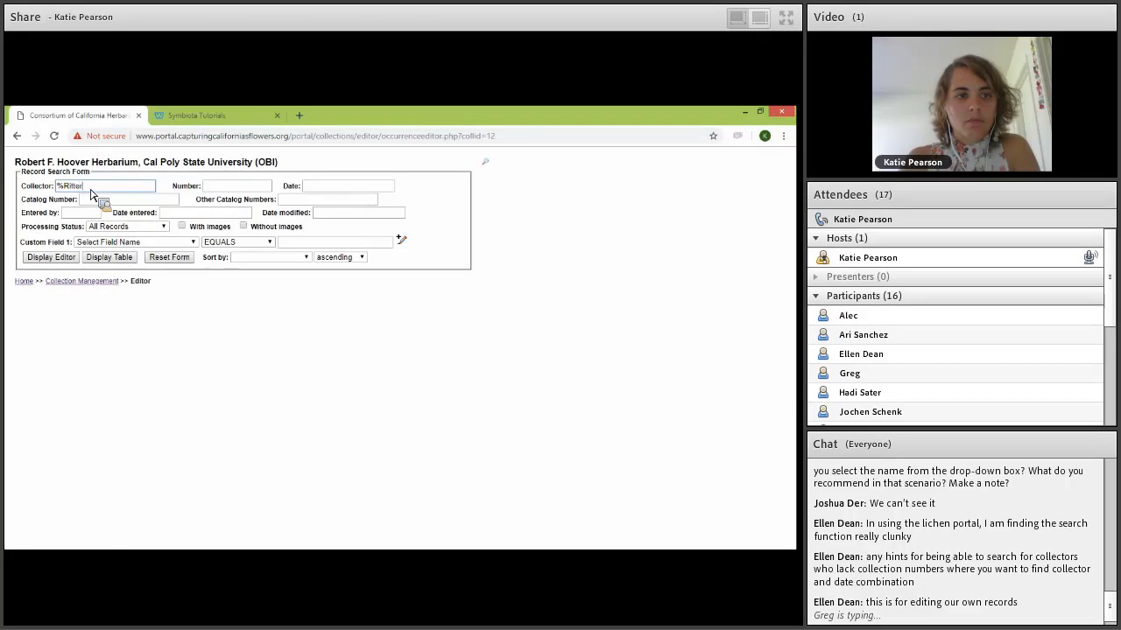
# - Set the search date to 2018-05-01 and display the matching records as a table
pyautogui.click(326, 187)
pyautogui.write('2018-05-0')
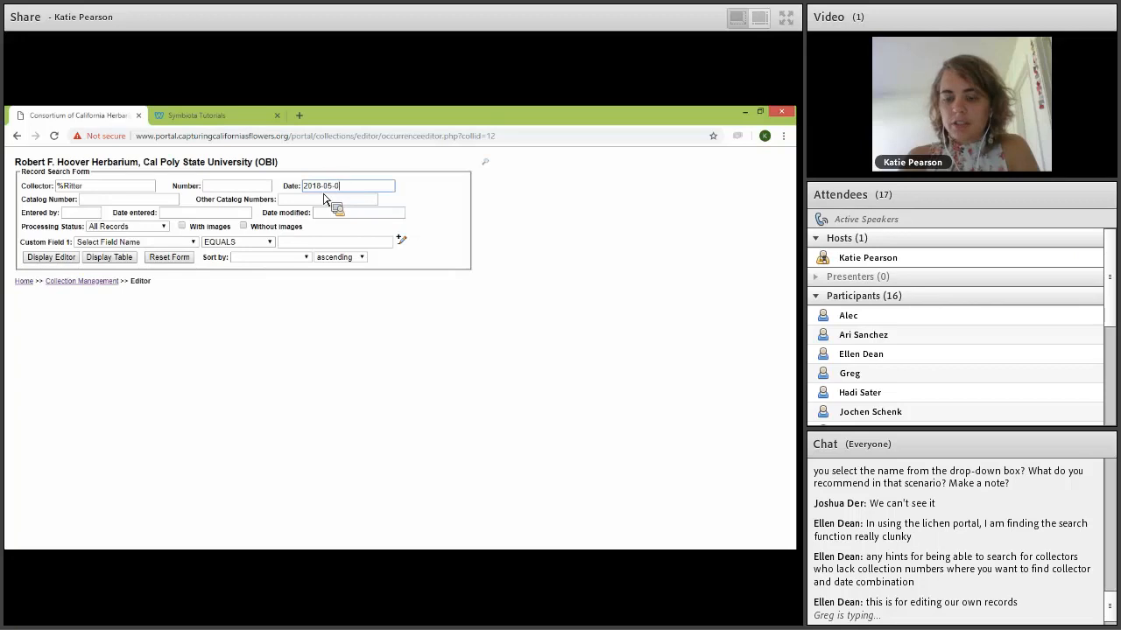
pyautogui.write('1')
pyautogui.click(116, 262)
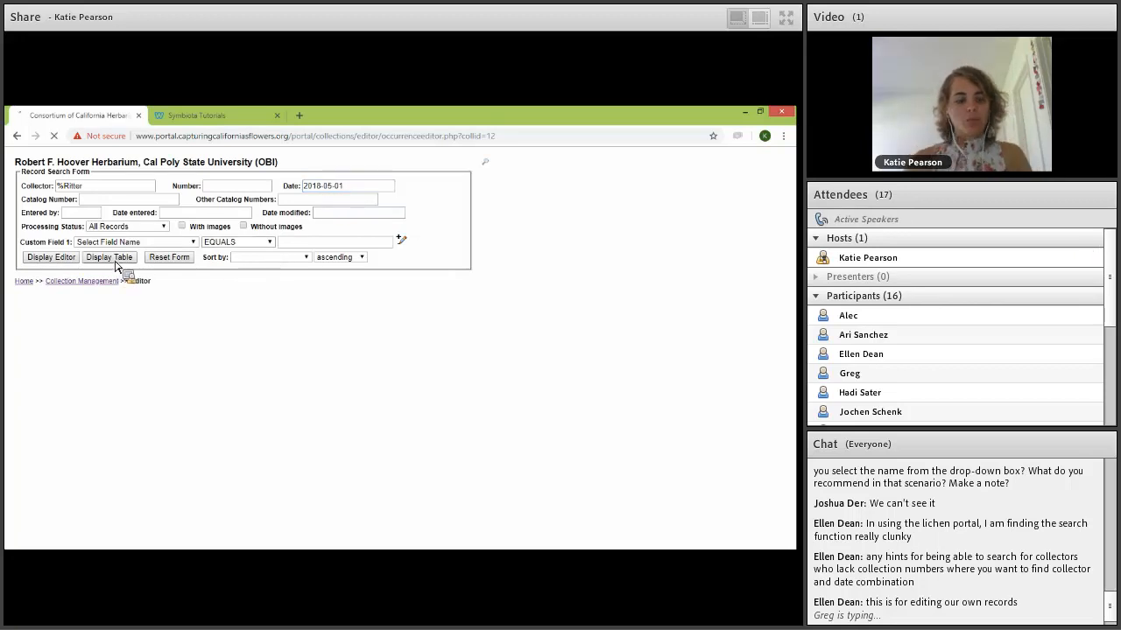
pyautogui.click(619, 499)
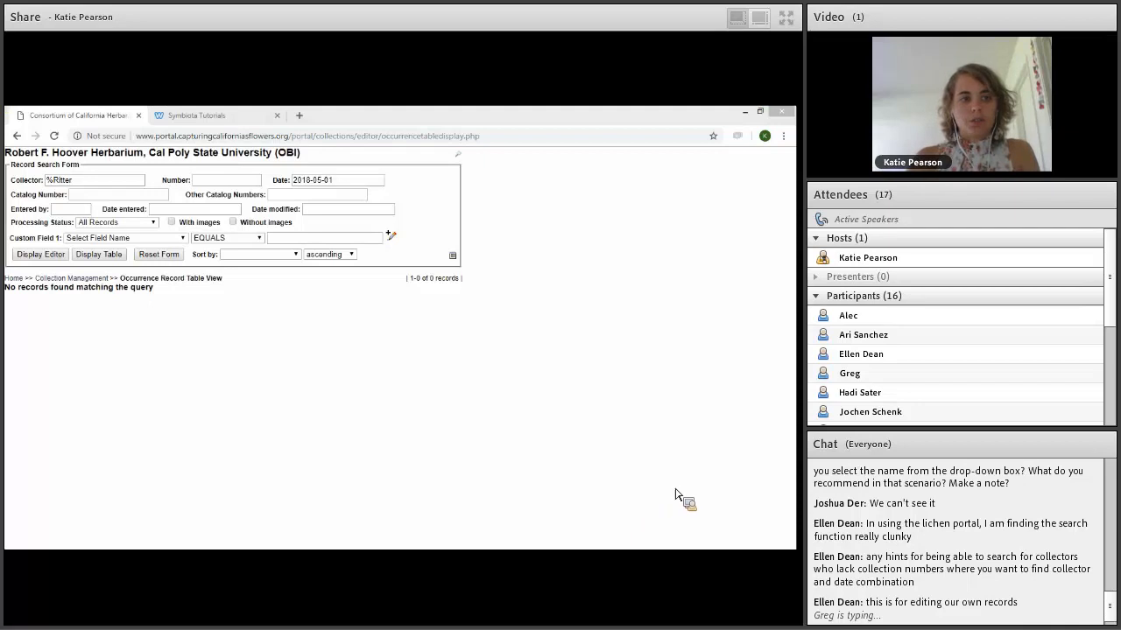
# - Clear the collector and date criteria from the record search form
pyautogui.doubleClick(79, 182)
pyautogui.moveTo(80, 184); pyautogui.dragTo(37, 180)
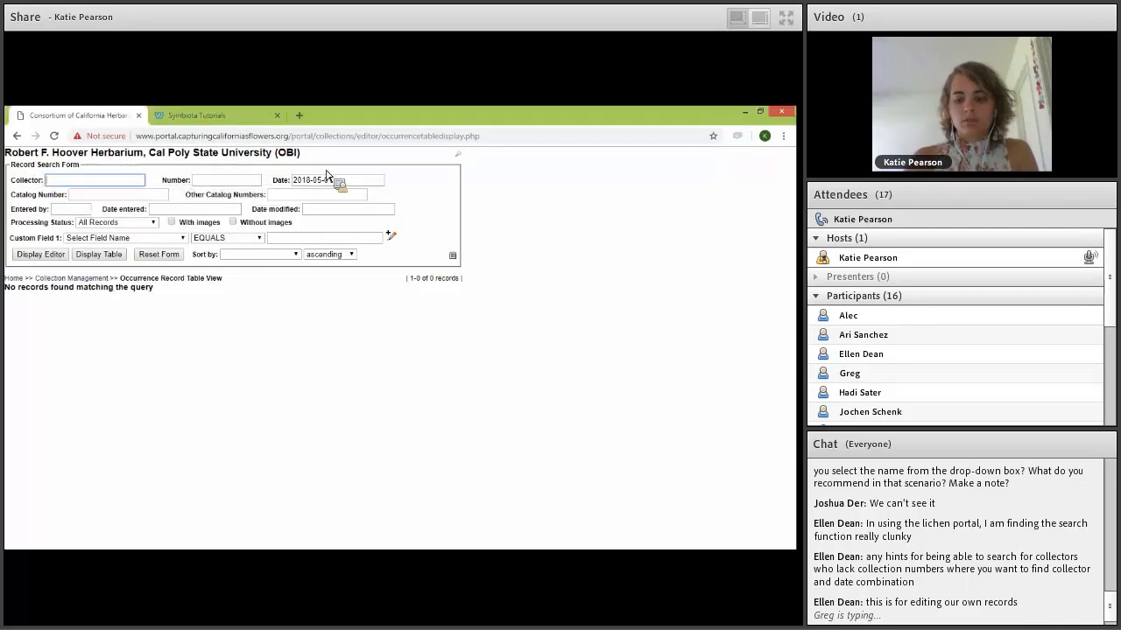
pyautogui.moveTo(335, 180); pyautogui.dragTo(243, 166)
pyautogui.press('BackSpace')
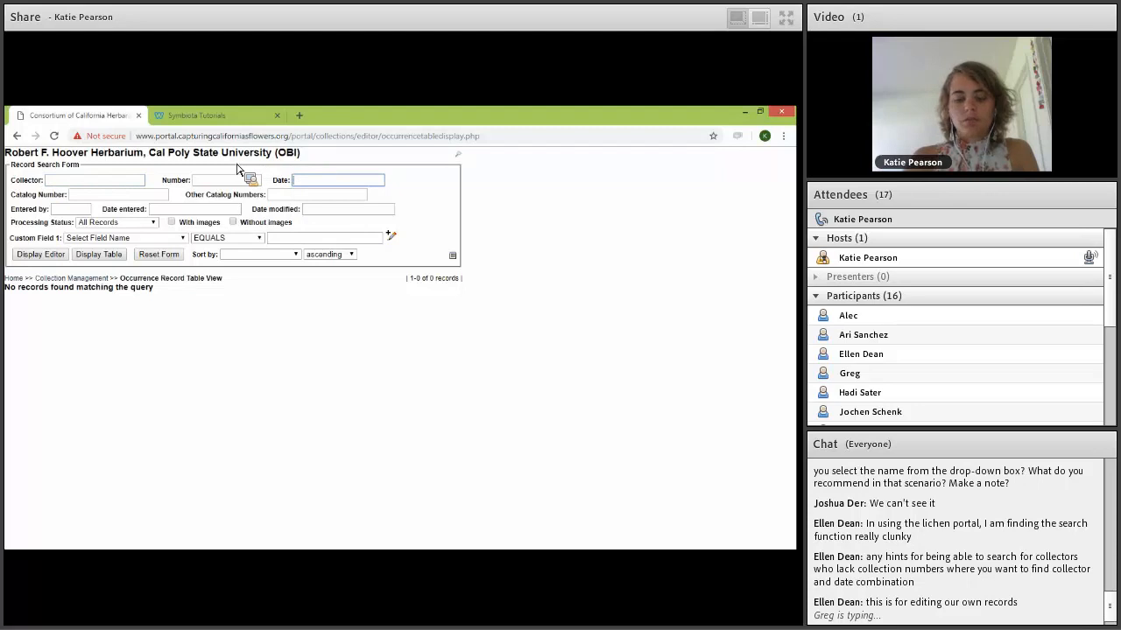
pyautogui.click(107, 182)
pyautogui.click(346, 184)
pyautogui.click(534, 199)
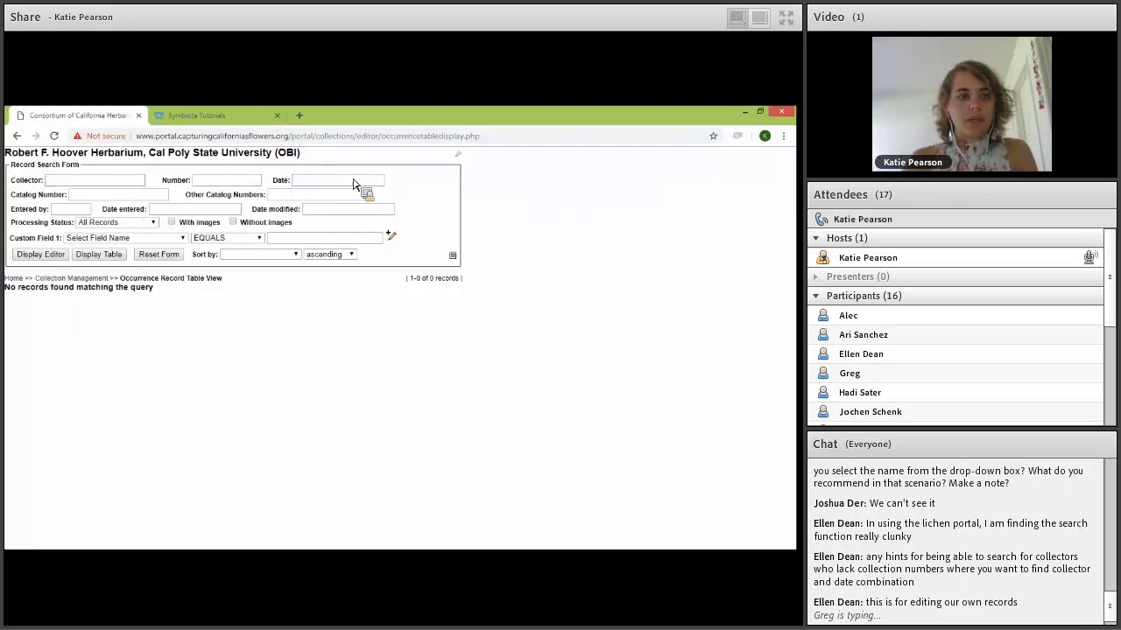
pyautogui.click(116, 240)
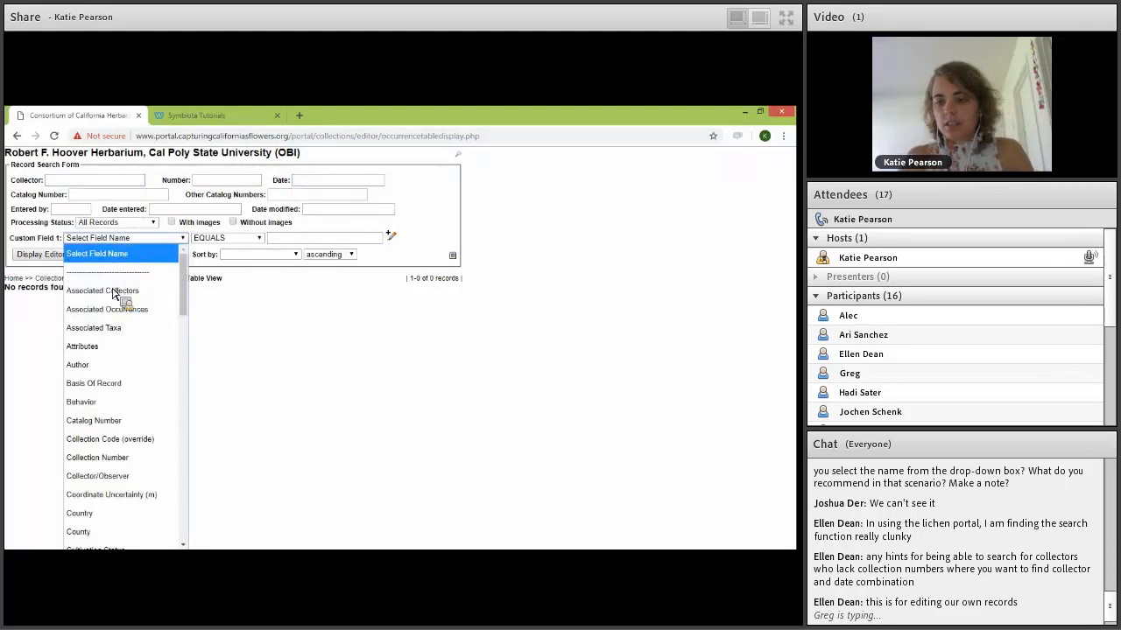
pyautogui.scroll(-5, 140, 491)
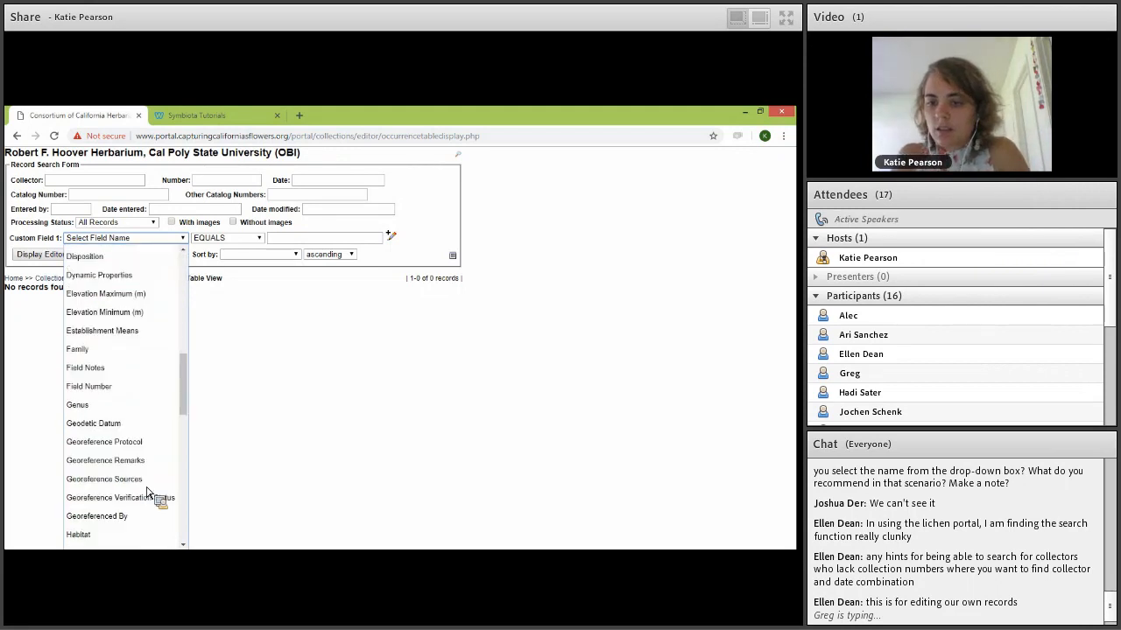
pyautogui.click(250, 382)
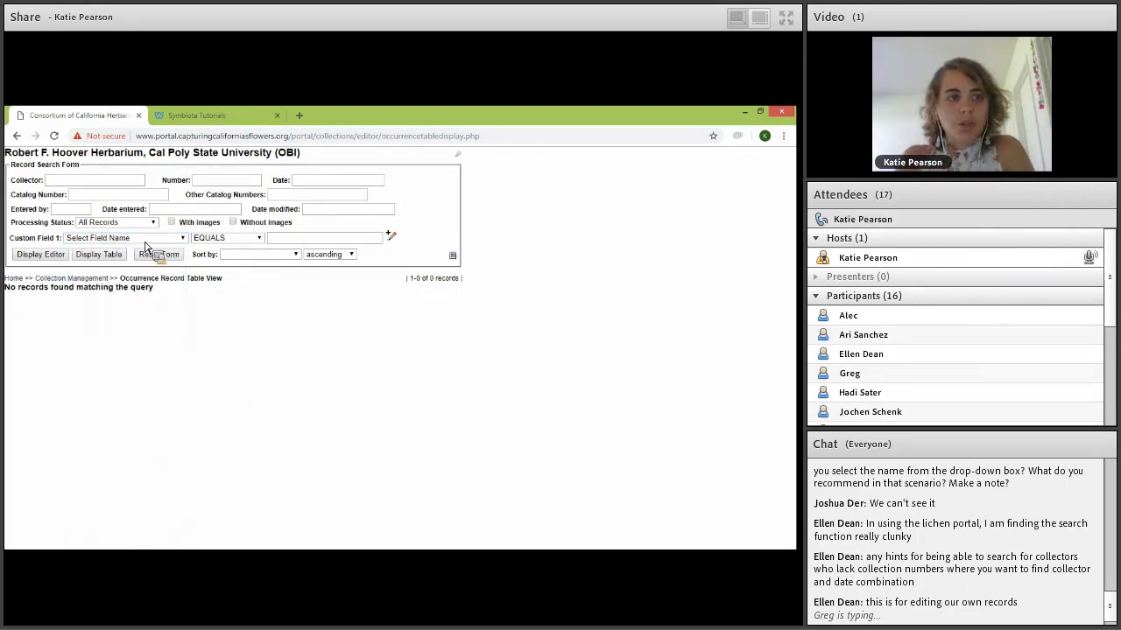
# - Add a second custom field to the record search form and set it to Genus
pyautogui.click(389, 238)
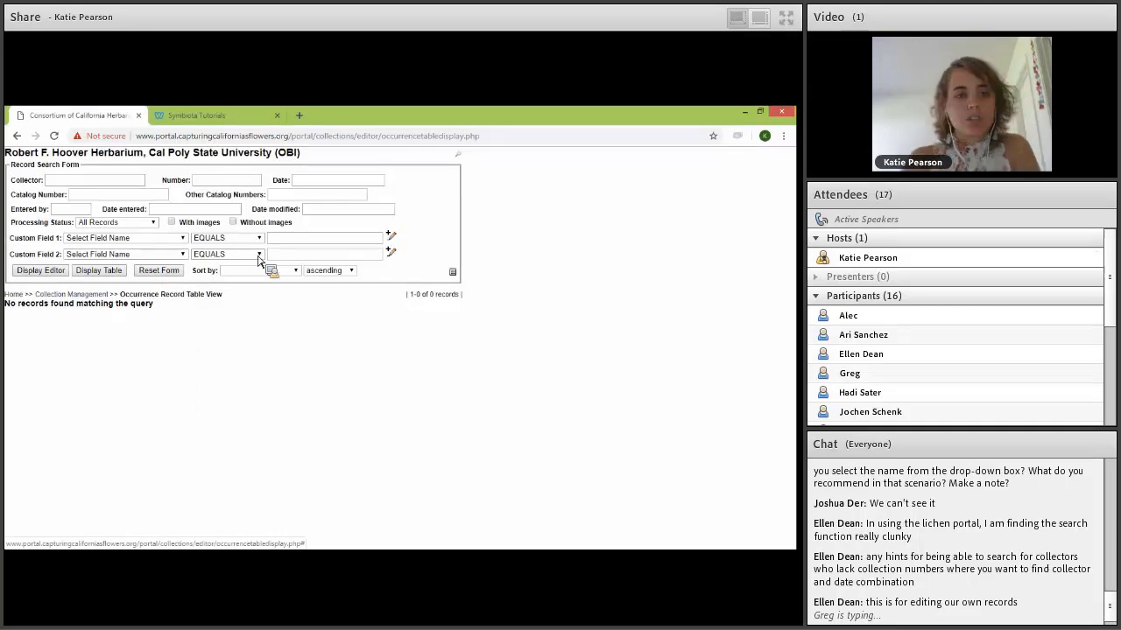
pyautogui.click(133, 254)
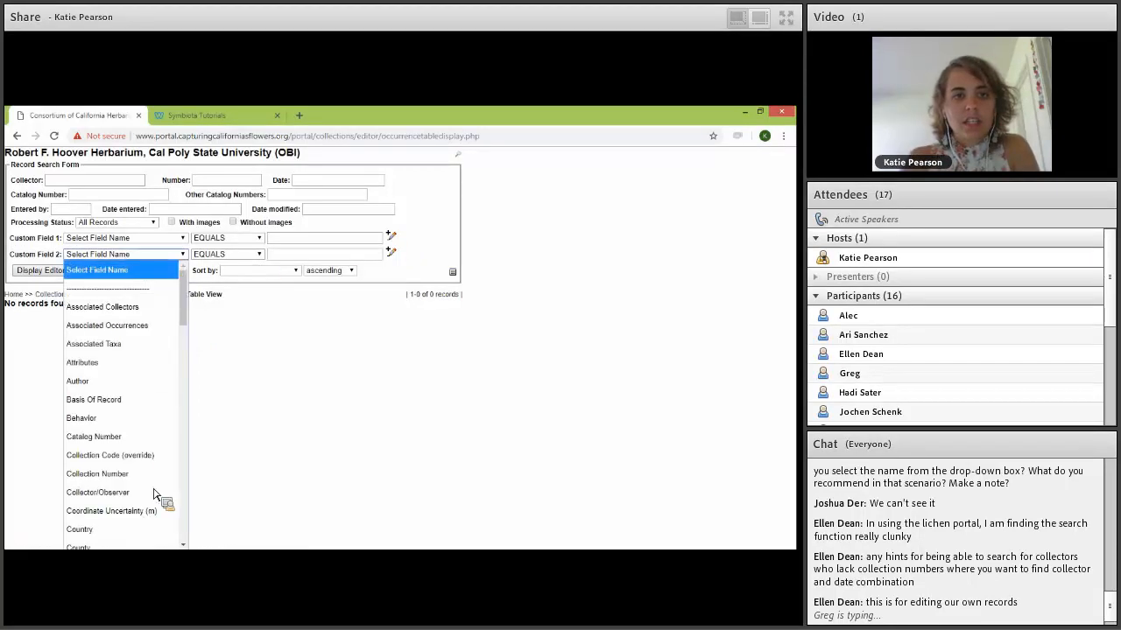
pyautogui.scroll(-3, 121, 433)
pyautogui.scroll(-3, 125, 429)
pyautogui.scroll(10, 126, 427)
pyautogui.click(132, 427)
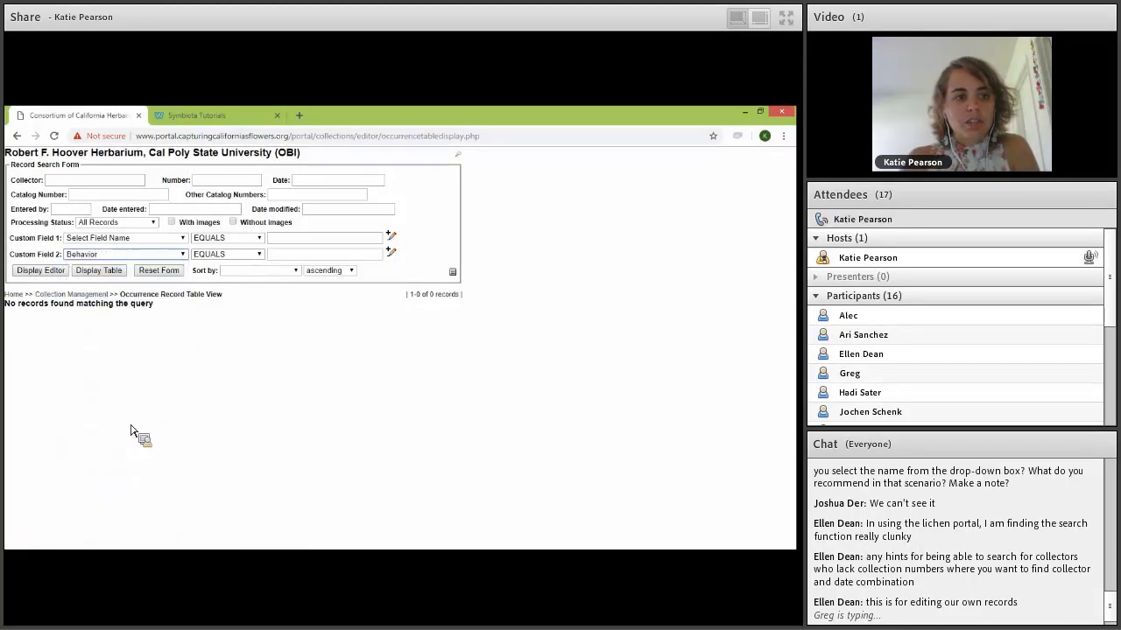
pyautogui.click(144, 254)
pyautogui.scroll(-5, 144, 442)
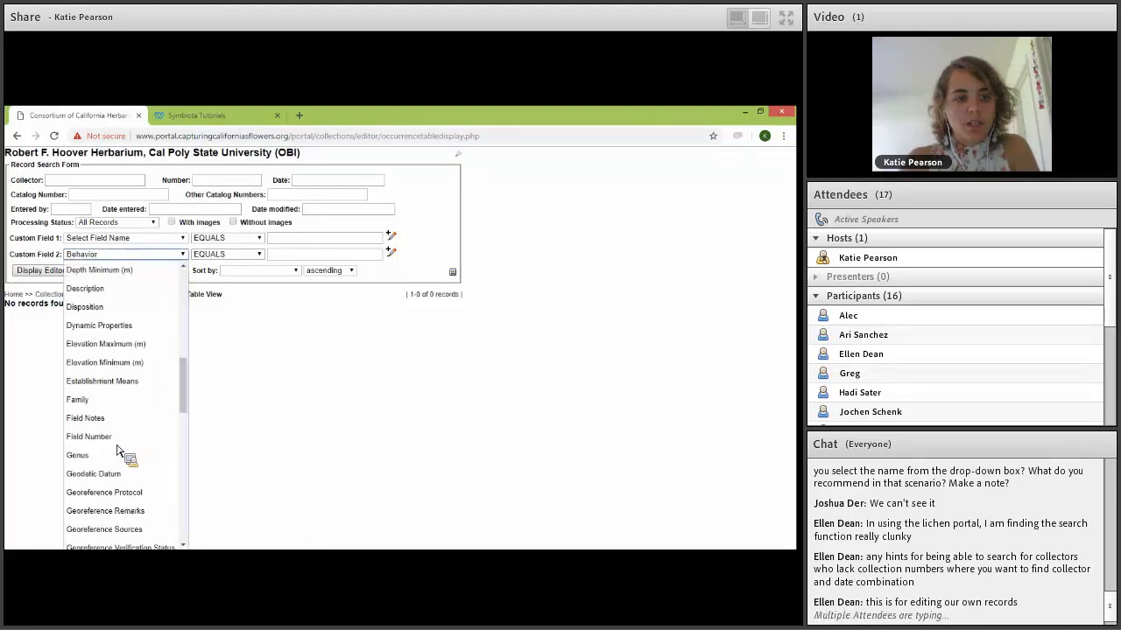
pyautogui.click(126, 440)
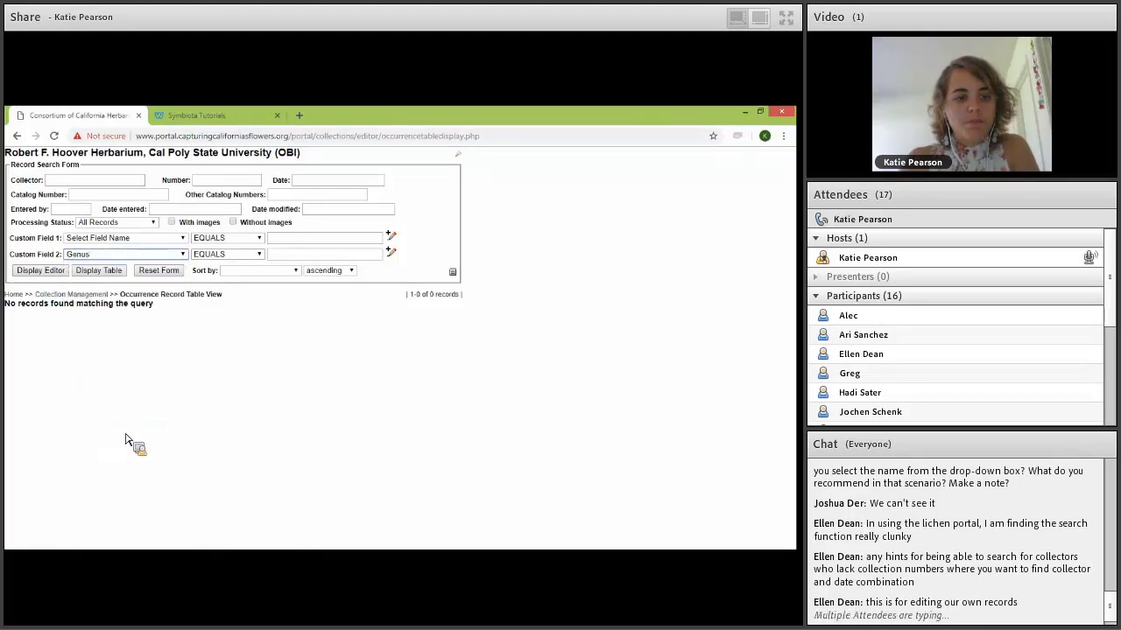
# - Add a third custom field to the record search form and set it to Locality
pyautogui.click(391, 252)
pyautogui.click(151, 269)
pyautogui.scroll(-10, 140, 482)
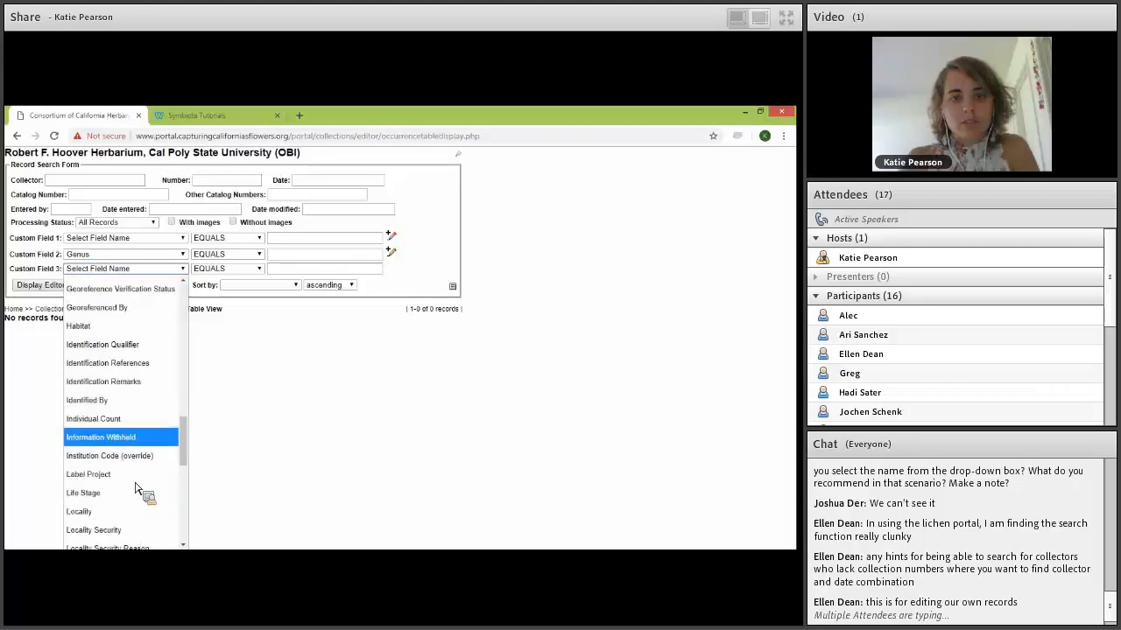
pyautogui.scroll(-2, 104, 432)
pyautogui.click(100, 331)
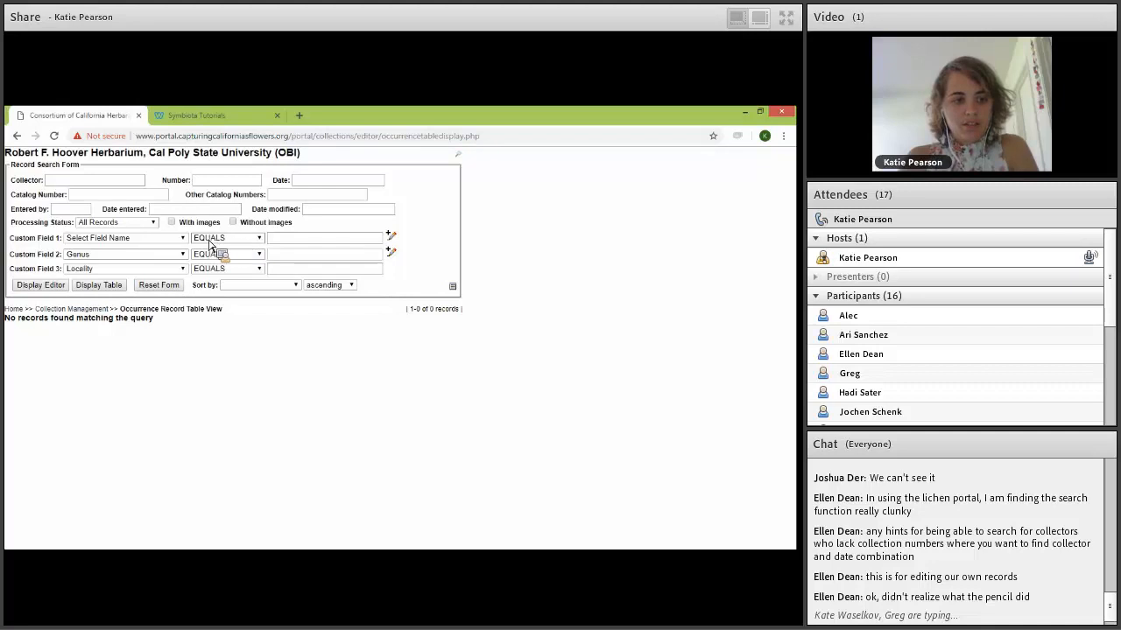
# - Set Custom Field 1 to Field Number with the NOT EQUALS condition
pyautogui.click(243, 242)
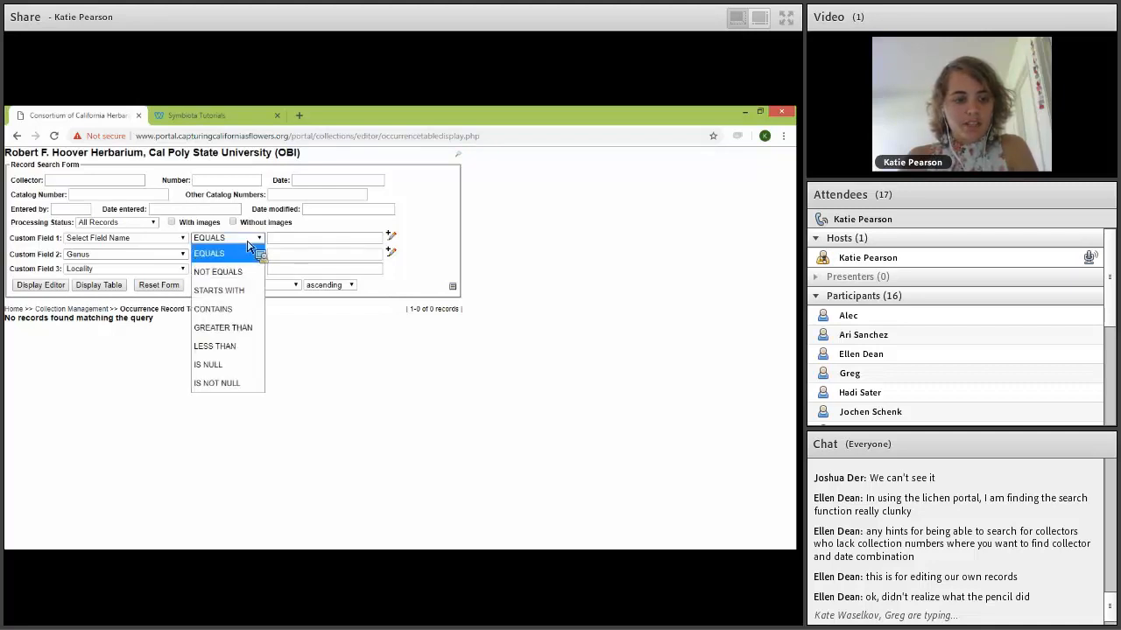
pyautogui.click(142, 241)
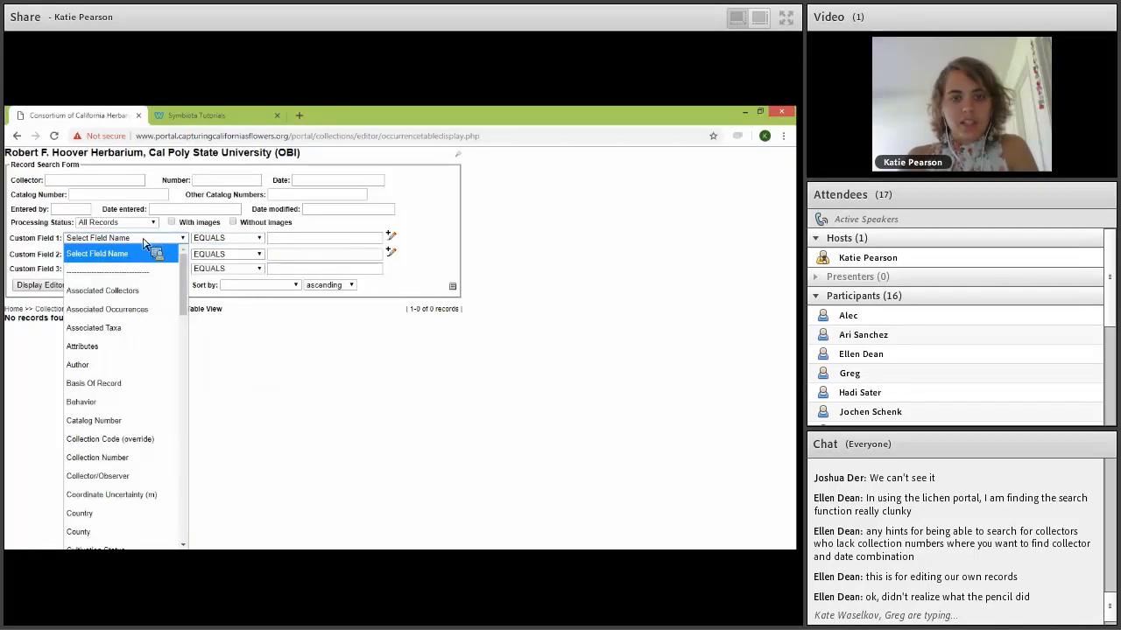
pyautogui.scroll(-8, 115, 360)
pyautogui.click(118, 420)
pyautogui.click(125, 239)
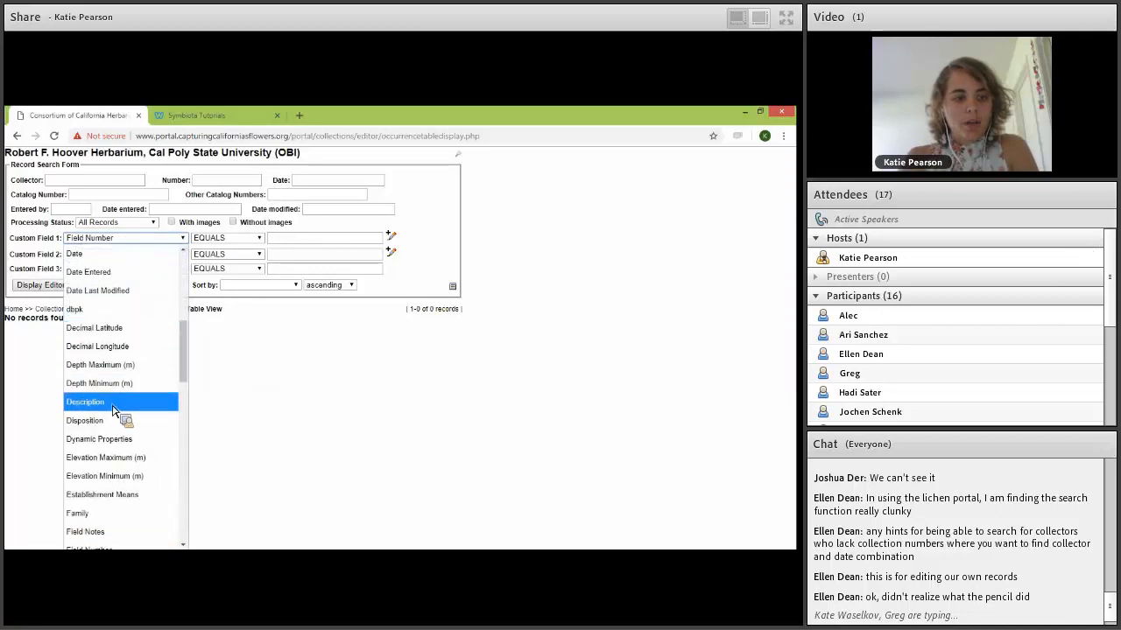
pyautogui.scroll(-10, 114, 411)
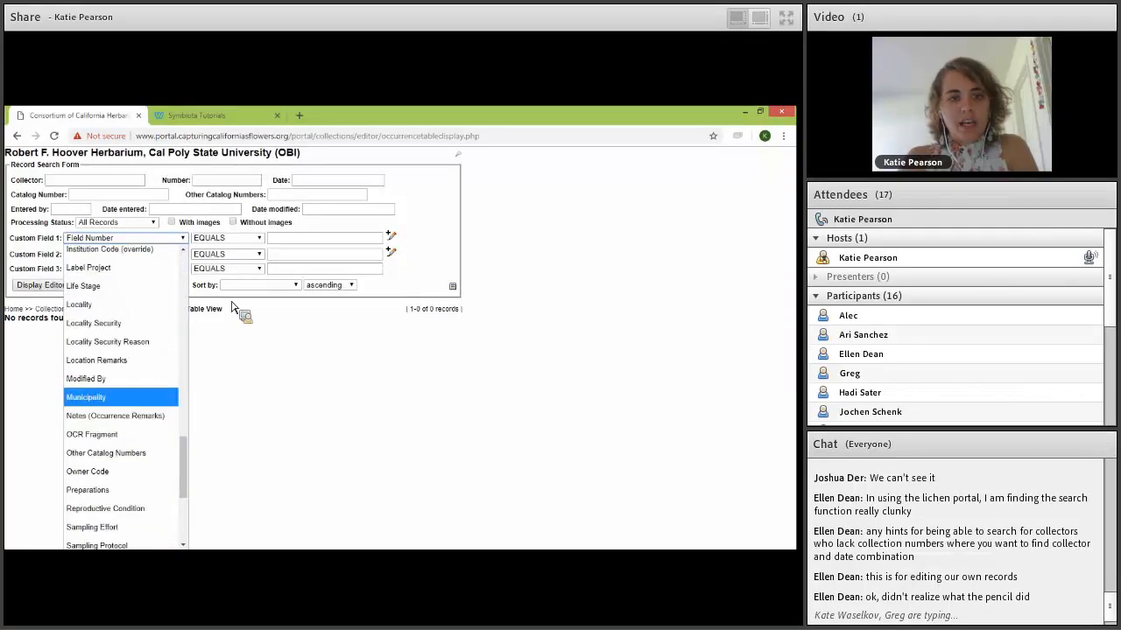
pyautogui.click(229, 239)
pyautogui.click(226, 275)
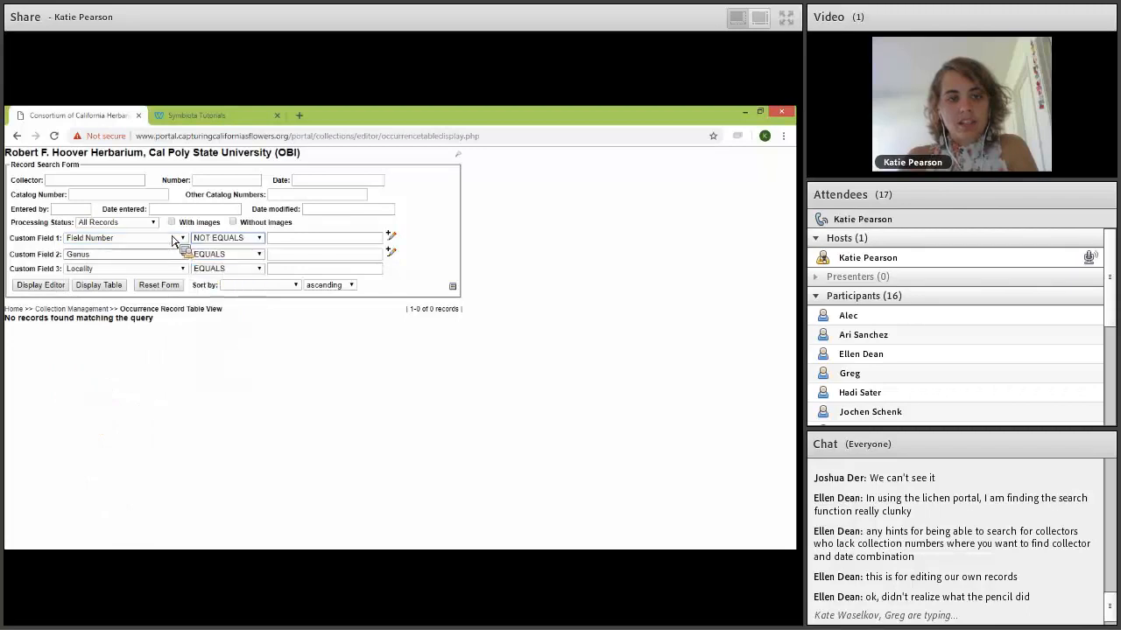
# - Search the records in table view for those whose Country in Custom Field 1 is NOT EQUALS United States, and redisplay the search form
pyautogui.click(158, 239)
pyautogui.scroll(-3, 146, 386)
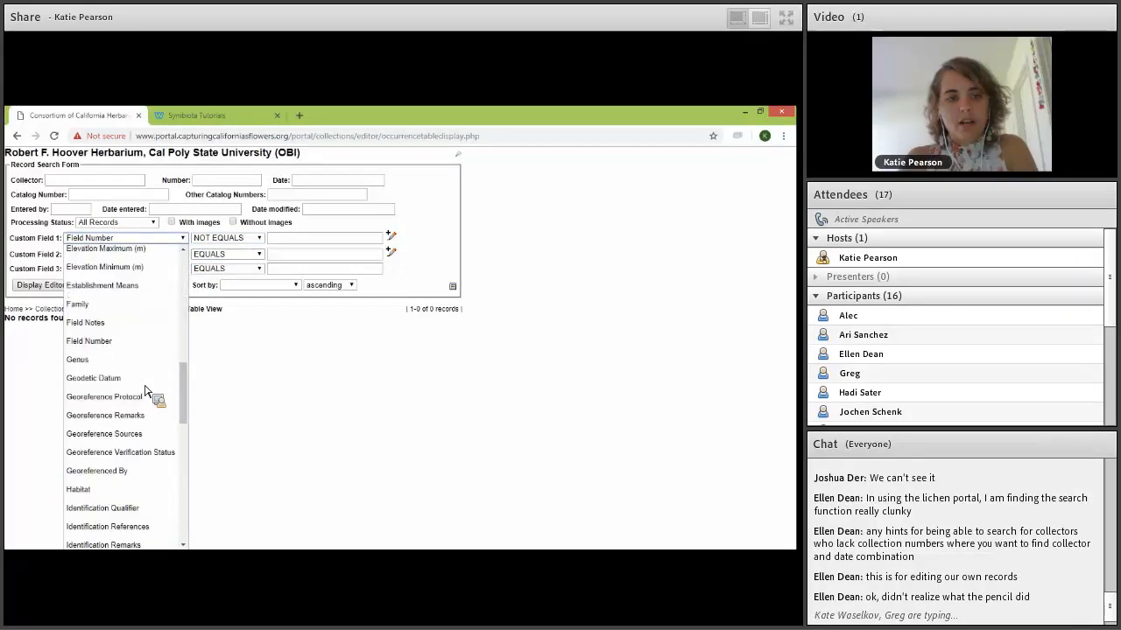
pyautogui.scroll(4, 147, 392)
pyautogui.click(98, 297)
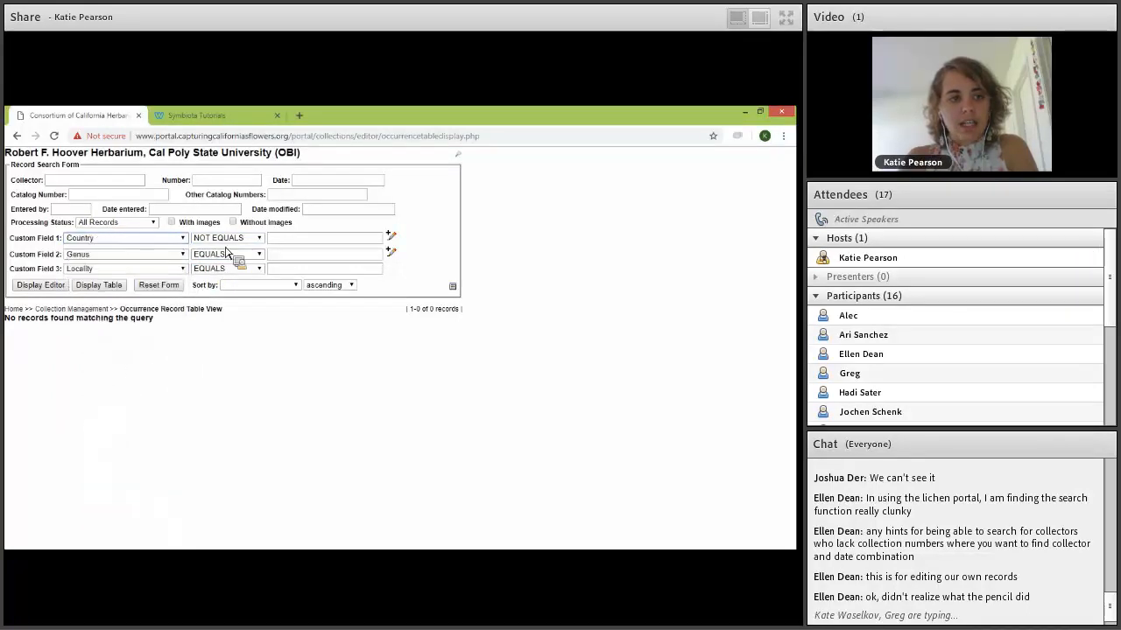
pyautogui.click(289, 239)
pyautogui.write('United States')
pyautogui.click(257, 329)
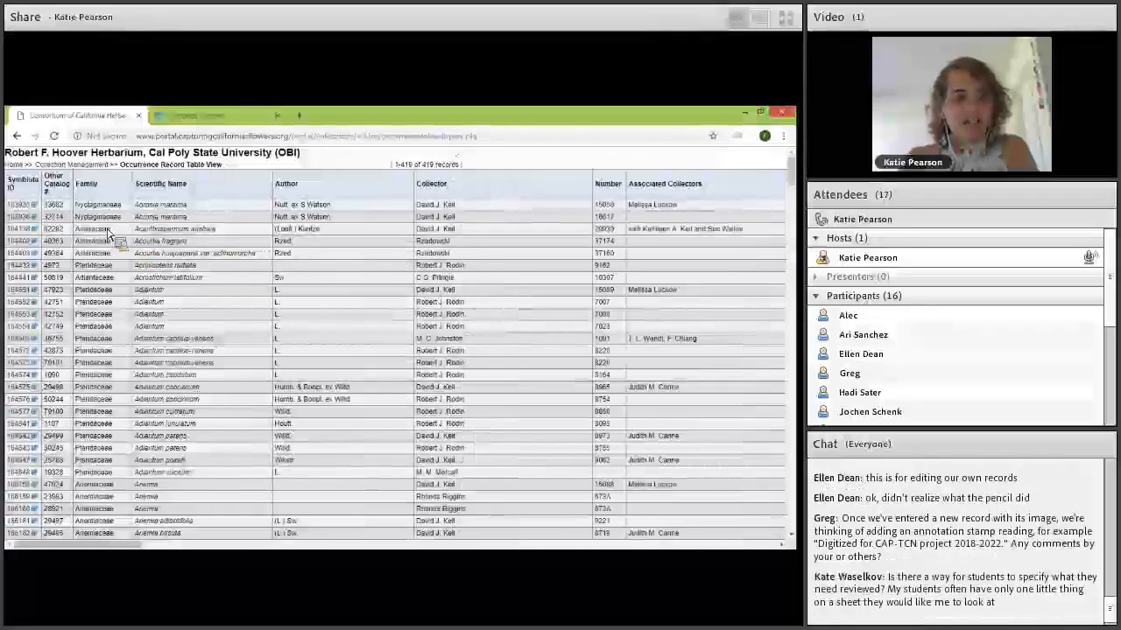
pyautogui.click(460, 157)
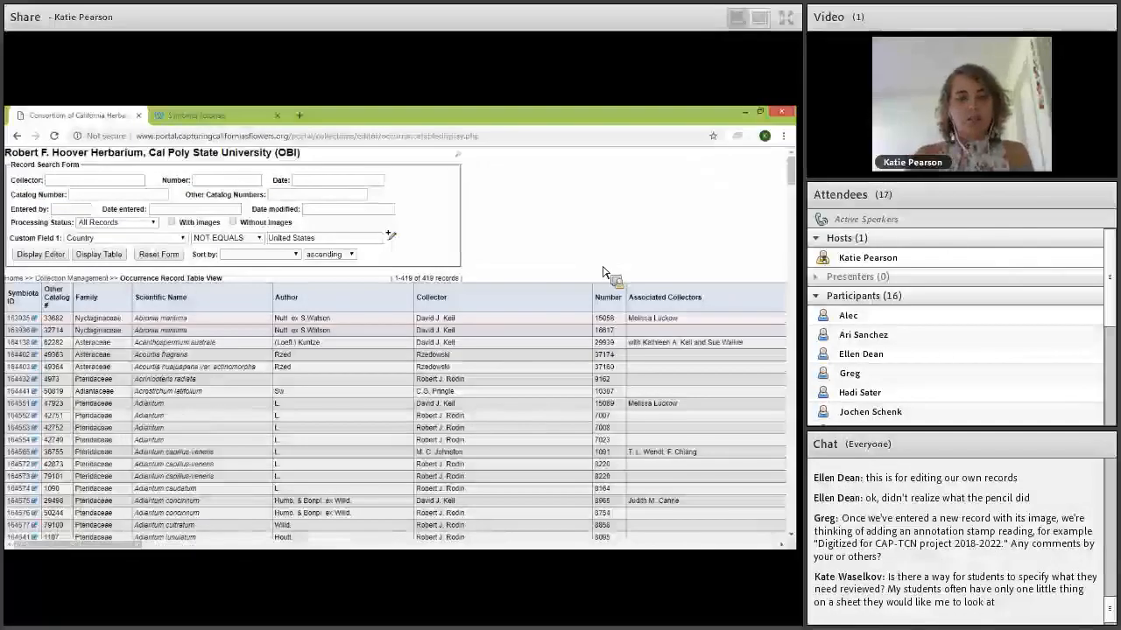
pyautogui.click(682, 499)
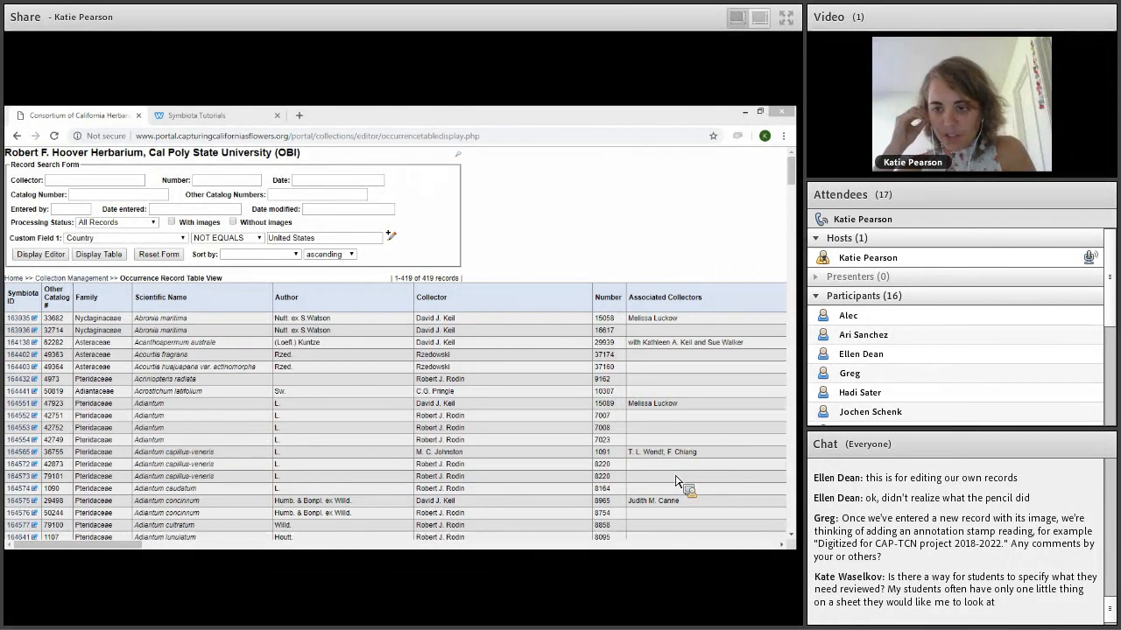
pyautogui.click(646, 439)
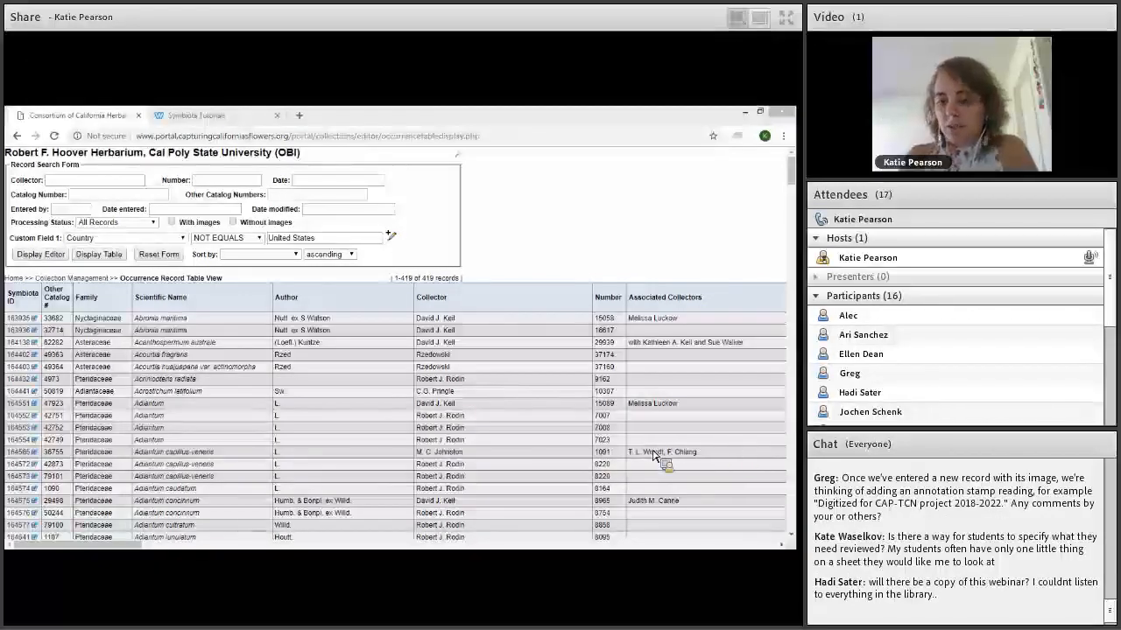
pyautogui.click(561, 241)
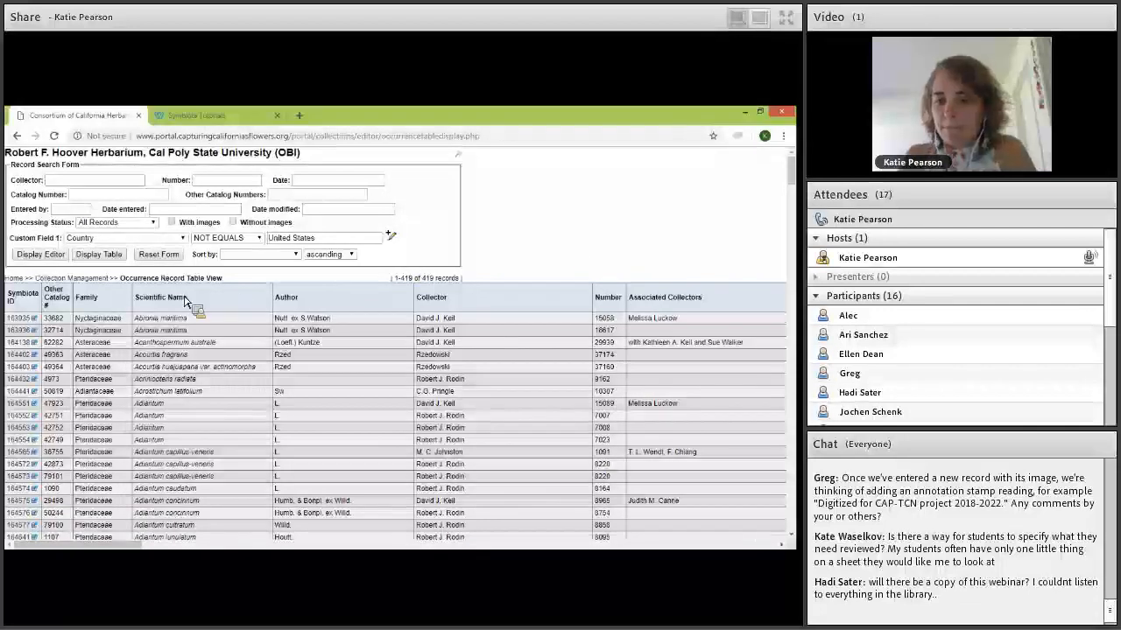
# - Open the first Abronia maritima record in the occurrence editor and set its processing status to Expert Required
pyautogui.click(21, 318)
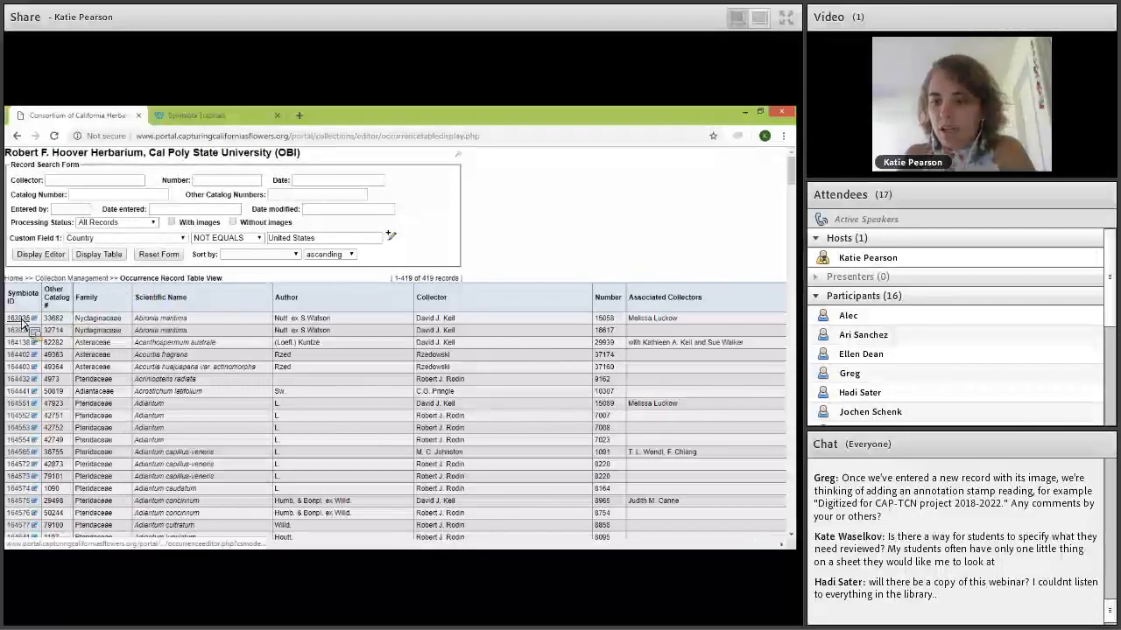
pyautogui.scroll(-4, 293, 338)
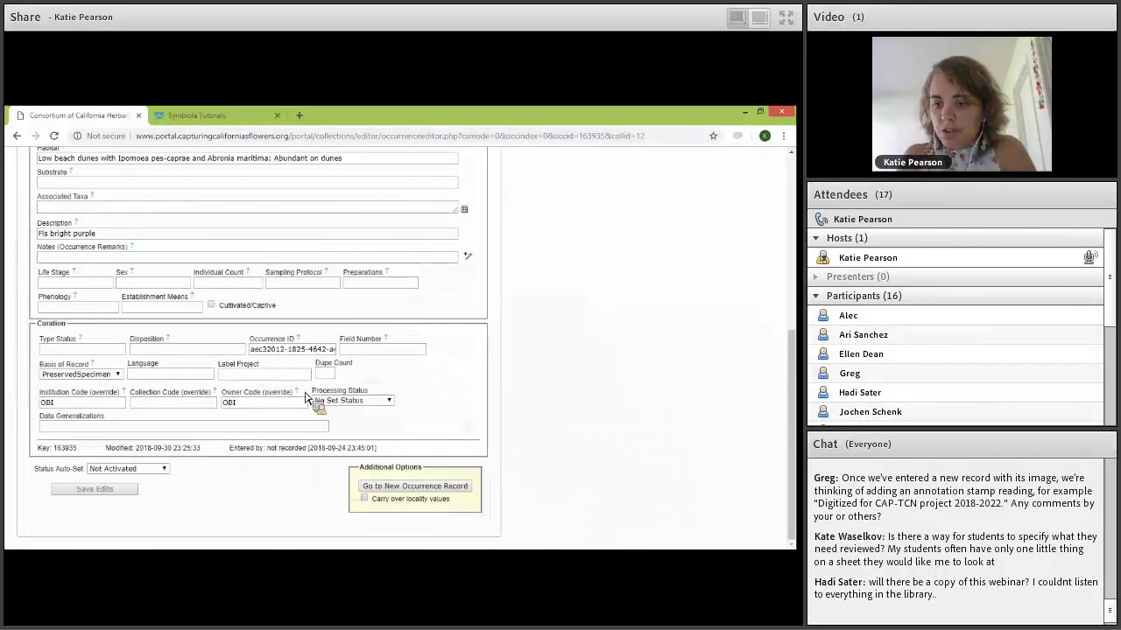
pyautogui.click(346, 401)
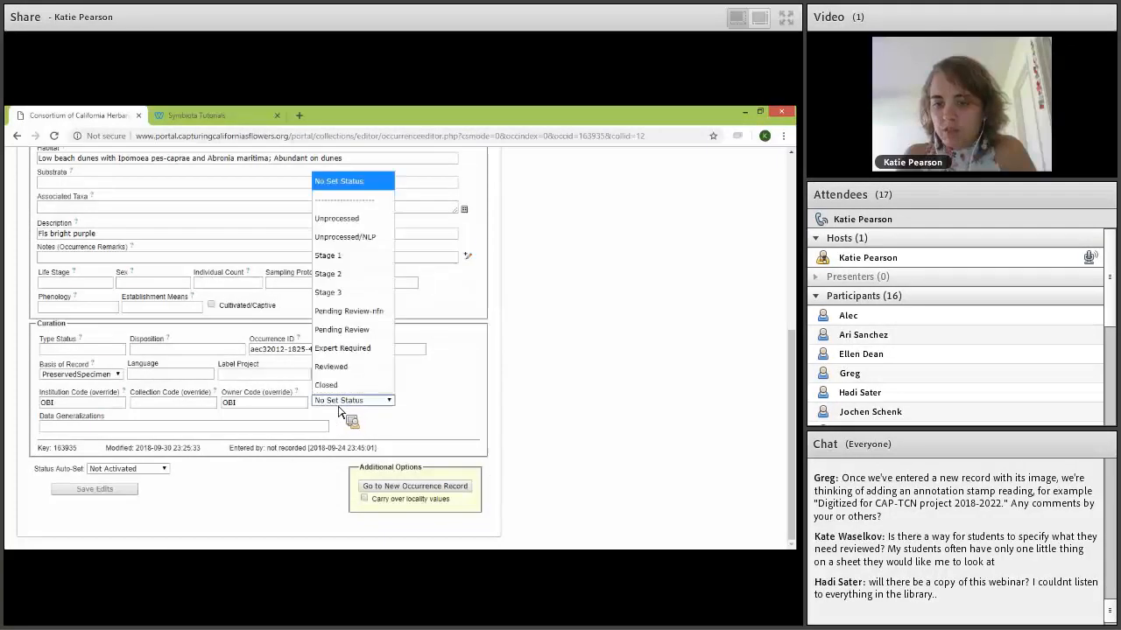
pyautogui.click(348, 349)
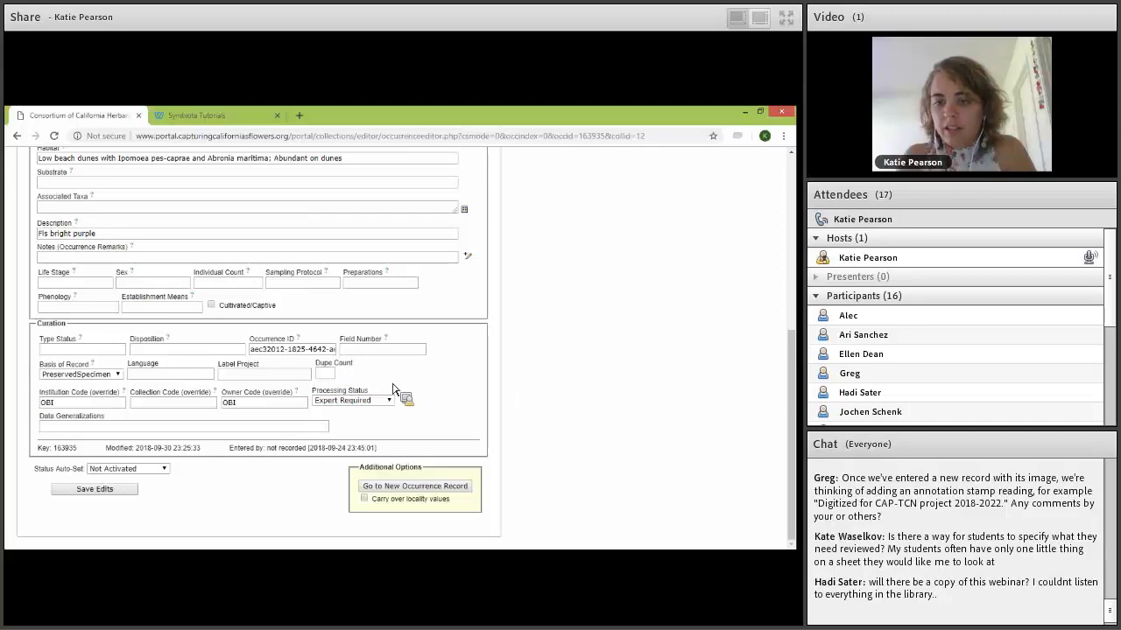
# - Enter the bracketed note "[I can't read the bottom right word on the label]" in the record's occurrence remarks
pyautogui.click(109, 258)
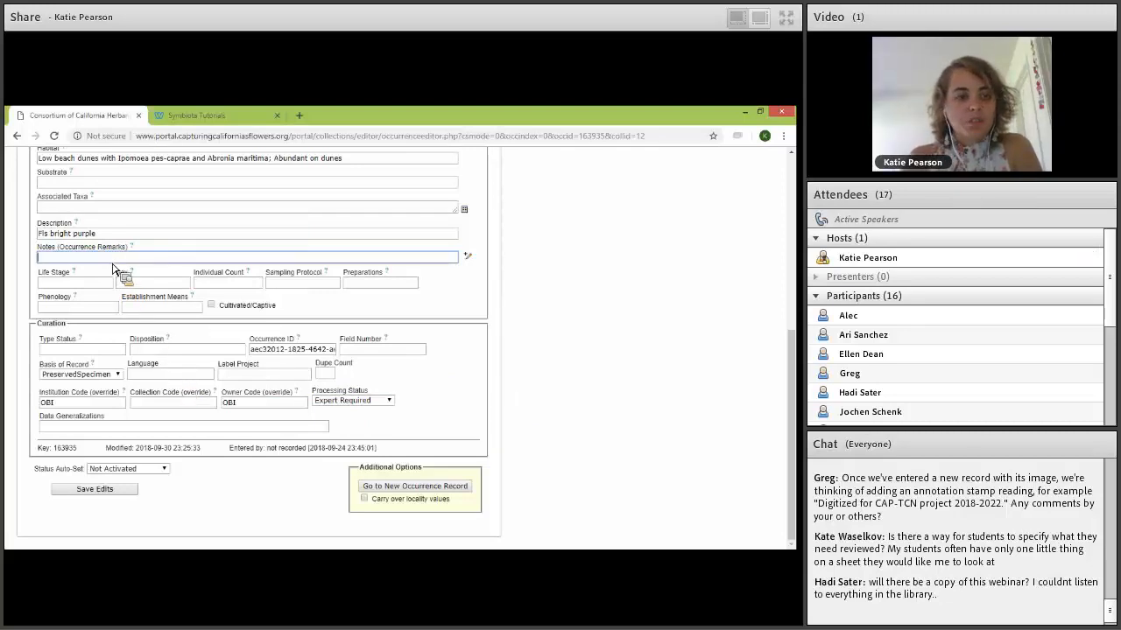
pyautogui.write('[')
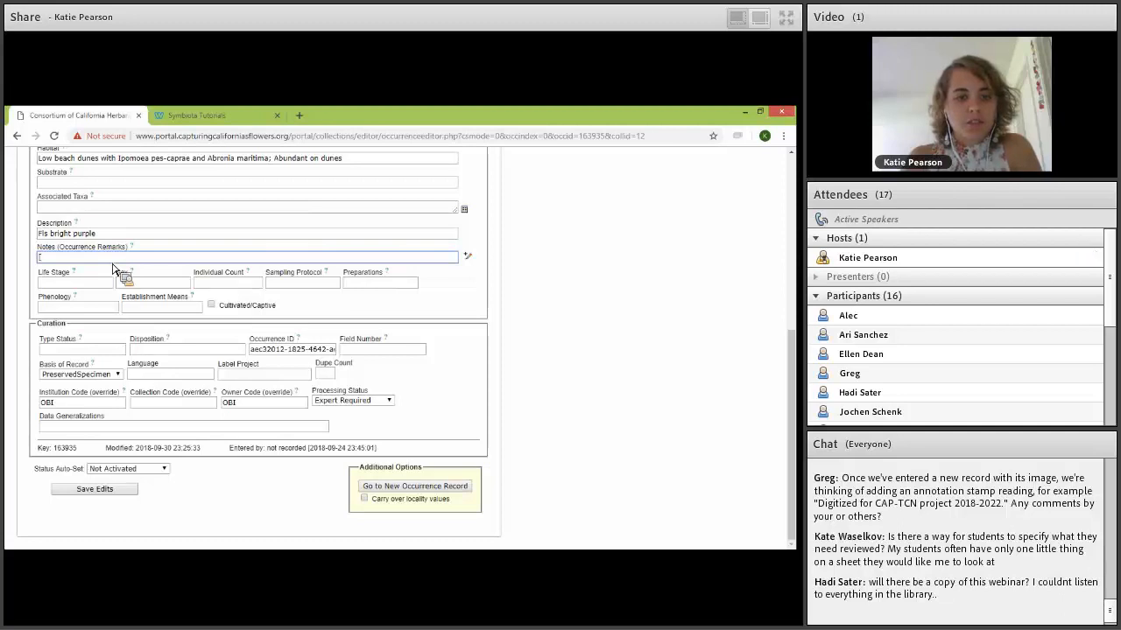
pyautogui.write("I can't read the ")
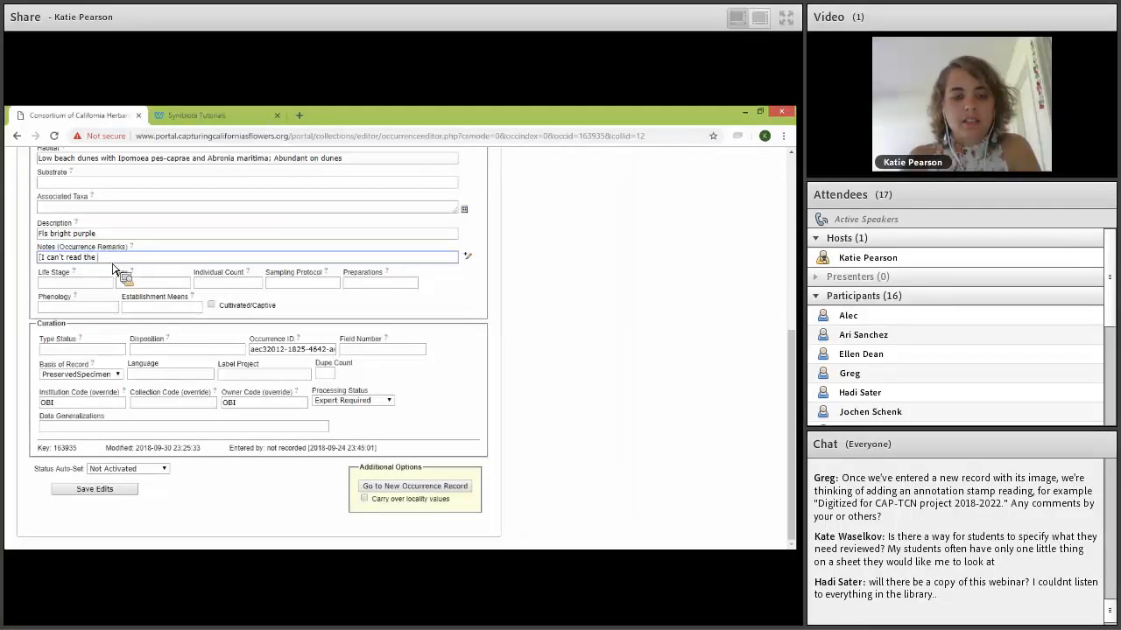
pyautogui.write('bottom')
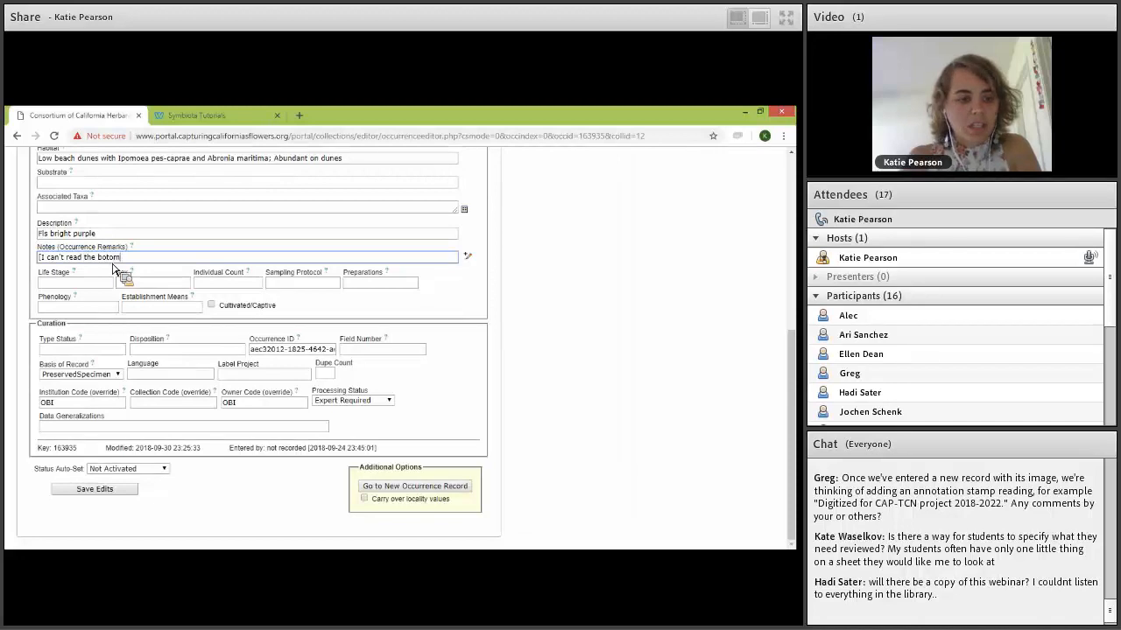
pyautogui.write(' right wor')
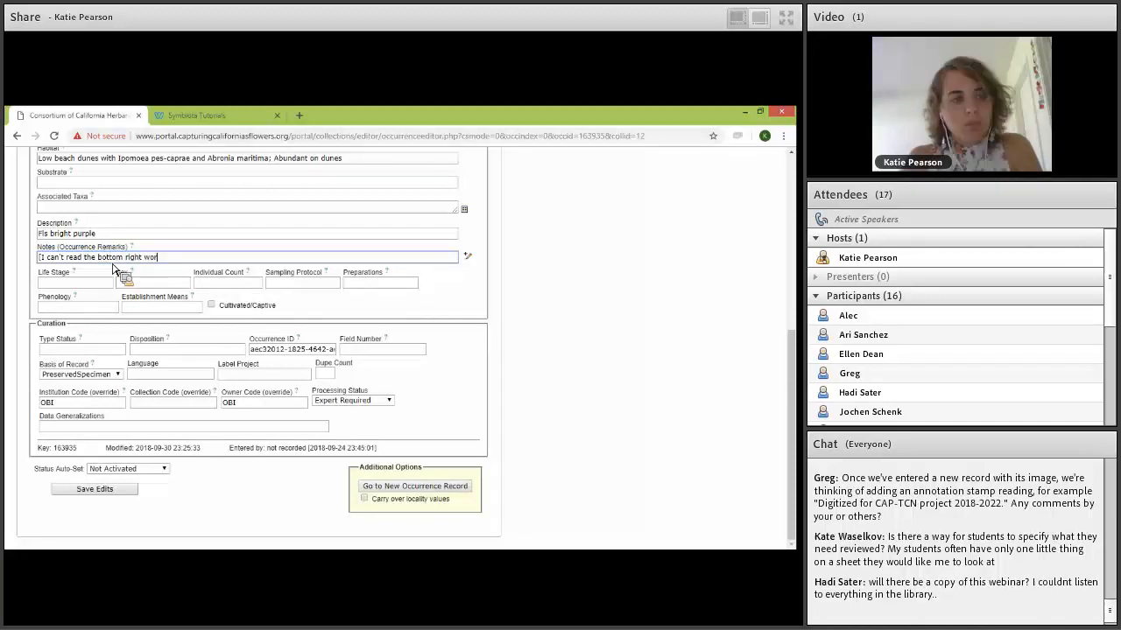
pyautogui.write('d on the label]')
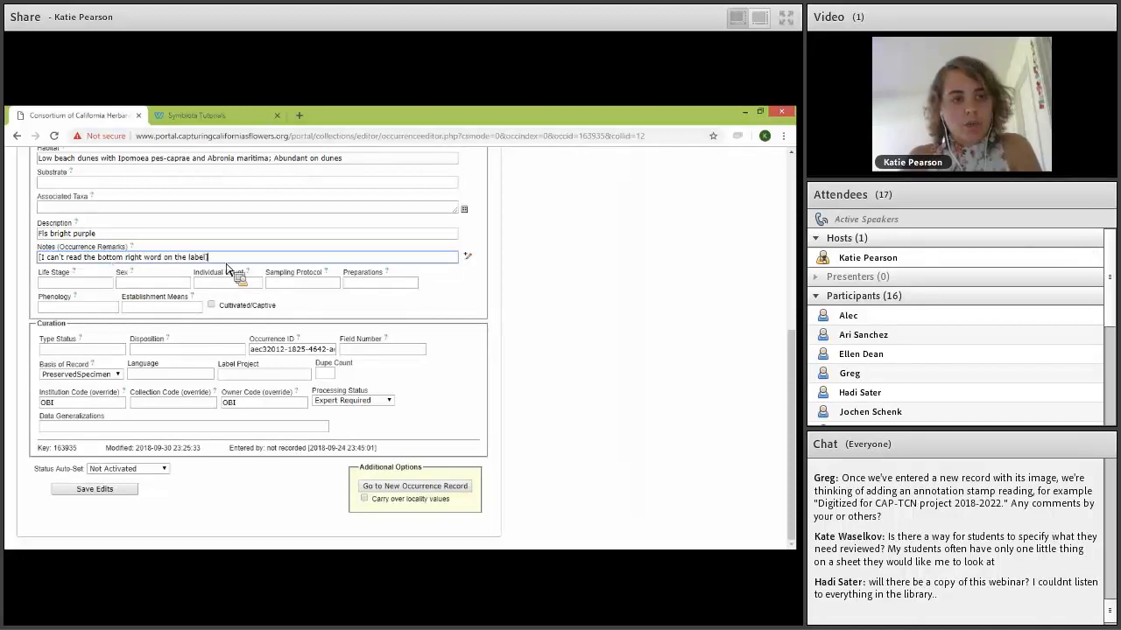
pyautogui.click(600, 281)
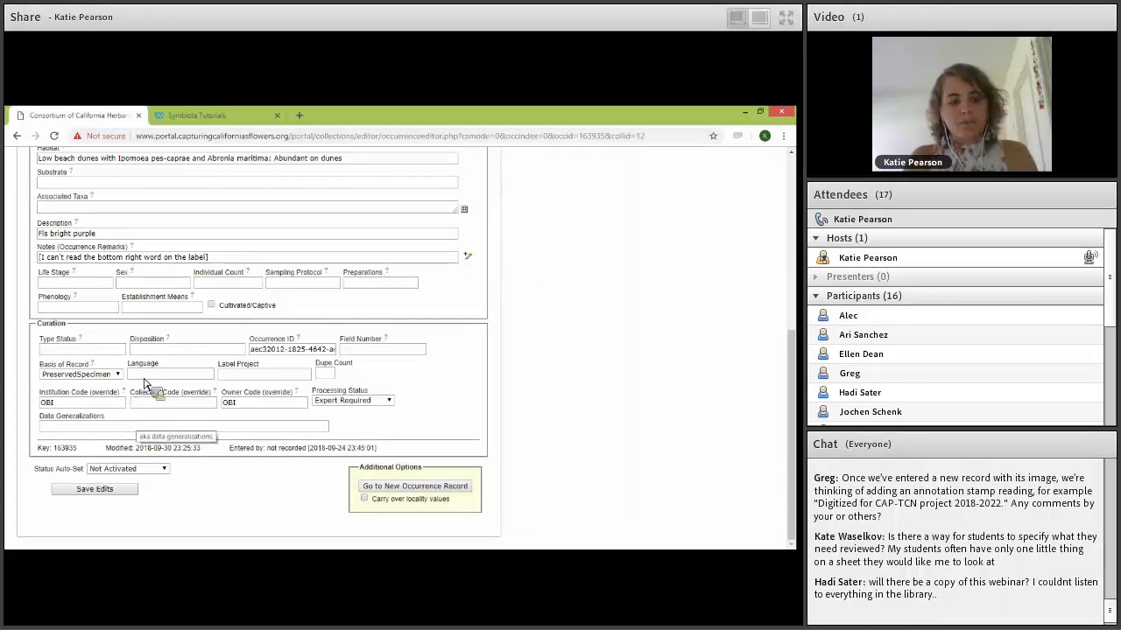
# - Replace the occurrence remarks with the note "[bottom right word illegible]"
pyautogui.moveTo(241, 259); pyautogui.dragTo(241, 301)
pyautogui.press('BackSpace')
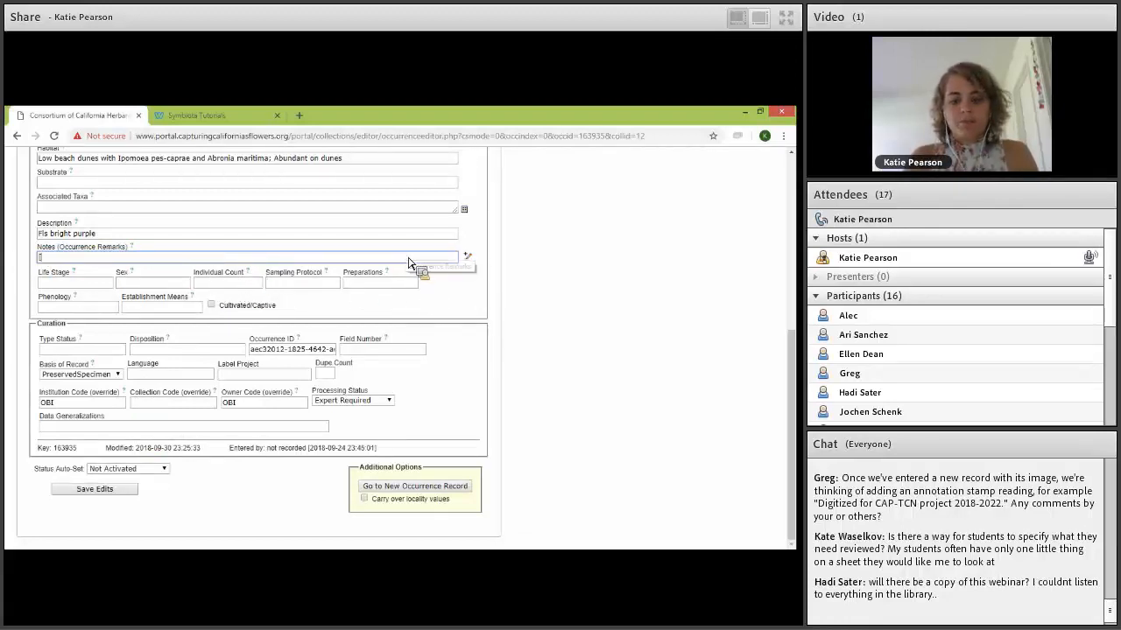
pyautogui.write('[bottom right word illegible')
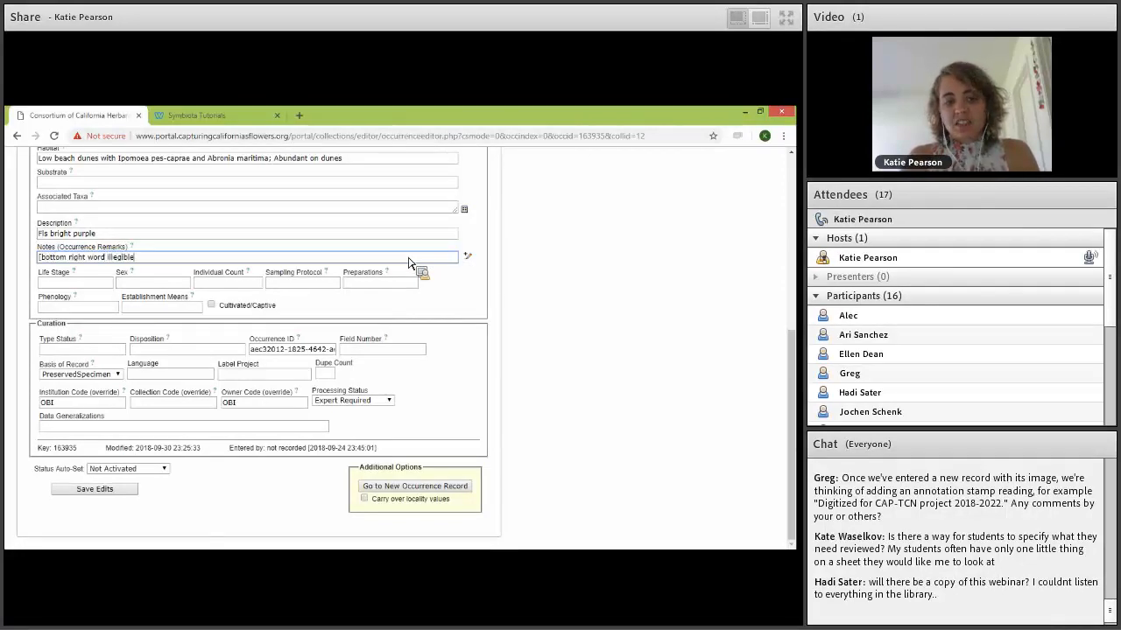
pyautogui.write(']')
# - Clear the example note from the record's occurrence remarks
pyautogui.hotkey('ctrl', 'a')
pyautogui.press('BackSpace')
pyautogui.click(604, 258)
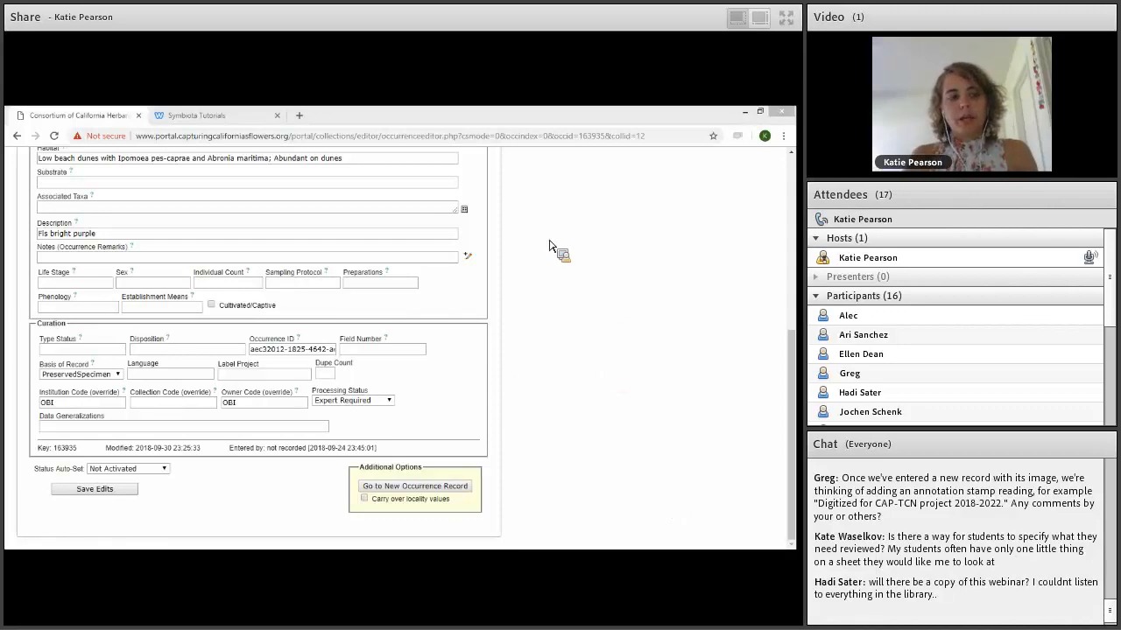
pyautogui.click(586, 214)
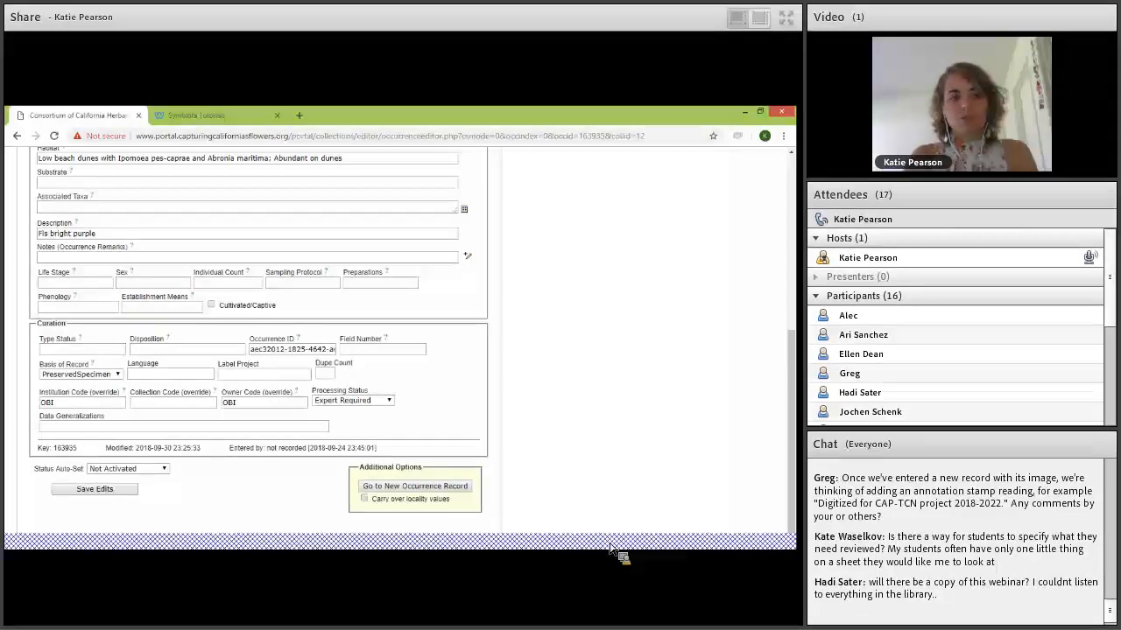